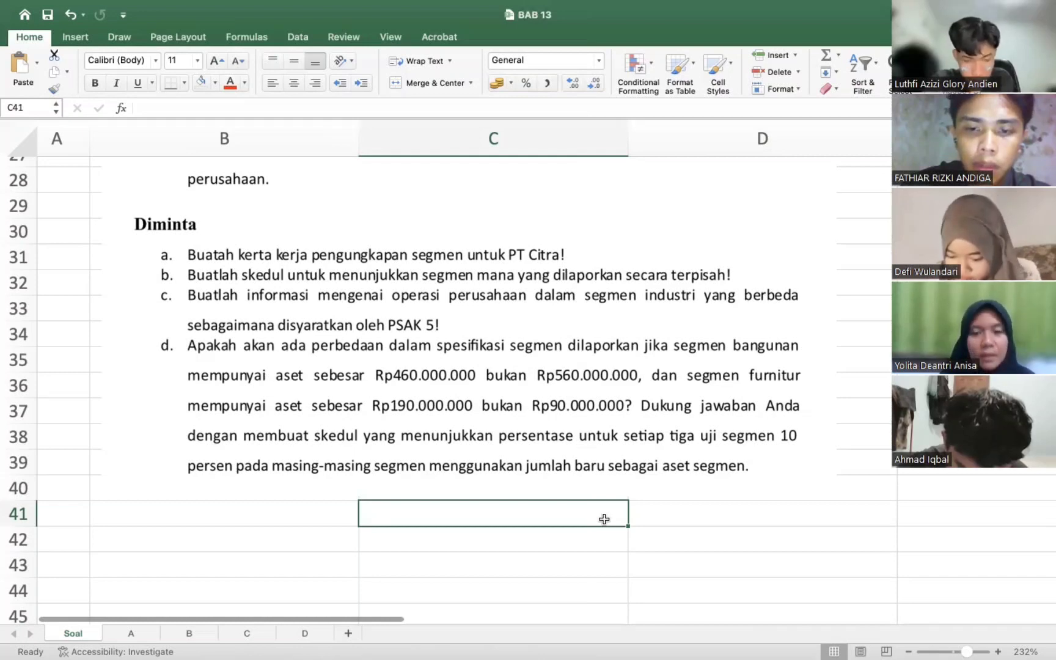
Read through the PT Citra problem on the Soal sheet, including the segment data, the additional information and requirements a to d
click(645, 544)
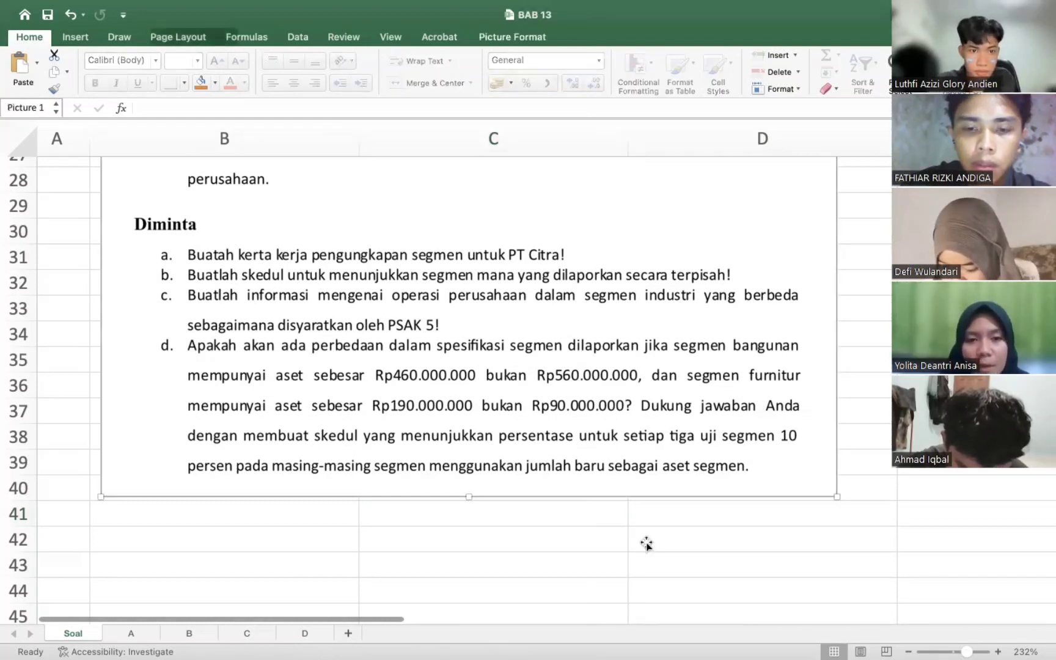
click(645, 545)
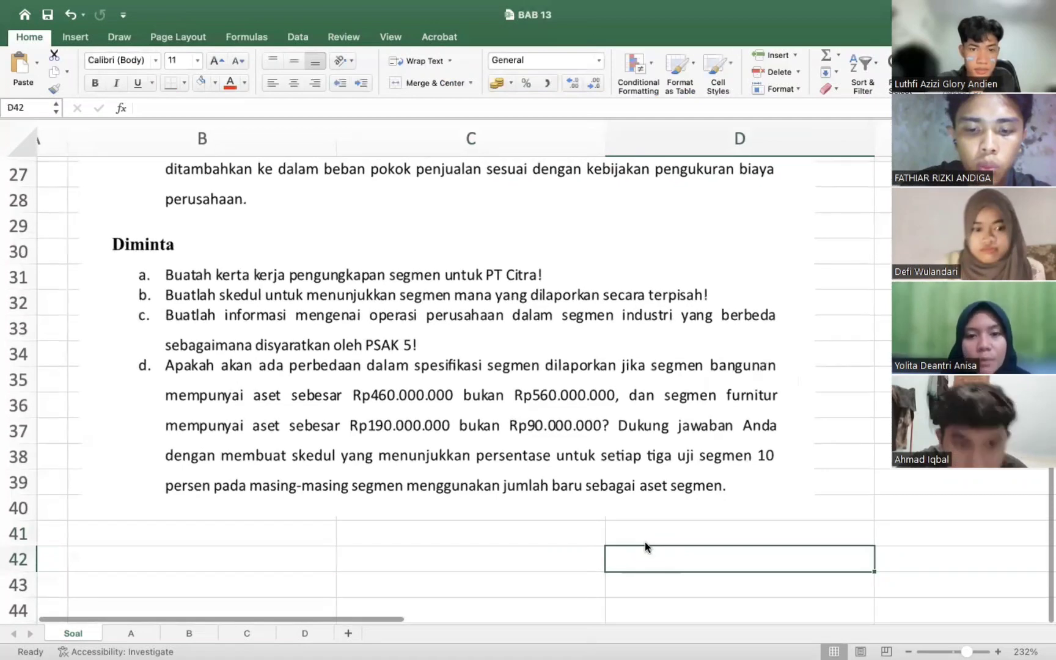
scroll(647, 544, down, 3)
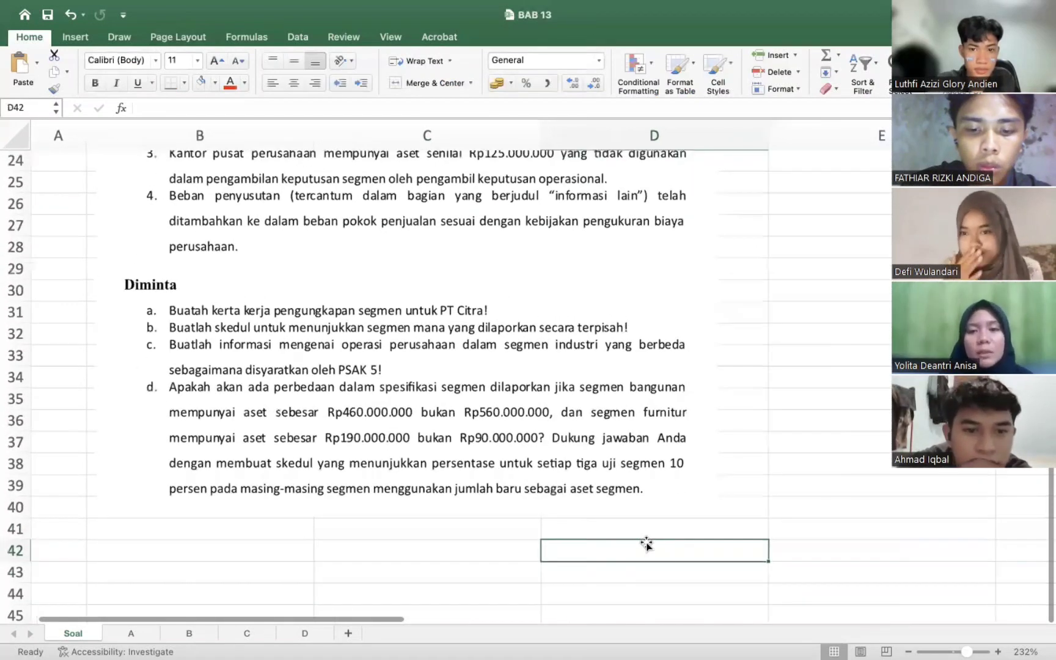
scroll(646, 544, down, 1)
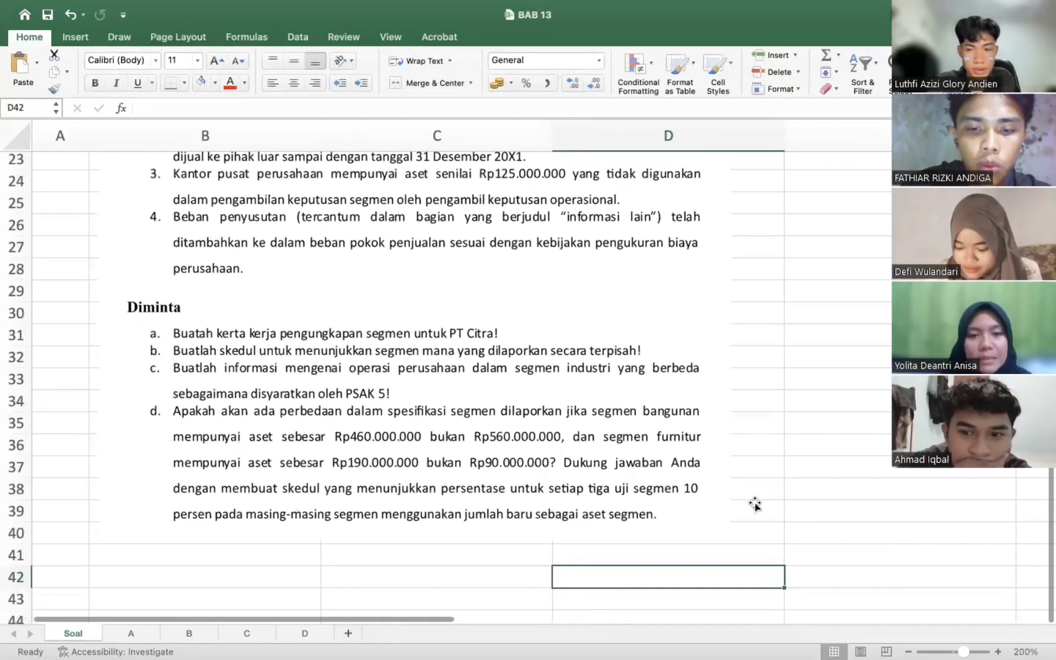
scroll(734, 520, up, 1)
click(756, 503)
scroll(755, 503, up, 3)
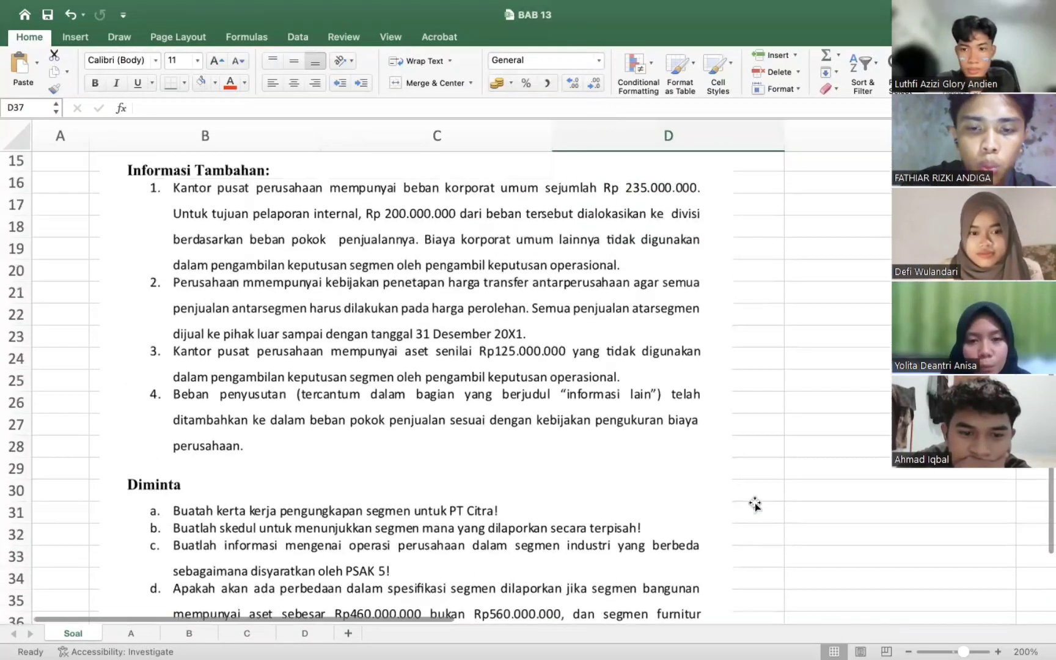
scroll(755, 503, down, 4)
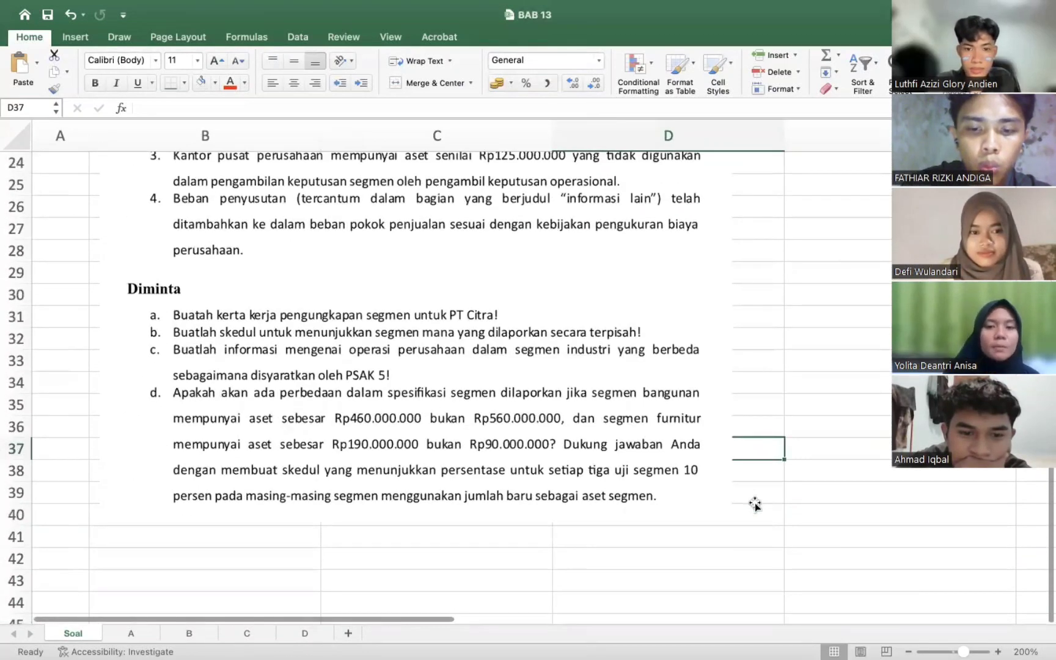
click(756, 501)
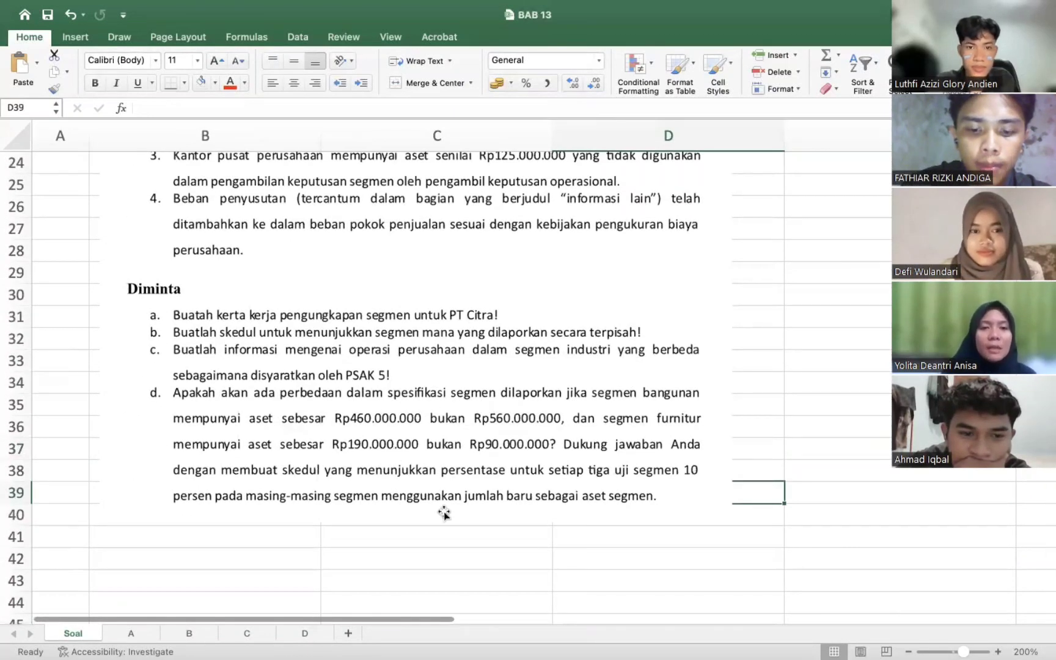
scroll(212, 582, up, 8)
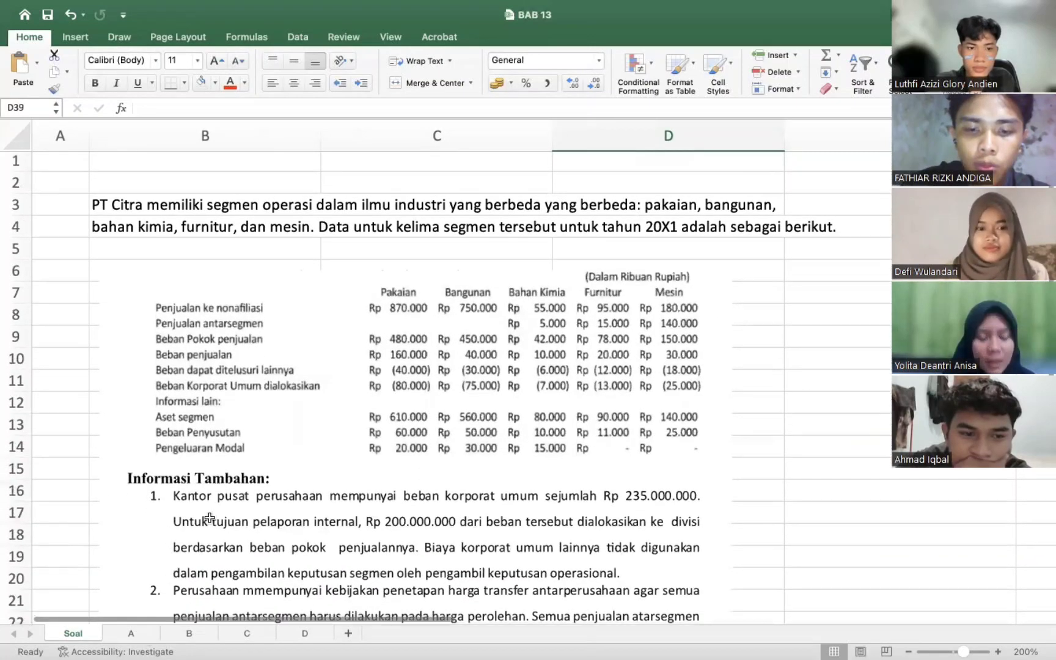
scroll(162, 579, down, 8)
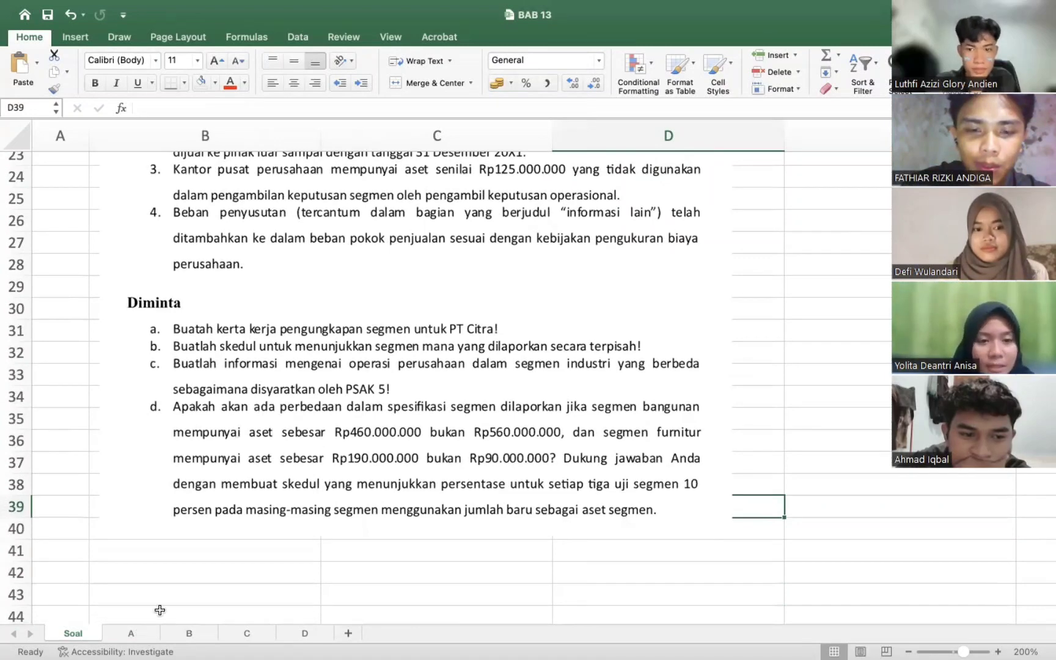
On sheet A, narrow columns C through K of the segment worksheet to a uniform width of about 16,50
key(ctrl+Page_Down)
scroll(159, 610, up, 3)
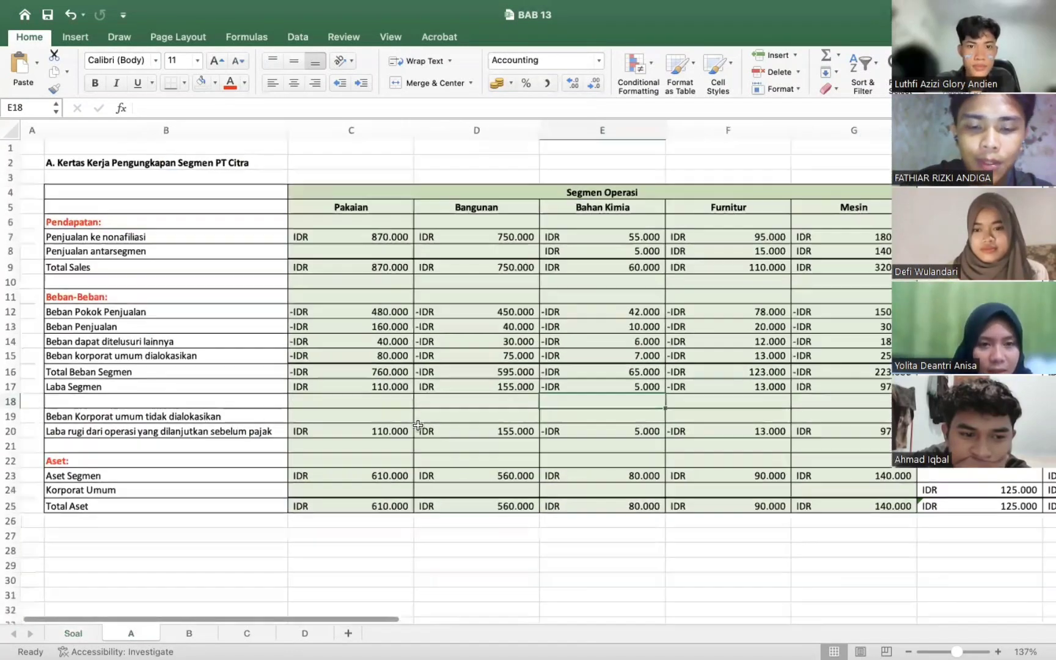
scroll(474, 398, down, 5)
click(345, 429)
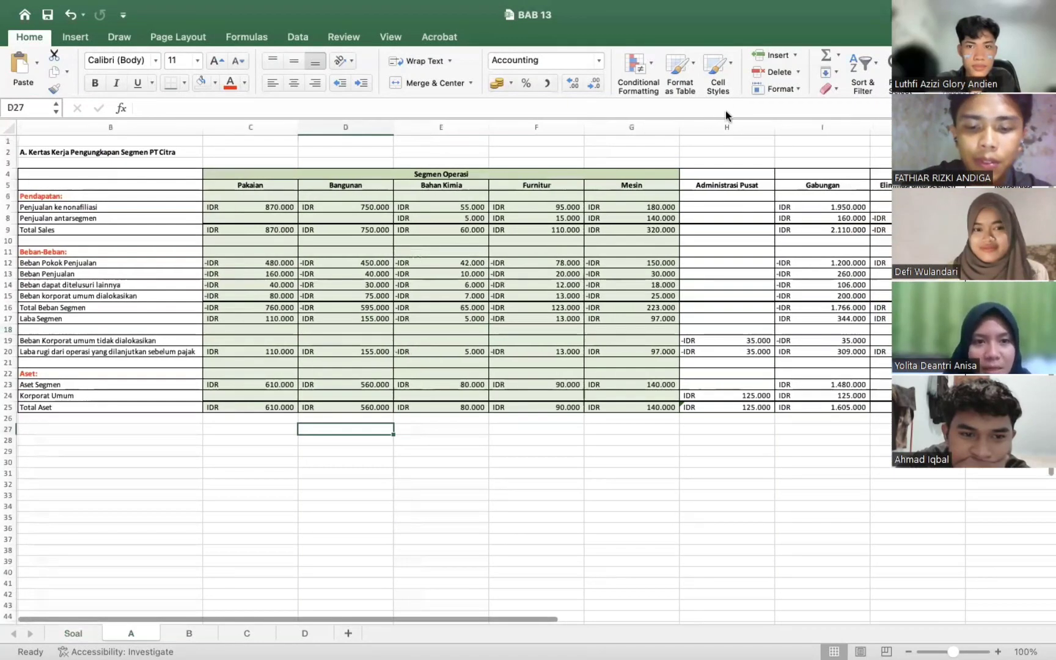
scroll(707, 122, down, 4)
click(709, 125)
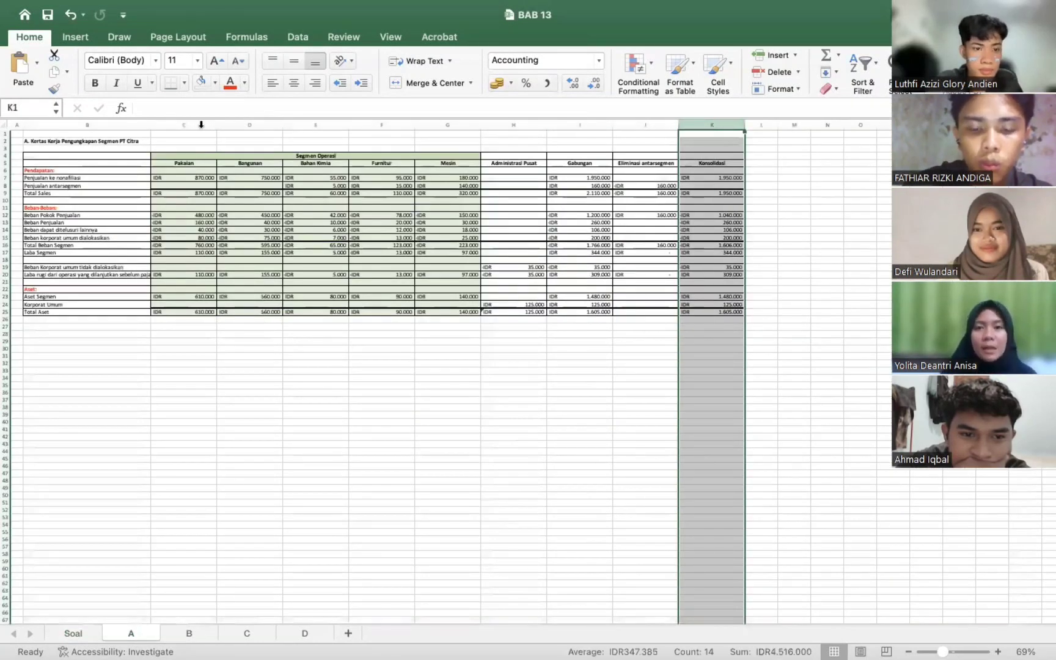
shift+click(201, 125)
drag(744, 125, 730, 125)
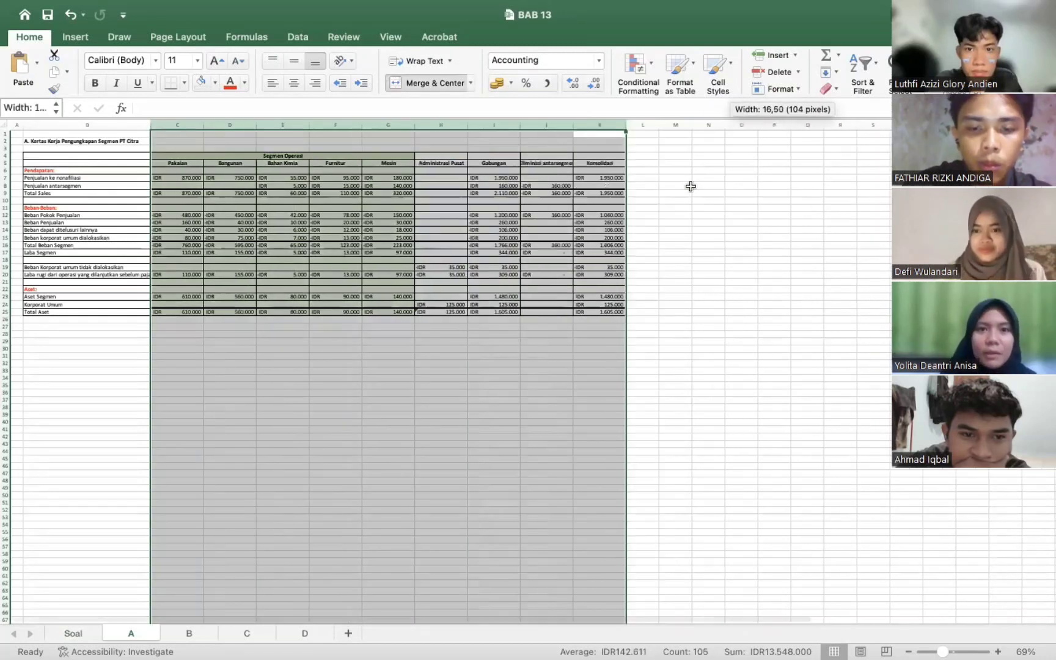
click(691, 186)
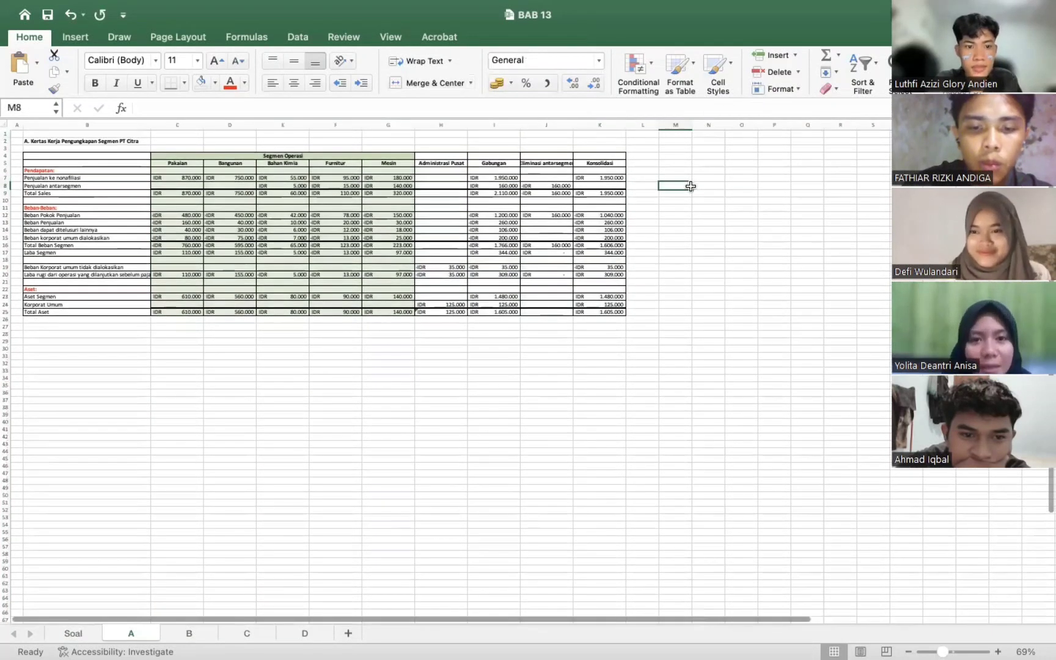
Look over the PT Citra segment disclosure worksheet, covering its operating segments and its revenue, expense and asset sections
scroll(691, 186, up, 5)
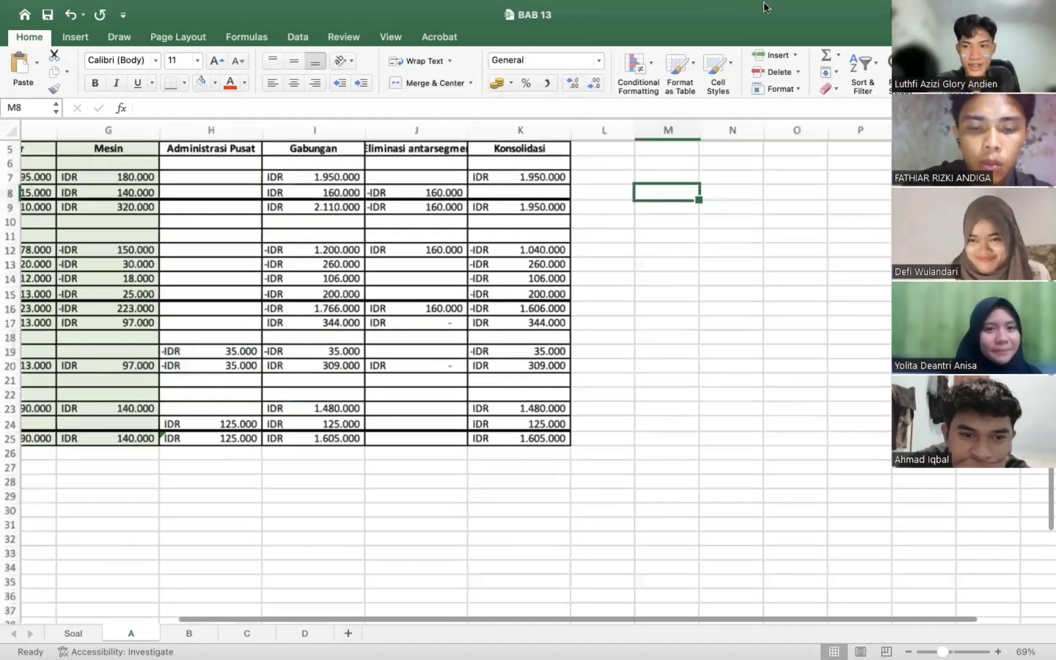
scroll(452, 373, left, 2)
scroll(452, 373, up, 1)
scroll(584, 194, left, 5)
scroll(583, 193, up, 2)
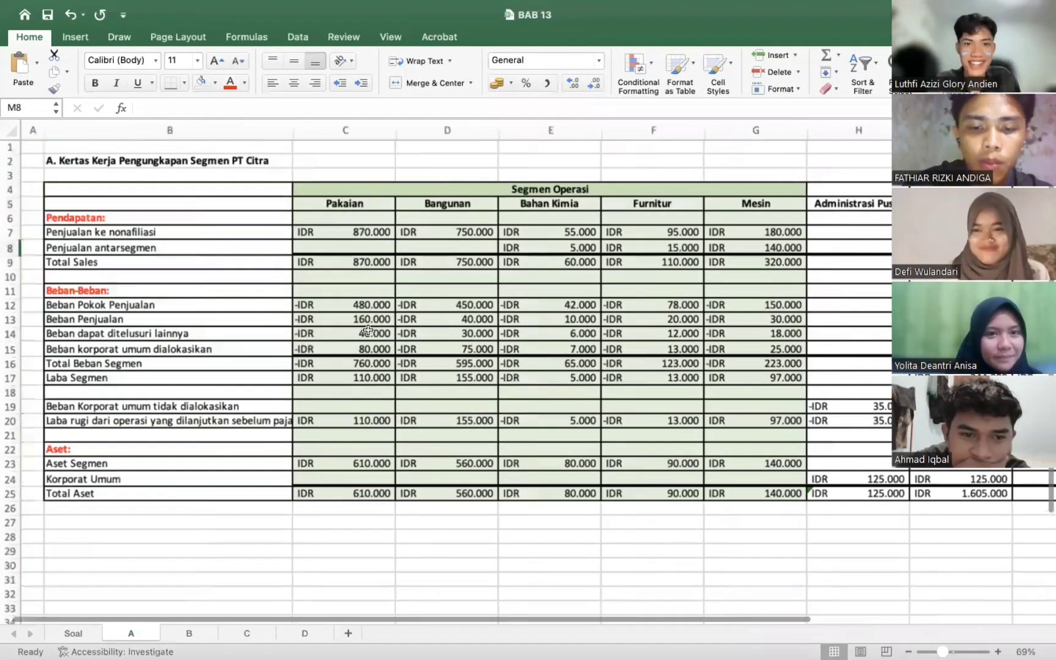
scroll(353, 172, up, 2)
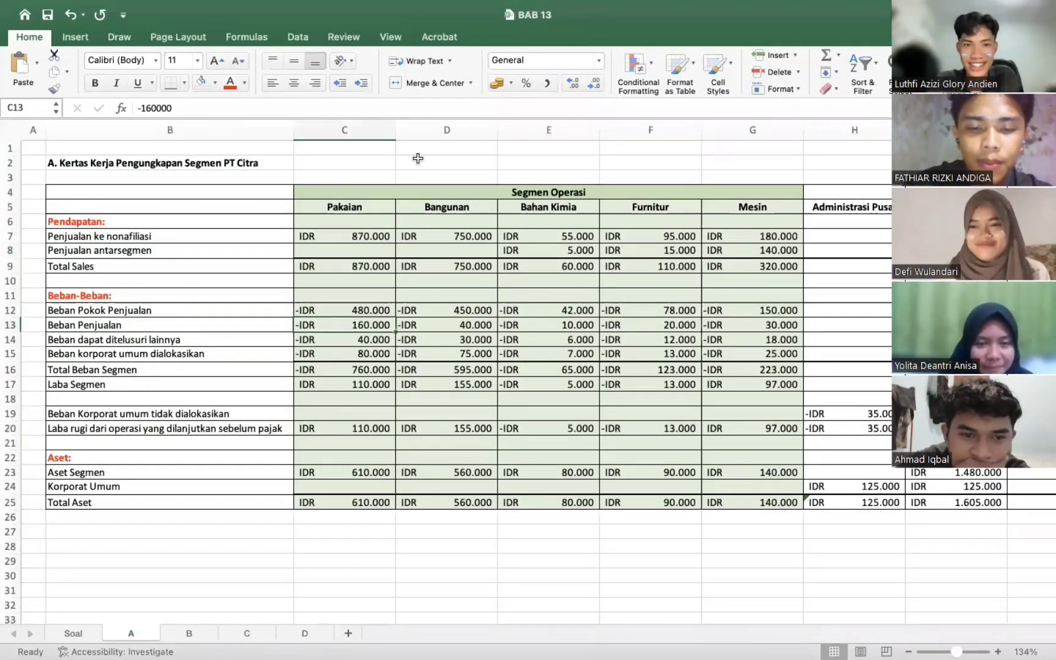
click(391, 207)
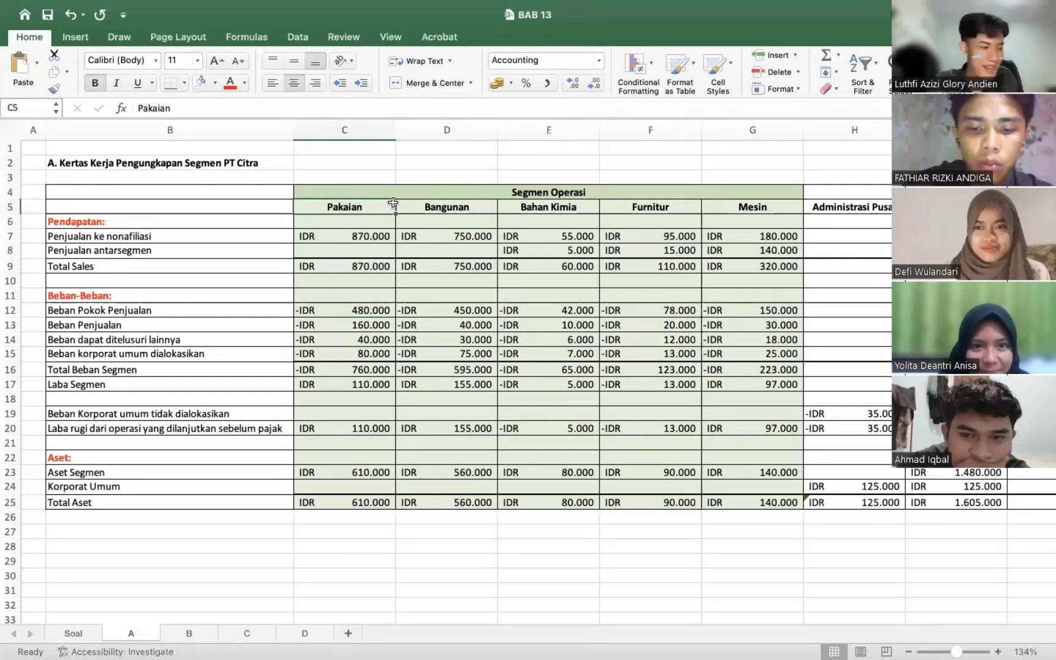
click(302, 296)
scroll(300, 296, right, 3)
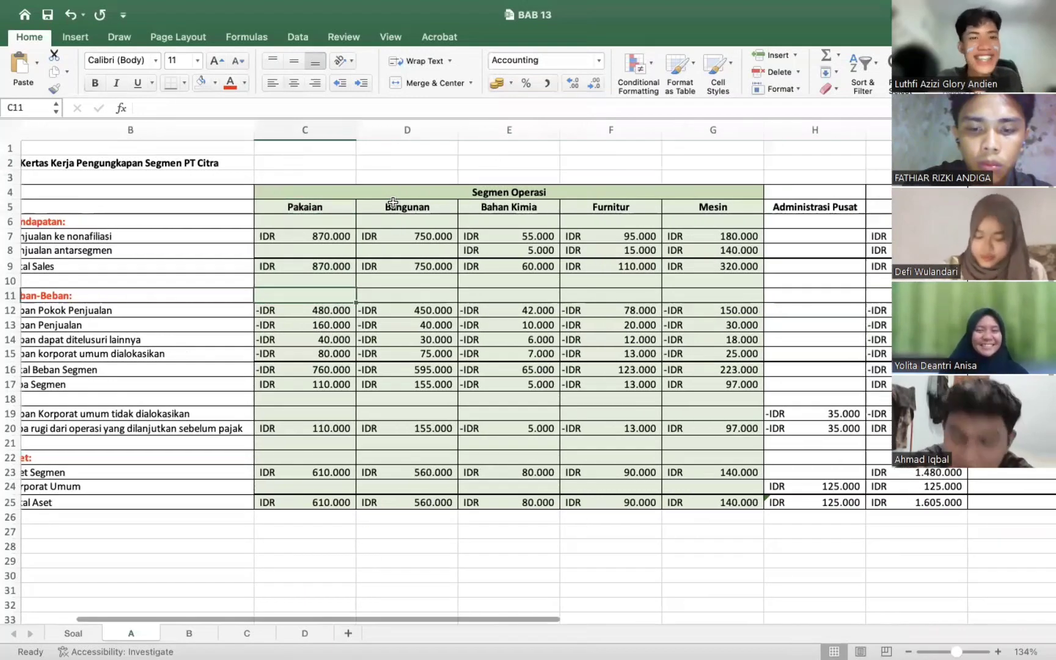
scroll(300, 296, down, 2)
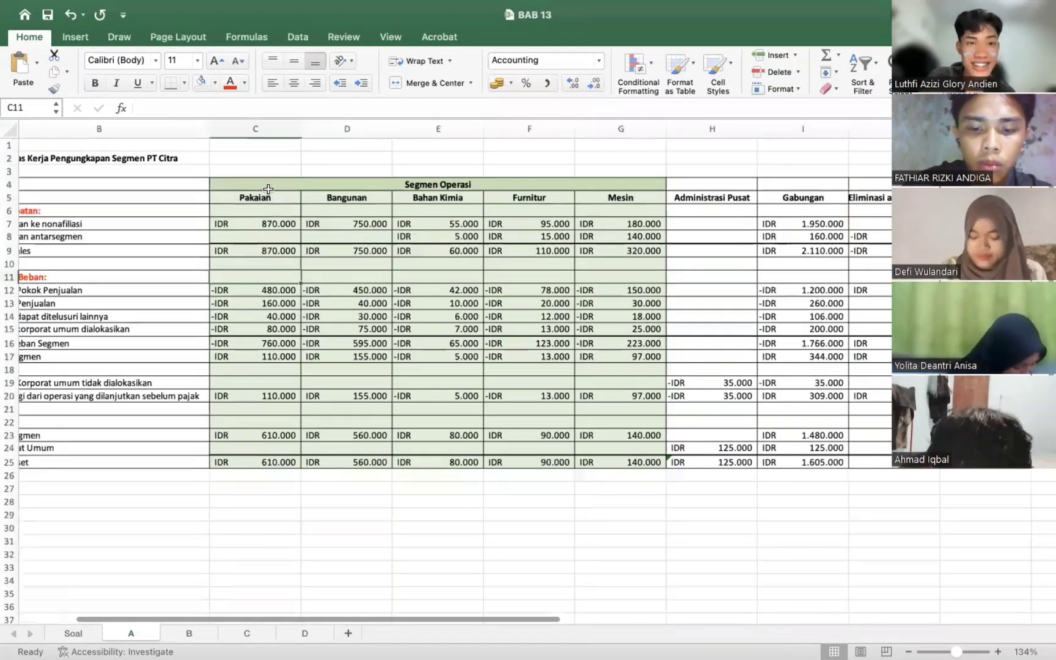
scroll(268, 189, down, 2)
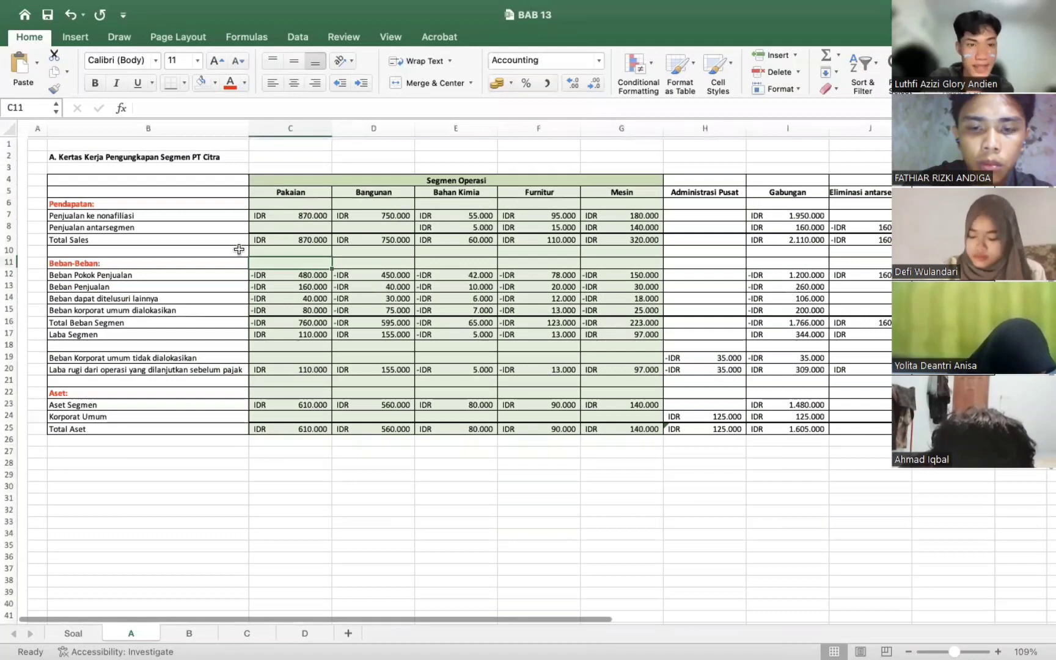
Examine the Pendapatan rows from the Pakaian segment across to the Gabungan, Eliminasi antarsegmen and Konsolidasi columns
click(282, 215)
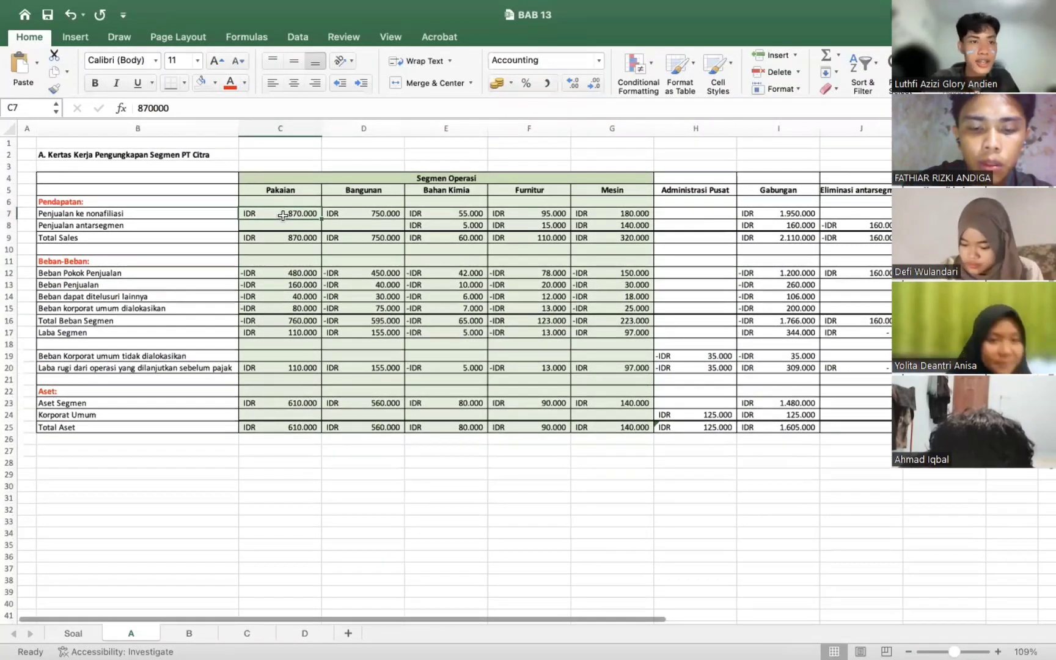
scroll(278, 211, down, 1)
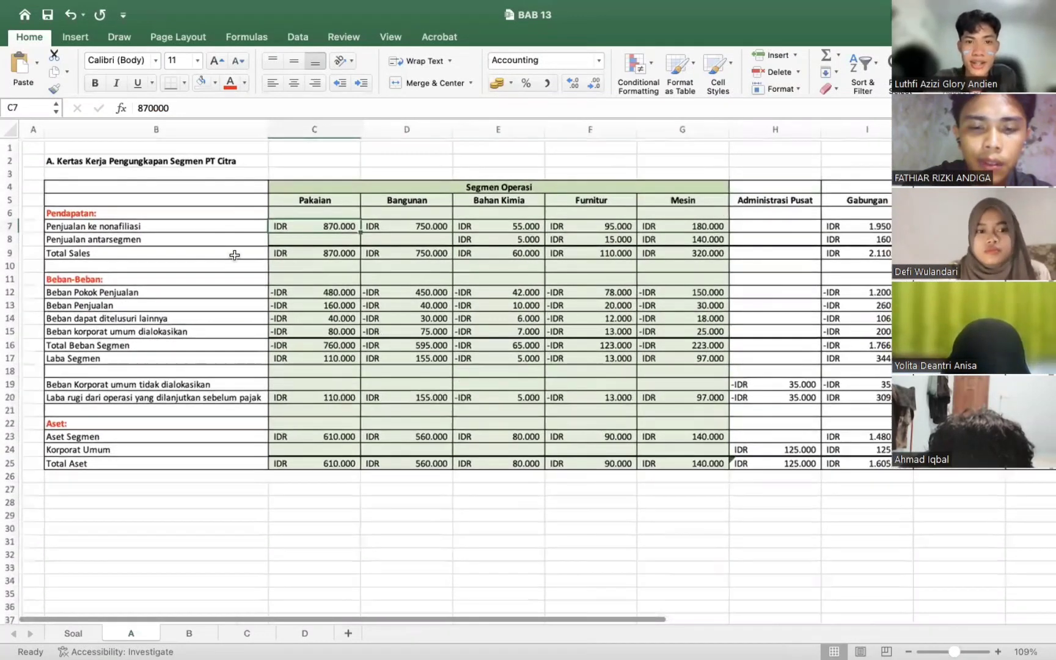
scroll(235, 255, up, 2)
click(235, 255)
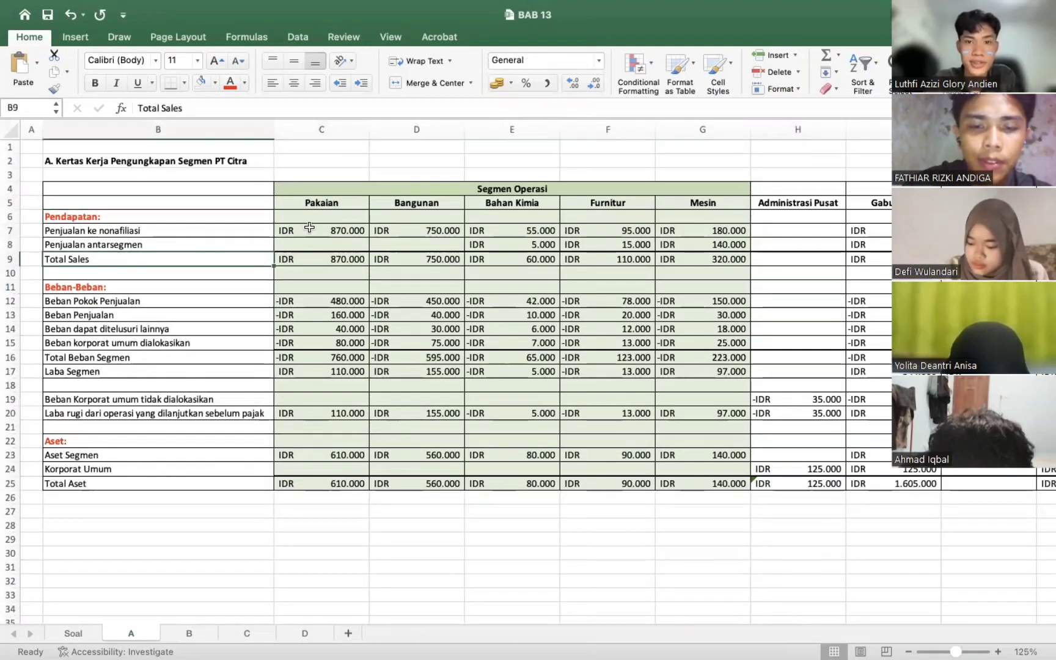
scroll(309, 227, right, 2)
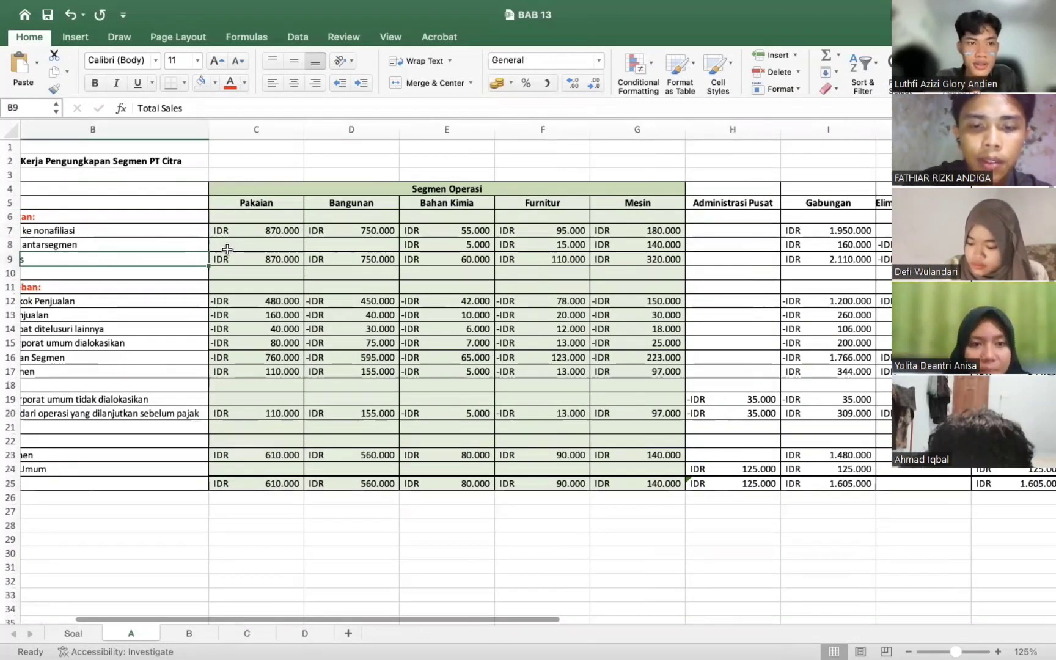
scroll(212, 244, left, 2)
scroll(319, 234, right, 1)
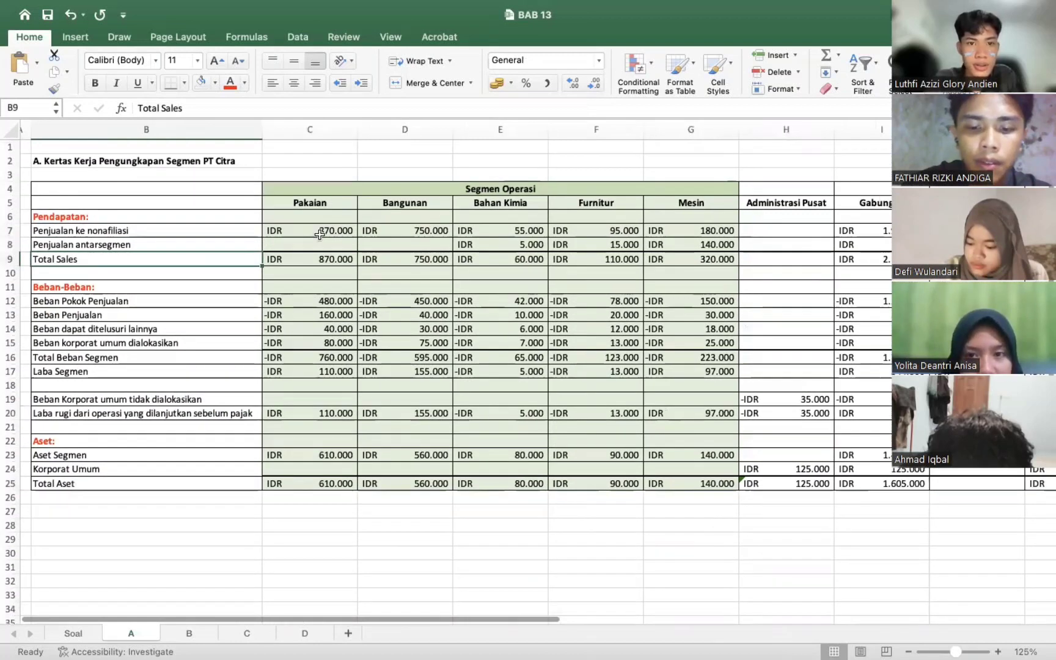
scroll(320, 234, right, 4)
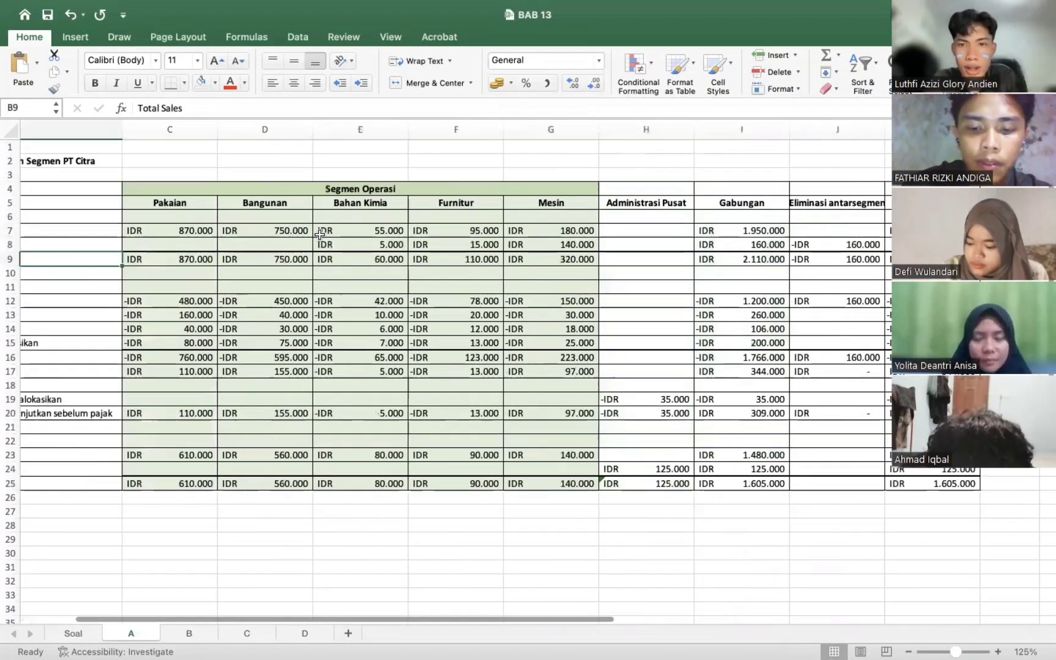
scroll(319, 234, right, 4)
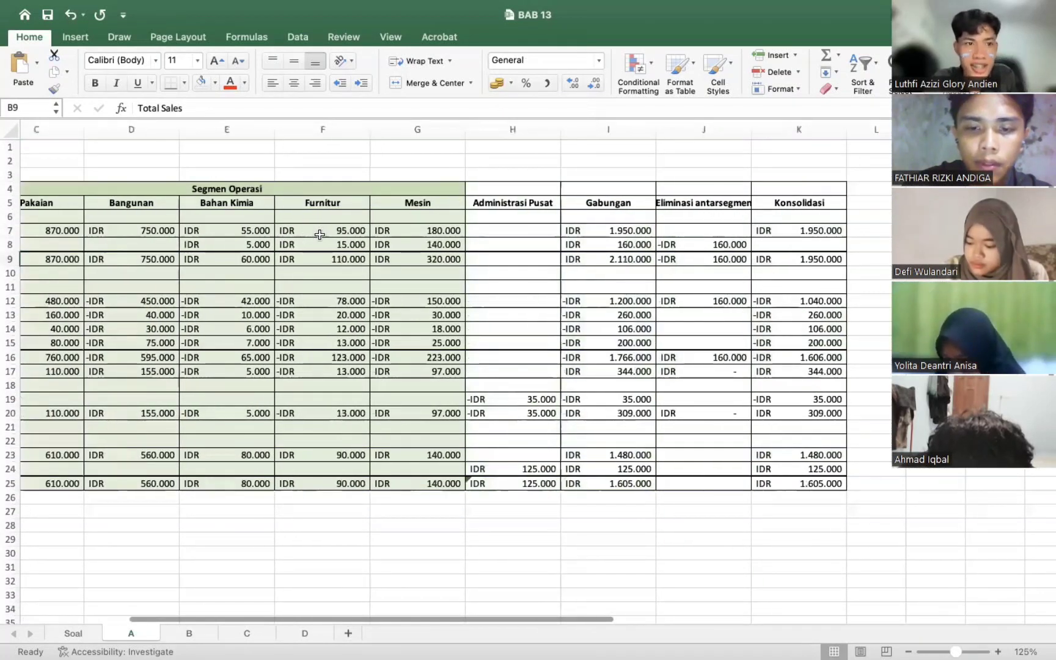
scroll(319, 234, left, 9)
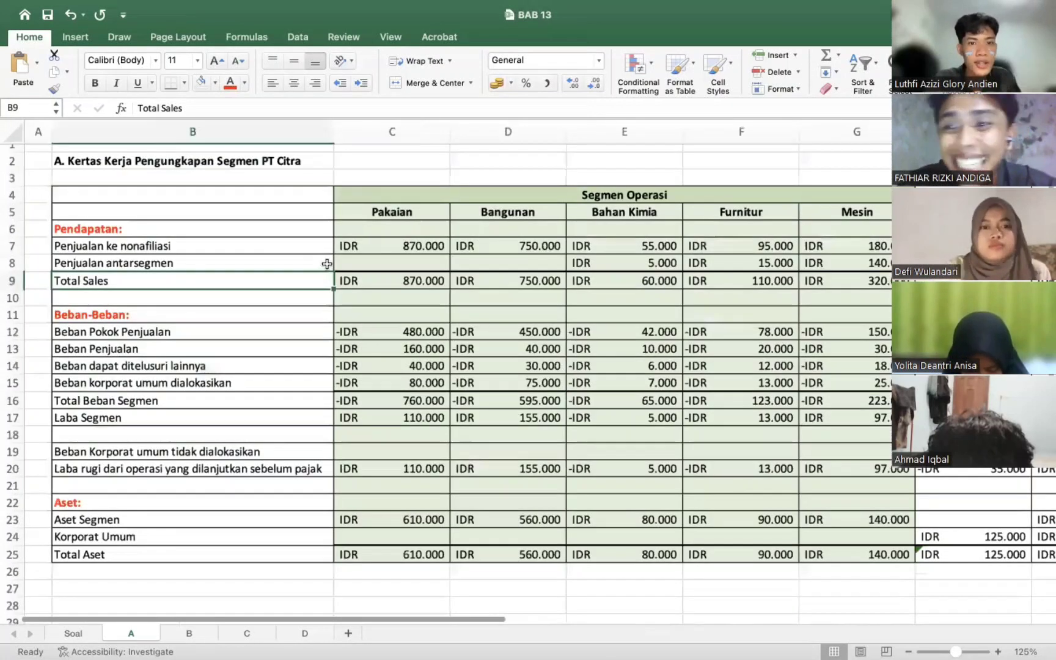
Inspect the Penjualan ke nonafiliasi and Penjualan antarsegmen entries for each operating segment from Pakaian to Mesin
click(327, 256)
click(430, 257)
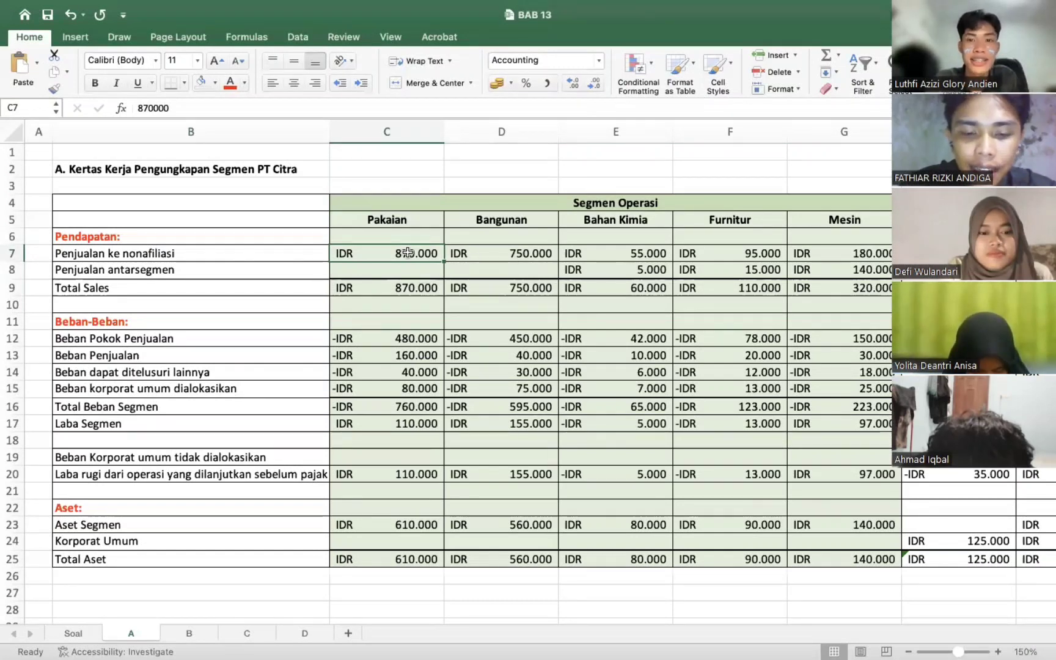
scroll(408, 253, right, 2)
scroll(408, 252, right, 2)
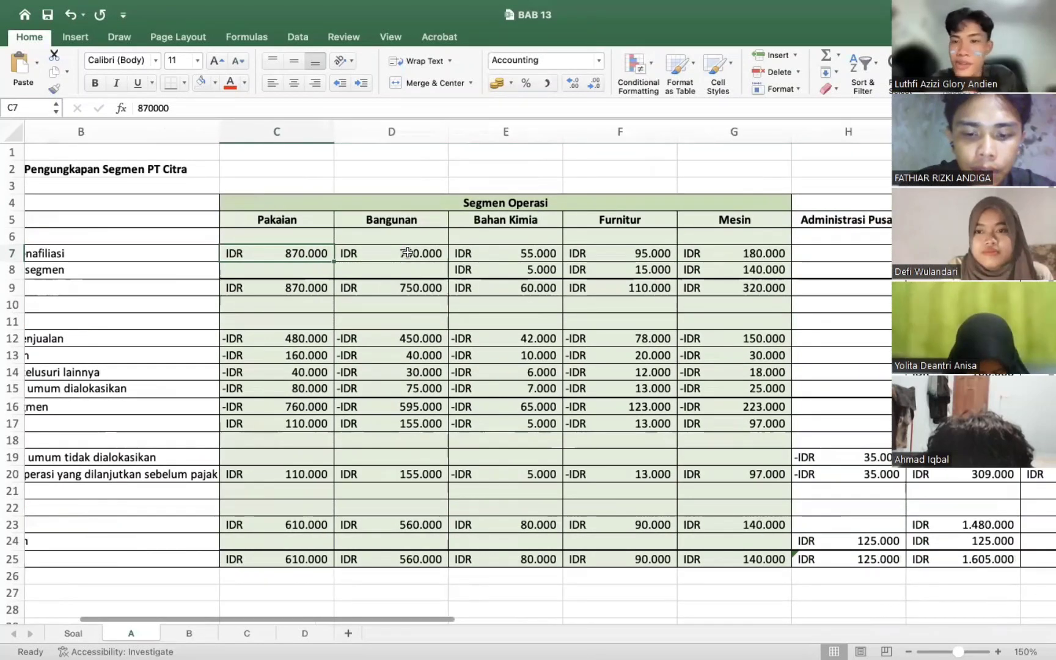
scroll(408, 252, left, 4)
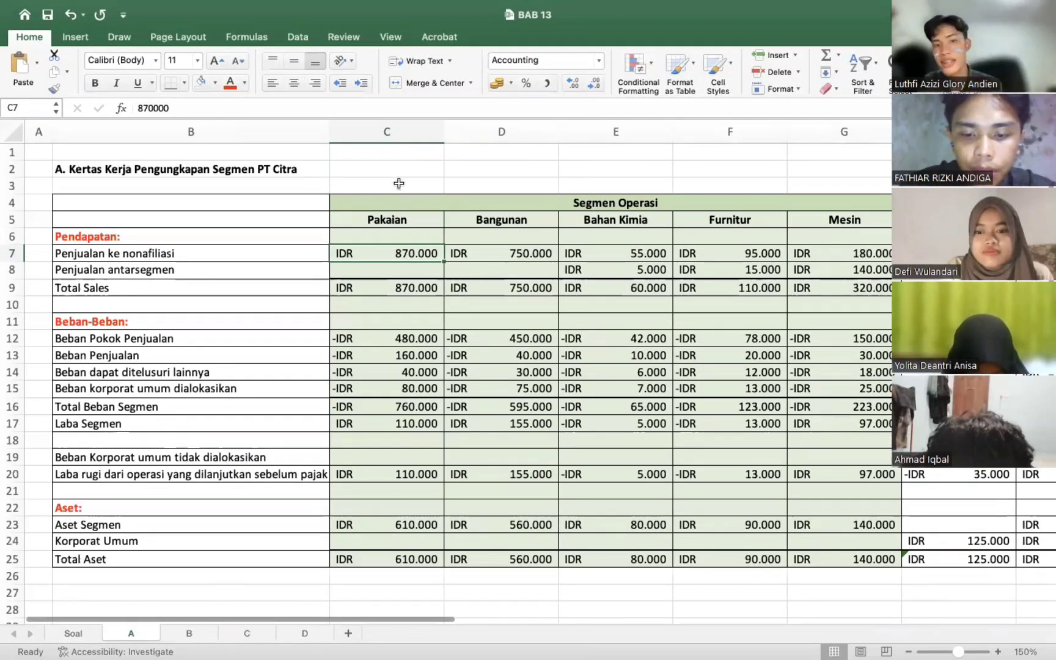
click(532, 247)
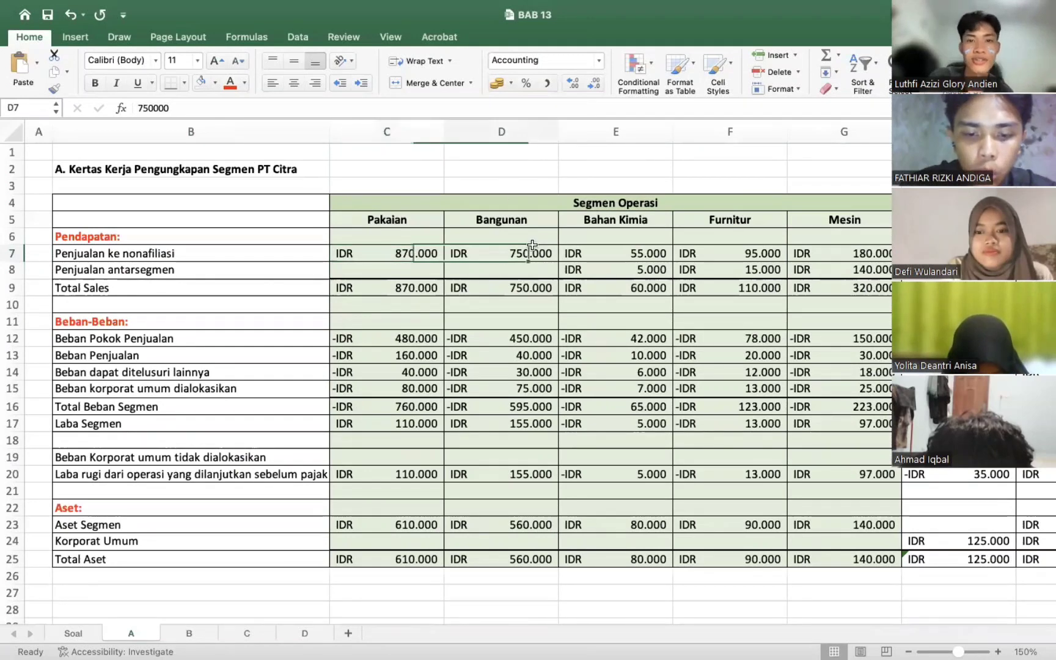
scroll(821, 247, right, 2)
key(Right)
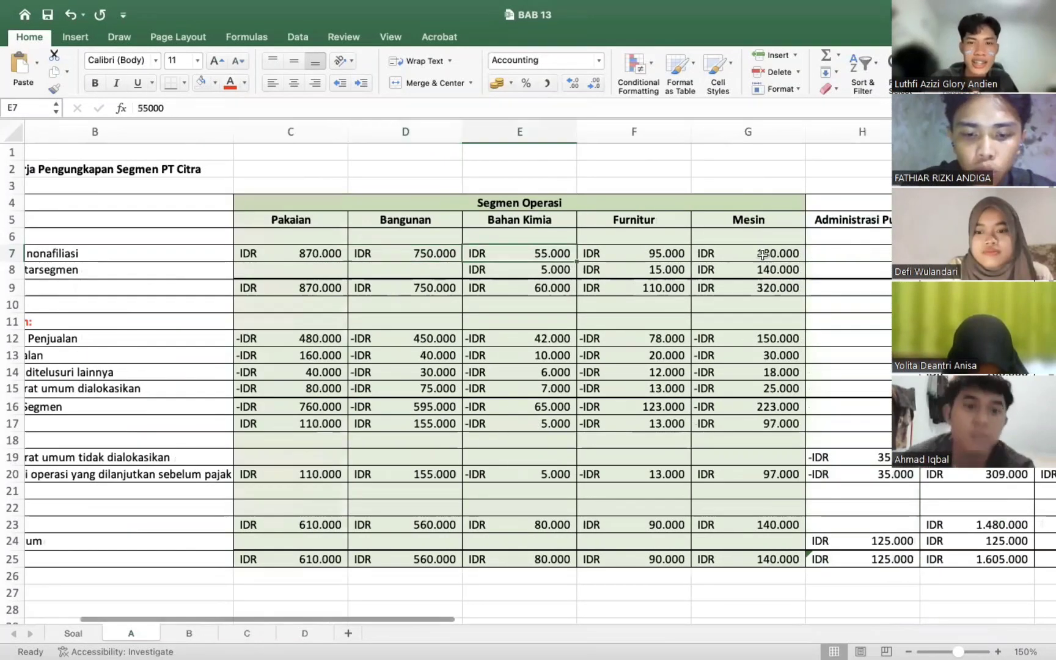
key(Down)
key(Right)
key(Right)
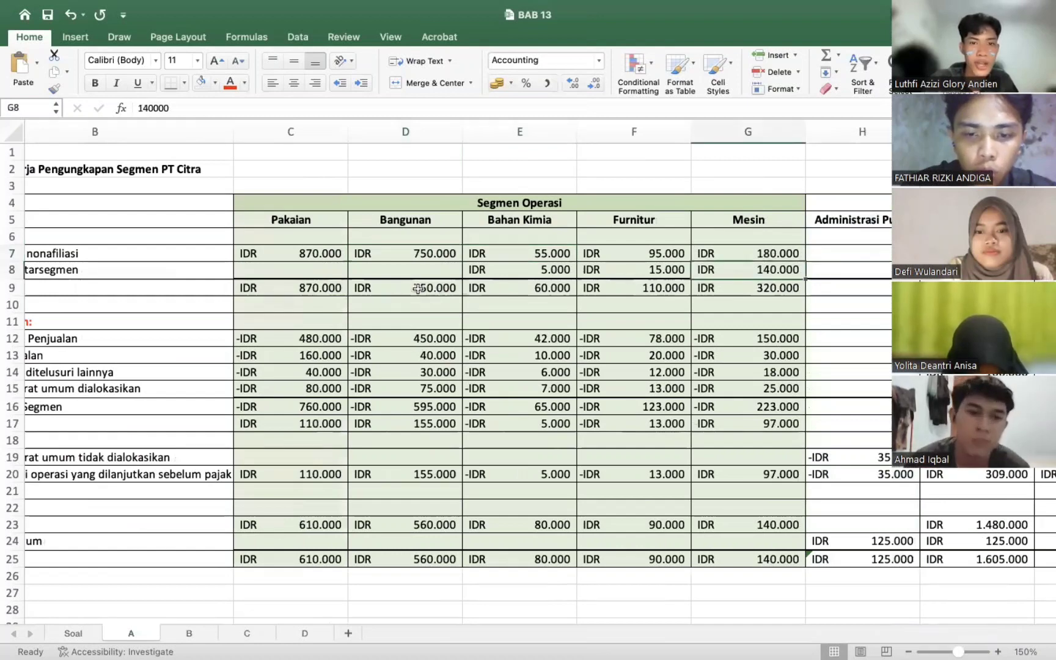
Review the Penjualan antarsegmen and Total Sales rows for the Bahan Kimia, Furnitur and Mesin segments
click(530, 296)
key(Down)
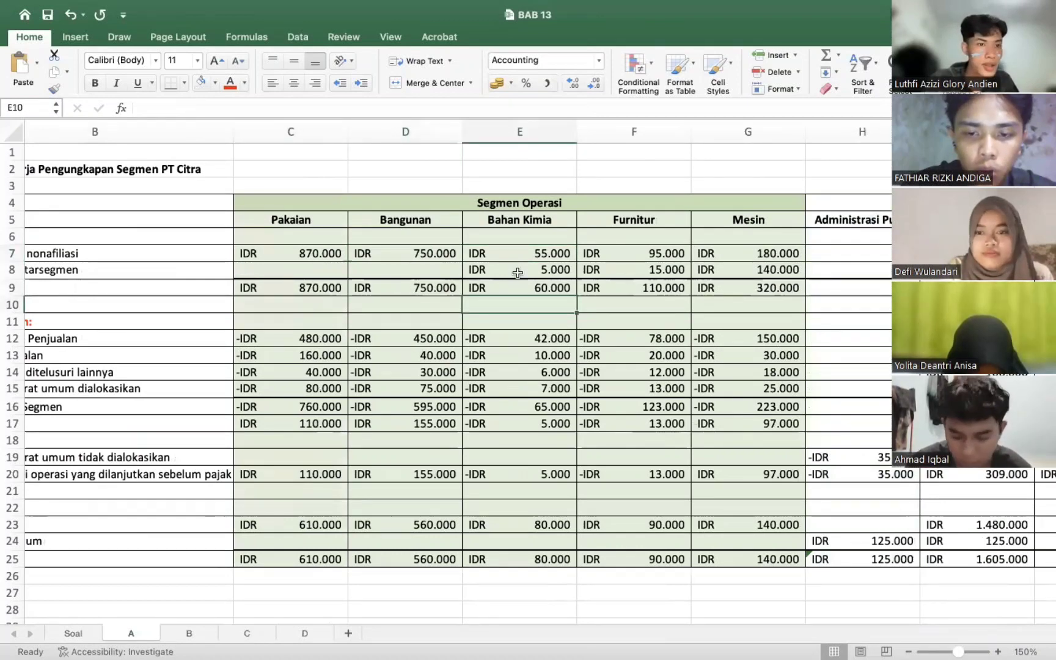
click(518, 272)
scroll(518, 273, left, 2)
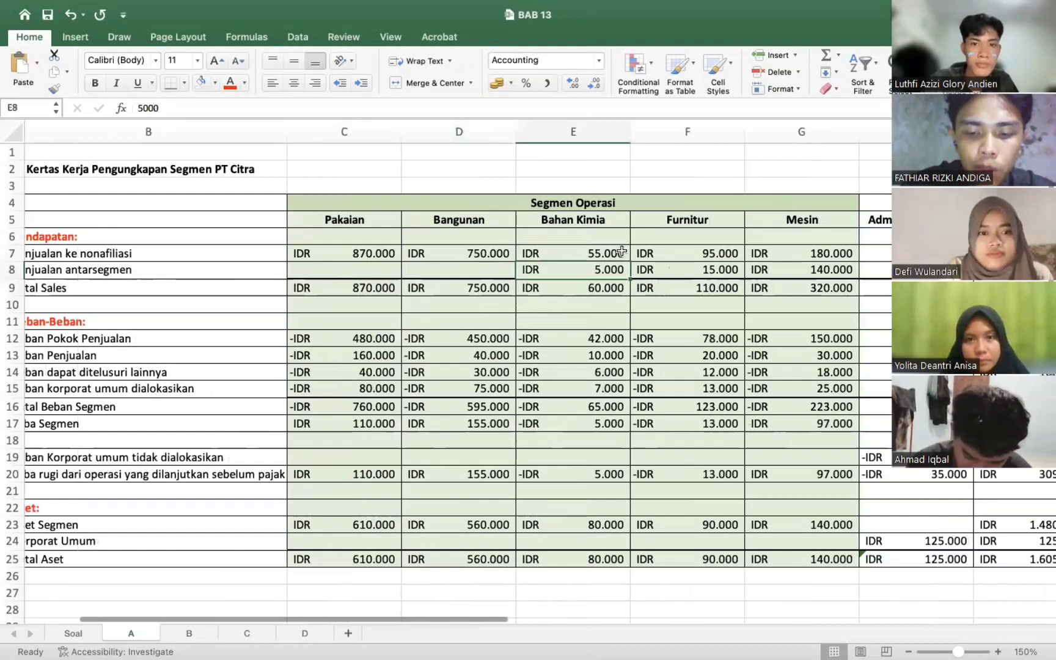
scroll(512, 242, right, 2)
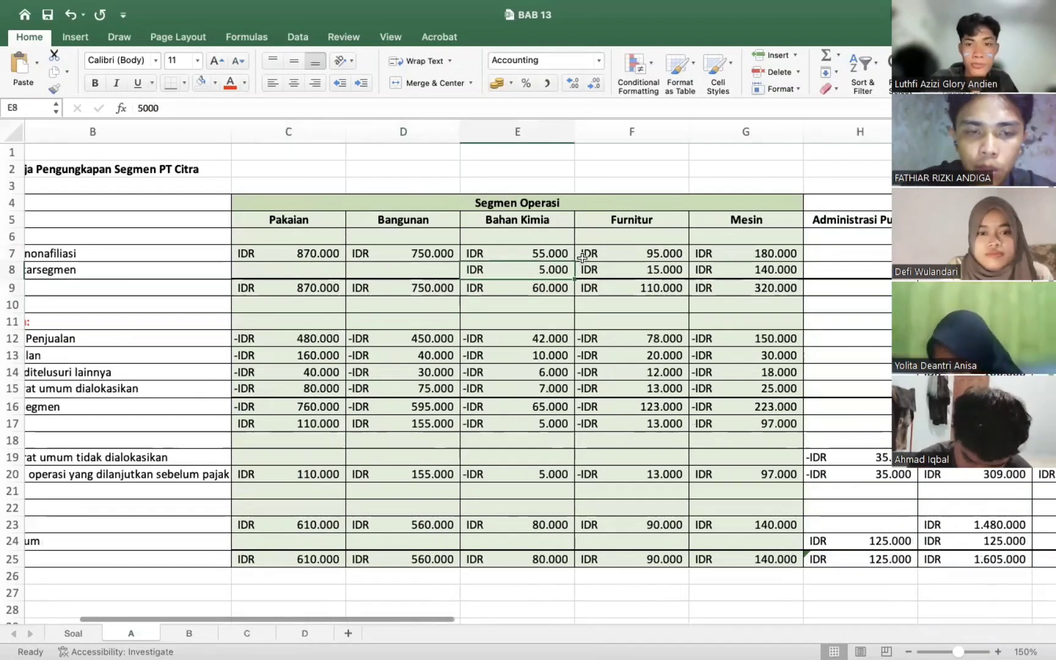
scroll(573, 248, right, 2)
click(602, 261)
click(671, 264)
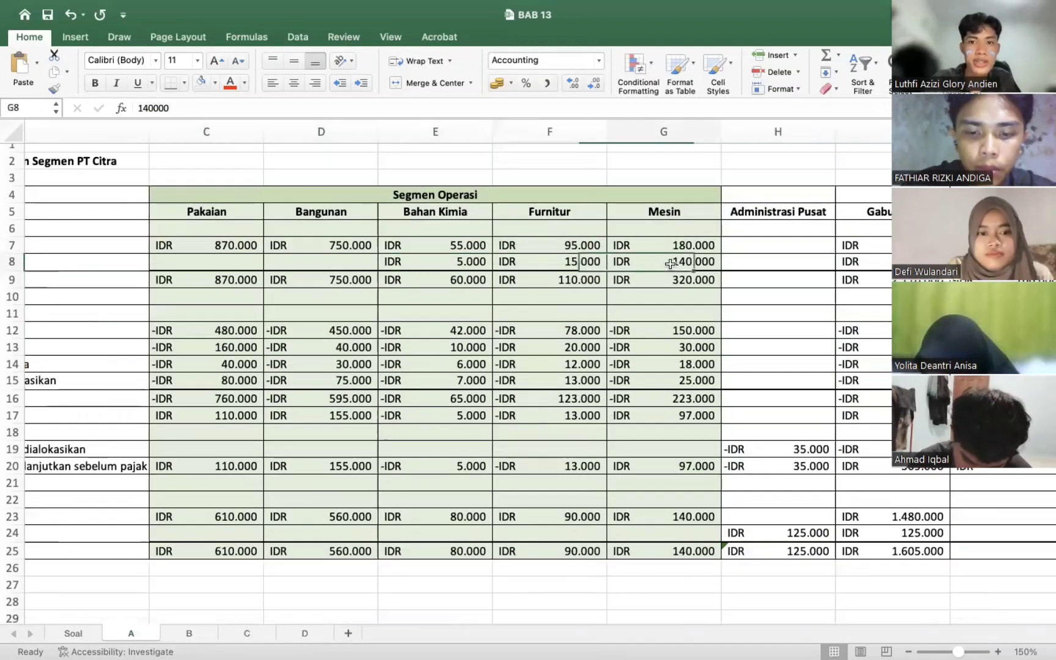
scroll(558, 285, right, 3)
key(Down)
key(Down)
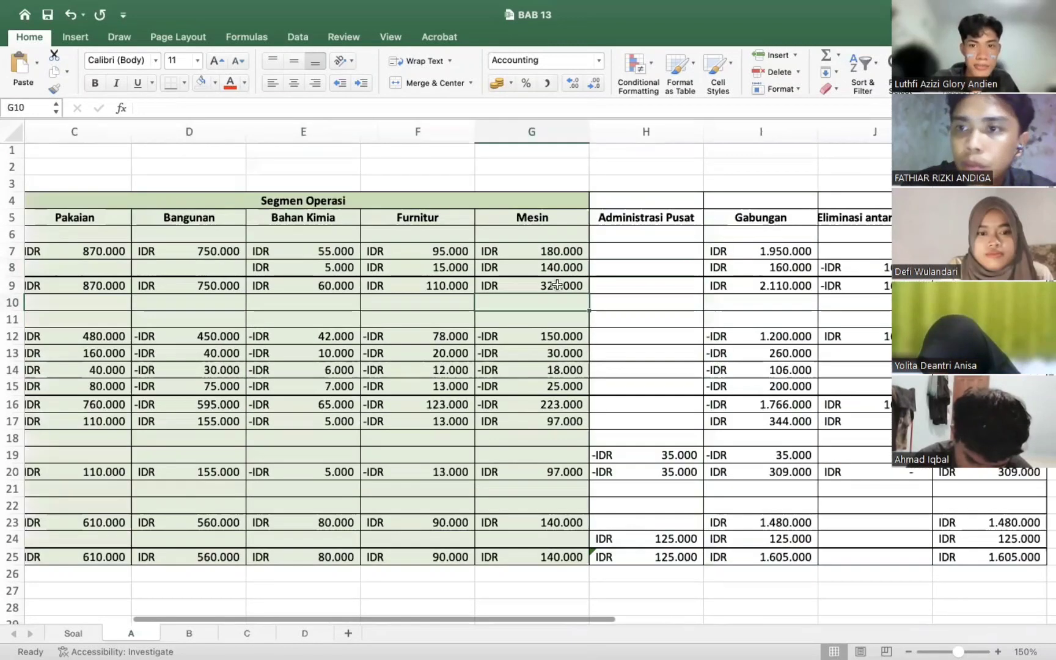
click(558, 285)
scroll(553, 285, right, 2)
scroll(457, 226, right, 3)
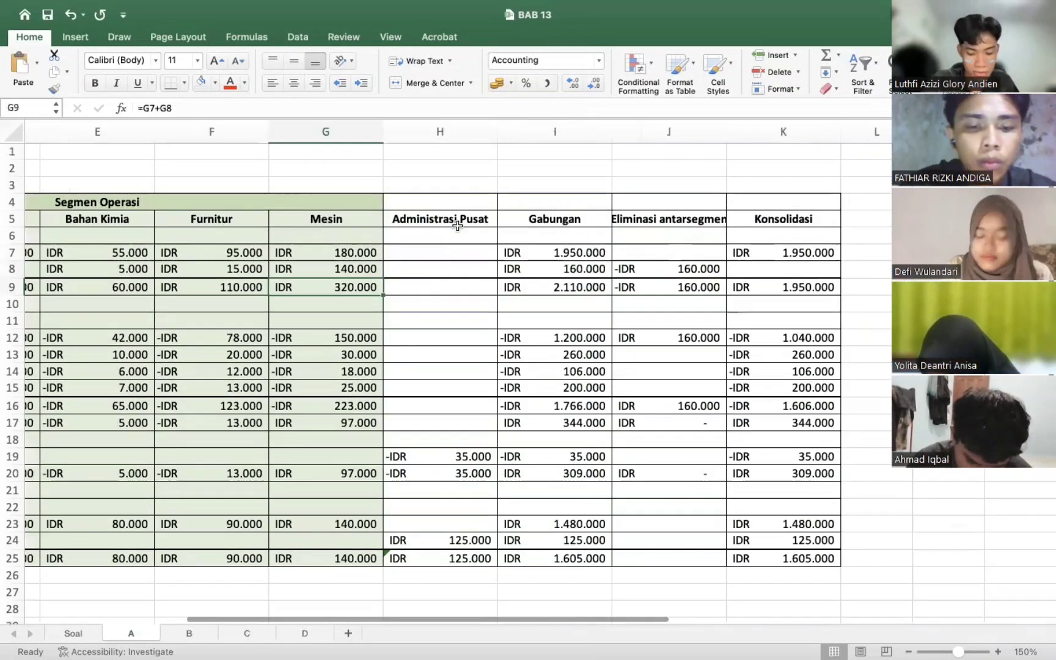
Check the sales rows of the Administrasi Pusat column against those of the operating segments
click(457, 250)
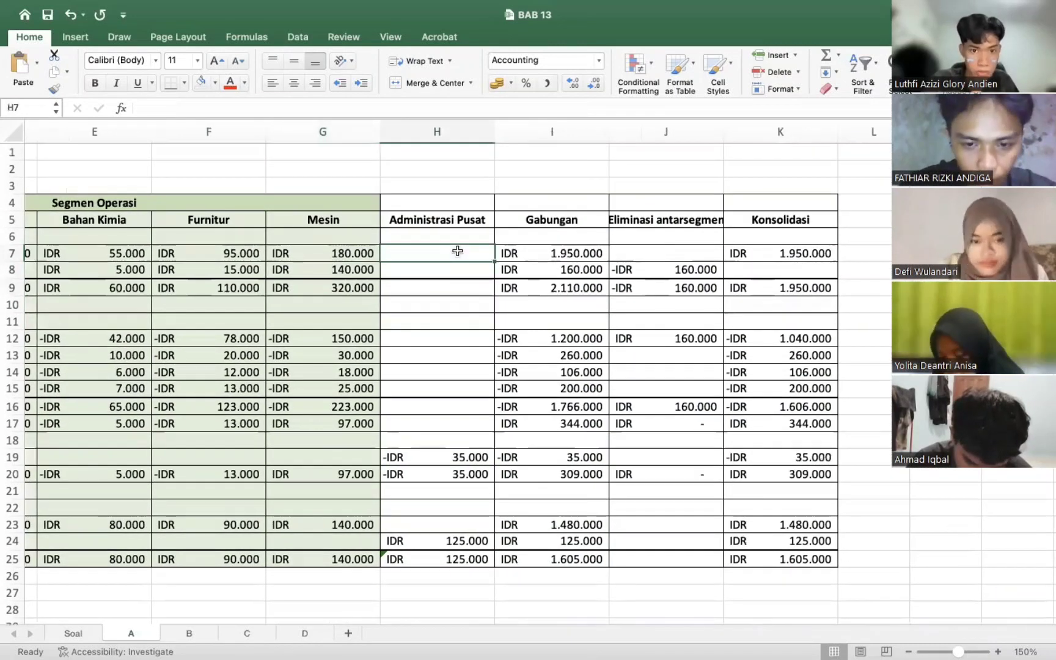
scroll(457, 250, down, 1)
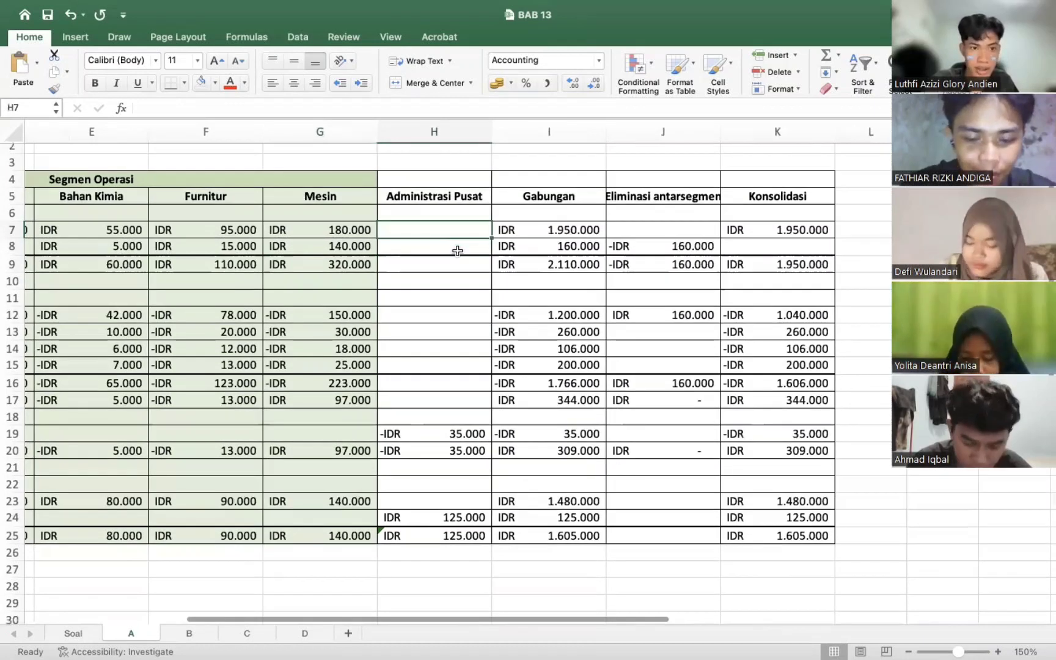
scroll(457, 250, left, 5)
scroll(458, 251, up, 1)
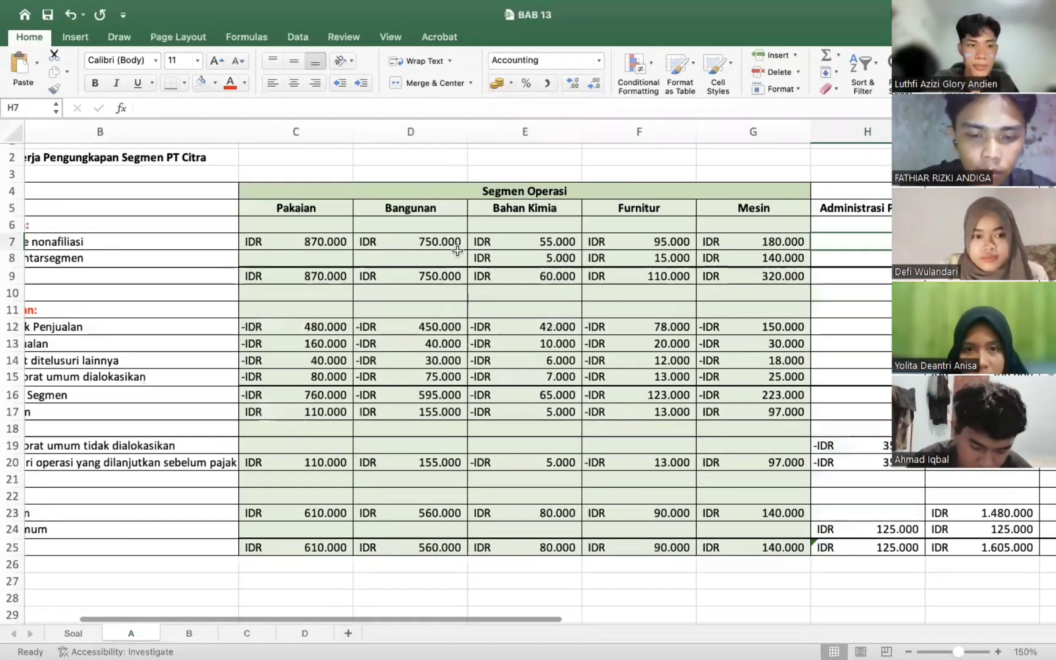
scroll(457, 251, left, 3)
scroll(457, 251, right, 2)
scroll(457, 251, right, 3)
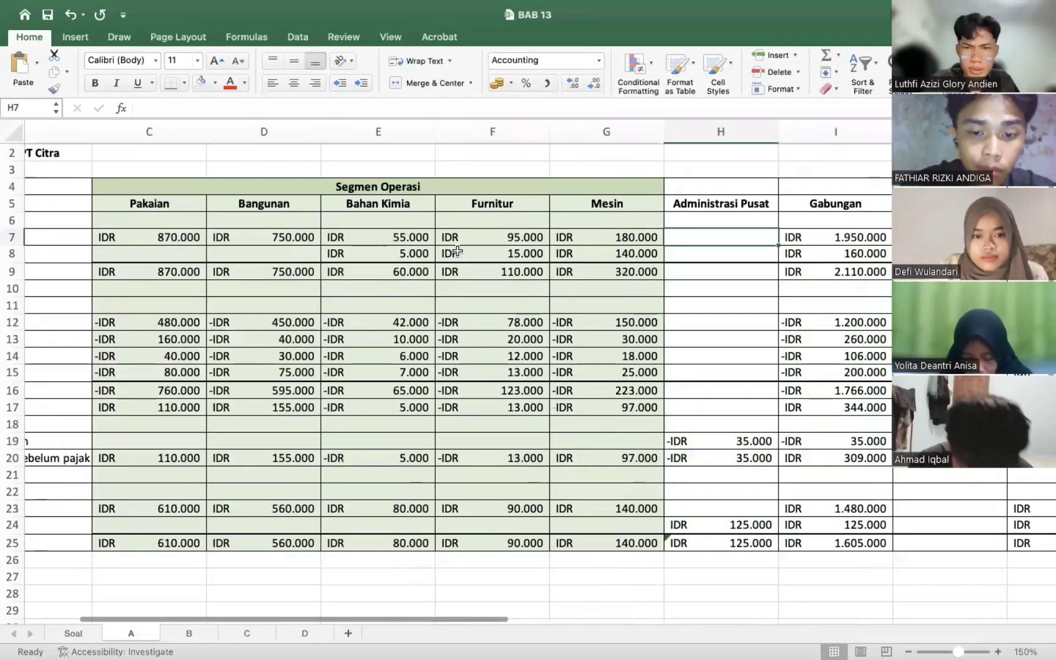
scroll(683, 219, right, 2)
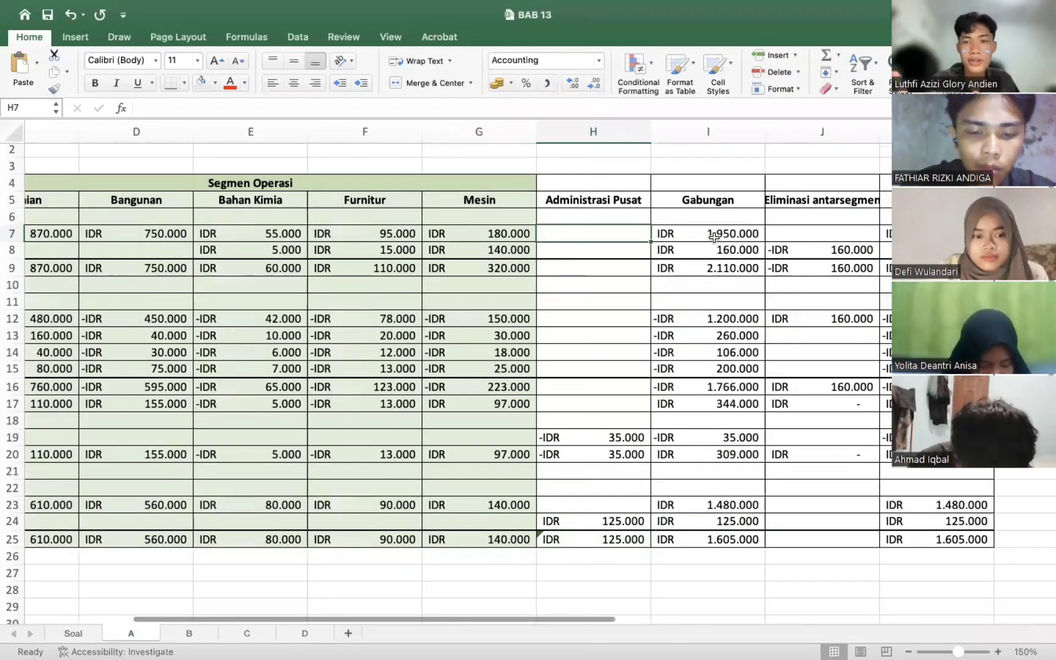
Inspect the Gabungan formula for Penjualan ke nonafiliasi in I7 and trace its source range across the segments
click(714, 237)
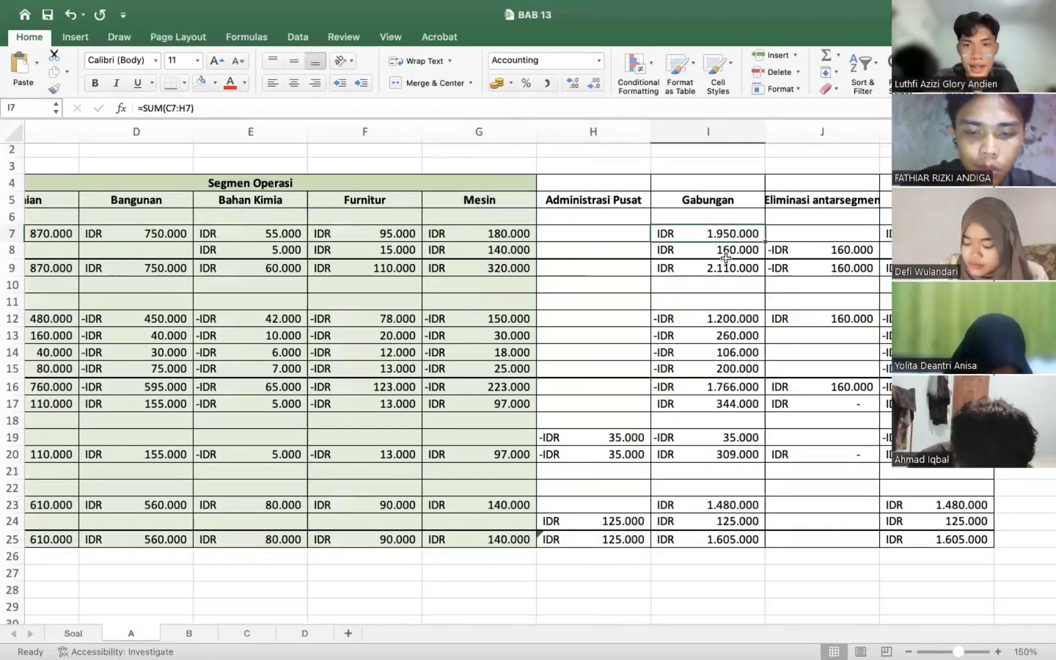
double_click(734, 228)
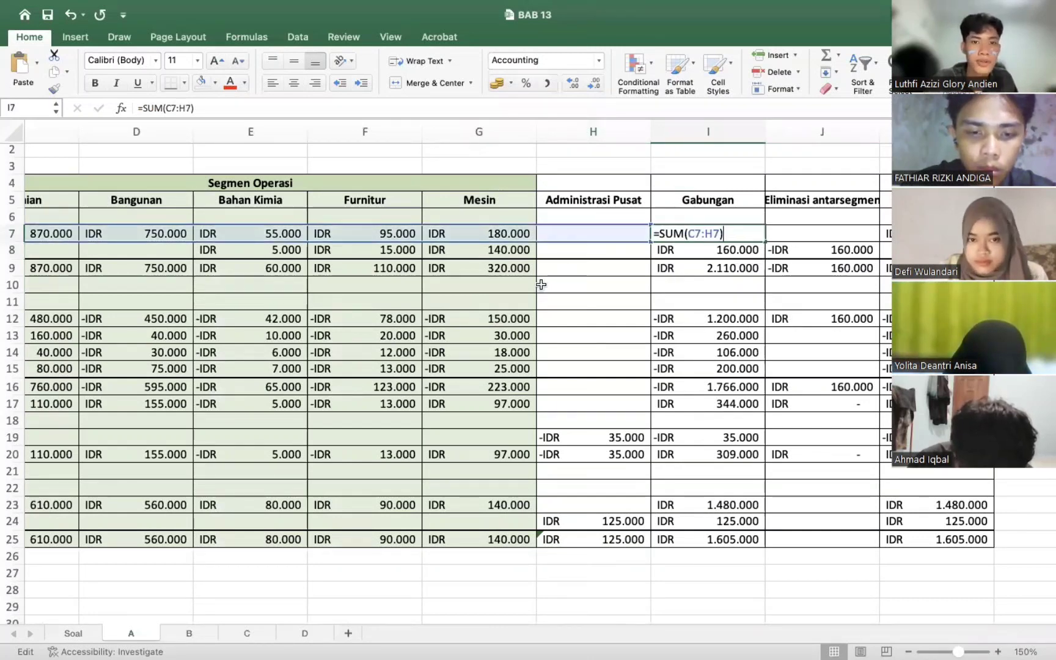
scroll(541, 285, left, 5)
scroll(538, 284, right, 6)
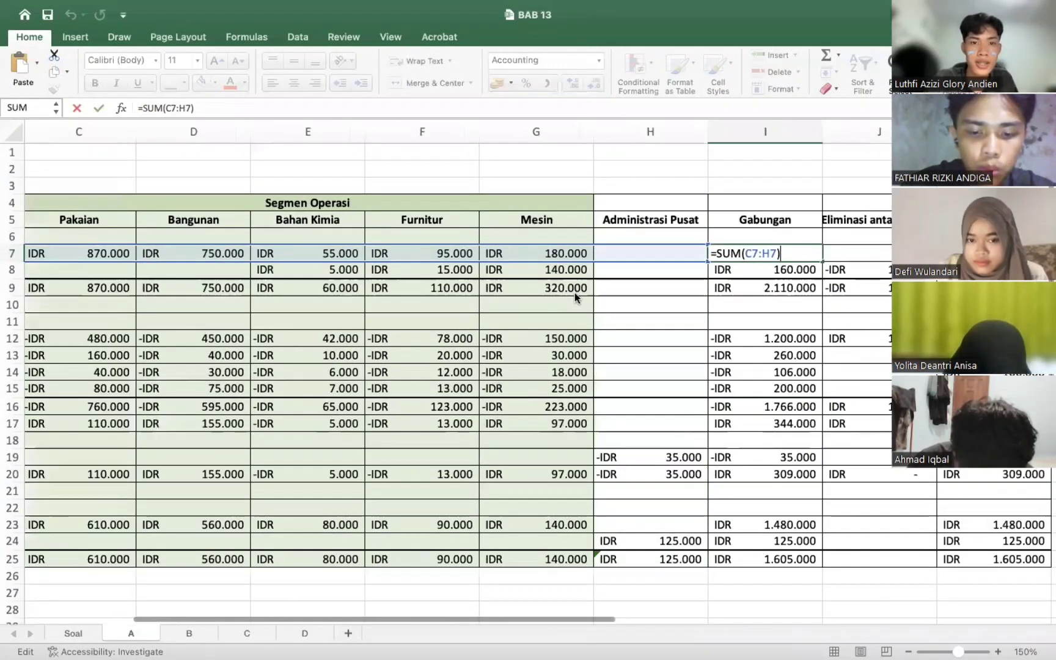
click(575, 292)
scroll(619, 283, left, 4)
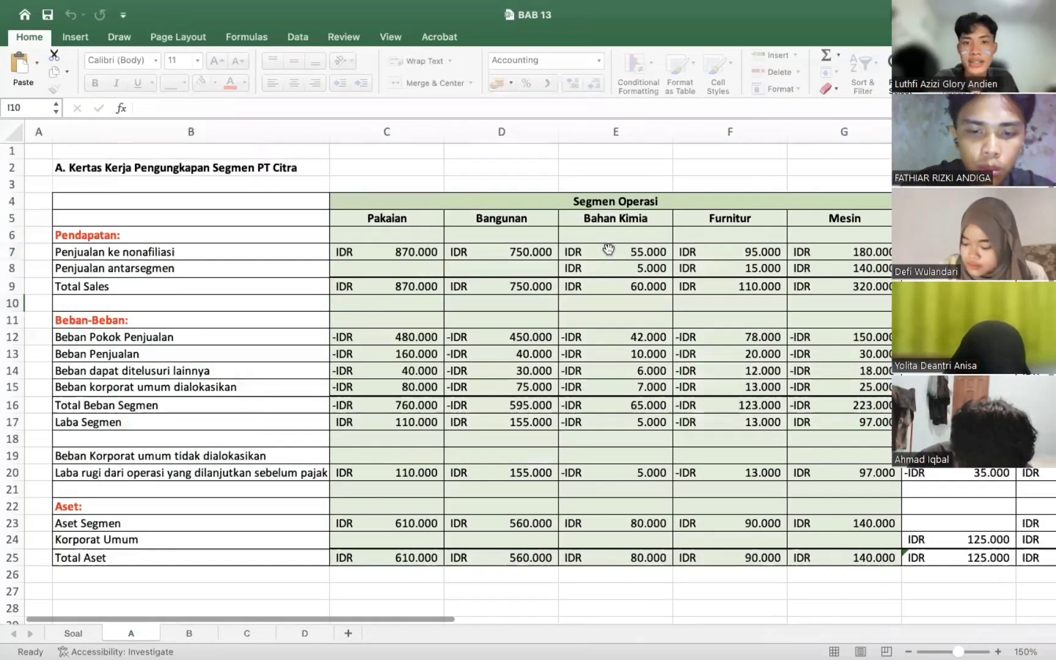
scroll(630, 287, right, 3)
key(Up)
key(Up)
key(Up)
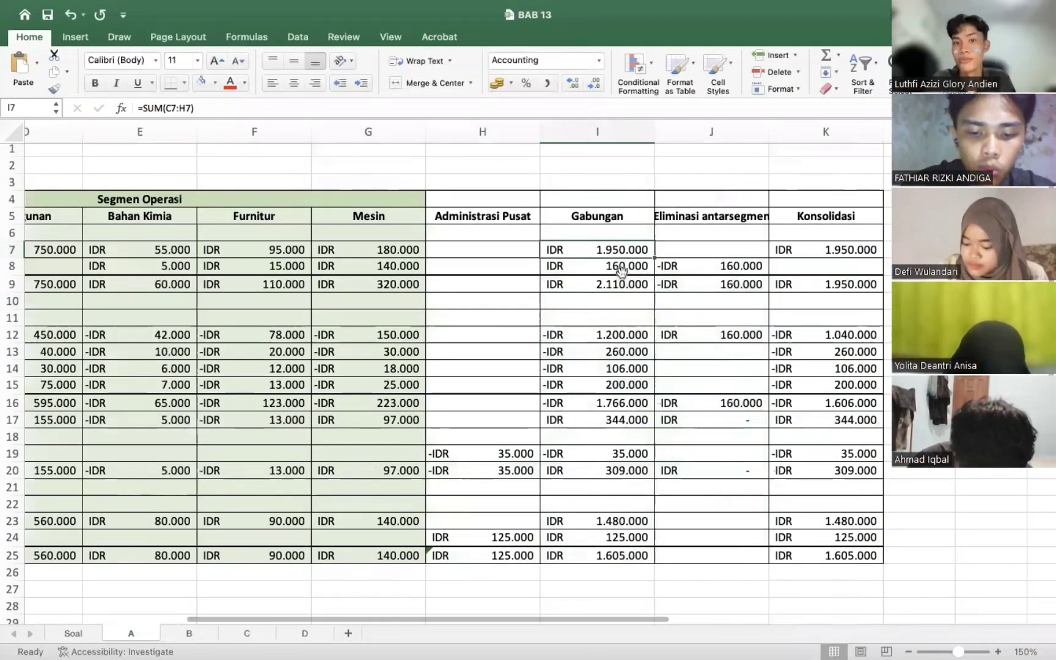
Inspect the Gabungan formulas for Penjualan antarsegmen in I8 and Total Sales in I9, checking the segment amounts they combine
click(621, 271)
scroll(622, 271, left, 4)
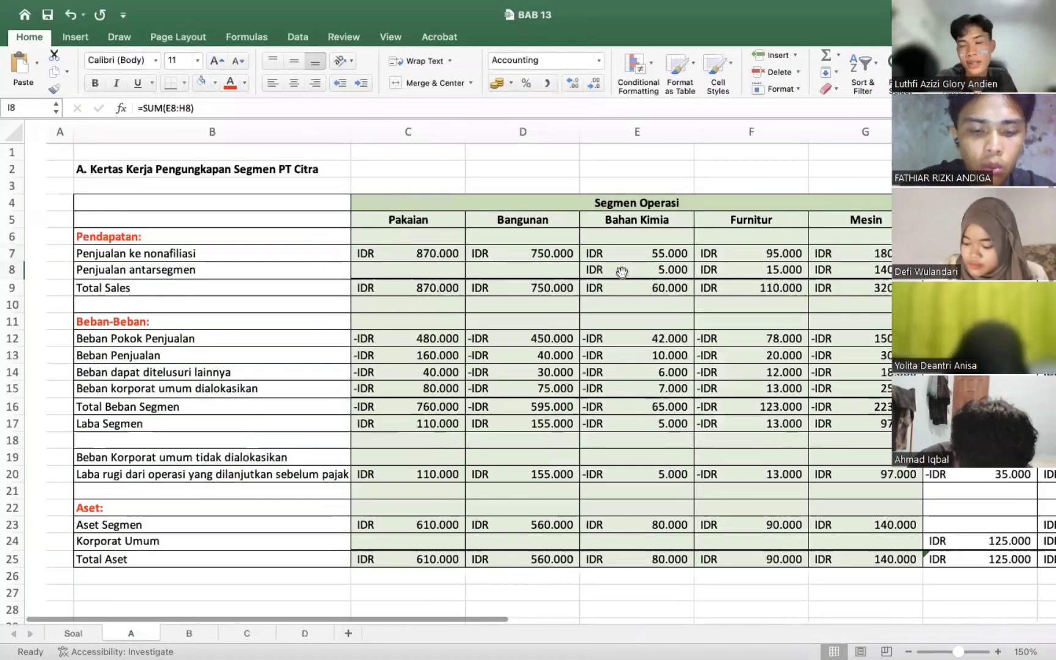
scroll(613, 270, right, 4)
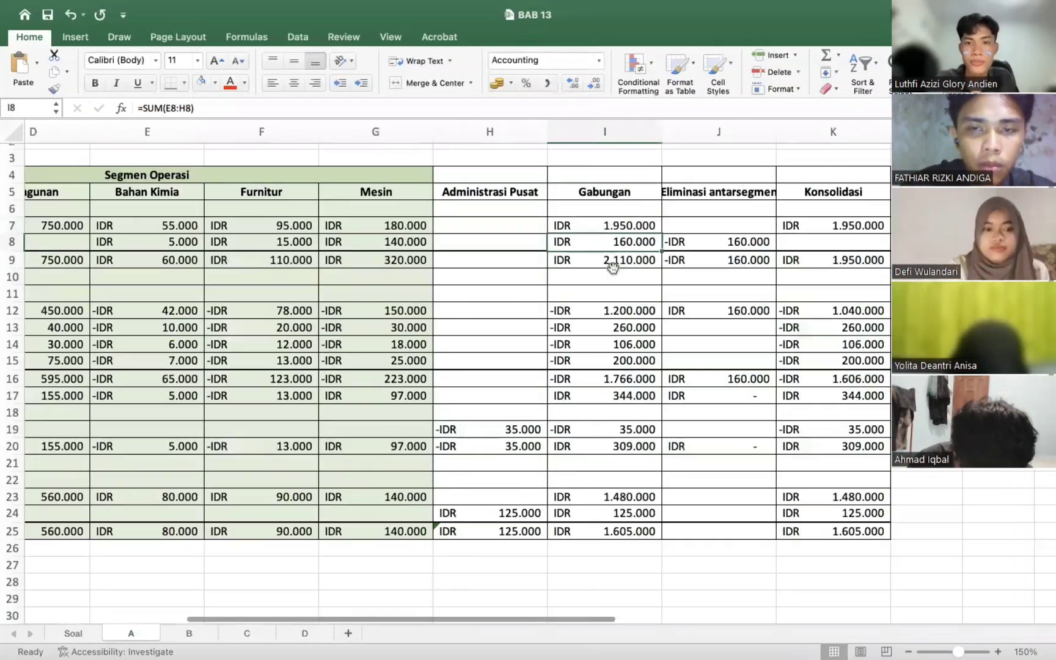
click(637, 259)
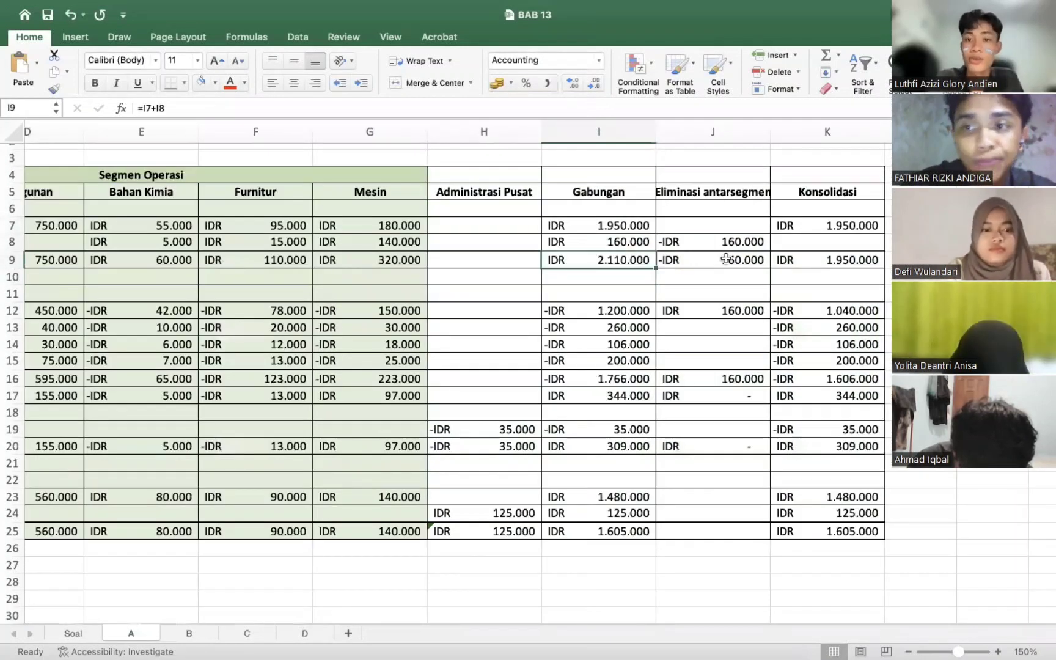
Widen column J so the full Eliminasi antarsegmen heading fits inside its cell
scroll(726, 258, right, 1)
scroll(726, 259, right, 3)
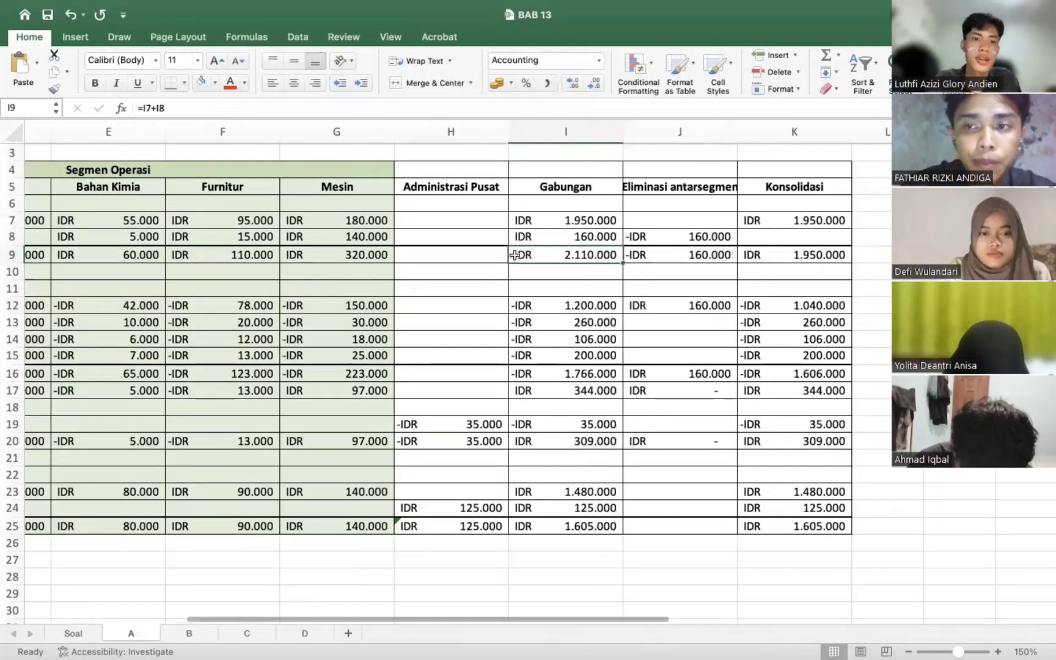
scroll(500, 131, right, 4)
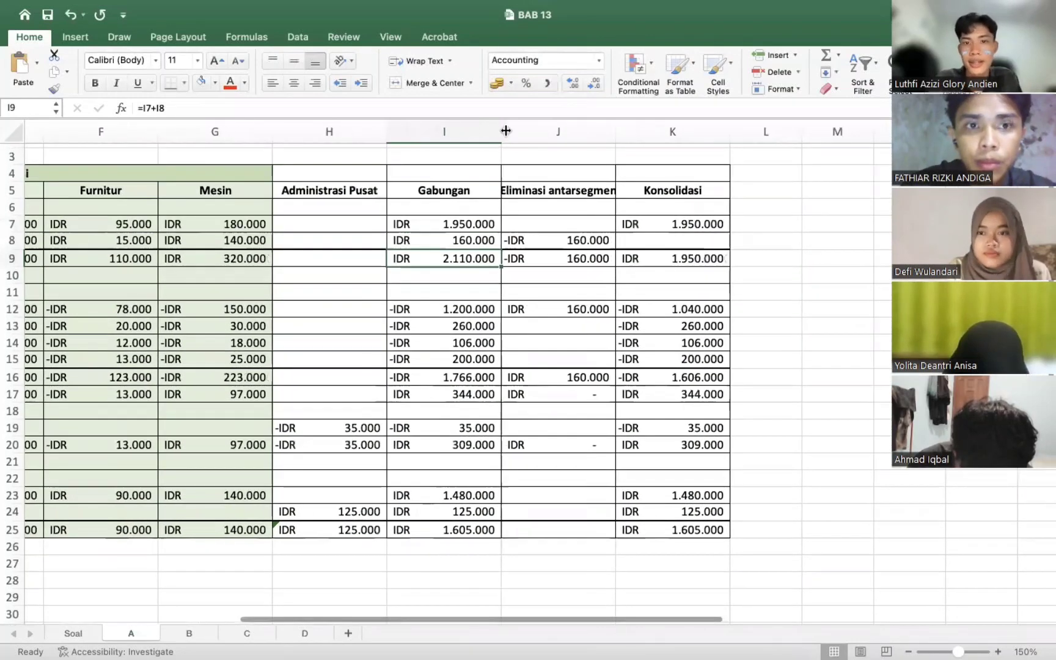
click(499, 236)
scroll(465, 257, right, 3)
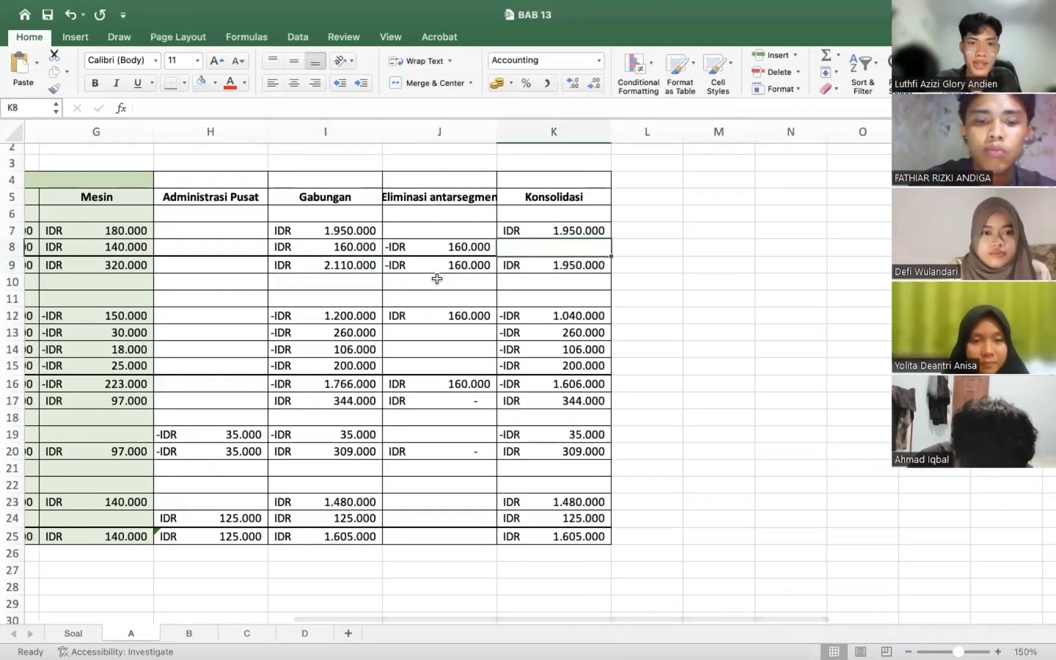
scroll(370, 261, left, 3)
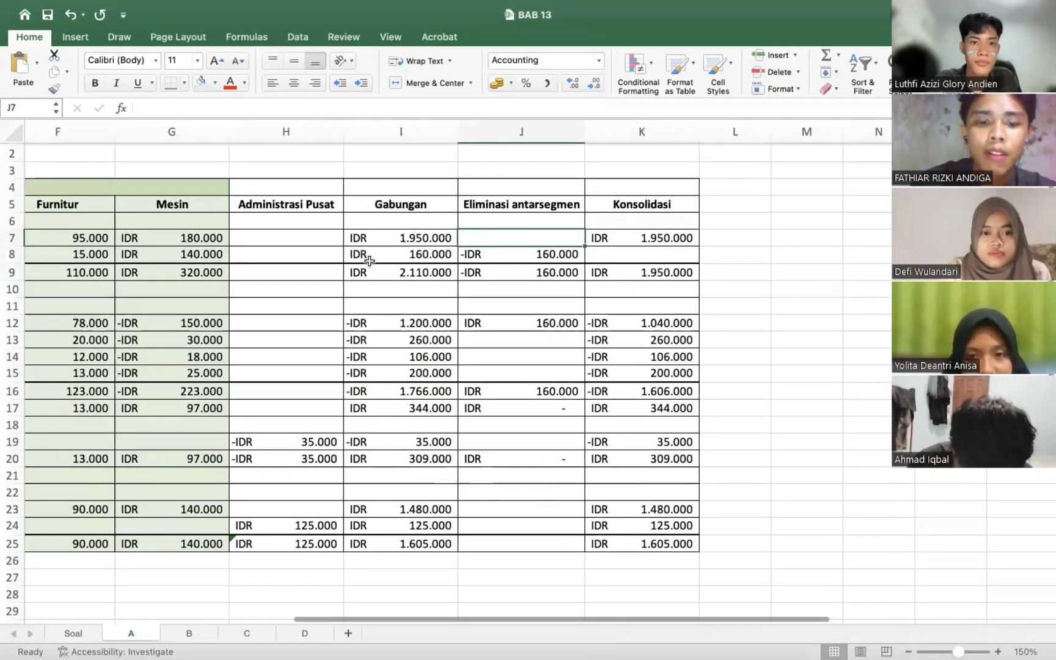
Compare the segments' Penjualan antarsegmen amounts with the Eliminasi antarsegmen and Konsolidasi entries in the Pendapatan section
scroll(369, 262, left, 10)
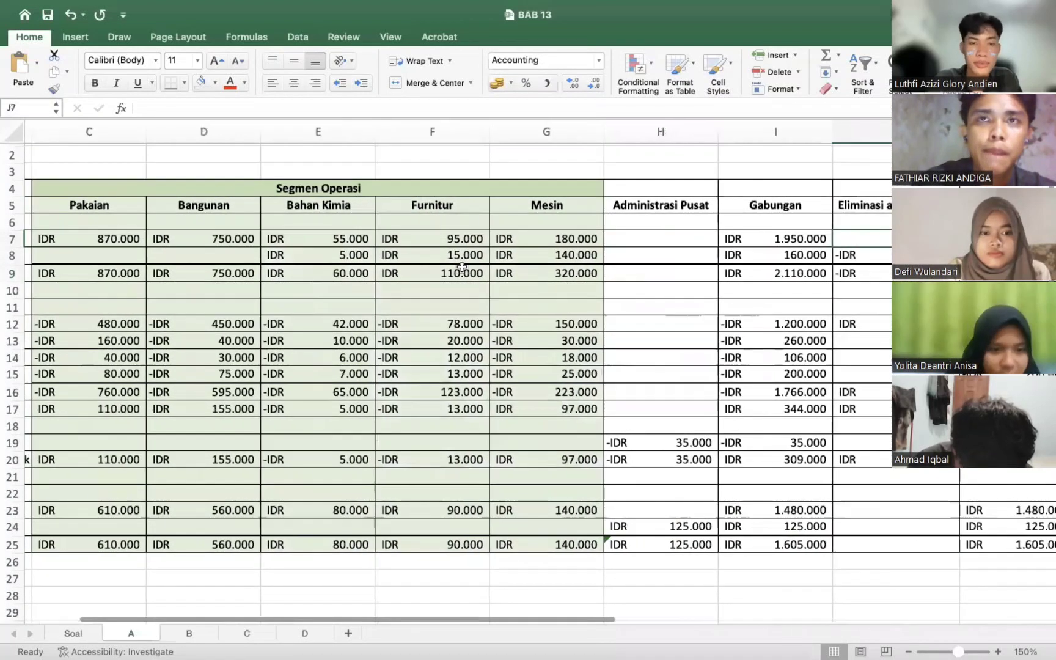
scroll(483, 263, right, 2)
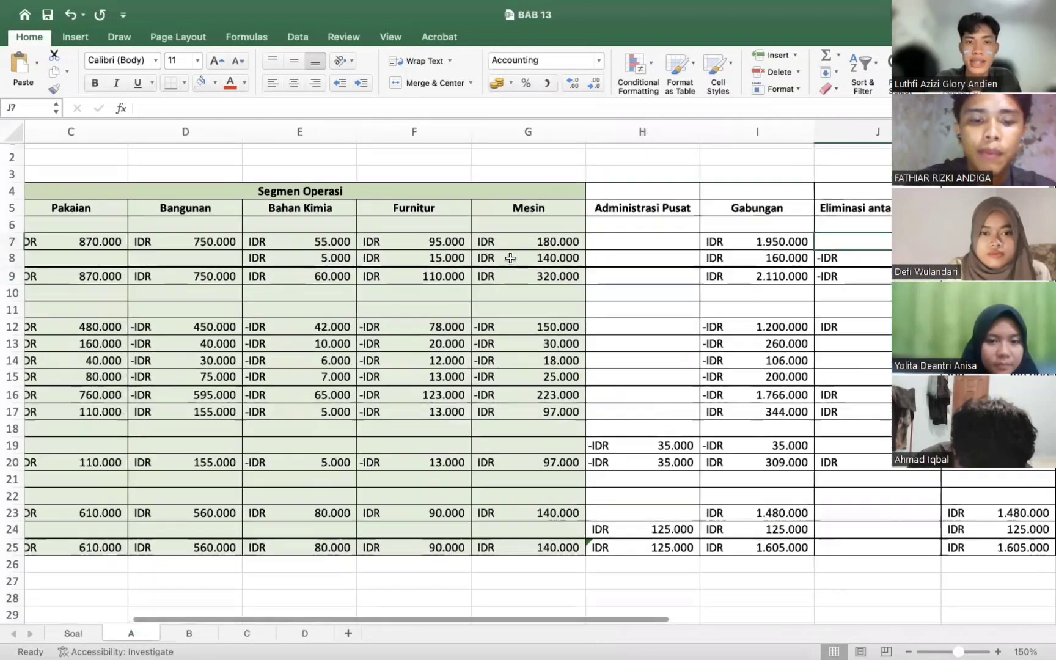
scroll(620, 251, left, 1)
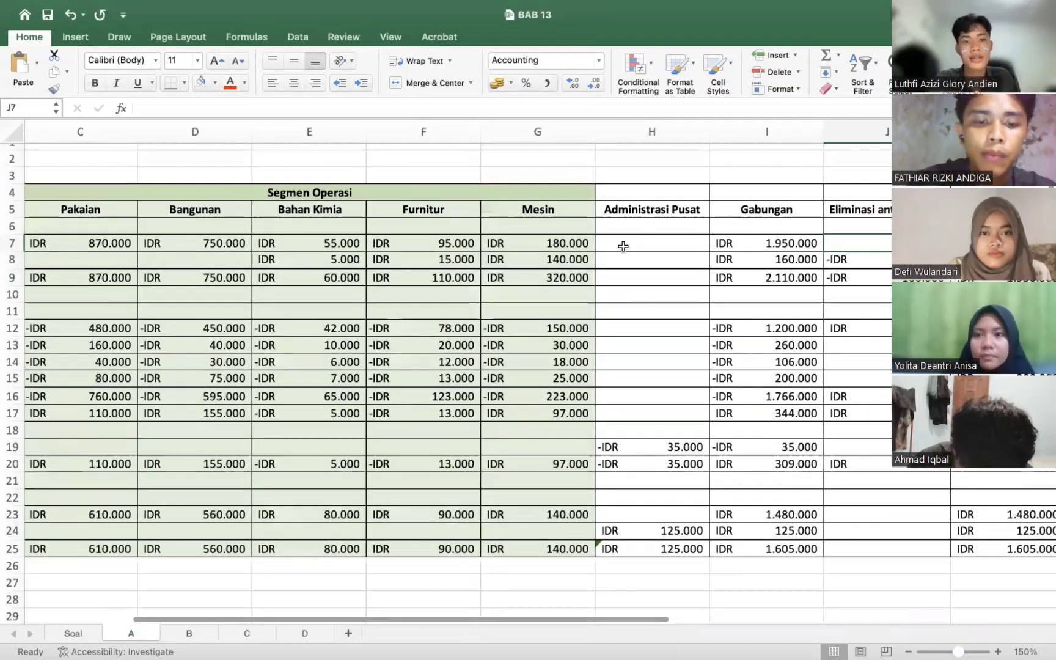
scroll(647, 262, right, 5)
click(647, 261)
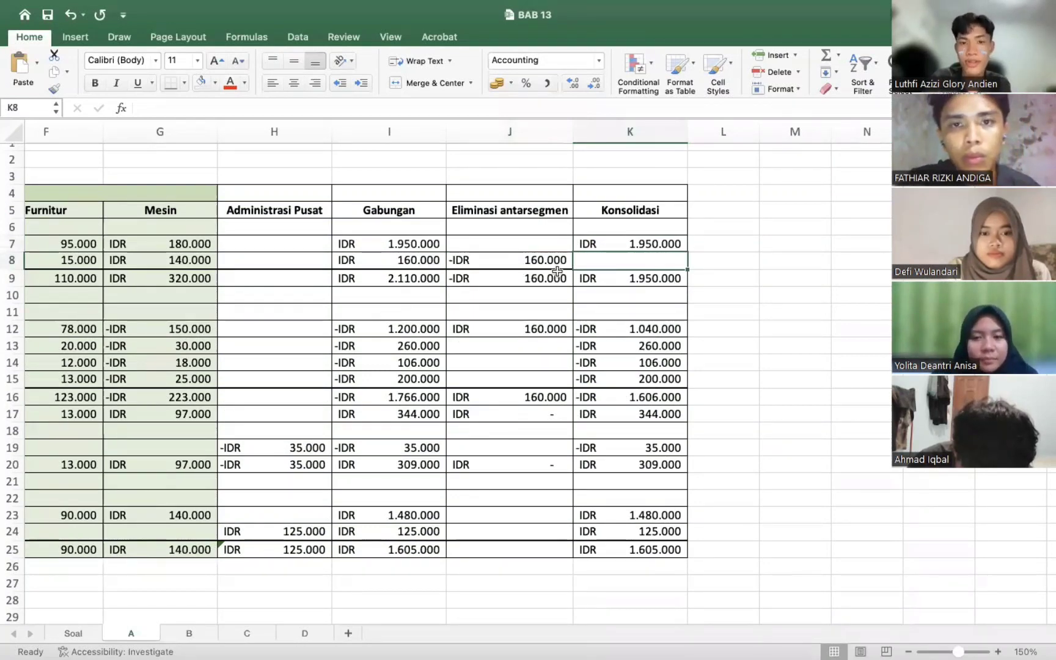
click(502, 293)
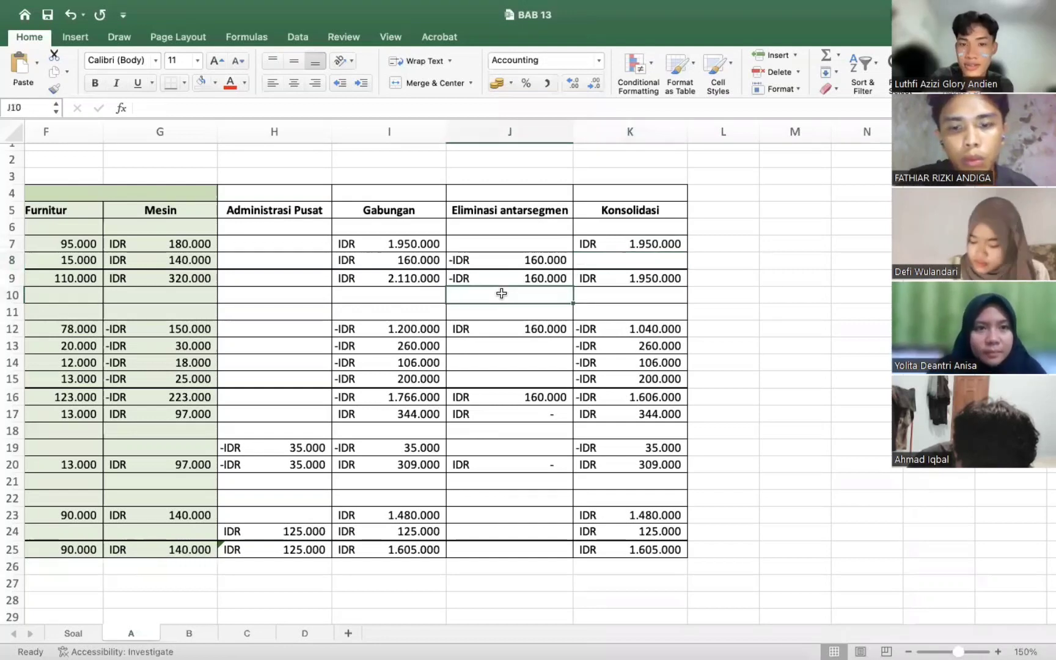
click(571, 309)
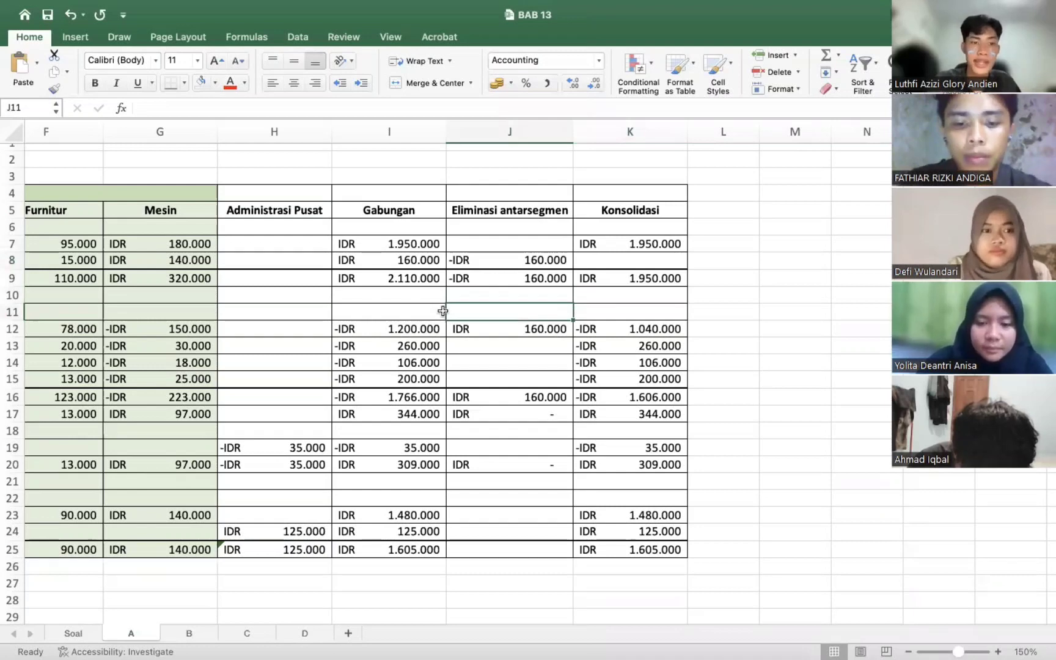
Look over the Beban-Beban line items from Beban Pokok Penjualan to Beban korporat umum dialokasikan
key(Left)
key(Left)
key(Left)
key(Left)
key(Left)
key(Left)
key(Left)
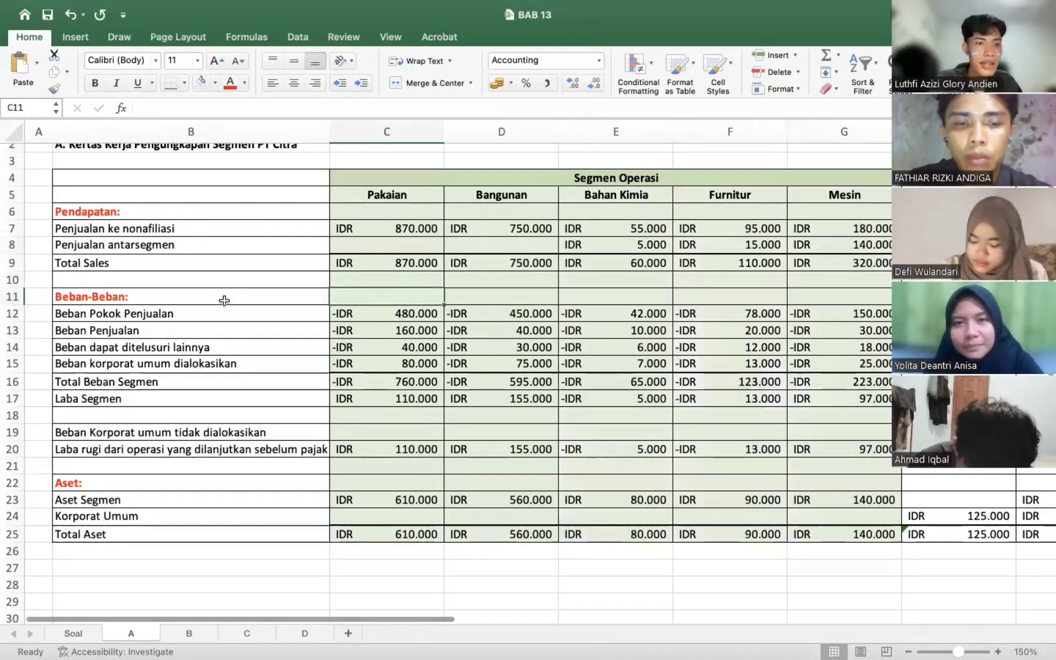
click(211, 346)
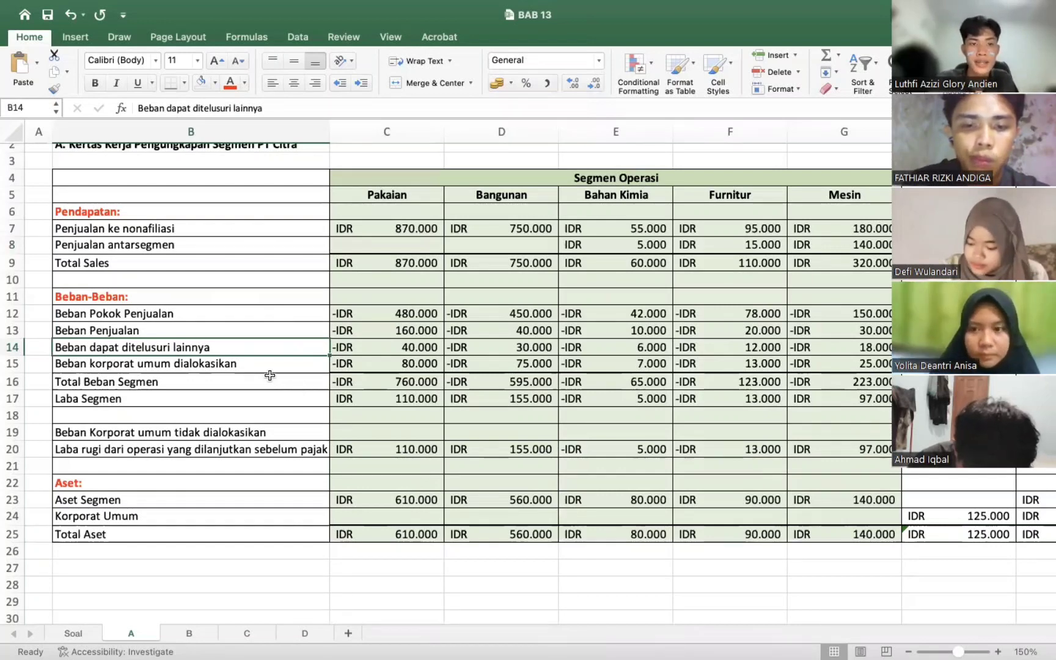
click(312, 364)
Examine the expense amounts of each operating segment from Pakaian to Mesin in the Beban-Beban rows
click(382, 357)
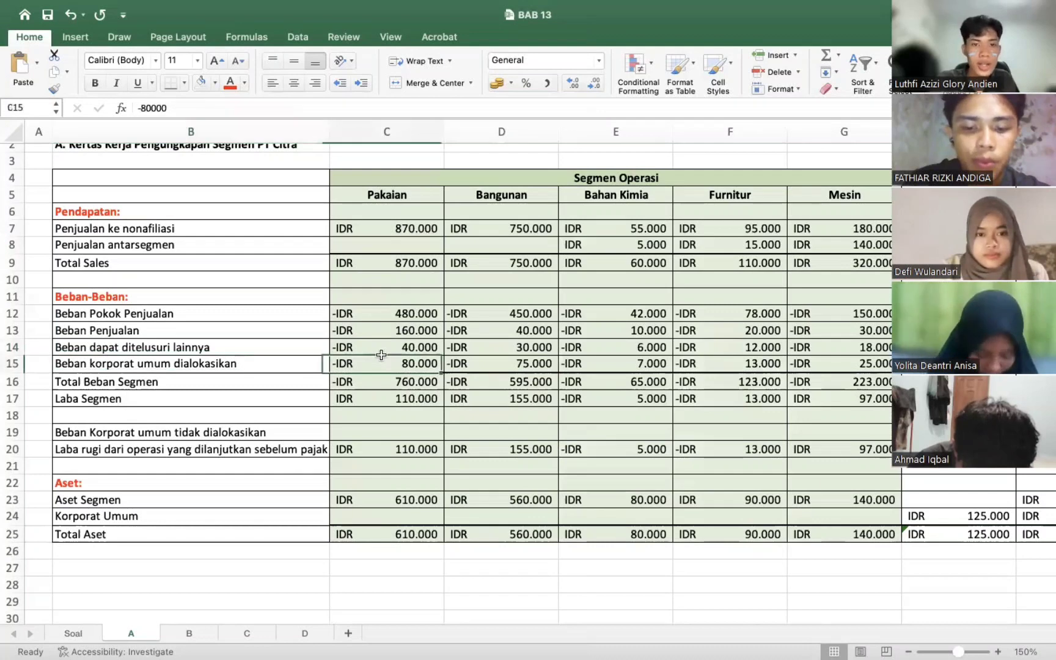
scroll(382, 355, right, 2)
scroll(381, 355, up, 1)
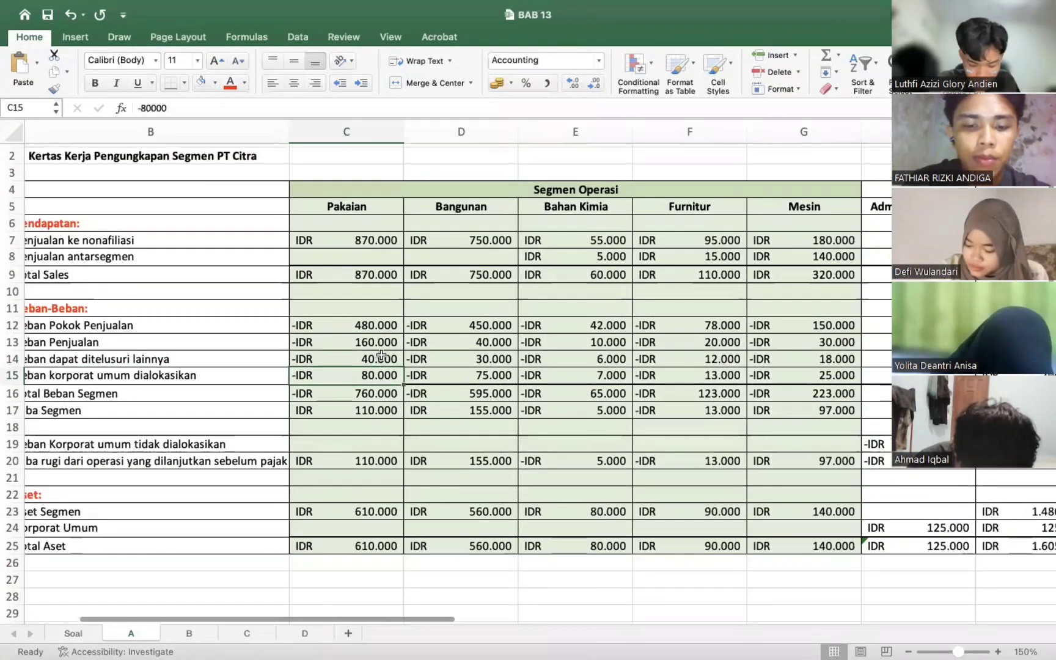
scroll(382, 356, right, 1)
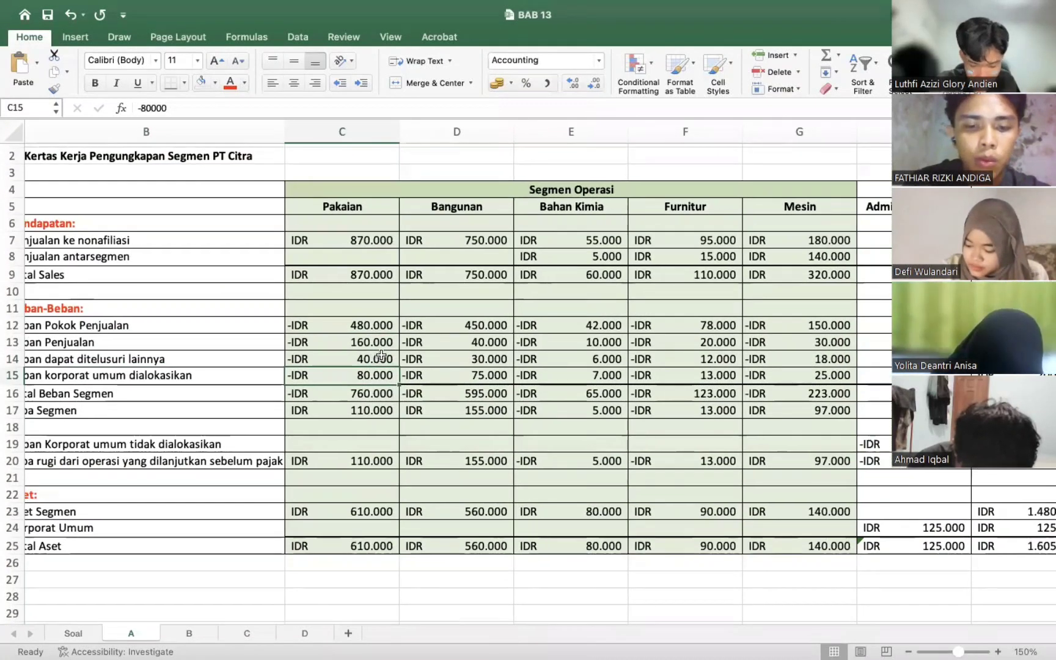
scroll(381, 356, right, 1)
scroll(381, 355, right, 2)
scroll(382, 355, up, 1)
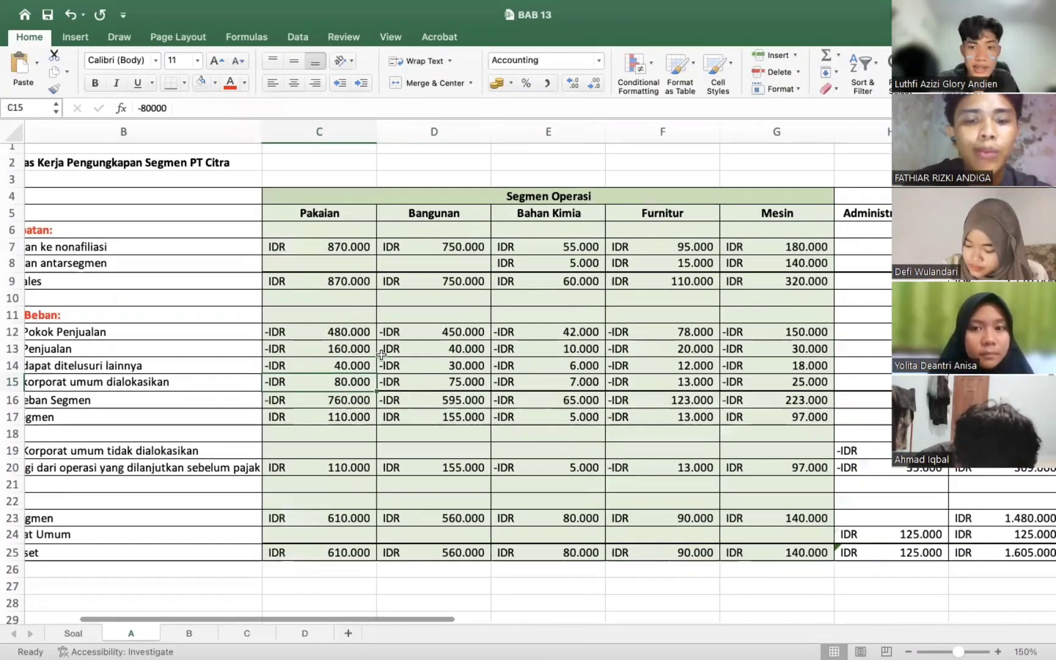
Inspect the Gabungan formula for Beban Pokok Penjualan and the segment cells it sums
scroll(253, 347, right, 5)
scroll(253, 347, down, 1)
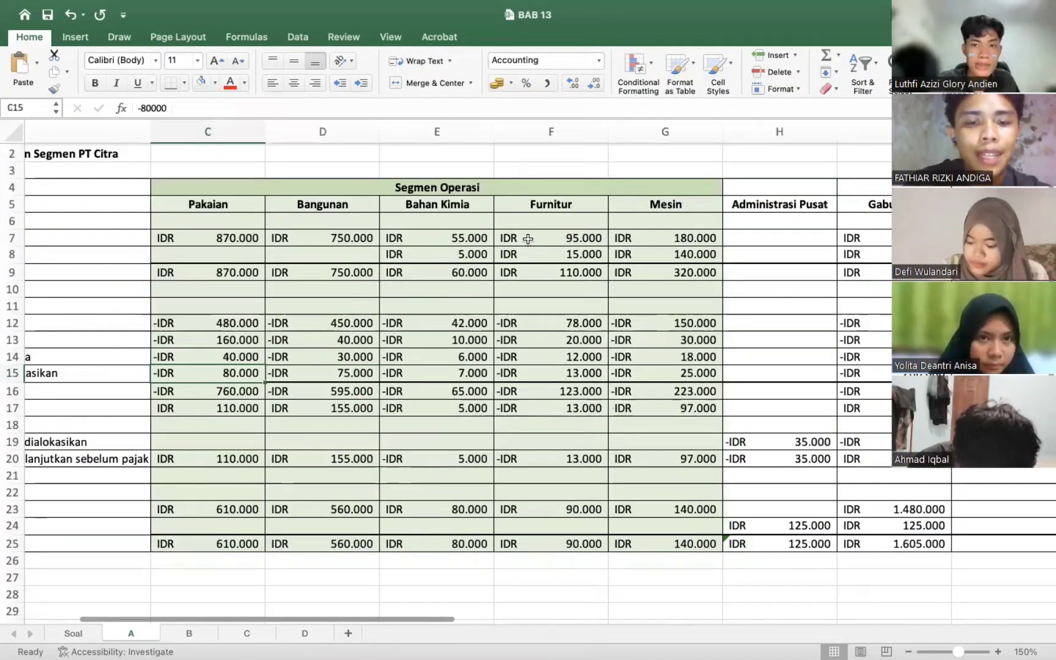
key(Up)
scroll(528, 238, right, 5)
double_click(625, 322)
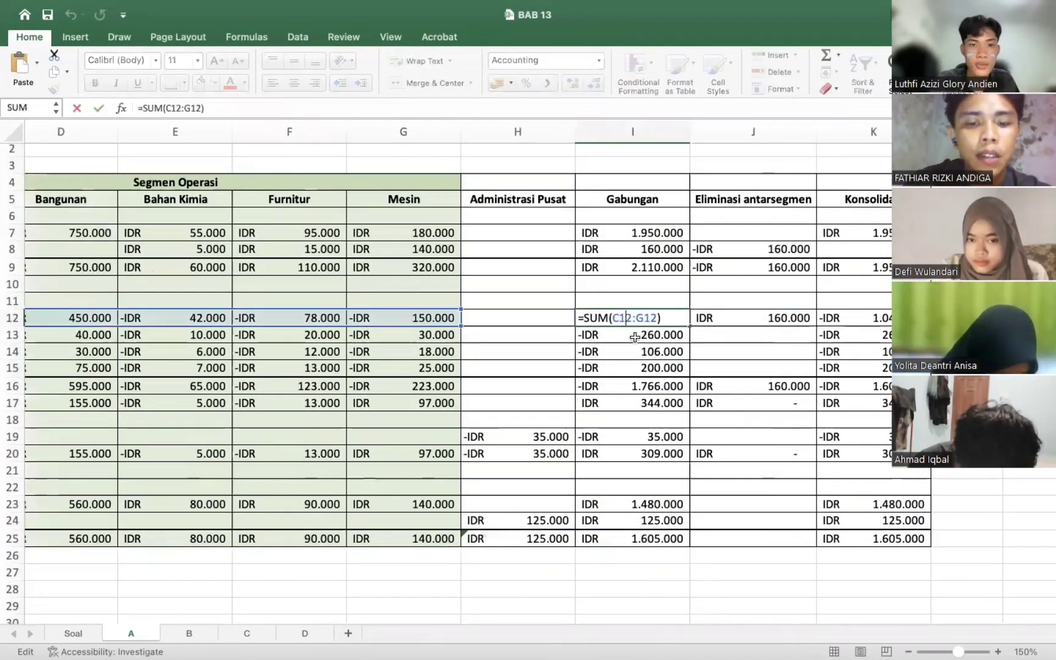
scroll(635, 337, left, 1)
scroll(635, 337, left, 10)
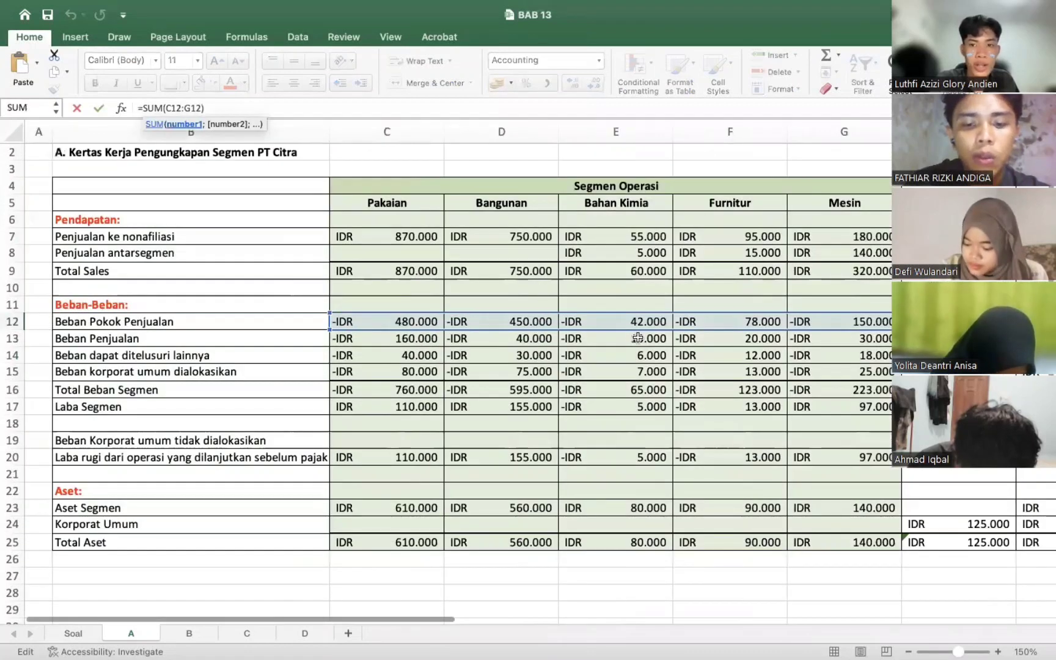
key(Return)
key(Left)
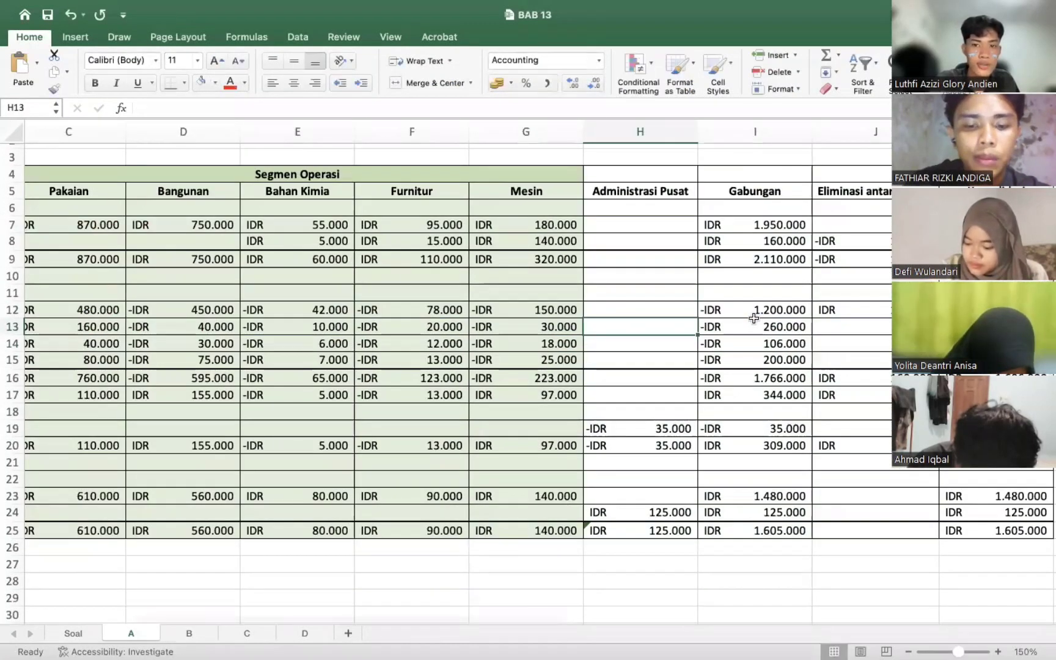
Review the Beban-Beban rows across the operating segments and the Gabungan column
scroll(754, 318, left, 3)
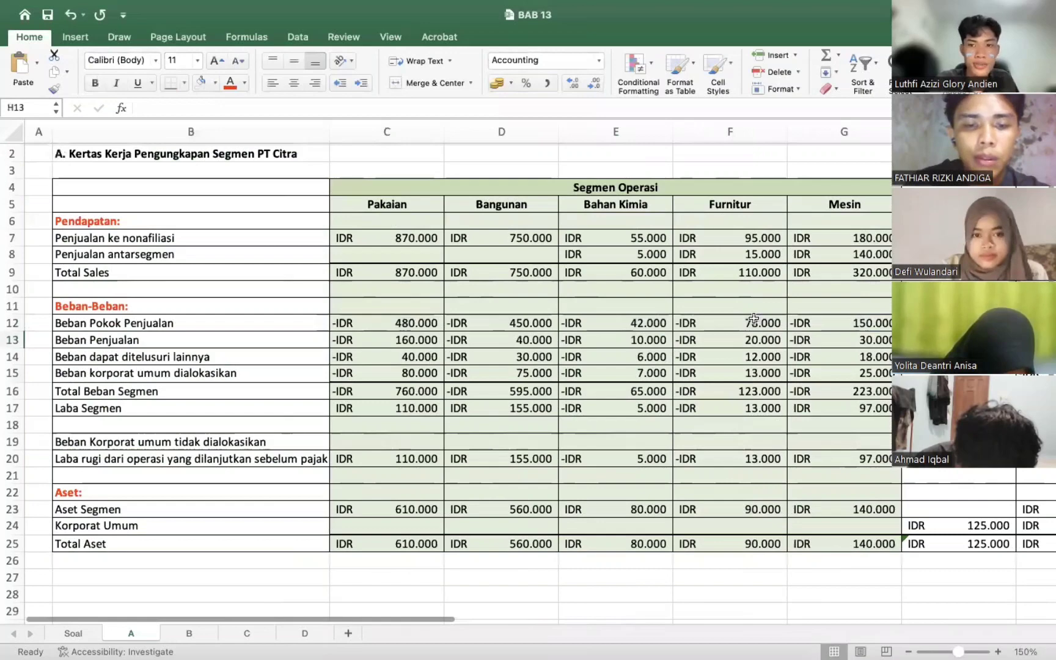
scroll(754, 318, right, 3)
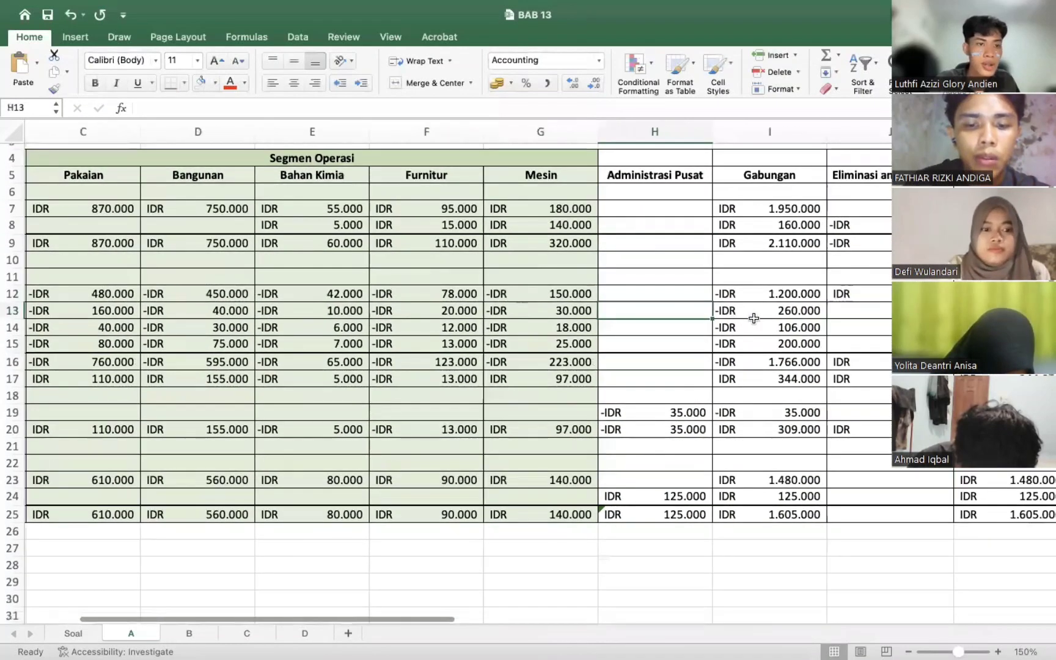
scroll(754, 318, left, 2)
scroll(754, 318, down, 1)
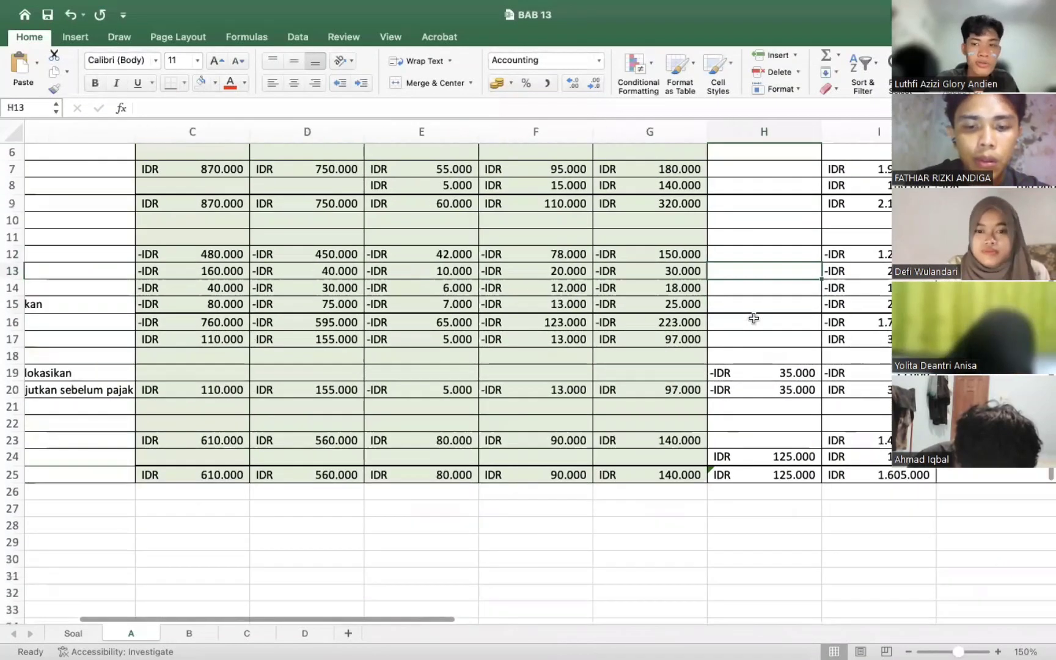
scroll(754, 318, left, 3)
scroll(753, 318, down, 1)
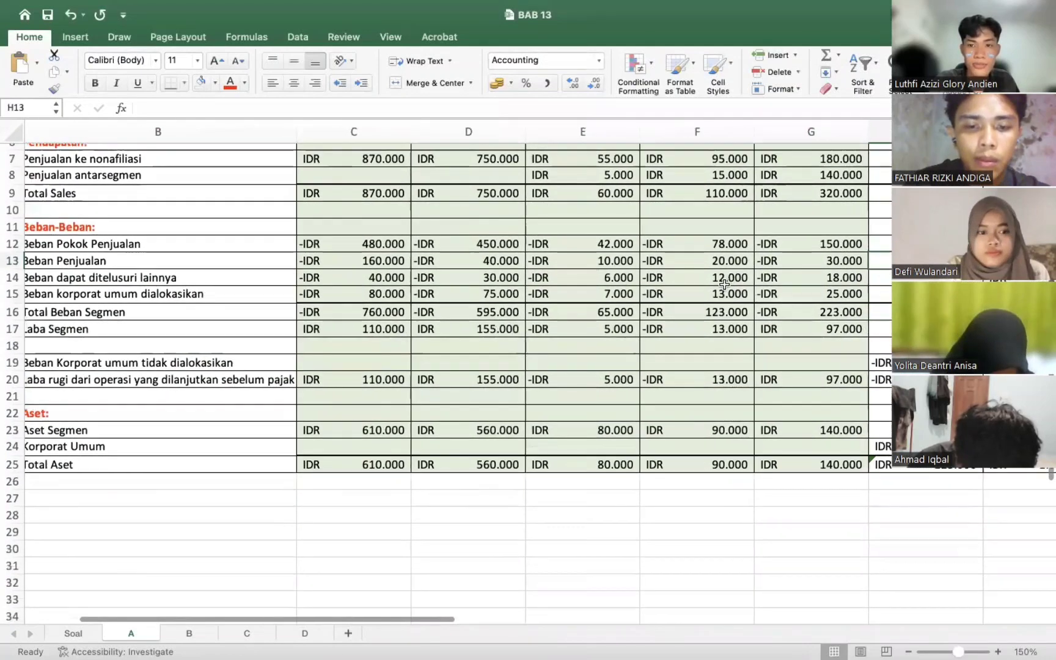
scroll(724, 284, right, 3)
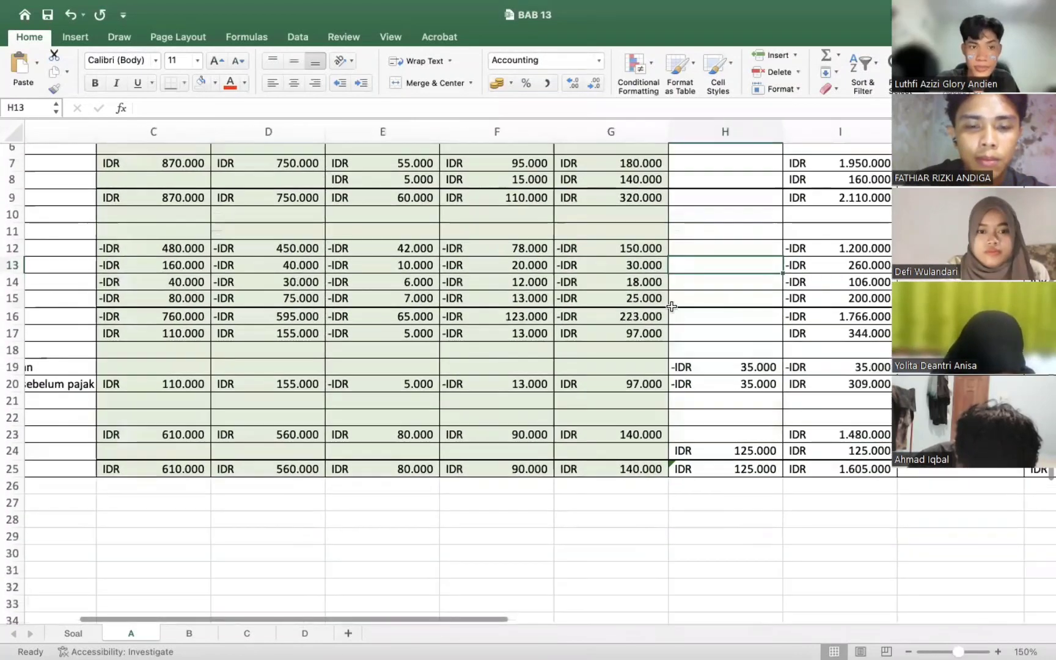
scroll(671, 306, right, 3)
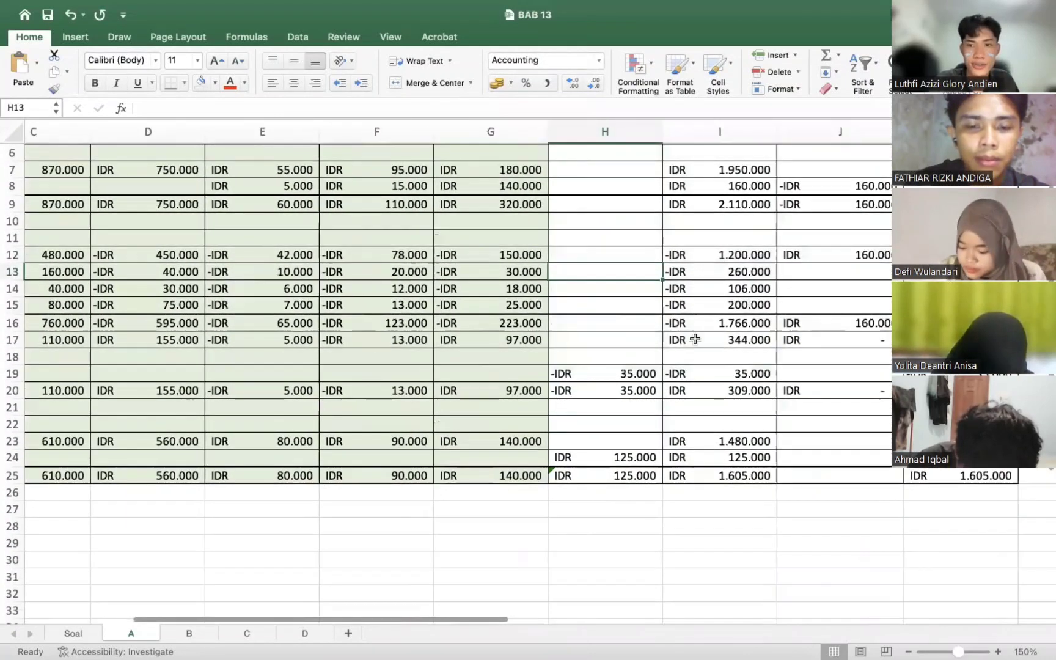
Check the Total Beban Segmen formulas in the Gabungan and Eliminasi antarsegmen columns against the segment amounts
key(Right)
key(Down)
key(Down)
scroll(660, 336, left, 5)
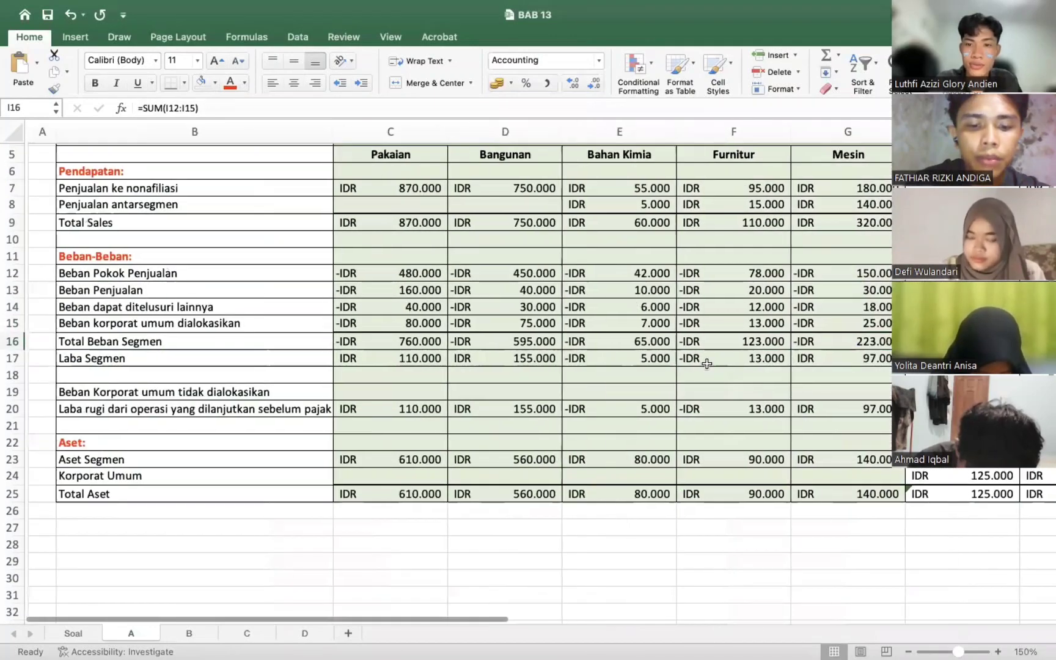
key(Down)
key(Down)
scroll(755, 336, right, 5)
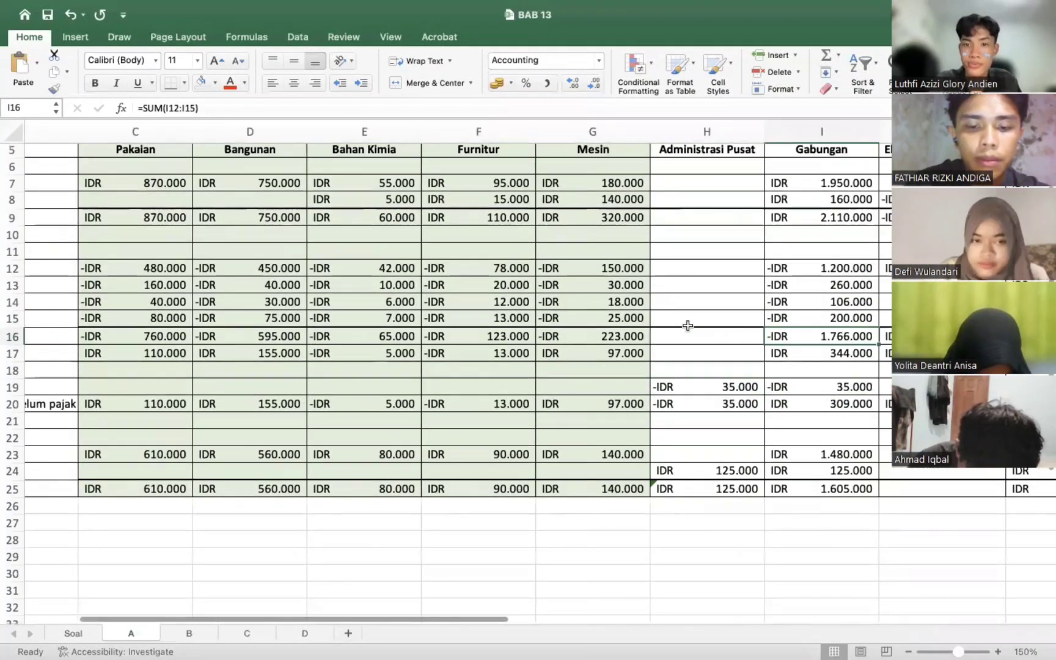
scroll(674, 296, right, 4)
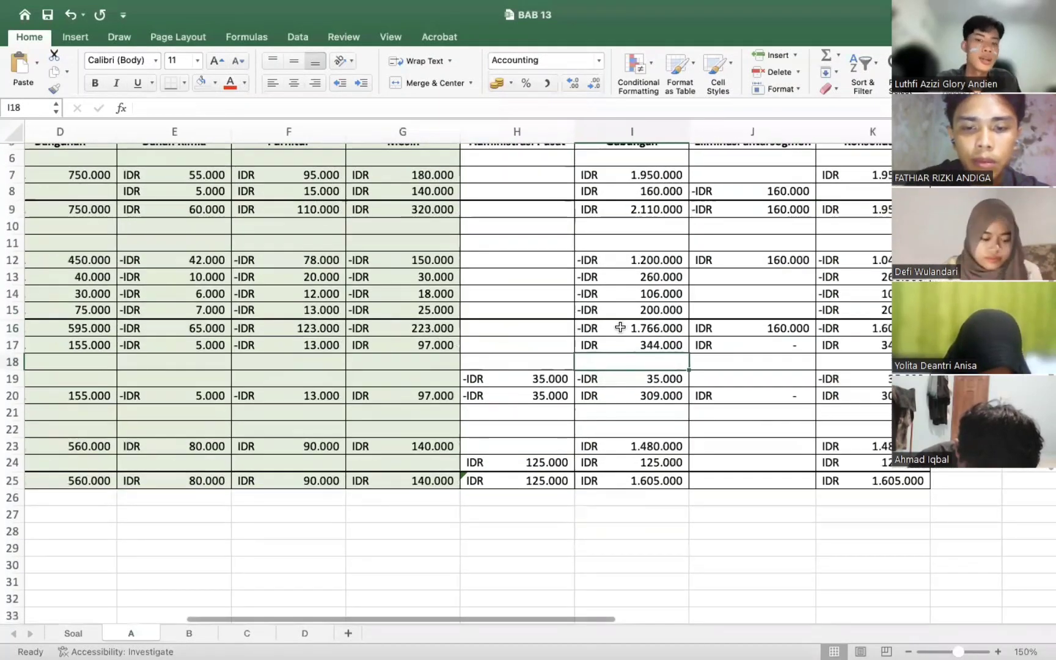
key(Up)
key(Up)
key(Right)
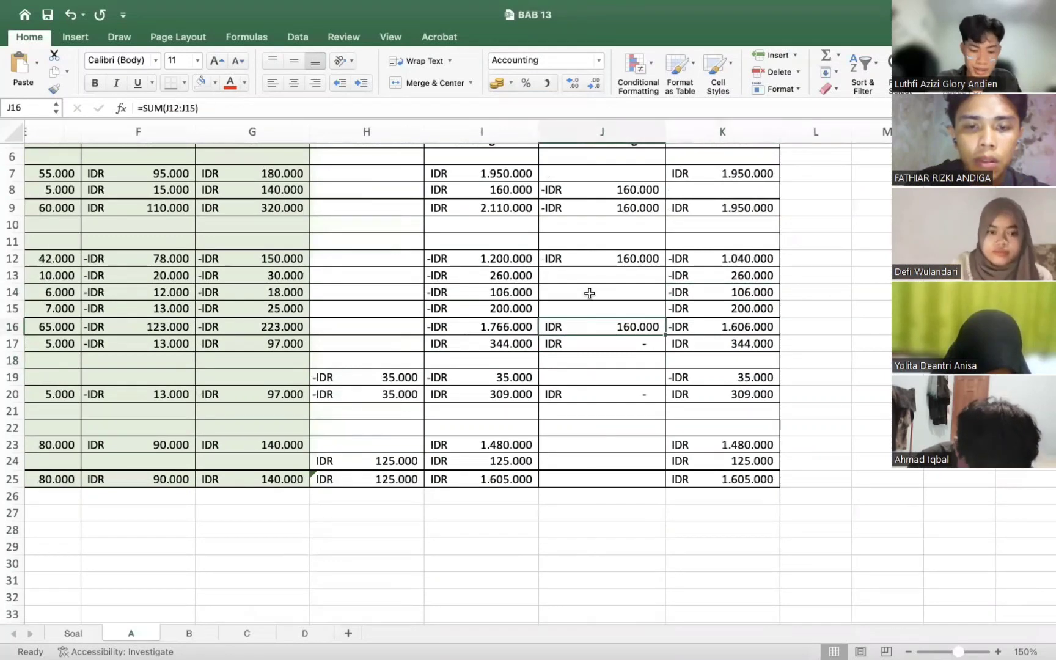
Compare the Eliminasi antarsegmen entry for Beban Pokok Penjualan with the operating segments' expense amounts
click(576, 258)
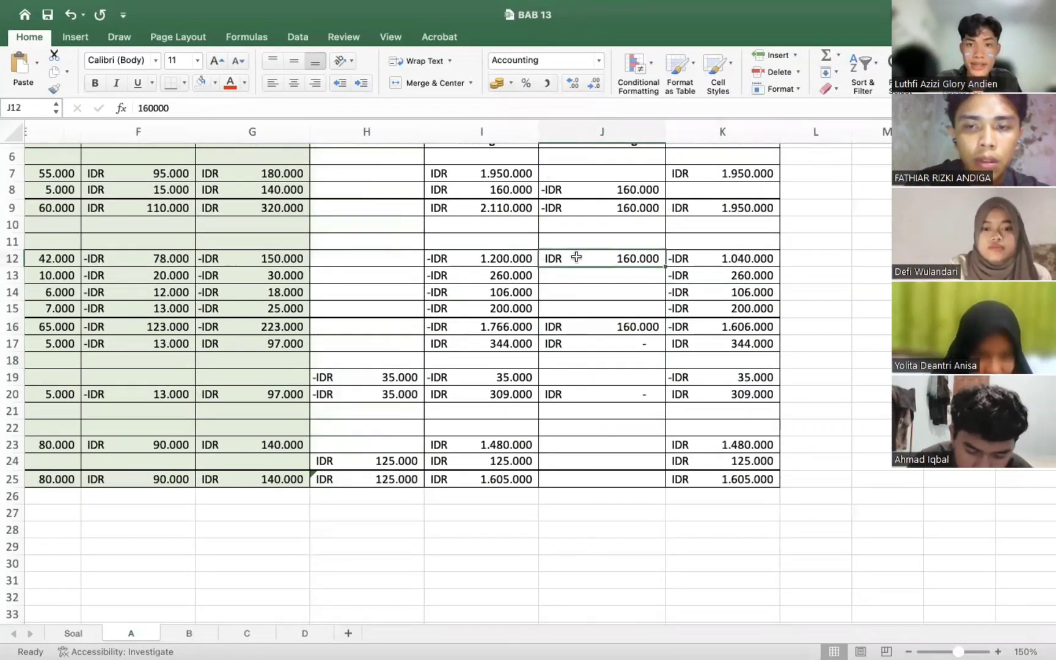
scroll(577, 258, left, 4)
scroll(648, 276, left, 5)
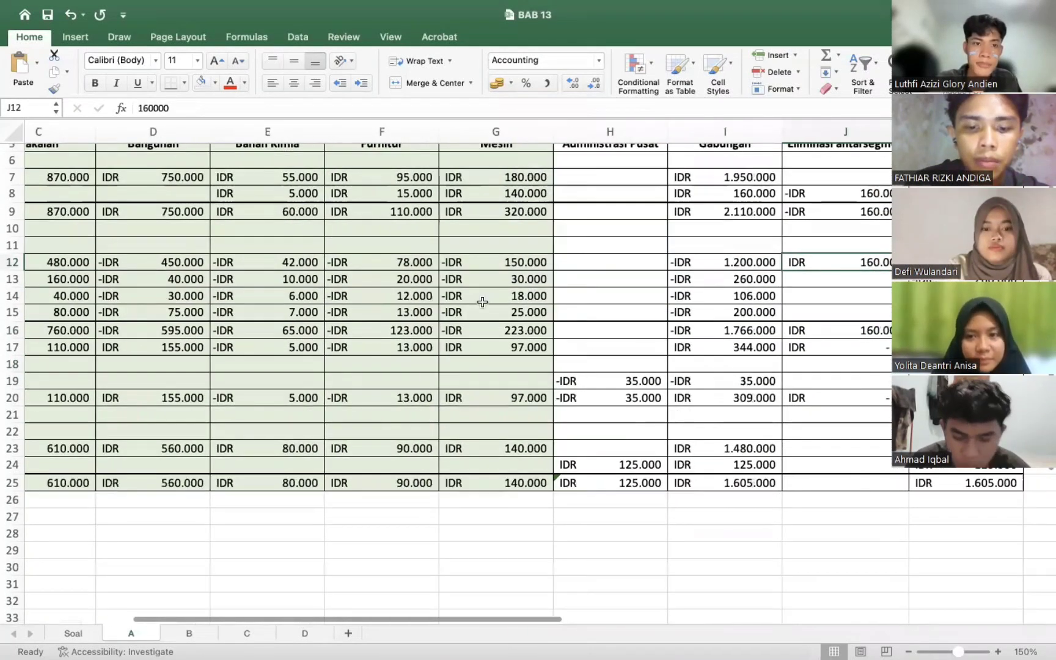
key(Left)
key(Left)
key(Left)
key(Left)
key(Down)
key(Down)
key(Down)
scroll(647, 278, right, 6)
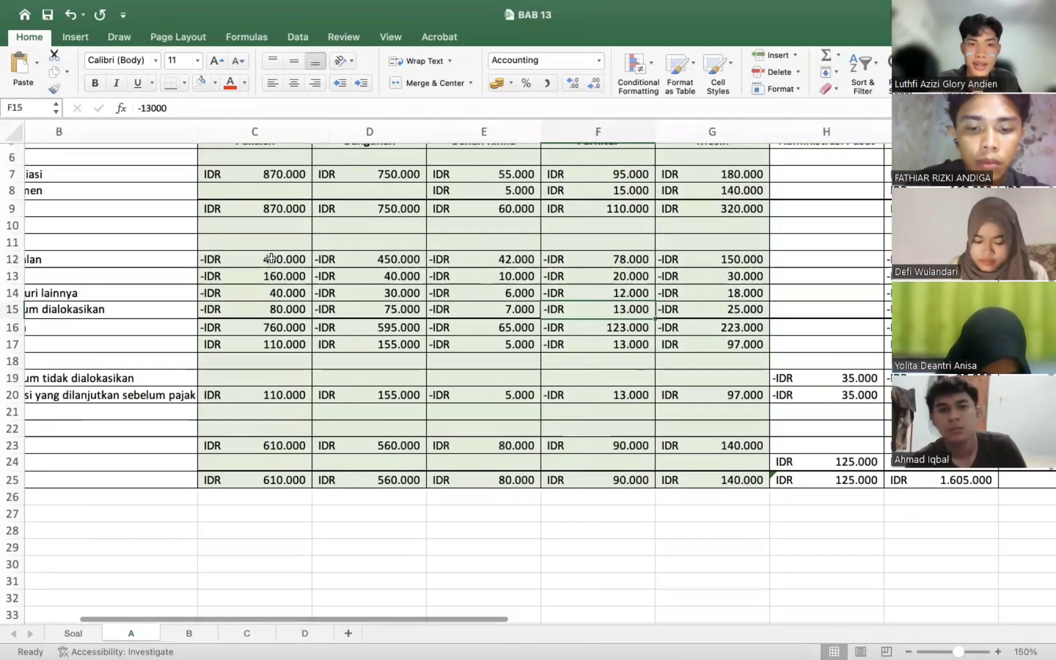
Inspect the Pakaian segment's Beban Pokok Penjualan entry and the Konsolidasi formula for Beban dapat ditelusuri lainnya
click(254, 264)
double_click(254, 264)
click(394, 293)
scroll(384, 298, left, 5)
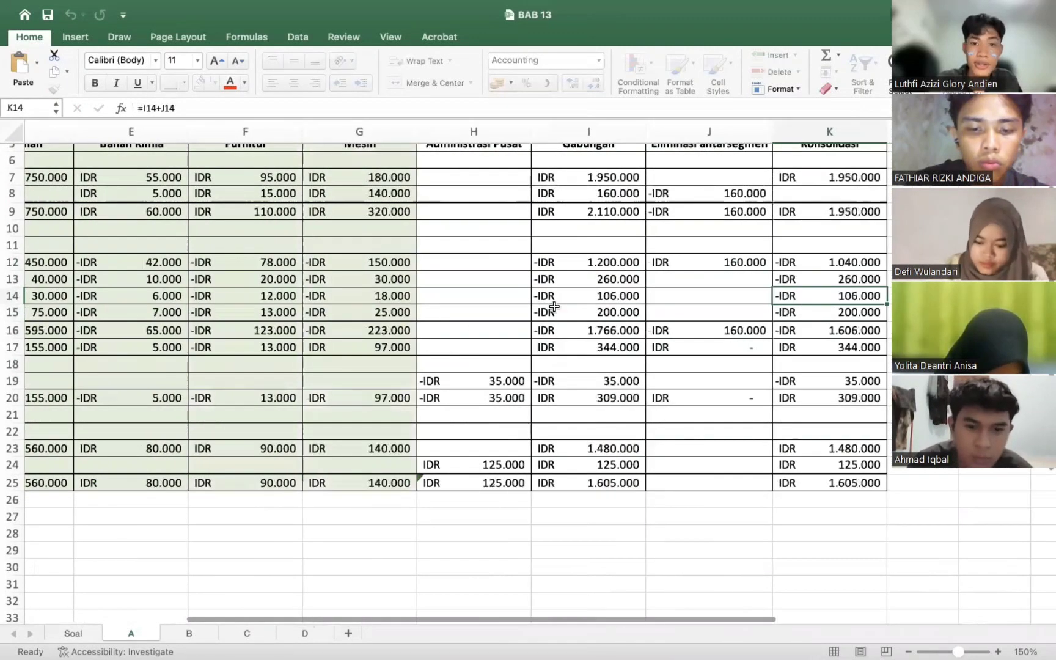
Check the Konsolidasi formulas of the expense rows, showing which cells the Beban Pokok Penjualan formula adds
scroll(585, 313, right, 2)
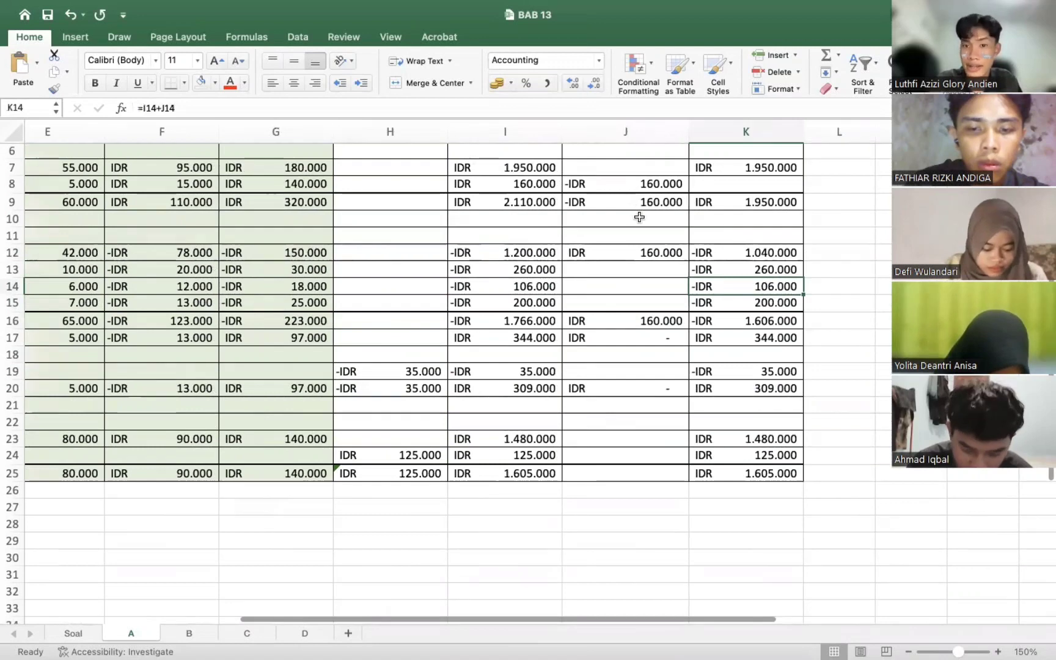
click(637, 217)
click(641, 204)
click(729, 265)
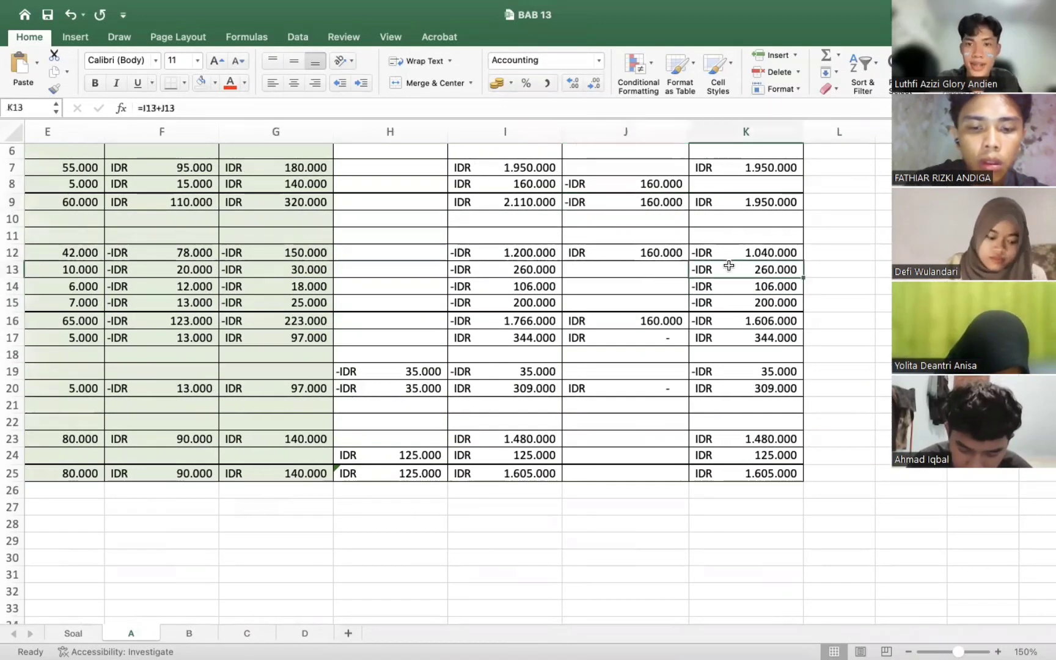
click(731, 249)
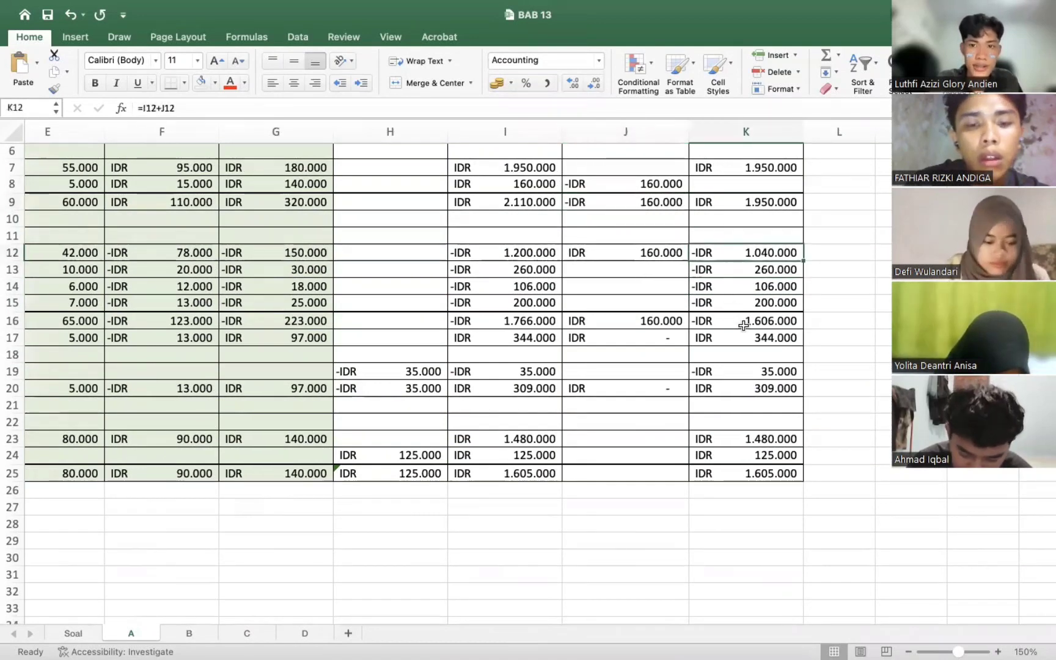
click(750, 324)
click(752, 301)
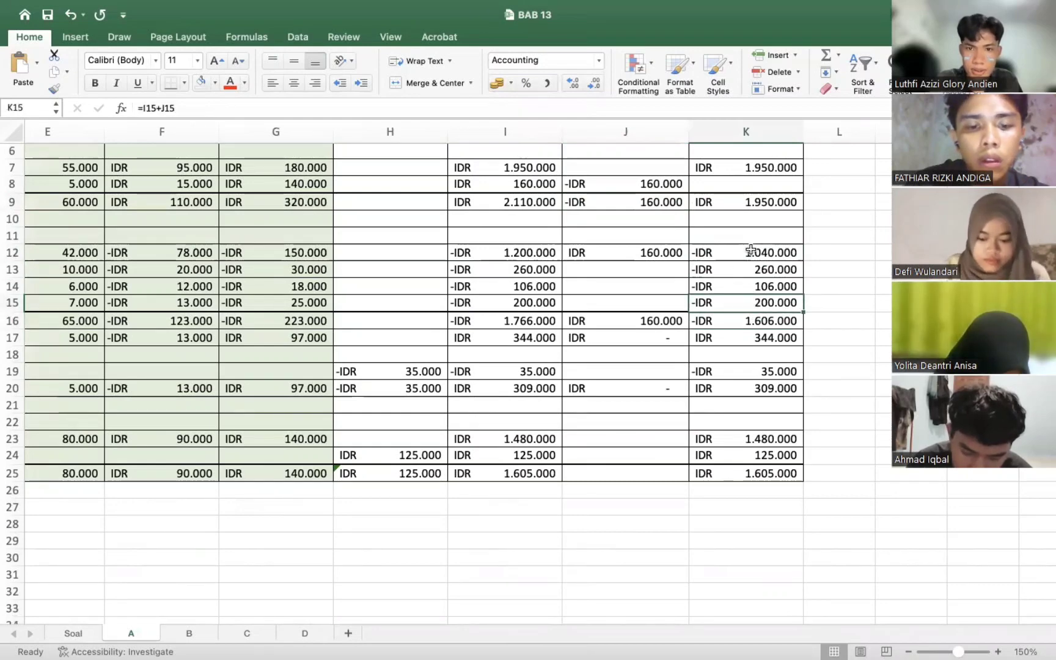
double_click(751, 250)
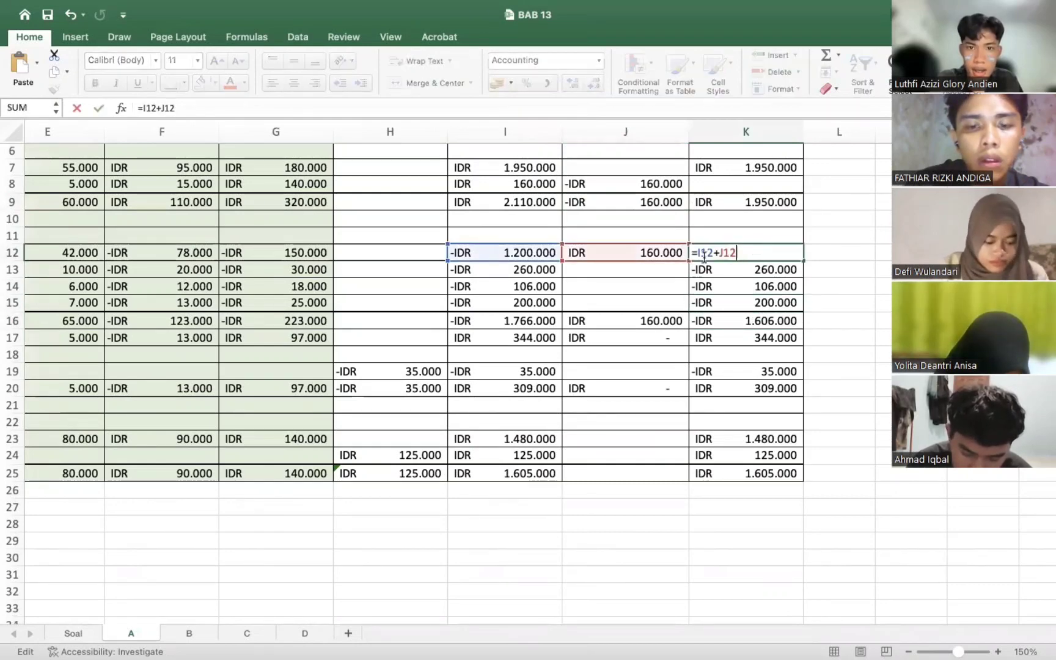
click(667, 279)
Trace Beban Pokok Penjualan from the segment columns through Gabungan and Eliminasi antarsegmen to Konsolidasi
scroll(668, 279, up, 3)
scroll(668, 279, left, 10)
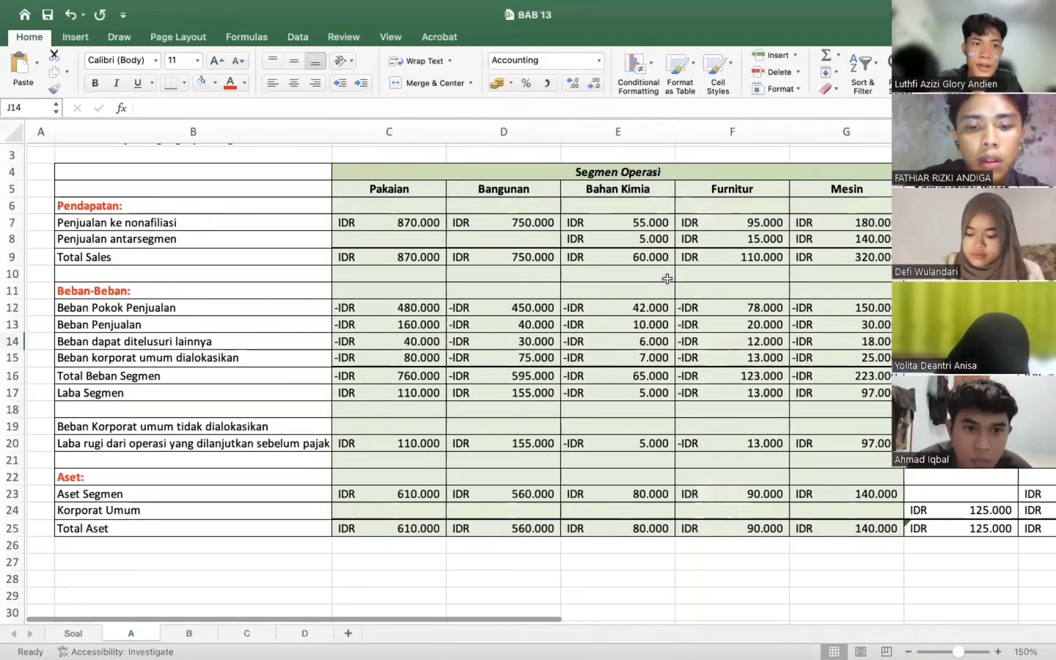
scroll(667, 279, right, 10)
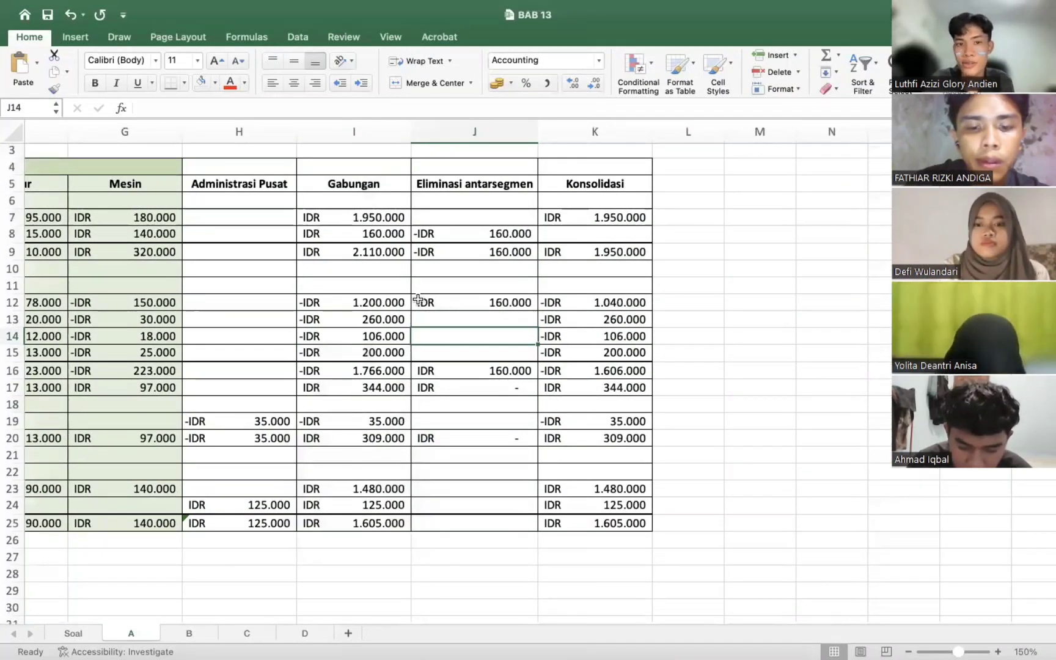
click(509, 303)
click(596, 313)
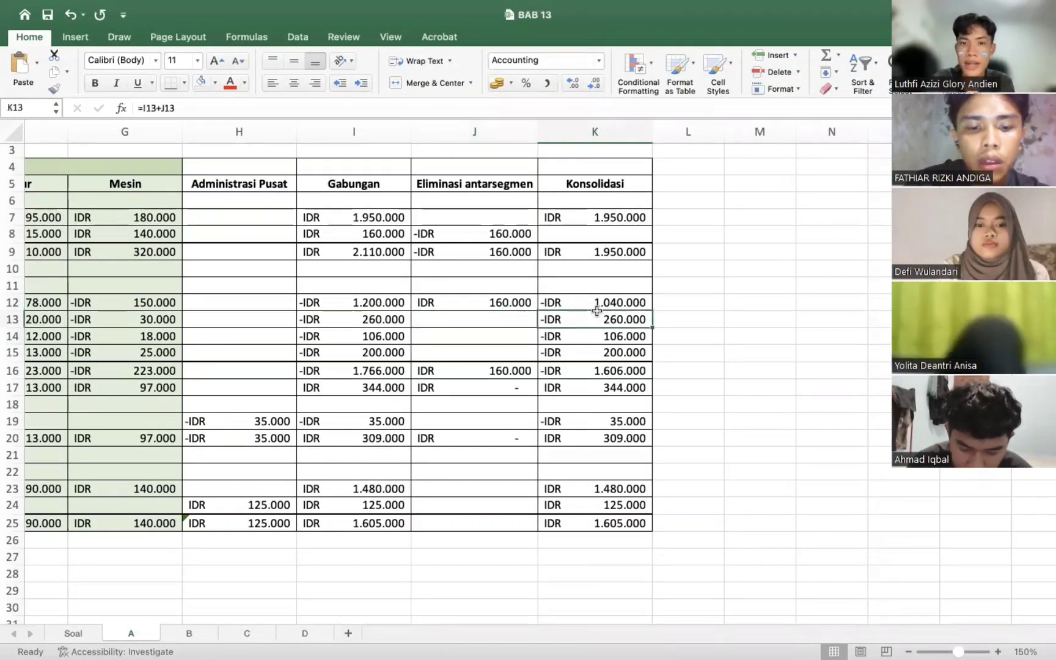
click(616, 304)
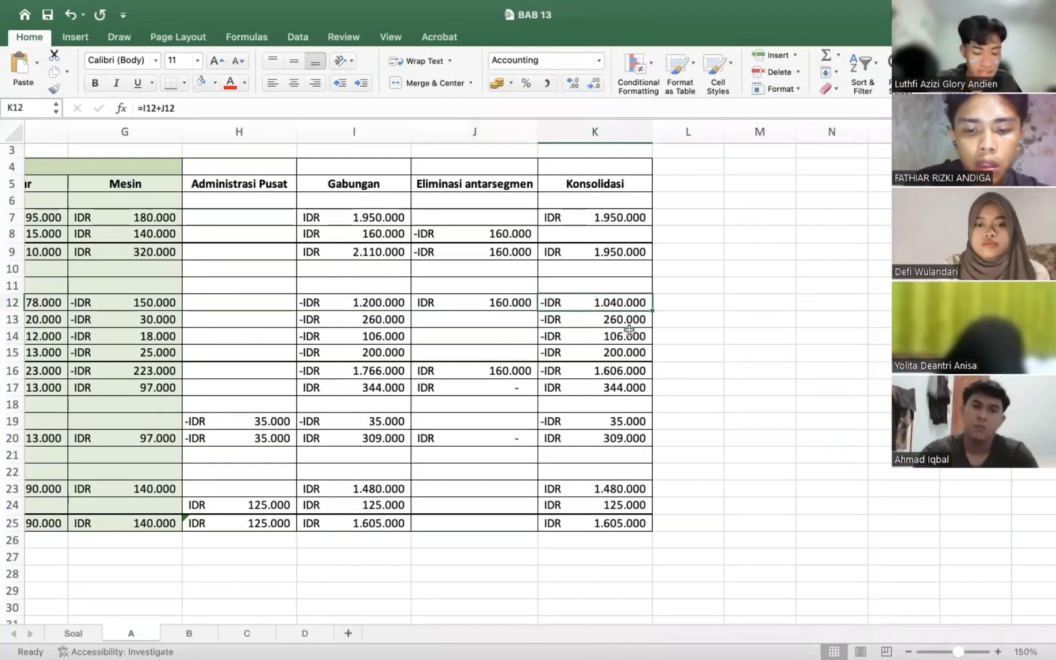
Inspect the Konsolidasi formula for Total Beban Segmen and leave it without changes
click(585, 348)
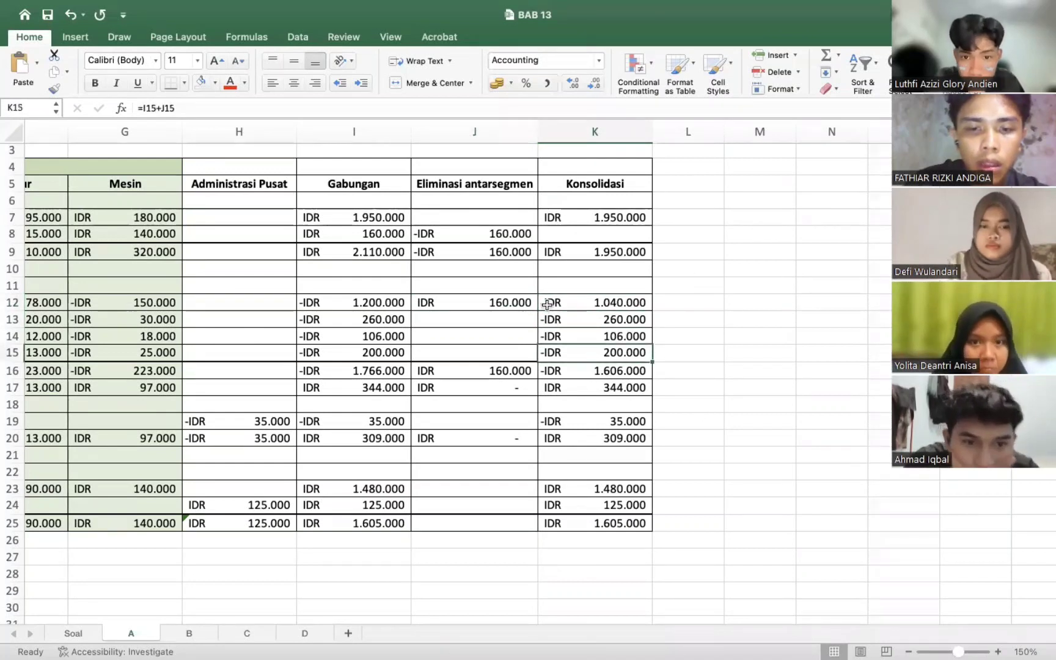
click(584, 371)
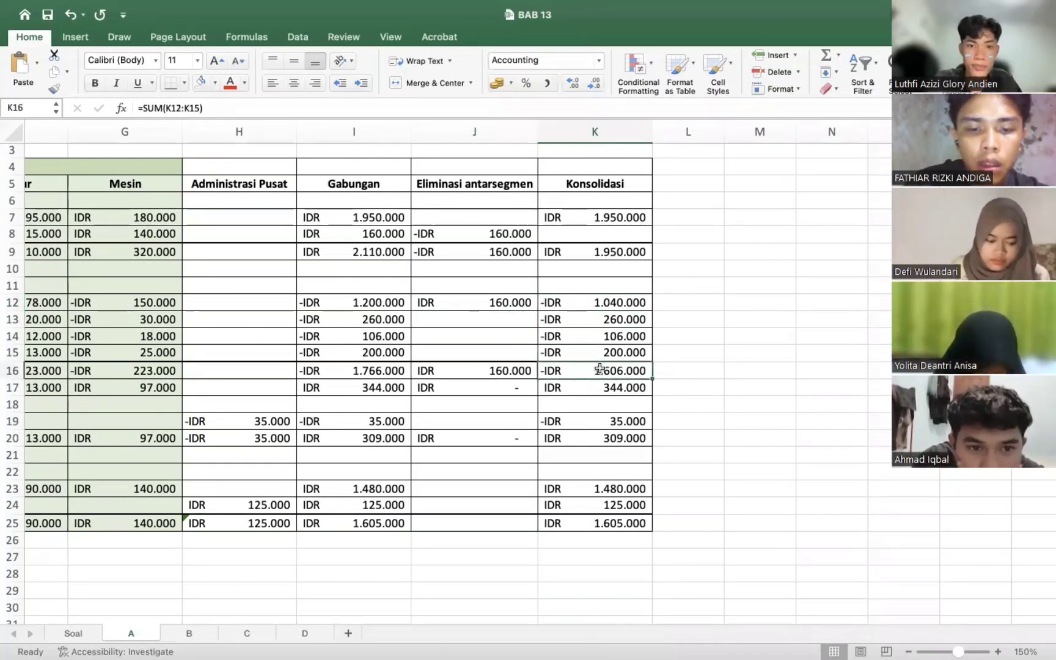
double_click(600, 368)
click(599, 368)
click(707, 380)
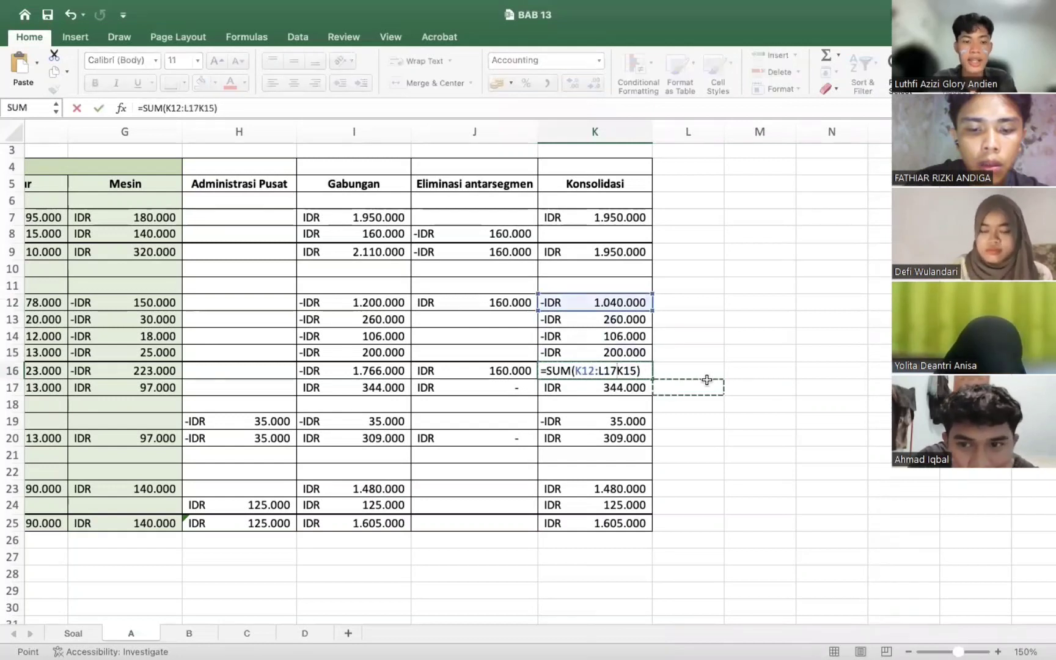
key(Escape)
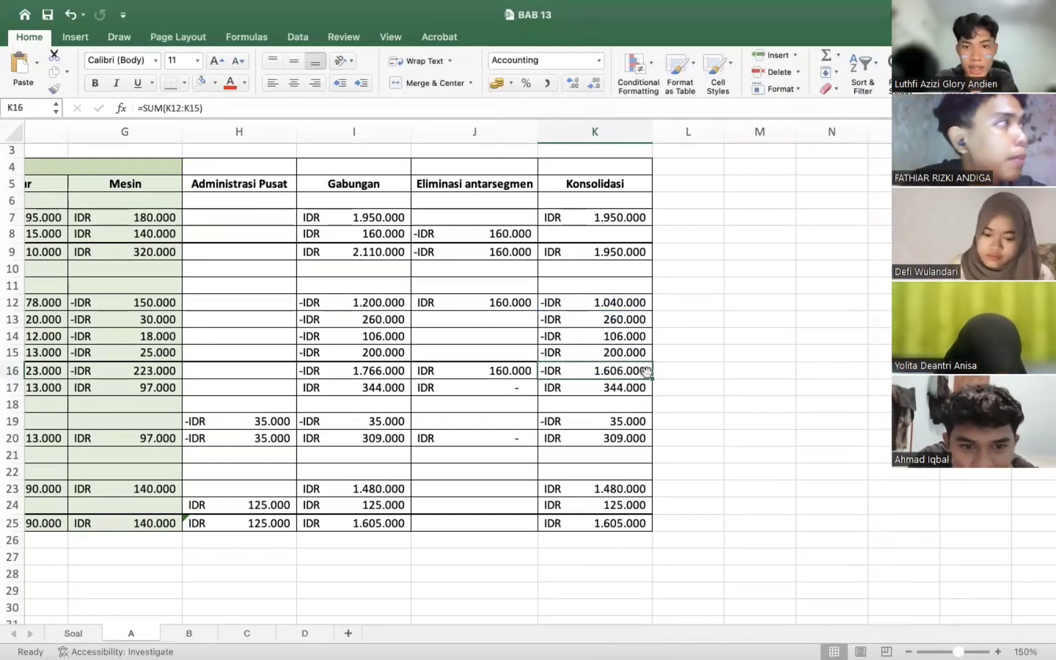
click(691, 384)
click(637, 371)
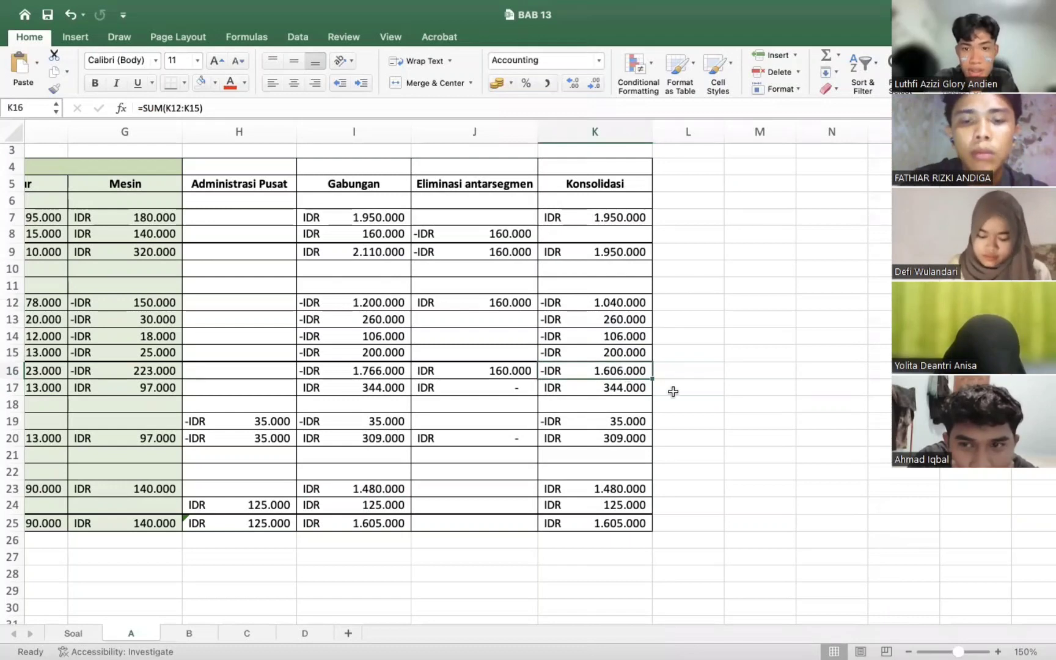
Check the Eliminasi antarsegmen formula for Total Beban Segmen and return to the Laba Segmen row
scroll(673, 392, left, 3)
scroll(674, 392, down, 2)
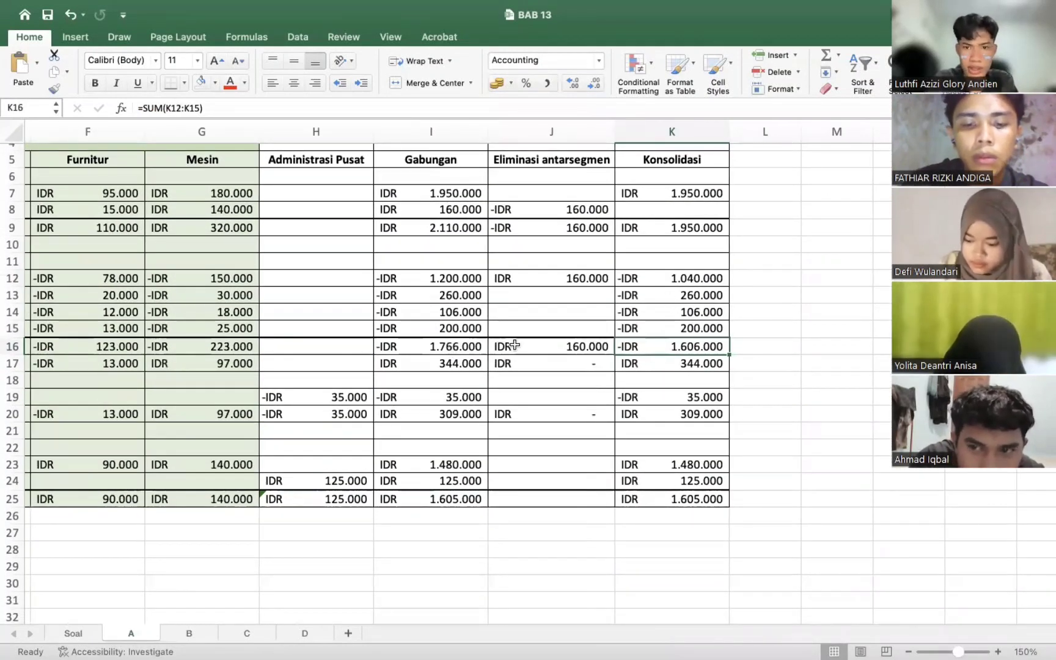
click(554, 350)
scroll(553, 351, left, 6)
scroll(554, 350, down, 3)
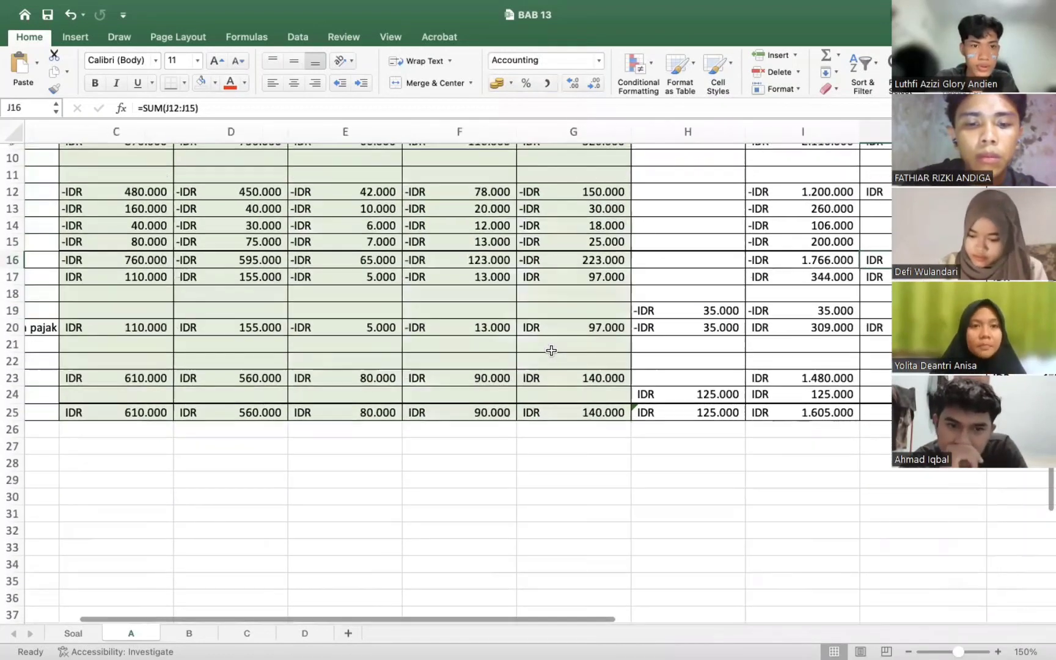
scroll(551, 350, left, 5)
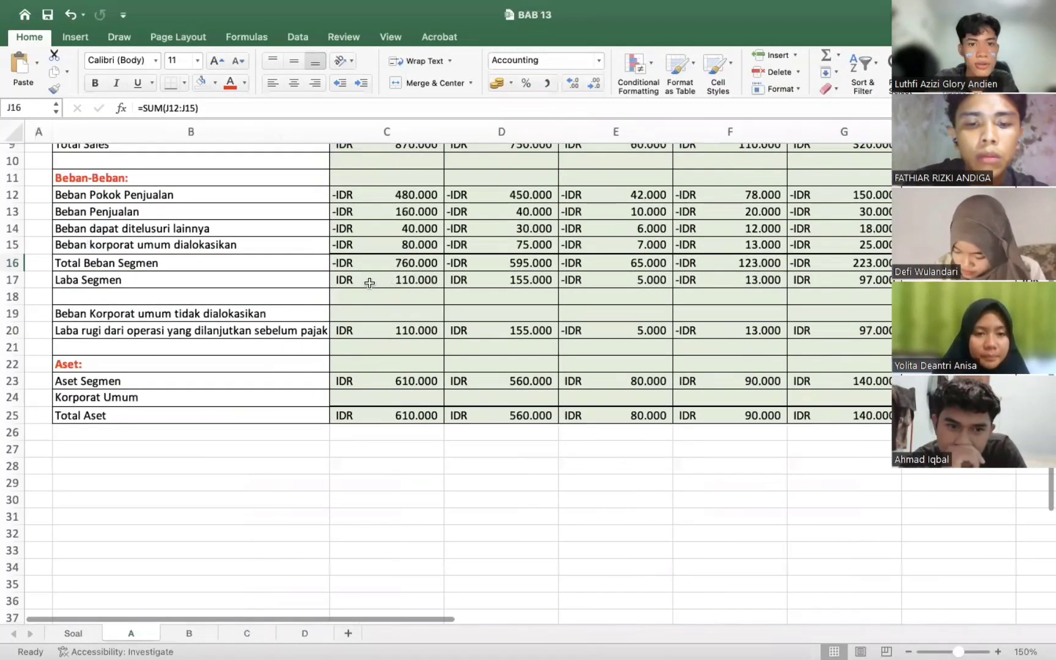
Inspect the Laba Segmen formula for Pakaian together with the cells it references and leave it without changes
click(375, 282)
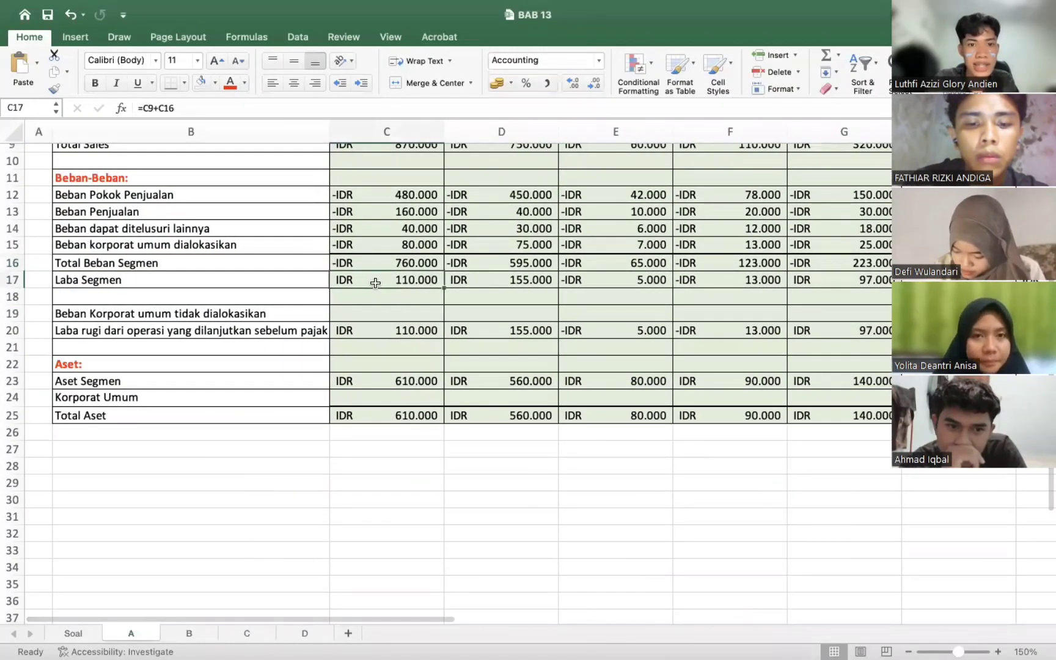
double_click(375, 283)
click(430, 301)
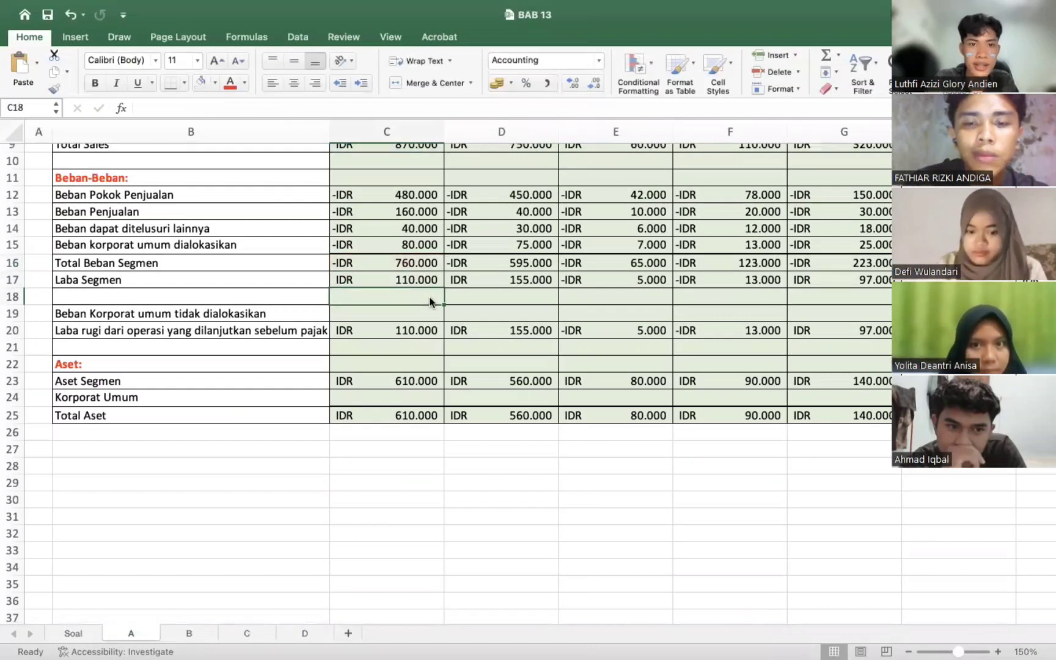
double_click(399, 279)
scroll(469, 249, up, 5)
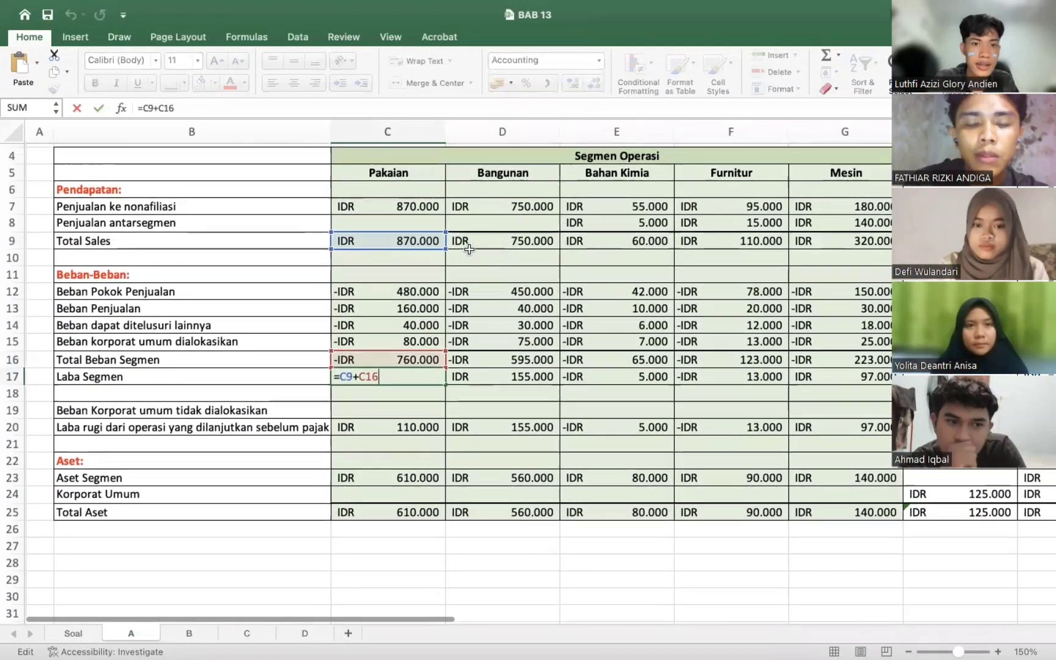
key(Escape)
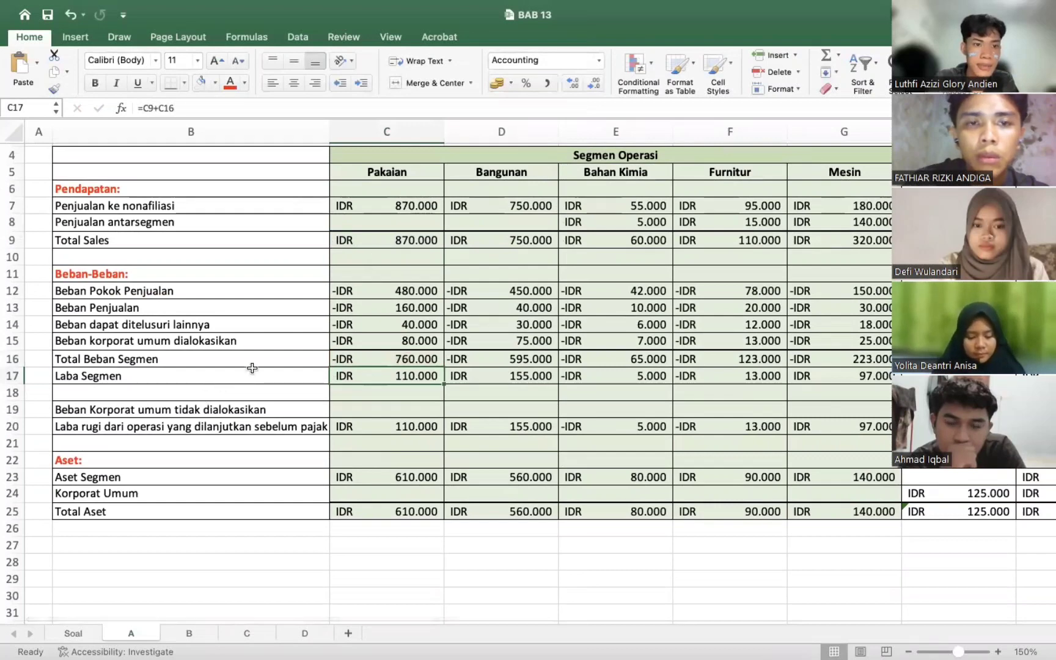
Highlight Total Beban Segmen from Pakaian through Eliminasi antarsegmen (C16:J16), then clear the selection
click(380, 359)
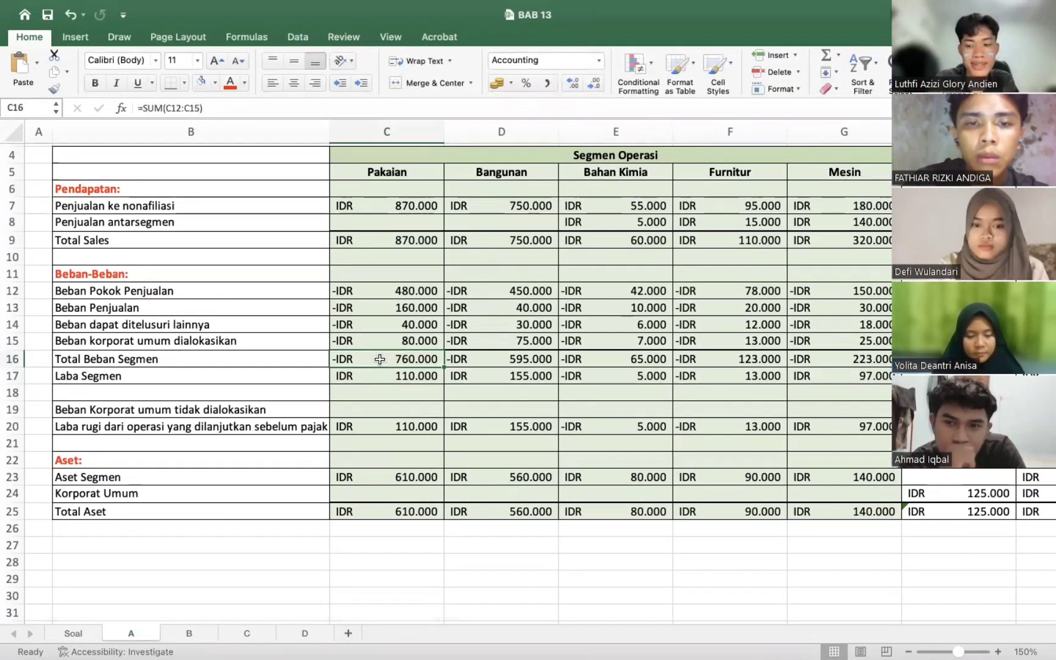
key(shift+Right)
key(shift+Right)
key(shift+Right)
key(shift+Right)
key(shift+Right)
key(shift+Right)
key(shift+Right)
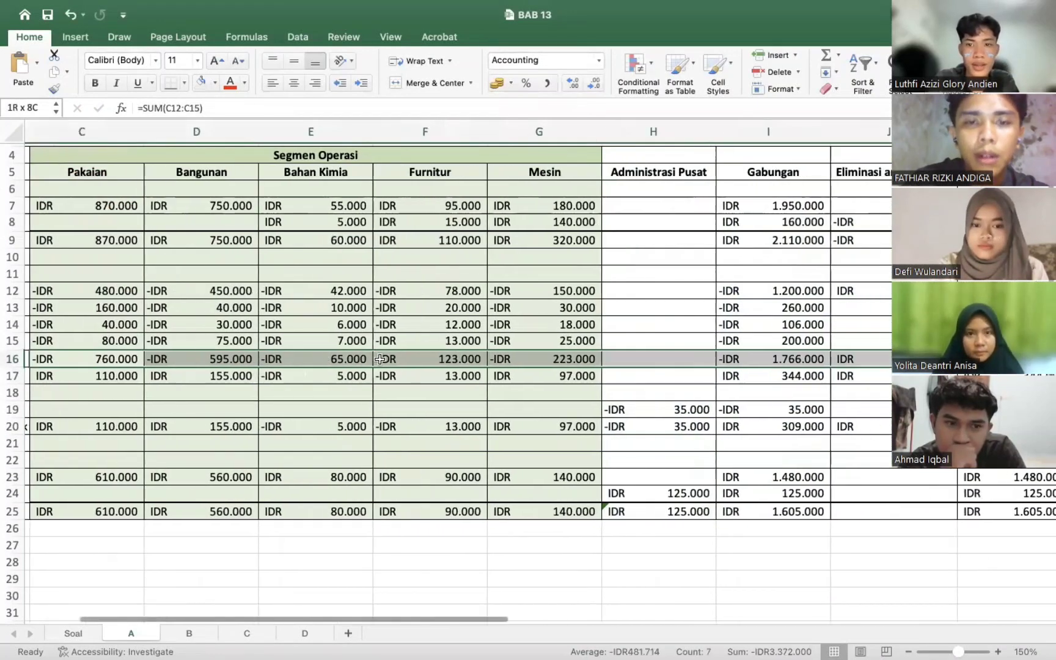
click(271, 439)
Recheck the Laba Segmen formula for Pakaian, decline replacing existing cell data, and view the Bangunan formula
scroll(271, 439, left, 5)
double_click(396, 385)
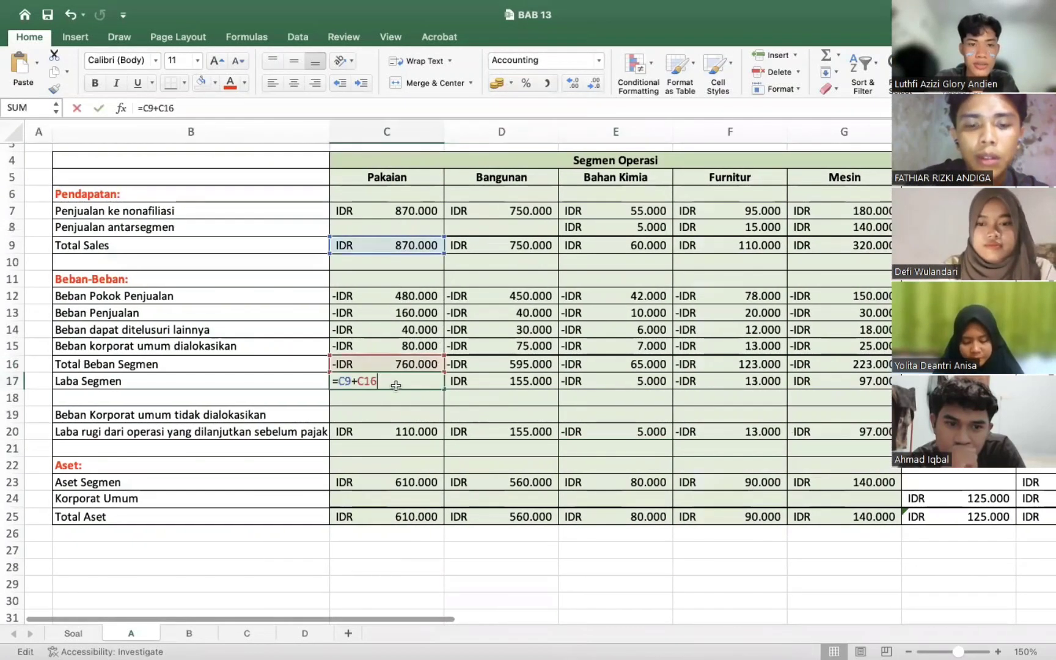
key(Return)
drag(395, 389, 414, 300)
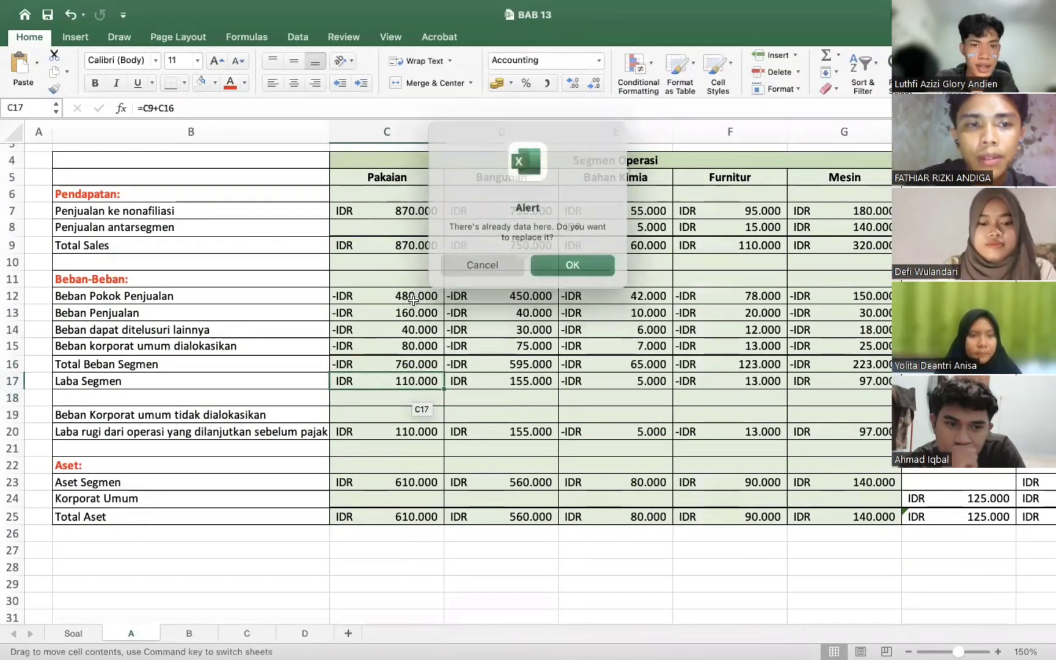
click(482, 264)
click(488, 387)
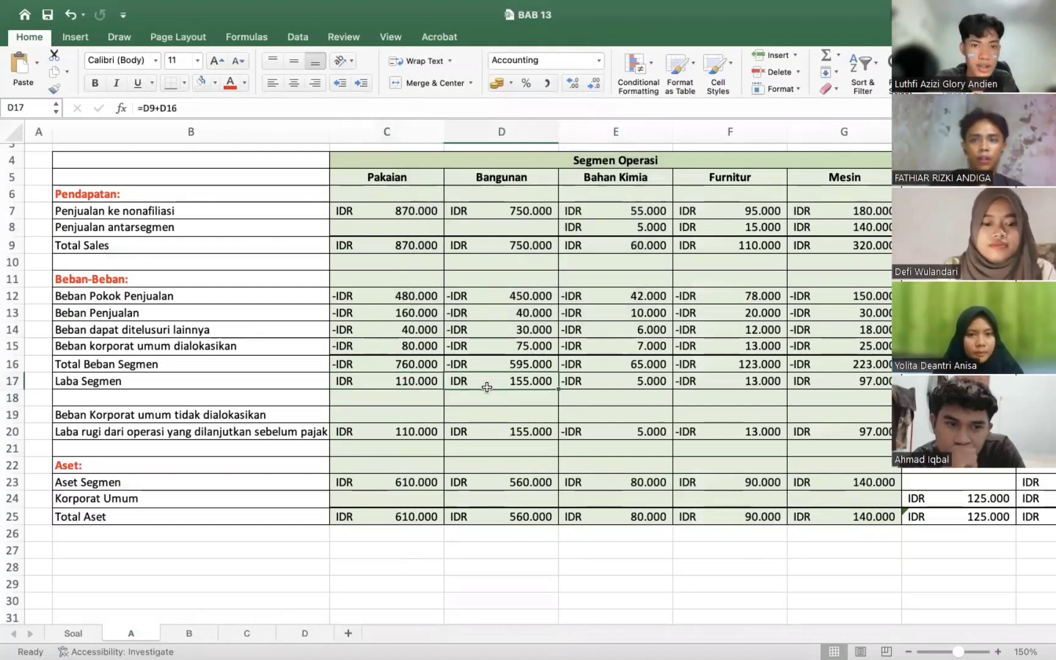
Trace Laba Segmen from Total Sales and Total Beban Segmen for Pakaian, and from Total Beban Segmen for Bangunan
click(415, 250)
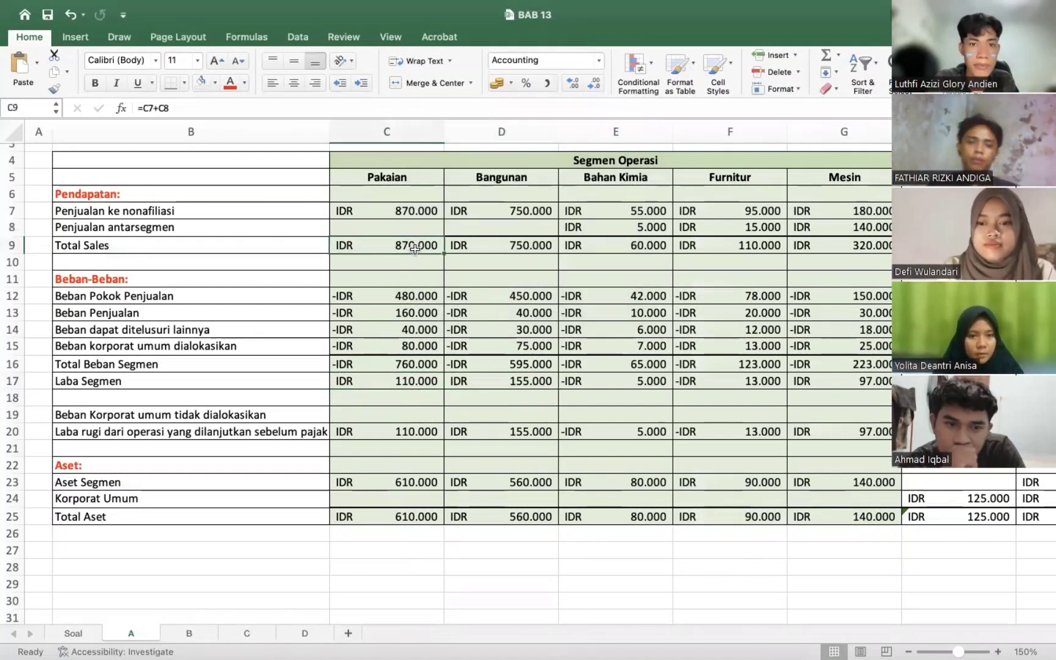
click(412, 358)
click(430, 387)
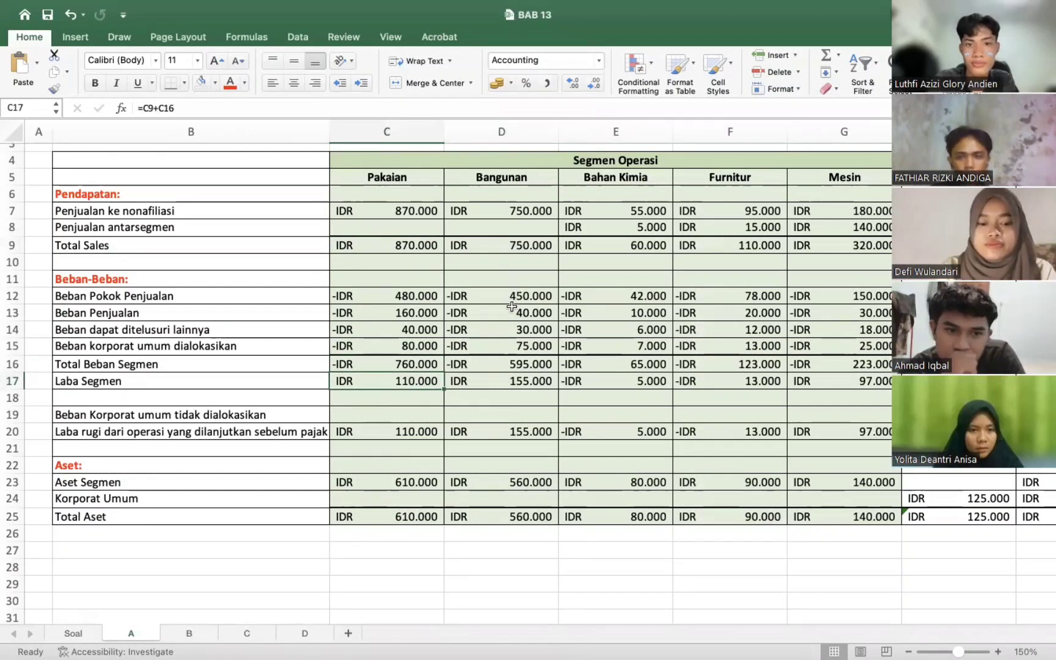
click(512, 365)
click(531, 387)
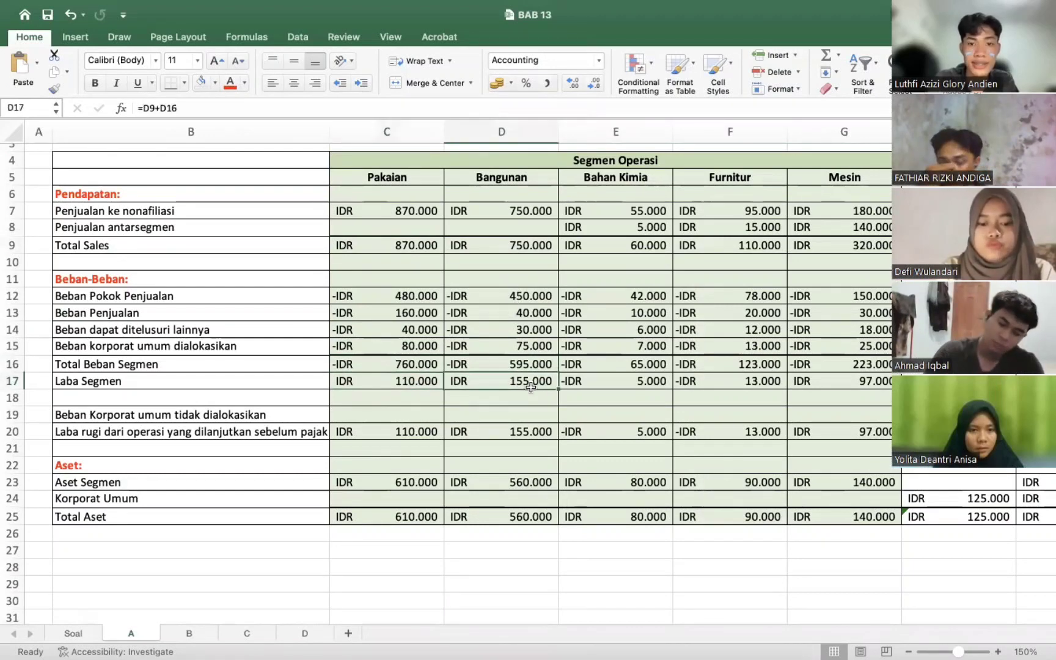
Follow the Laba Segmen row across to Konsolidasi and check the formula there
scroll(530, 387, right, 15)
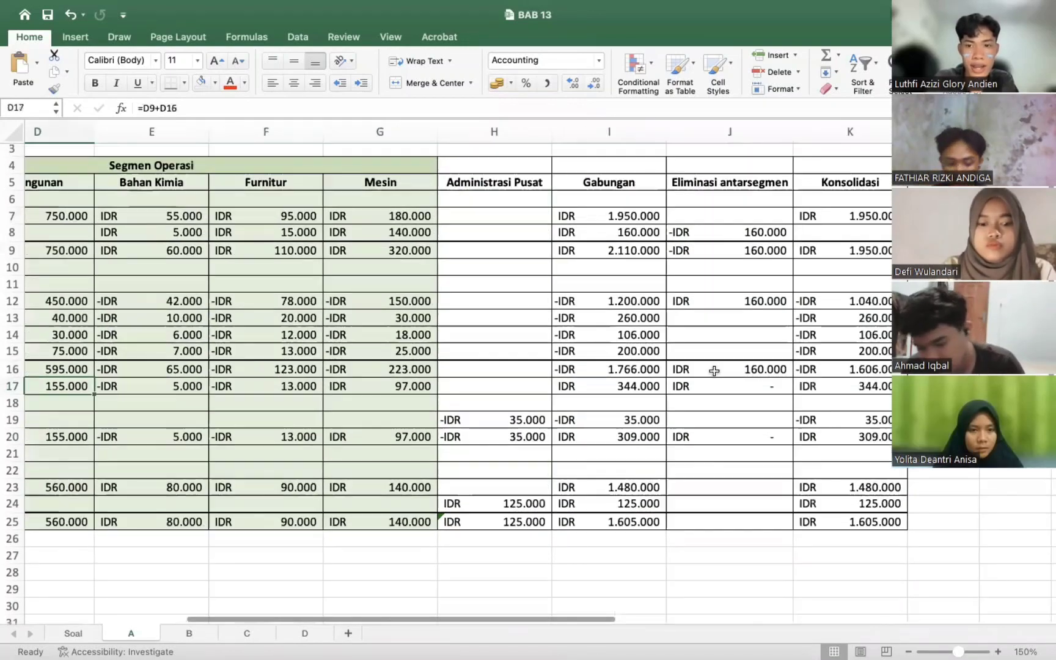
scroll(457, 448, left, 10)
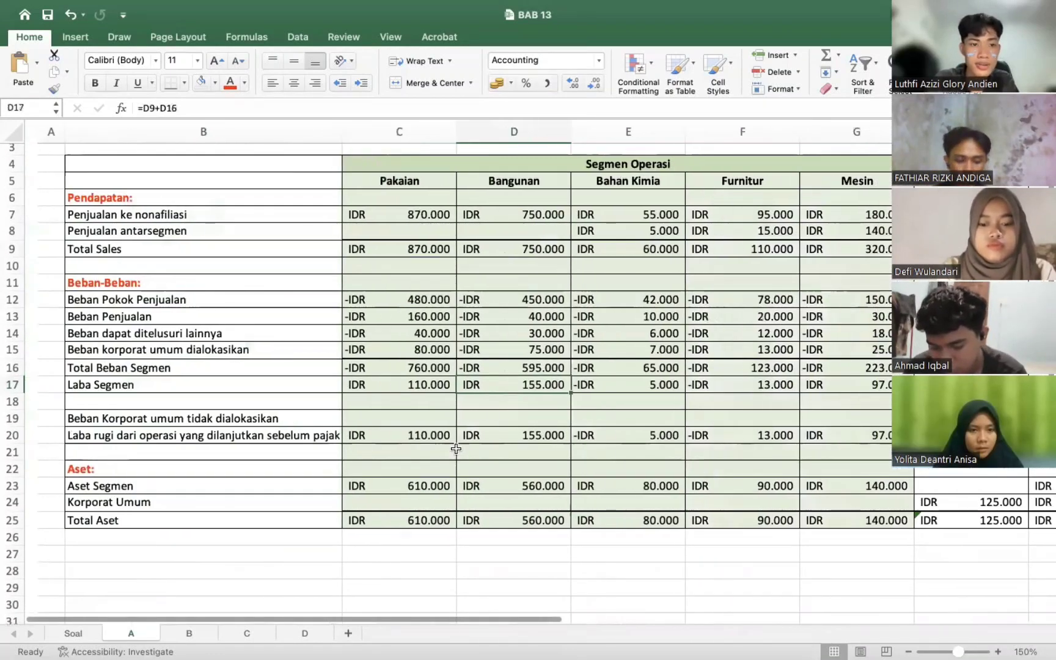
scroll(456, 449, right, 10)
click(697, 374)
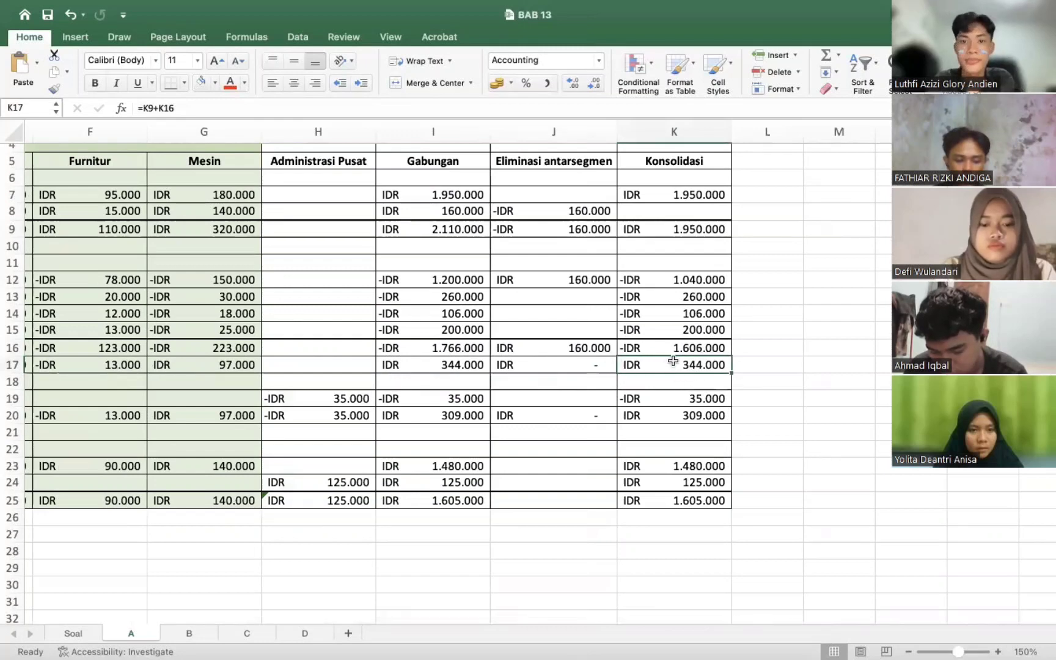
scroll(616, 351, left, 2)
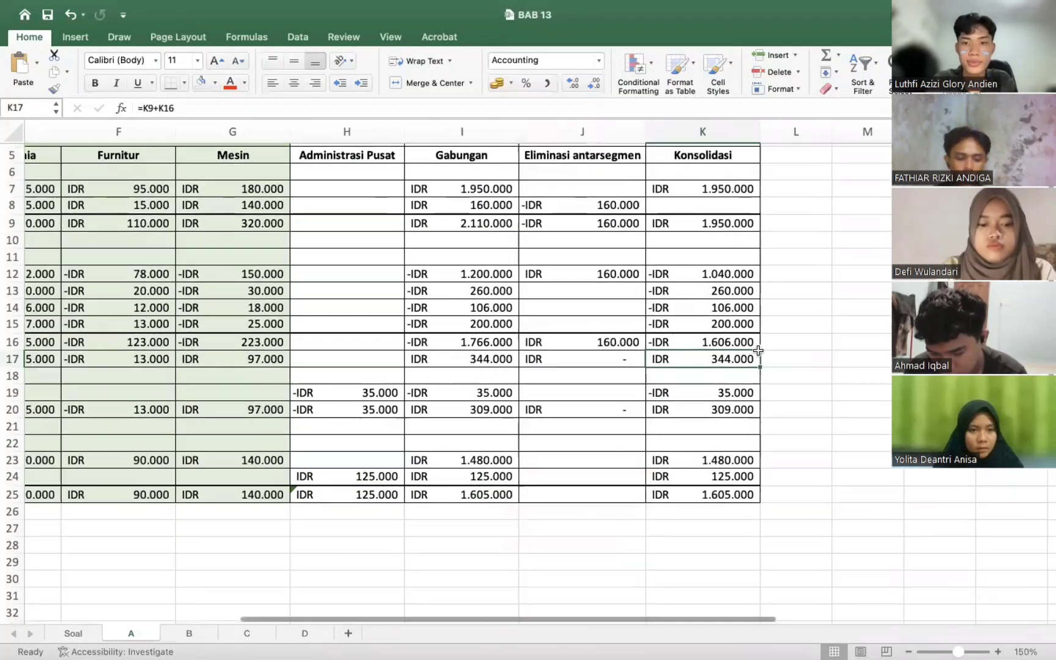
double_click(741, 364)
Examine Beban Korporat umum tidak dialokasikan in Konsolidasi, its row label and the Administrasi Pusat column
click(741, 393)
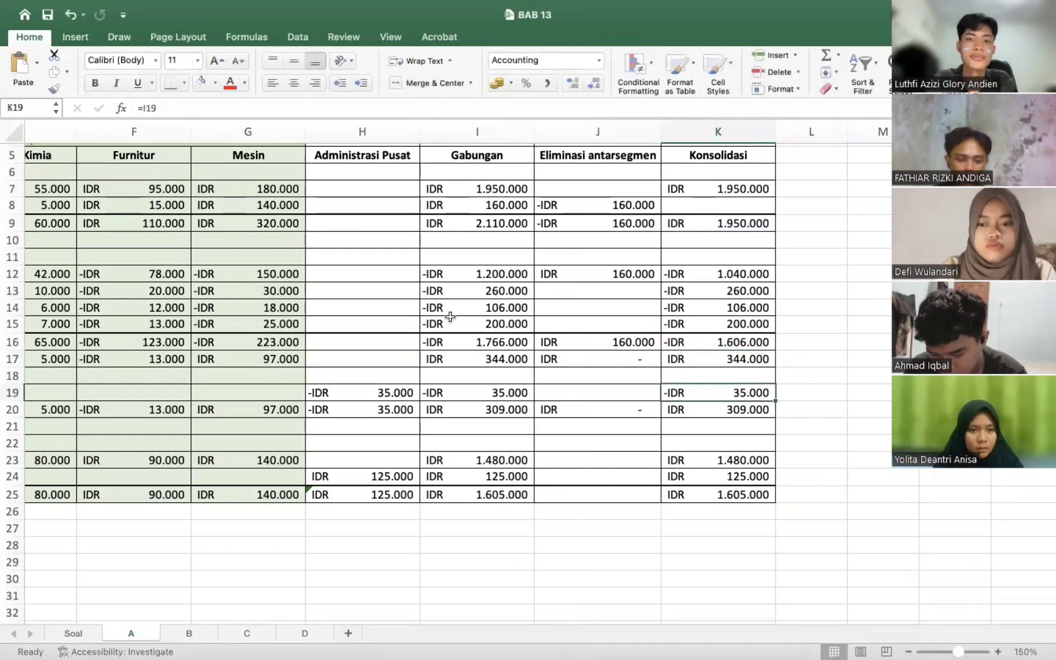
scroll(258, 332, left, 10)
scroll(258, 333, down, 1)
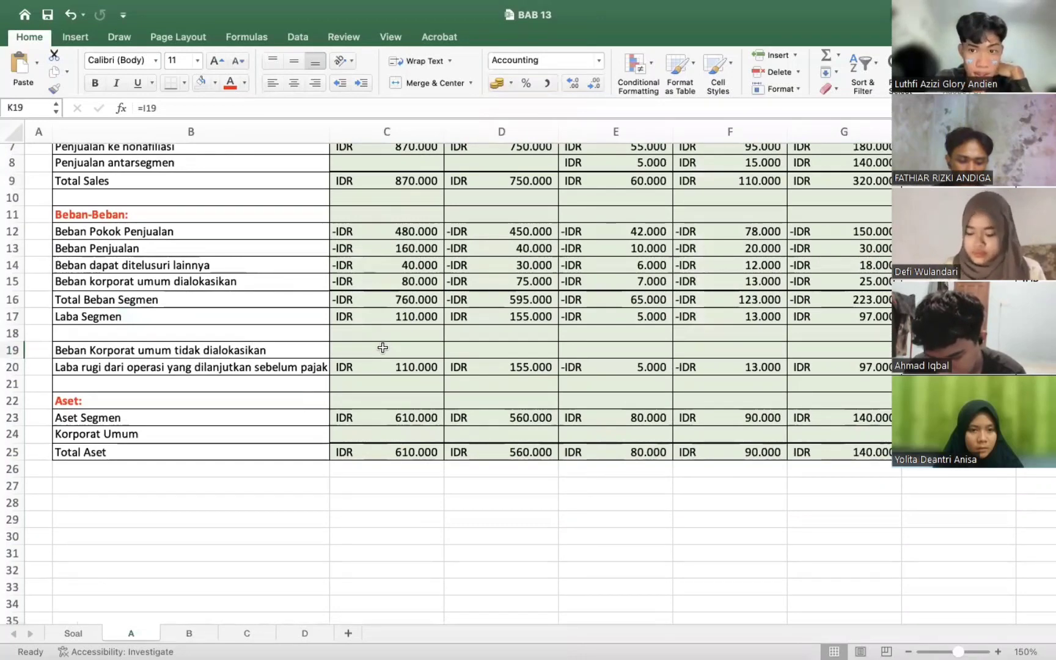
scroll(383, 347, right, 10)
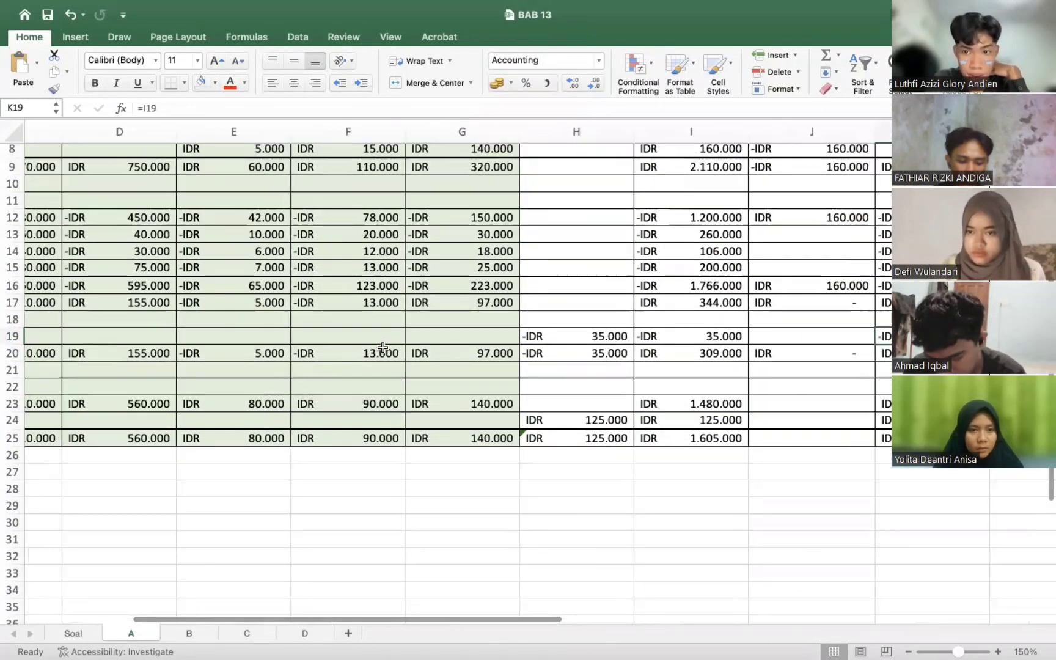
scroll(382, 347, right, 5)
click(387, 341)
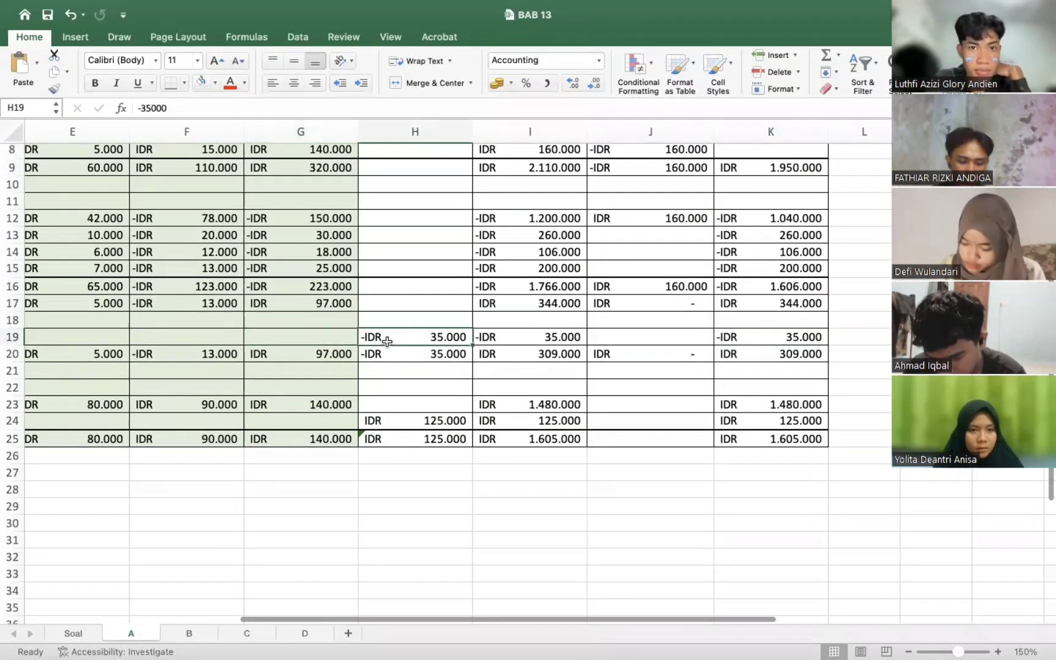
scroll(387, 341, up, 3)
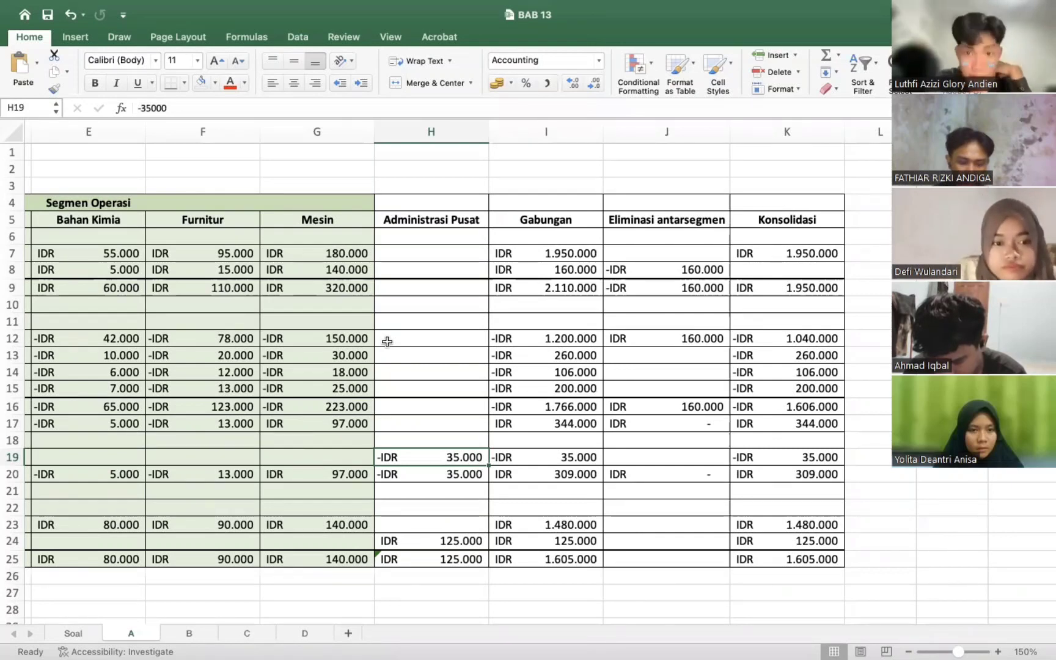
Trace Beban Korporat umum tidak dialokasikan from Administrasi Pusat through Gabungan to Konsolidasi and return to its row label
key(Down)
scroll(518, 450, down, 1)
scroll(518, 450, right, 1)
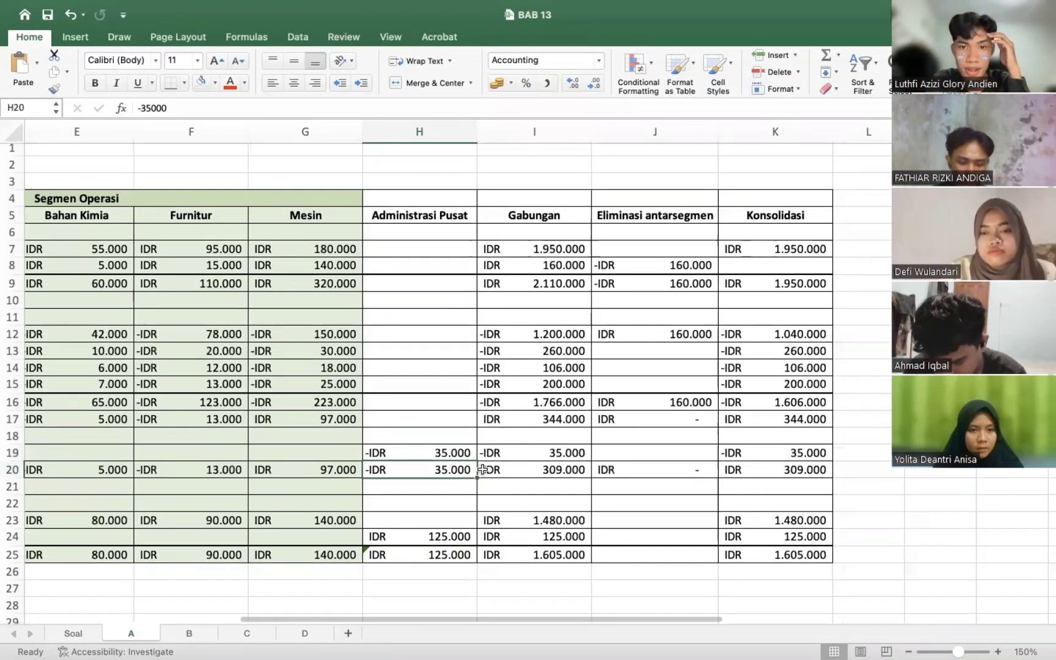
click(518, 451)
scroll(518, 451, down, 1)
scroll(518, 451, right, 1)
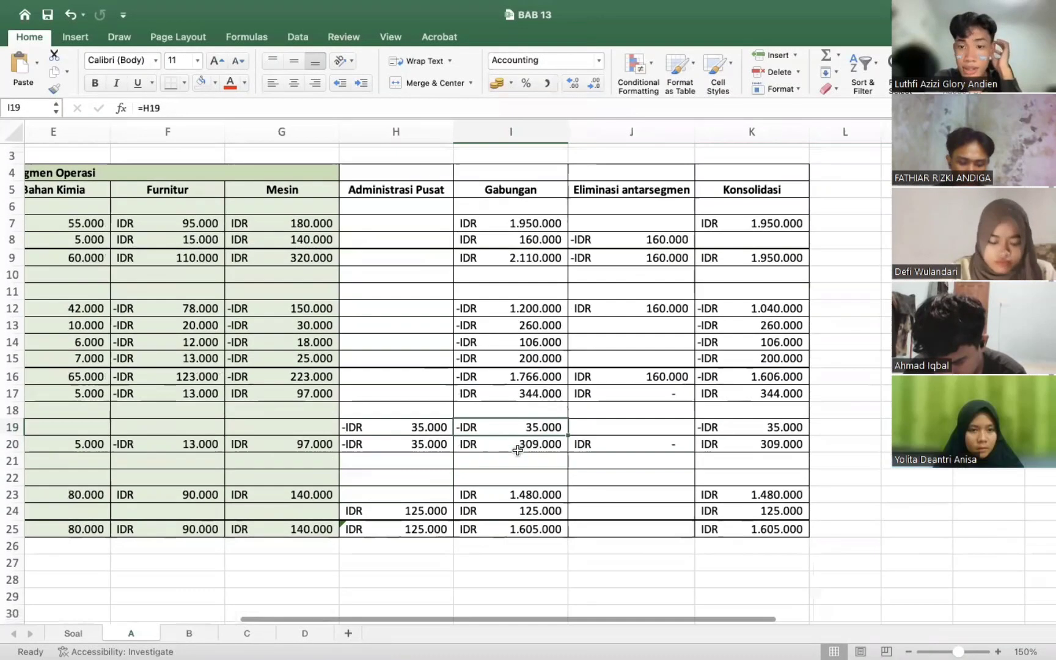
click(699, 426)
scroll(700, 427, left, 5)
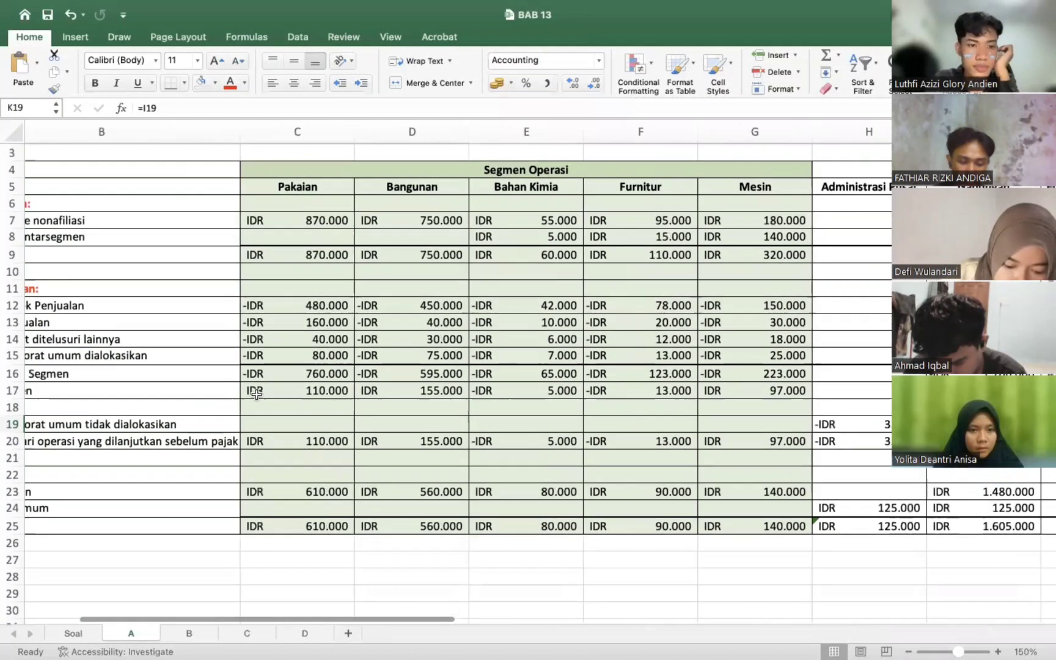
scroll(256, 393, left, 2)
click(290, 421)
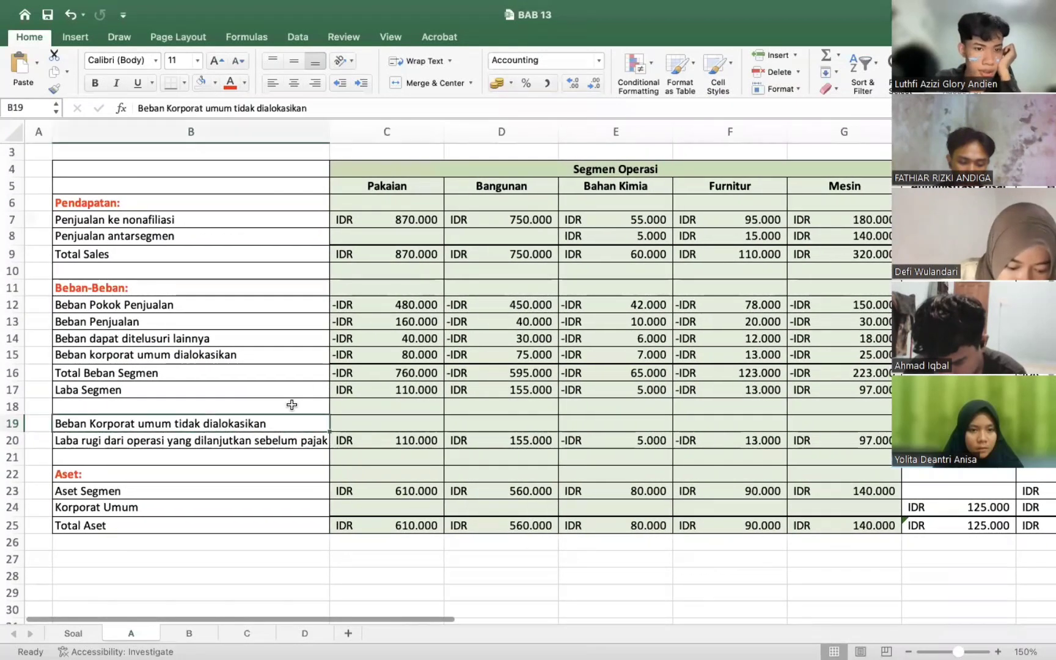
Inspect the Pakaian formula for Laba rugi dari operasi yang dilanjutkan sebelum pajak and keep it as is
click(265, 450)
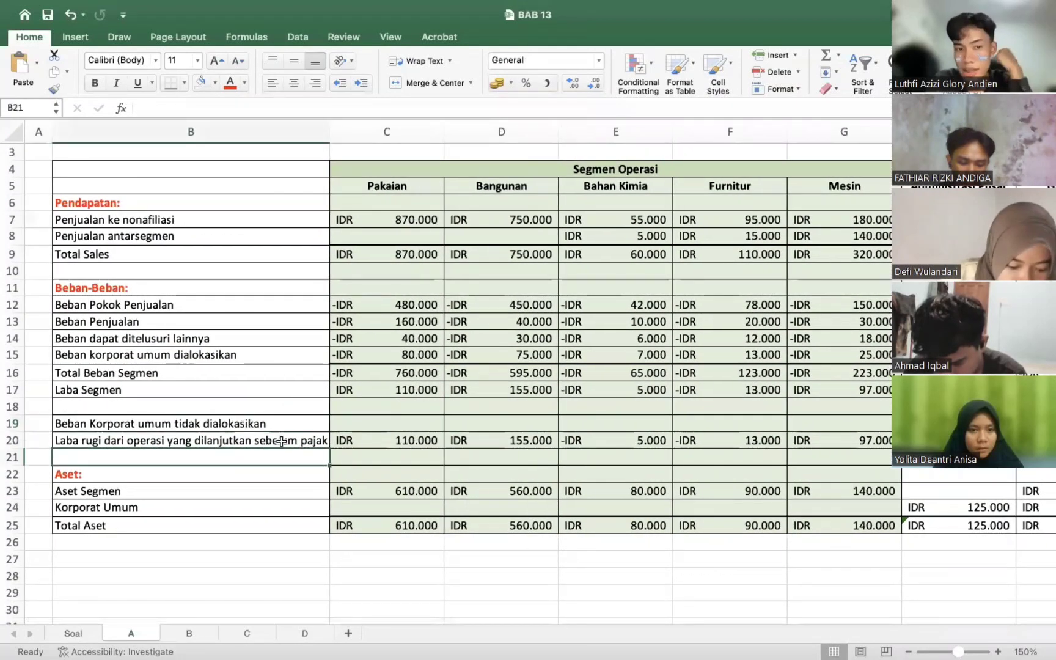
click(281, 441)
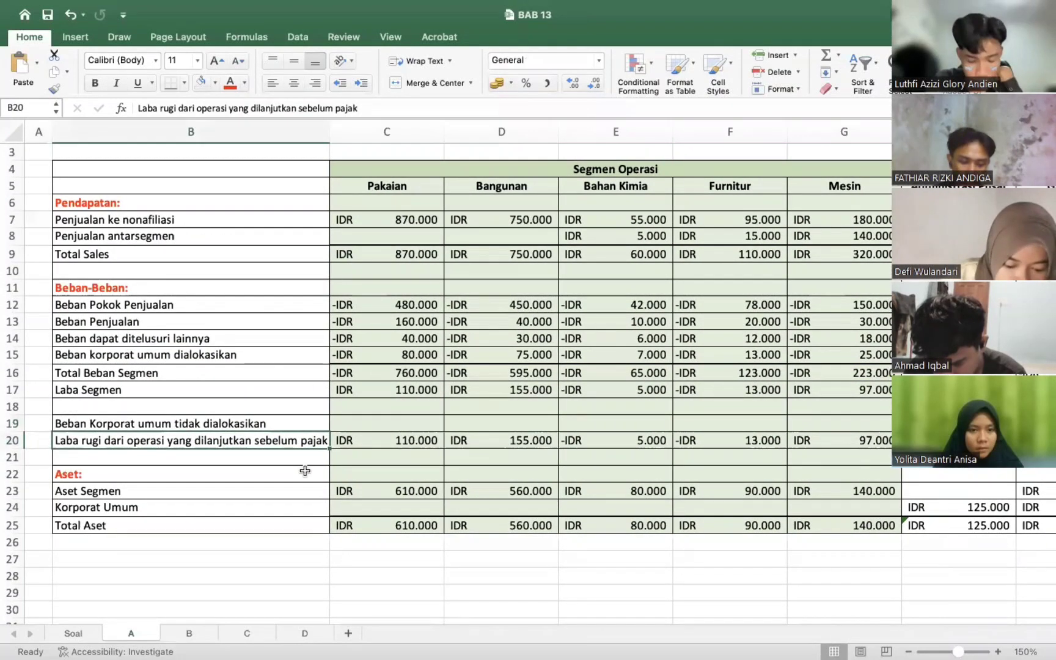
click(365, 442)
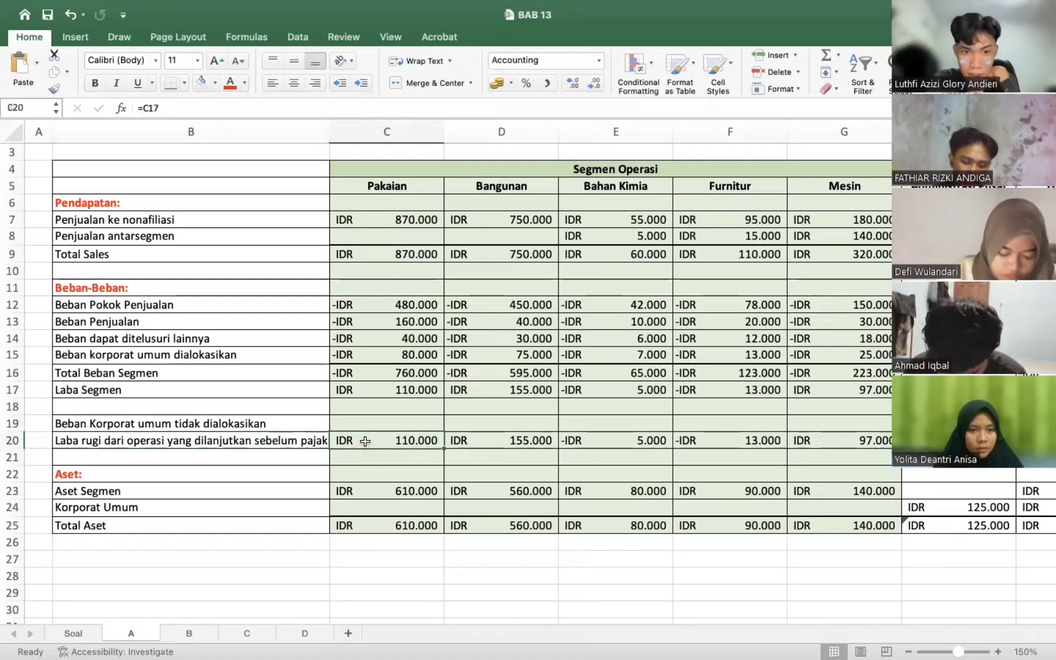
scroll(365, 441, right, 2)
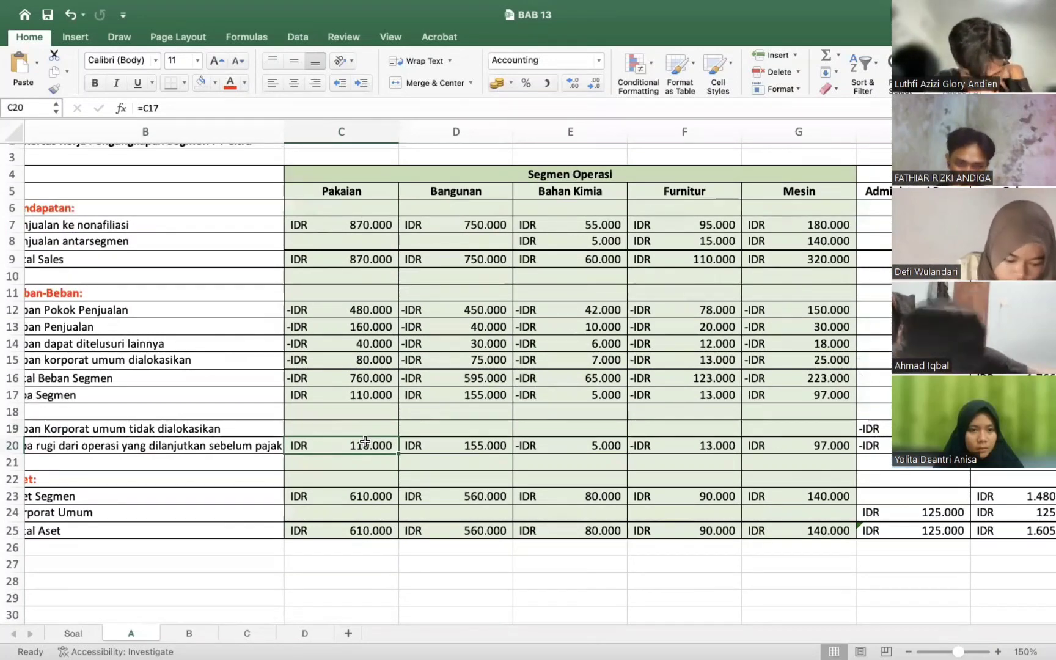
double_click(361, 445)
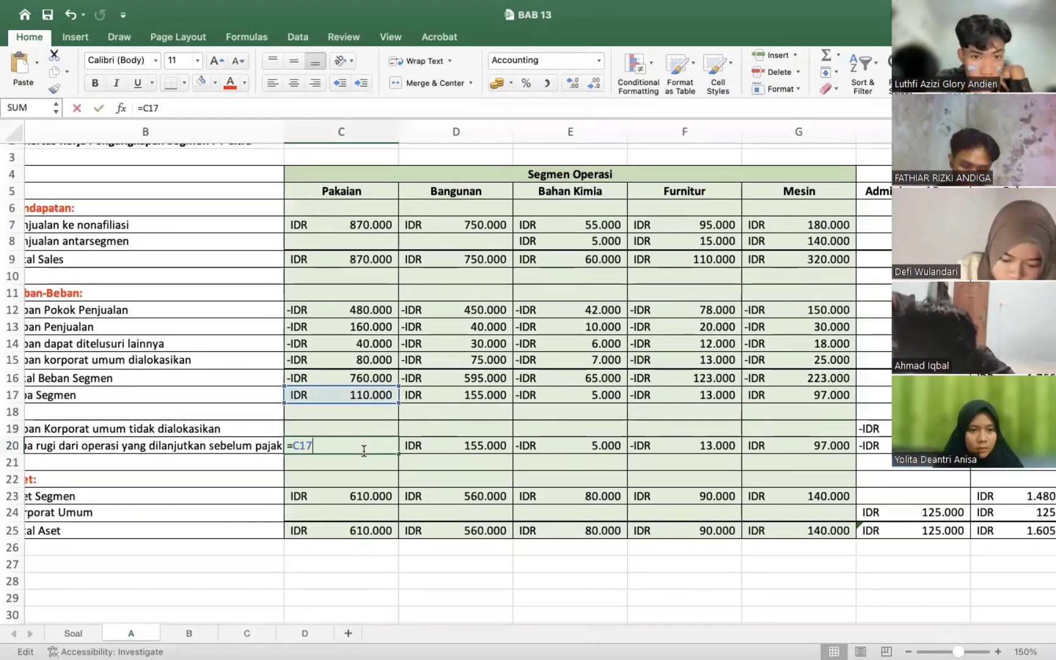
key(Return)
key(Right)
click(363, 444)
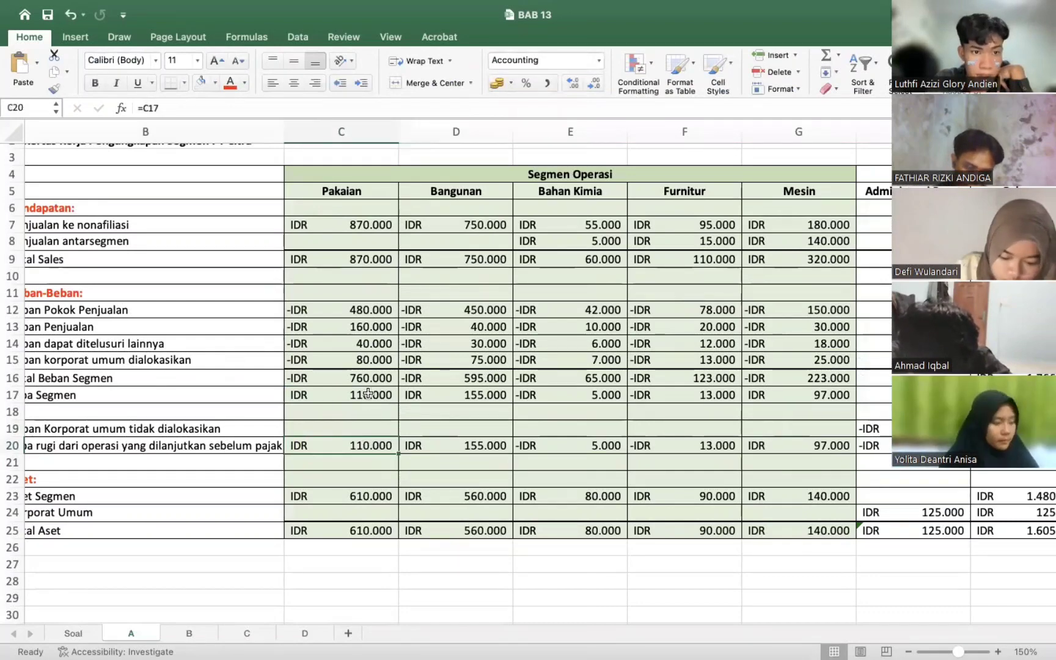
Compare Bangunan's Laba rugi dari operasi yang dilanjutkan sebelum pajak with its Laba Segmen formula
scroll(369, 393, left, 2)
scroll(420, 434, right, 4)
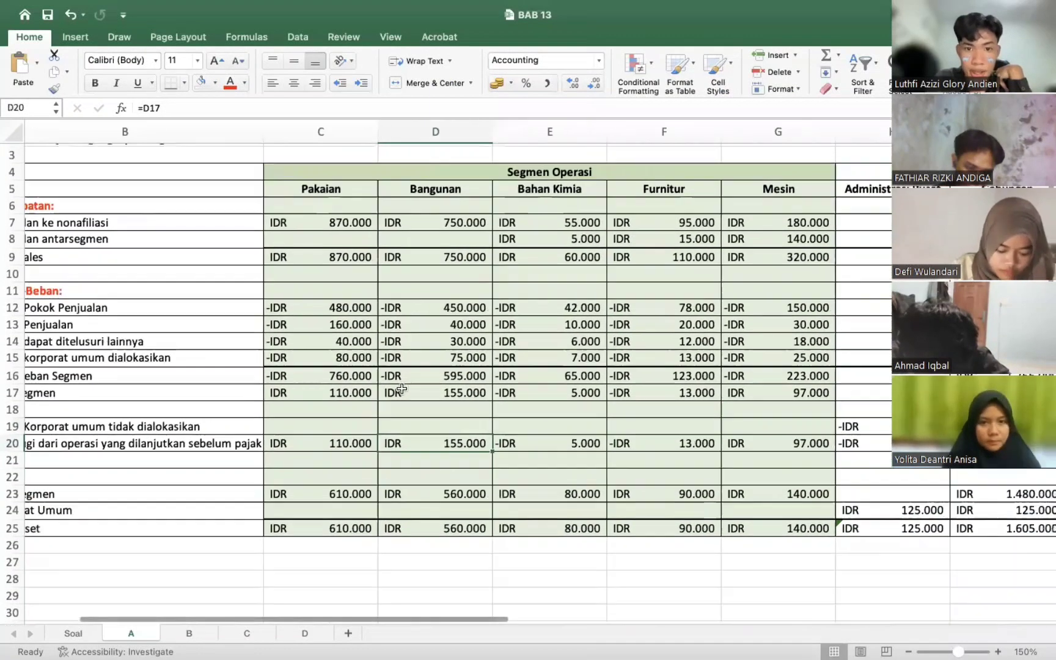
click(419, 439)
click(410, 396)
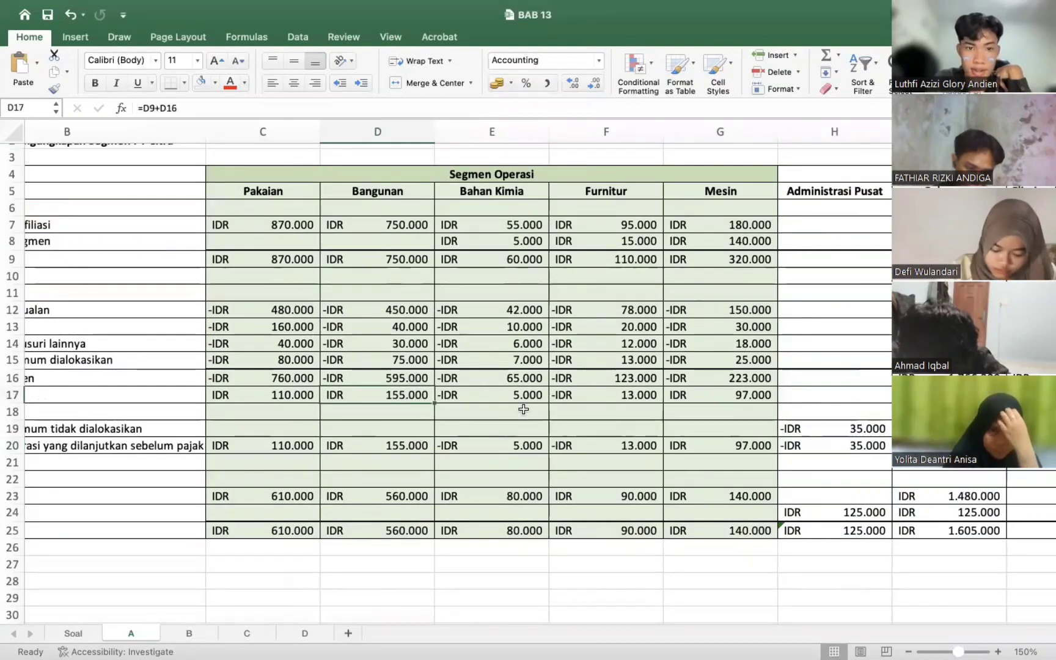
Follow the Laba rugi sebelum pajak row across Administrasi Pusat and Gabungan to Eliminasi antarsegmen
scroll(538, 455, right, 5)
scroll(538, 455, up, 1)
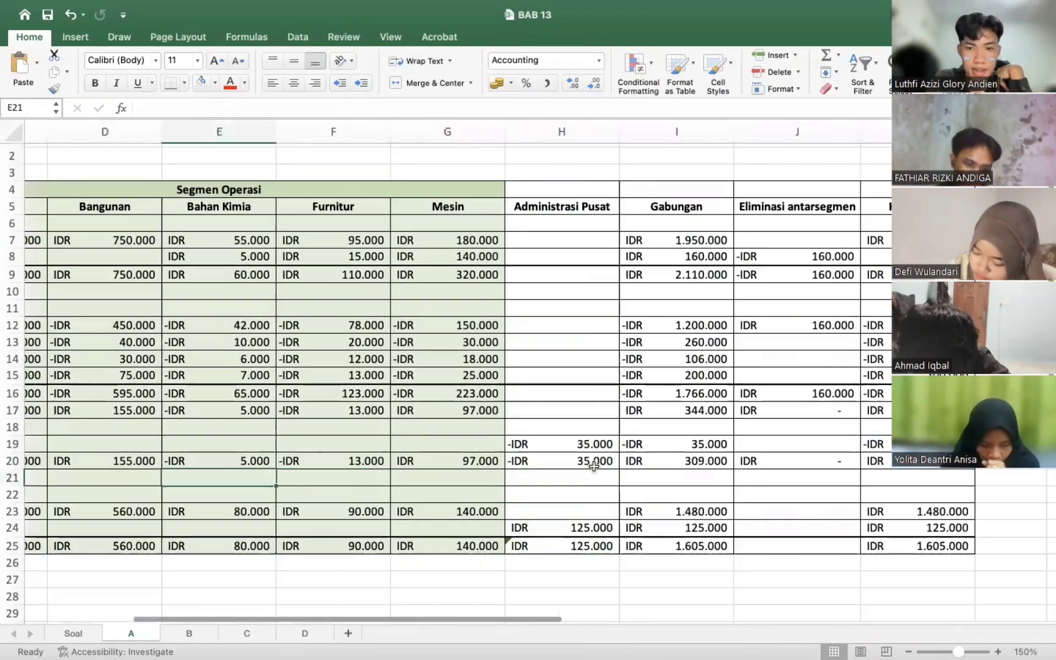
click(684, 476)
scroll(694, 452, right, 4)
click(651, 458)
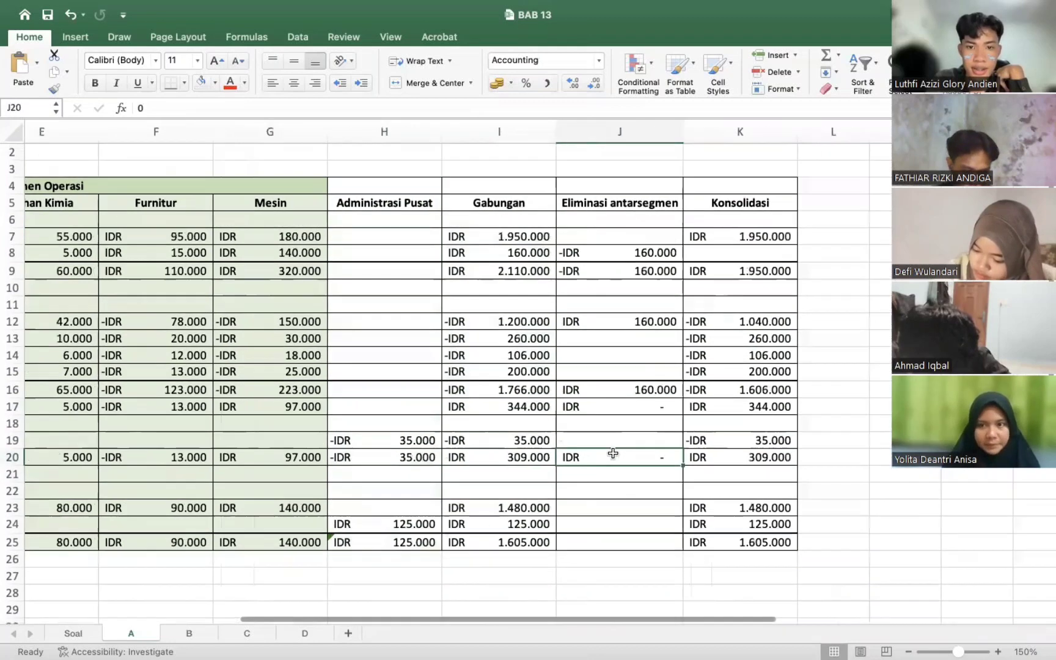
Inspect the Konsolidasi formula =K17+K19 for Laba rugi dari operasi yang dilanjutkan sebelum pajak and keep it as is
scroll(520, 459, right, 3)
scroll(429, 459, right, 1)
click(648, 462)
text(=K17+K19)
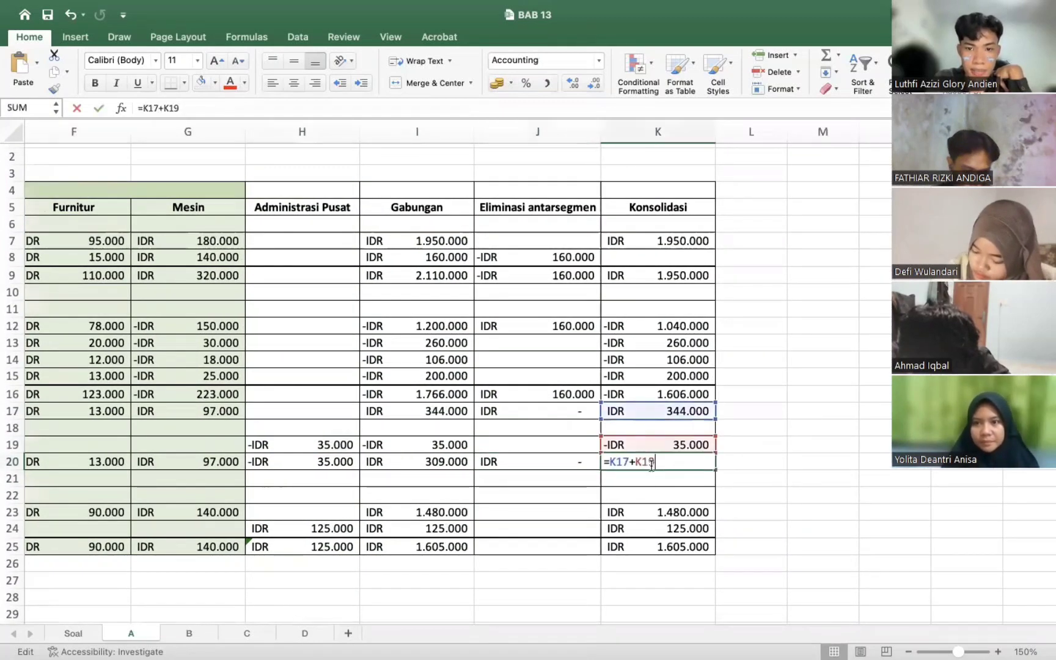
key(Return)
click(674, 460)
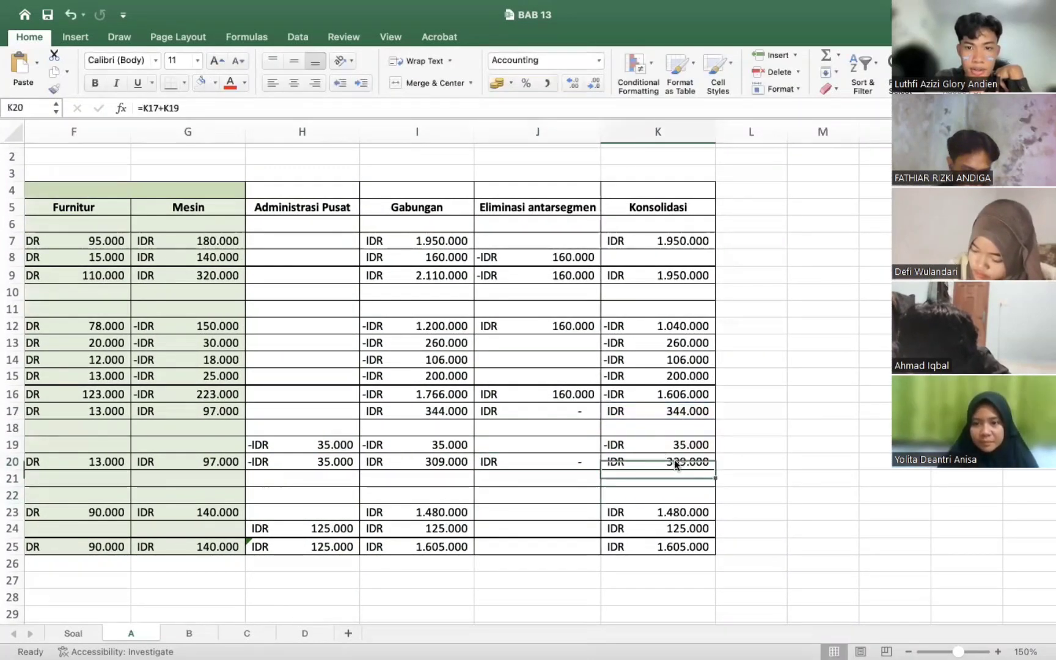
double_click(674, 459)
click(751, 445)
Check the pre-tax profit row label, and compare its Konsolidasi amount with Beban Korporat umum tidak dialokasikan
scroll(366, 440, left, 10)
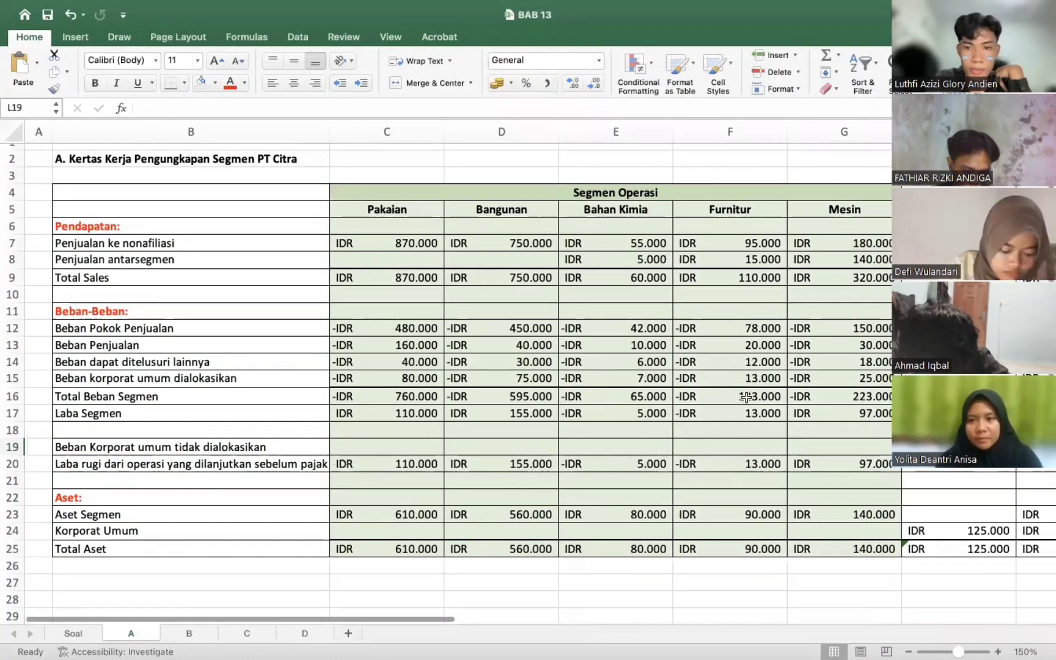
scroll(752, 428, right, 3)
scroll(770, 439, right, 5)
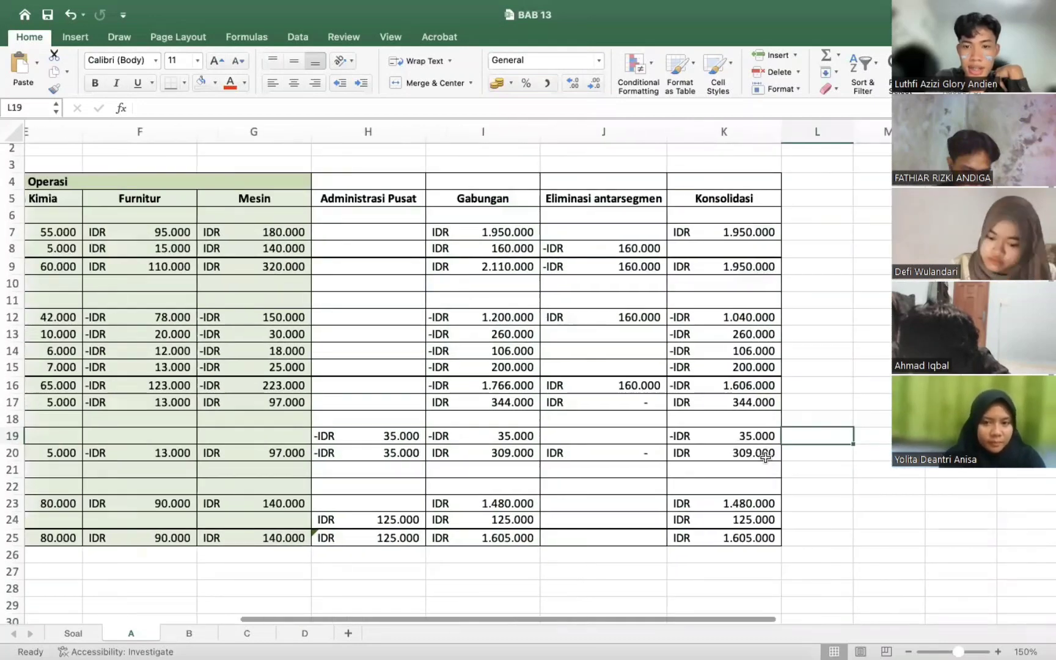
click(764, 456)
click(753, 435)
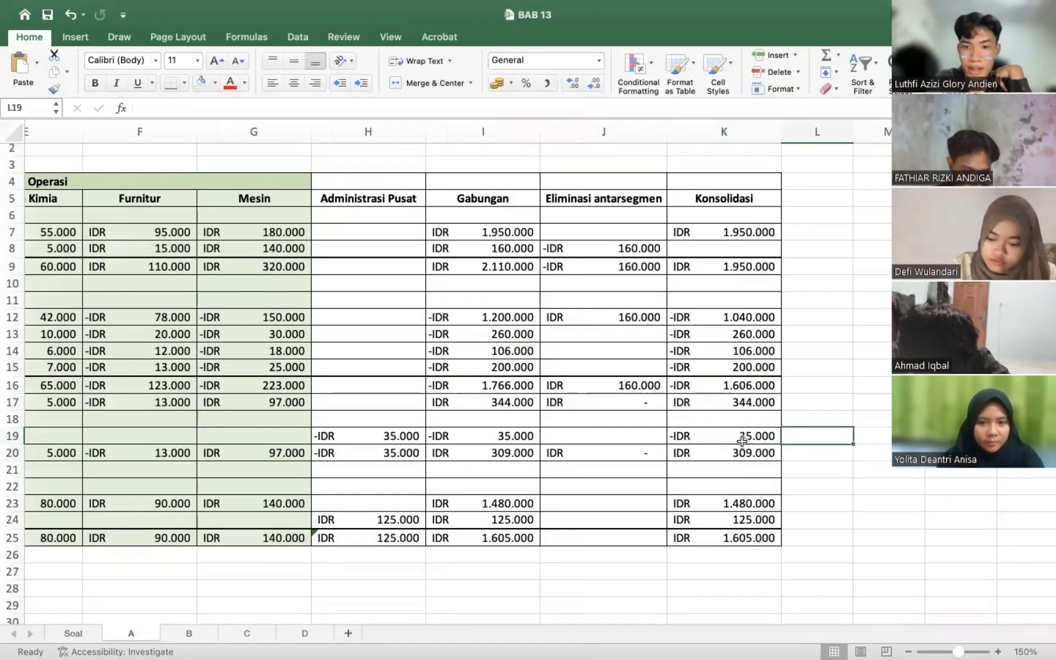
Examine the Aset section, checking Pakaian's Aset Segmen entry and Bangunan's Total Aset formula without changing them
scroll(670, 466, left, 10)
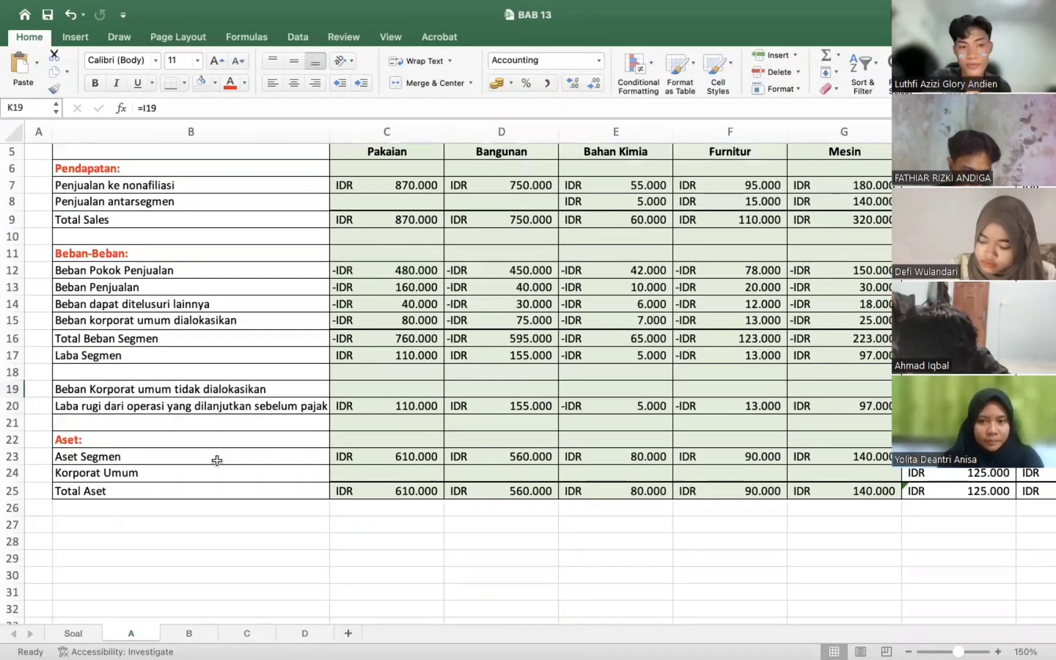
scroll(217, 460, down, 1)
scroll(217, 460, right, 3)
scroll(367, 456, left, 3)
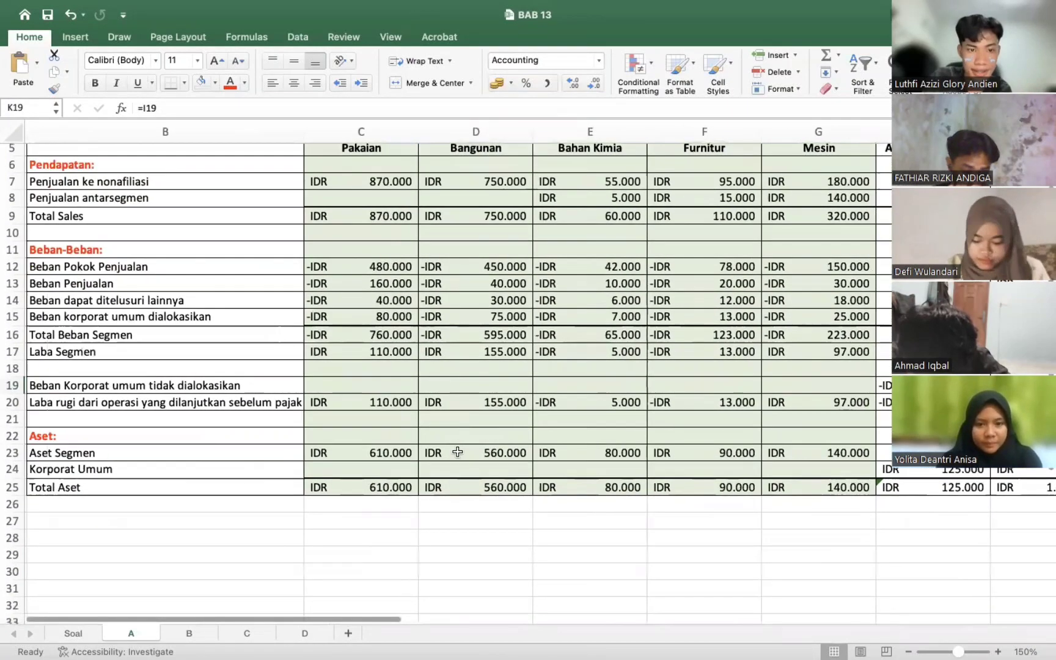
double_click(437, 446)
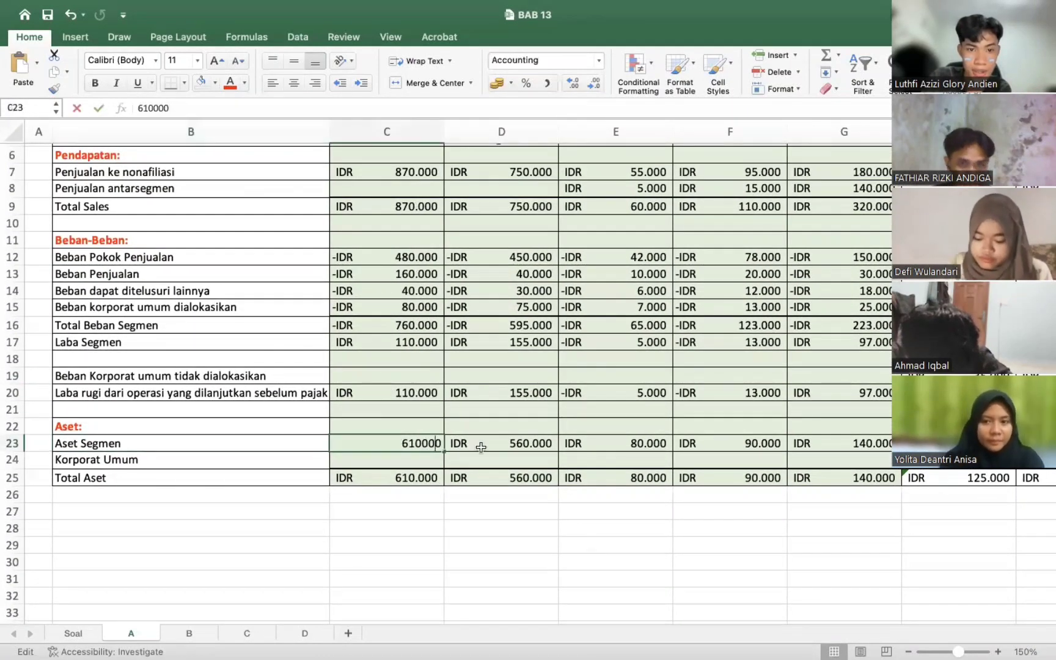
click(542, 481)
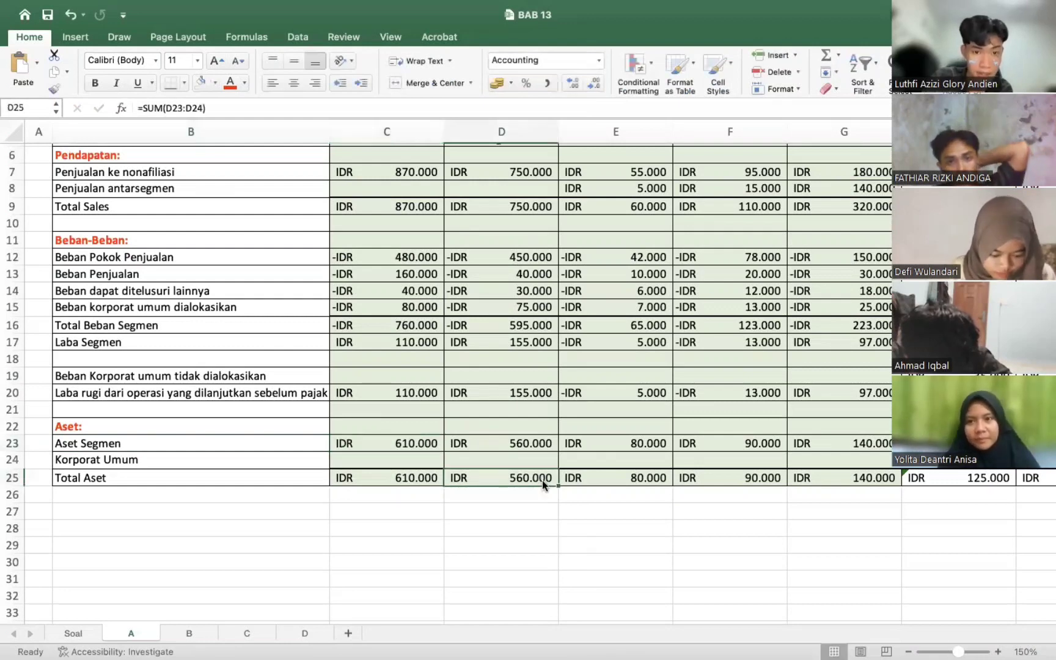
Follow the Aset Segmen row across the operating segments through Mesin to its Gabungan sum
scroll(502, 546, up, 1)
scroll(508, 538, right, 3)
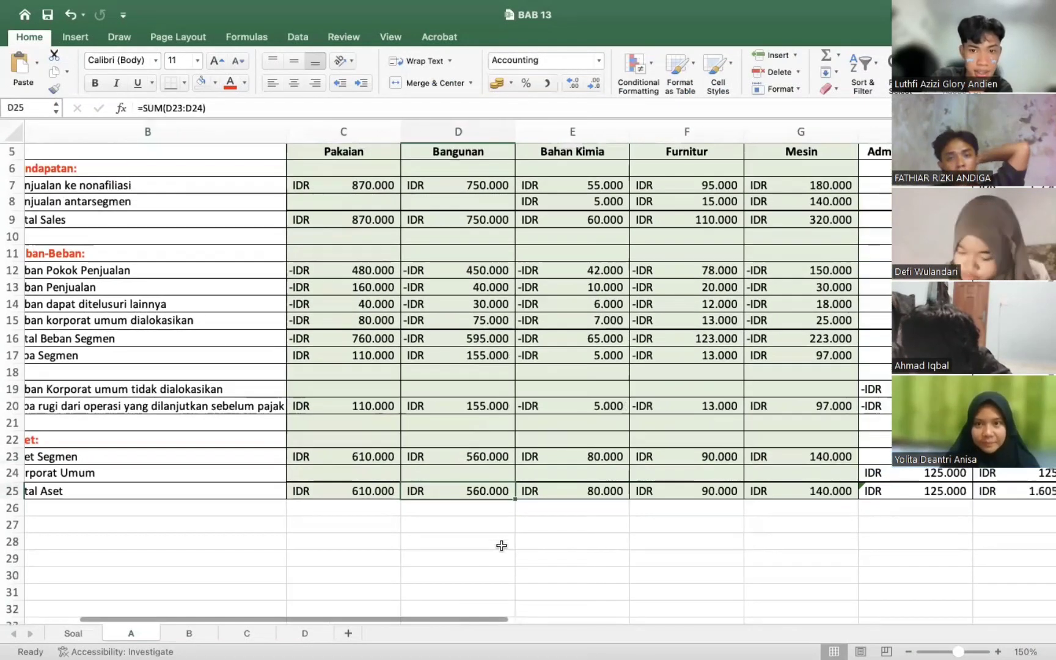
scroll(549, 451, right, 4)
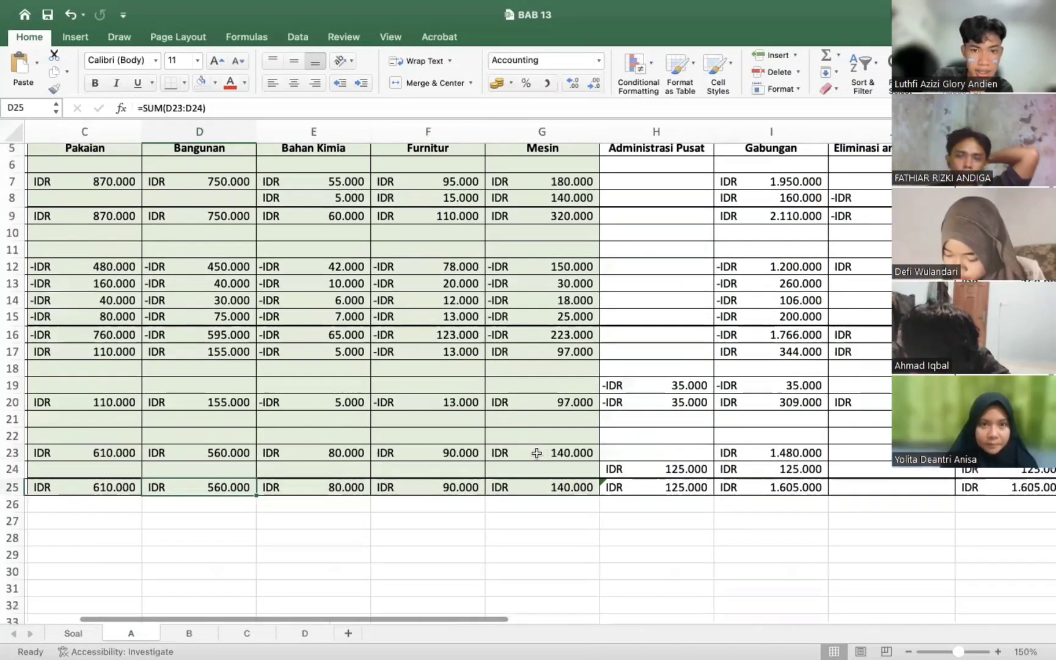
click(537, 453)
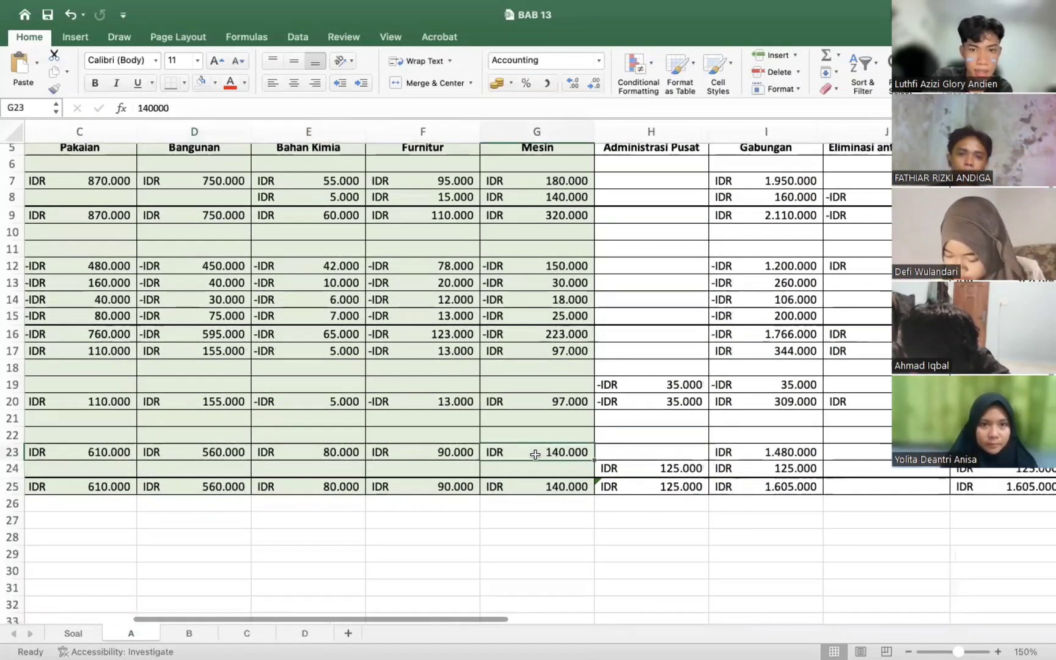
scroll(581, 489, right, 2)
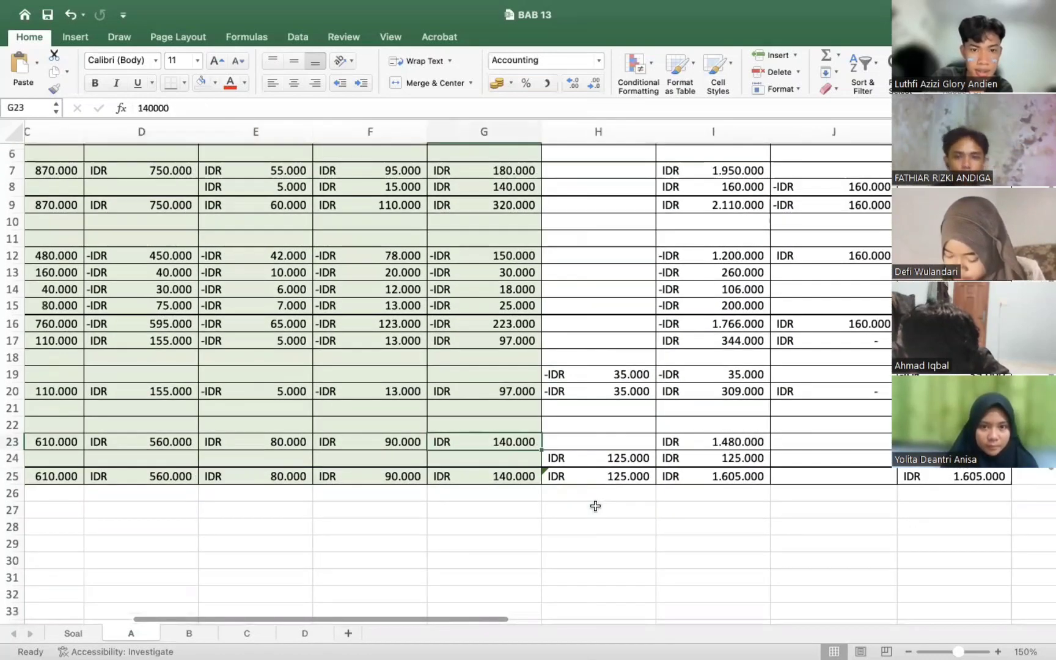
scroll(611, 477, right, 4)
click(648, 443)
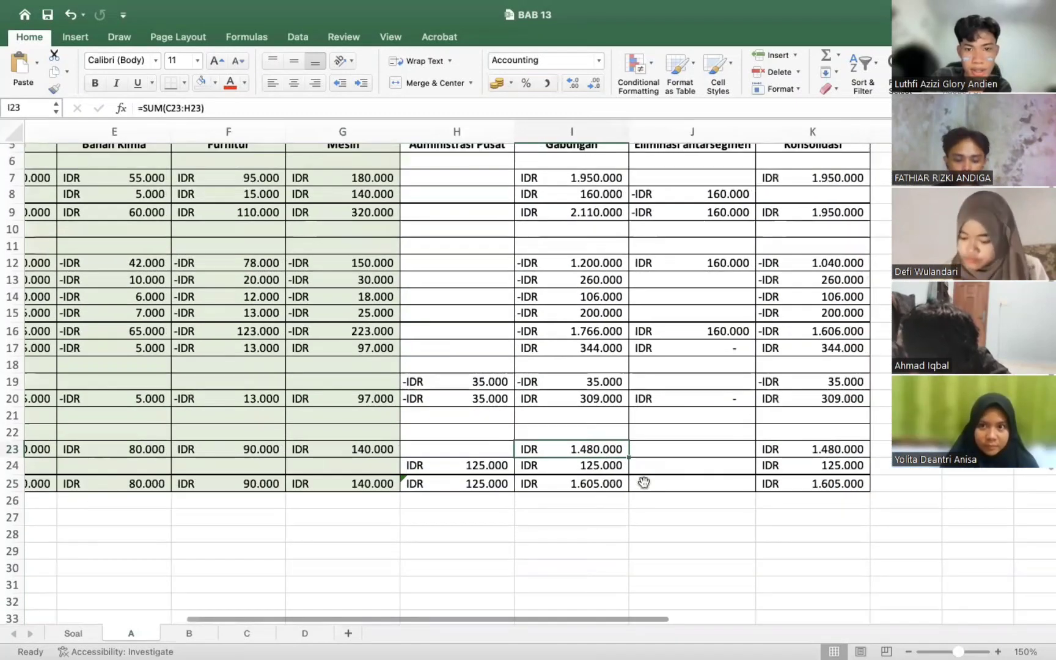
Compare the Gabungan Aset Segmen formula with the Eliminasi antarsegmen and Konsolidasi columns and the individual segment amounts
click(729, 500)
scroll(729, 500, right, 2)
scroll(728, 500, up, 1)
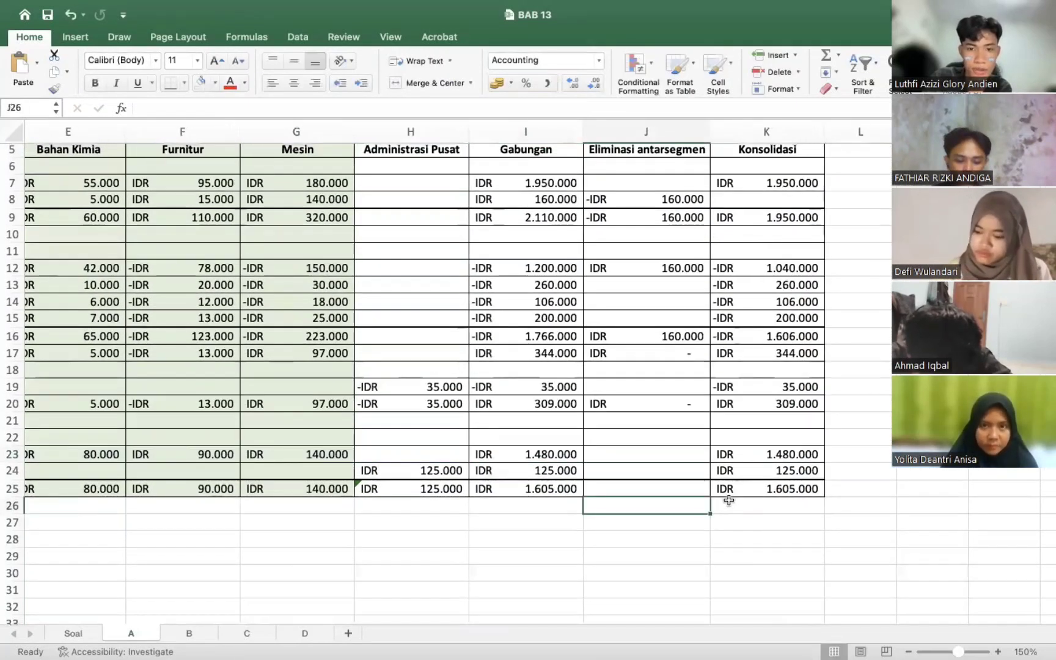
key(Up)
key(Up)
key(Up)
key(Left)
scroll(729, 500, left, 3)
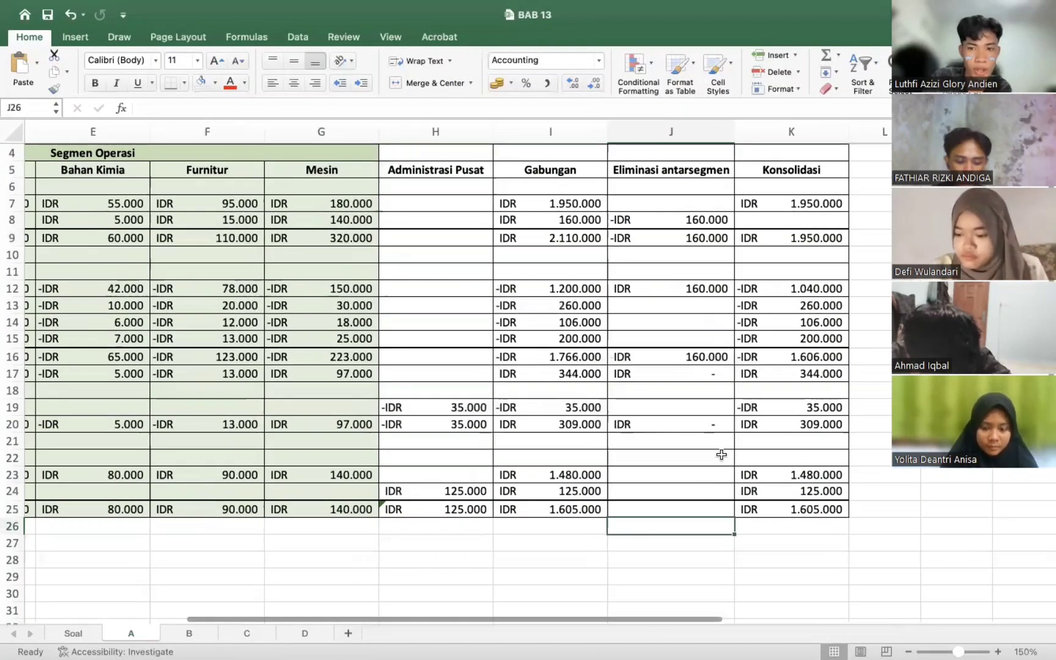
scroll(745, 375, left, 3)
scroll(745, 374, down, 1)
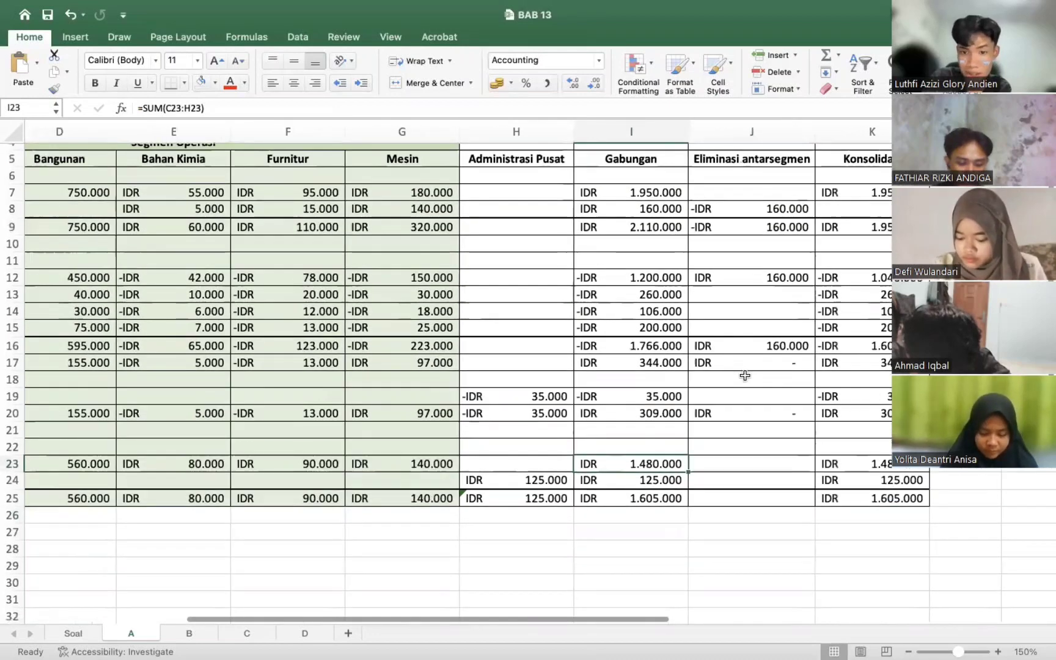
scroll(745, 385, left, 8)
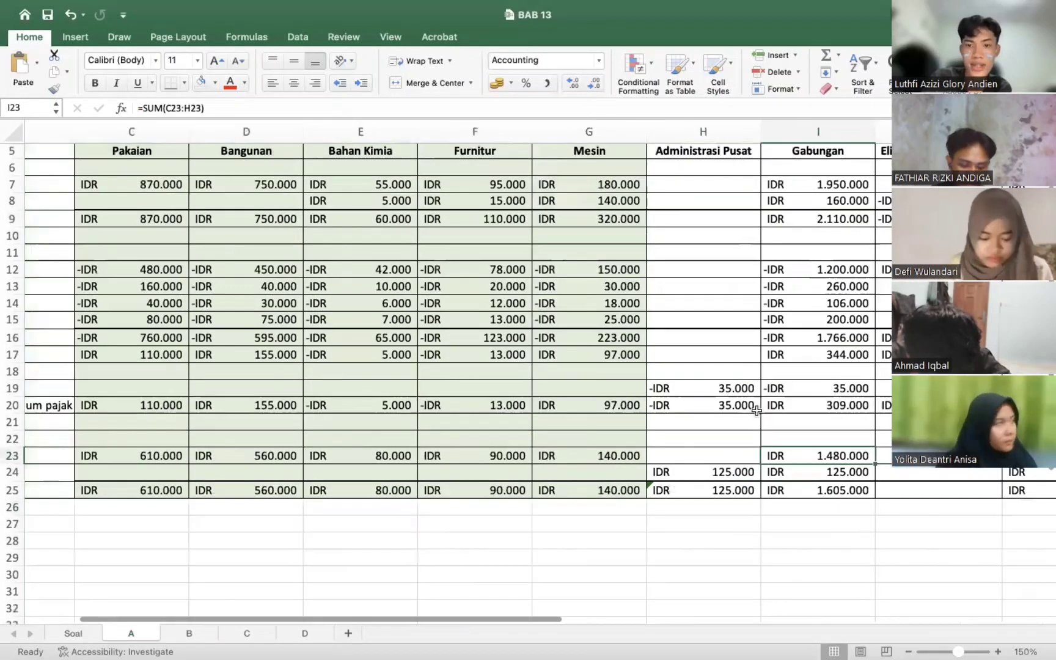
Check Korporat Umum under Gabungan and inspect the Konsolidasi Total Aset formula, leaving it unchanged
key(Down)
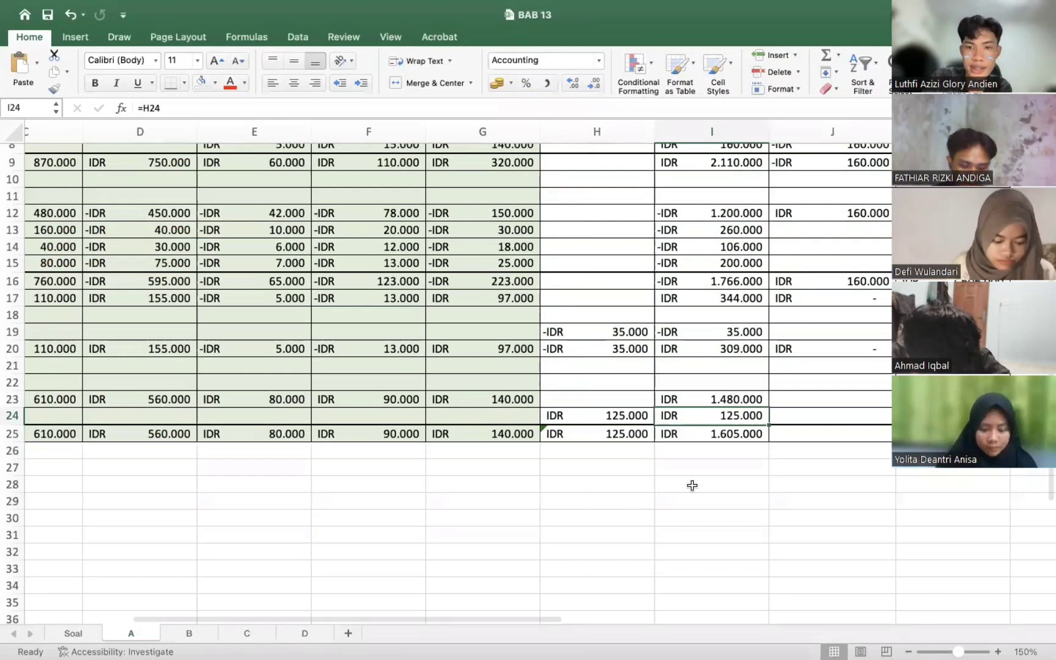
key(Right)
key(Right)
key(Down)
key(super+shift+t)
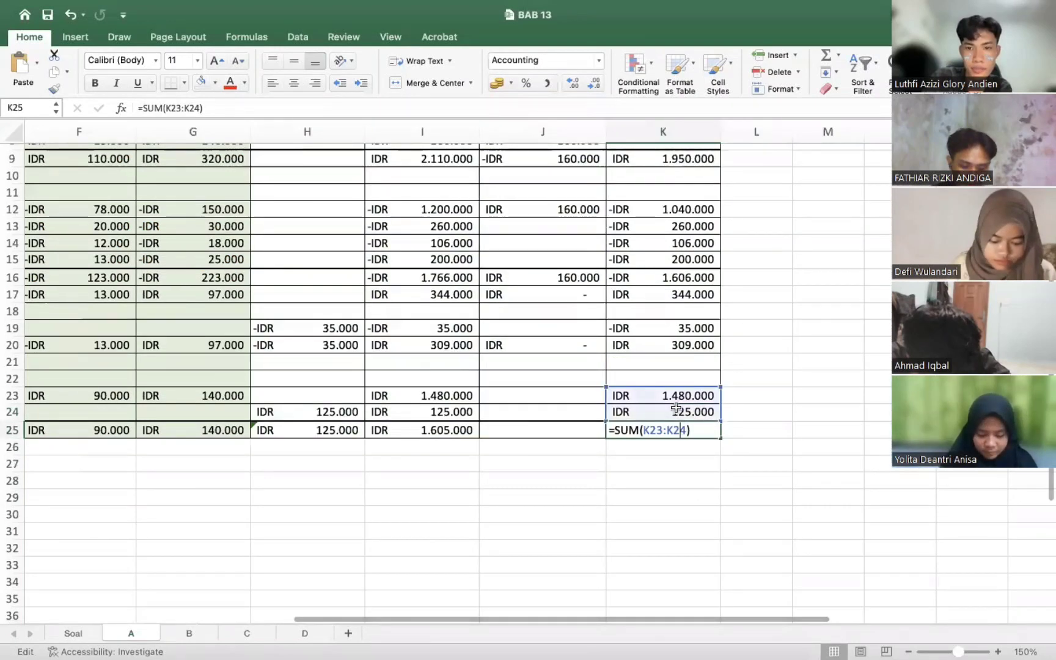
click(717, 483)
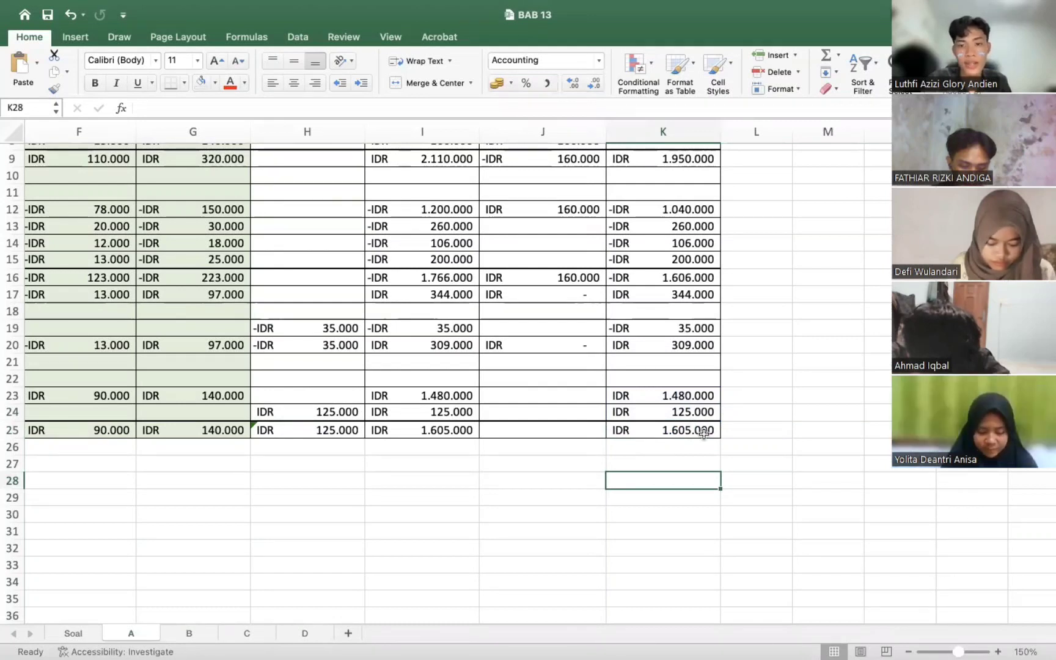
Recheck the Total Aset and Korporat Umum formulas in the Konsolidasi column
key(Up)
key(Up)
key(Up)
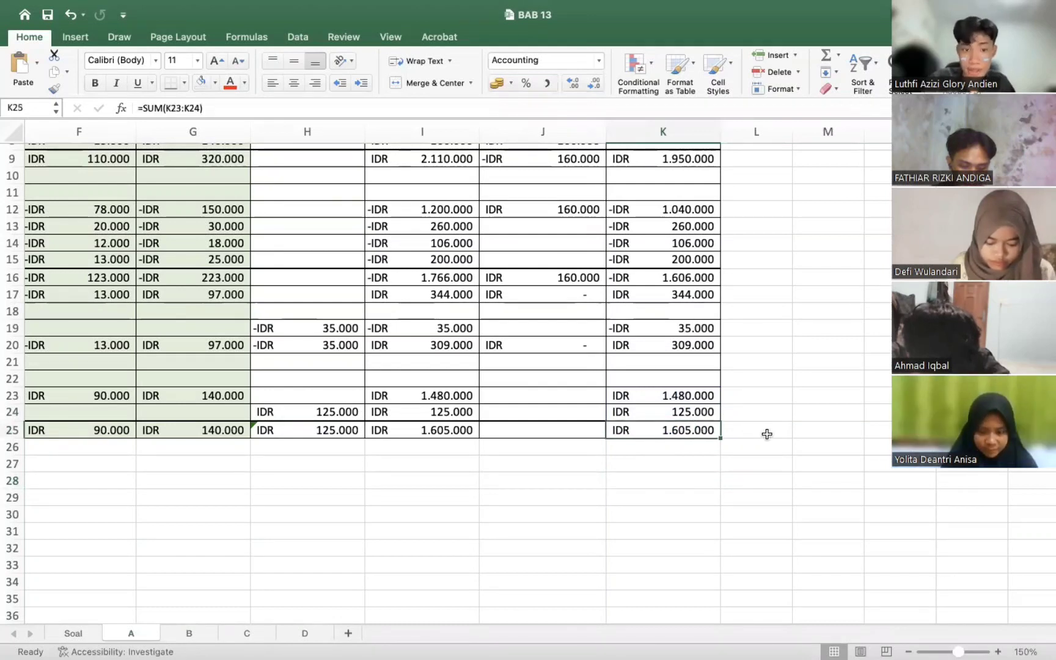
click(651, 406)
drag(660, 413, 662, 416)
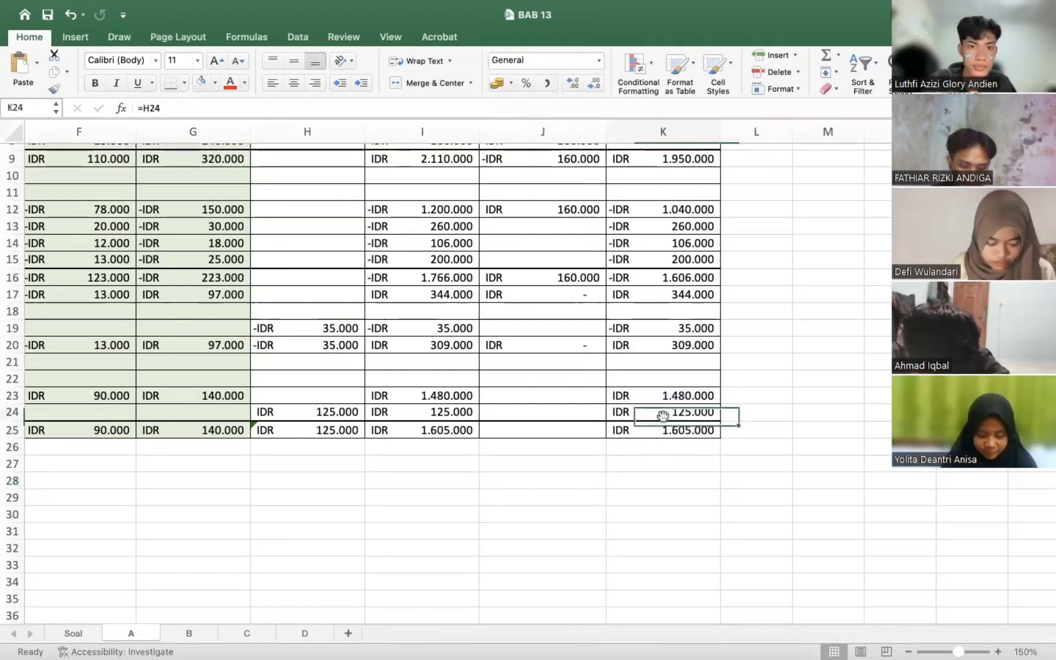
Review the Aset rows from their labels to Konsolidasi and look over the whole segment disclosure worksheet
scroll(663, 415, left, 5)
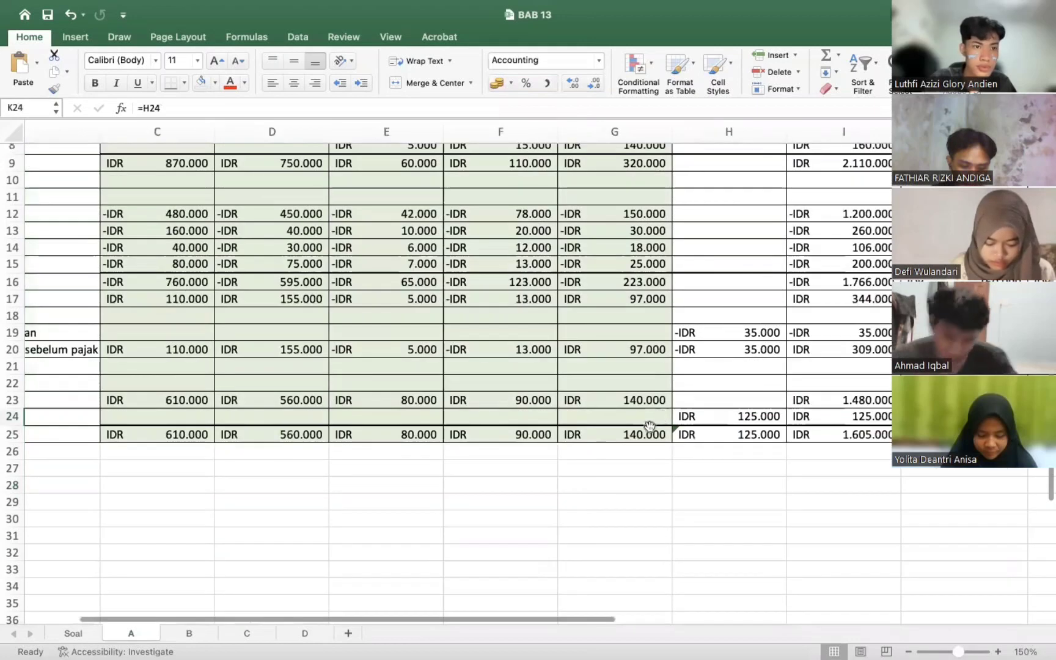
scroll(650, 427, left, 2)
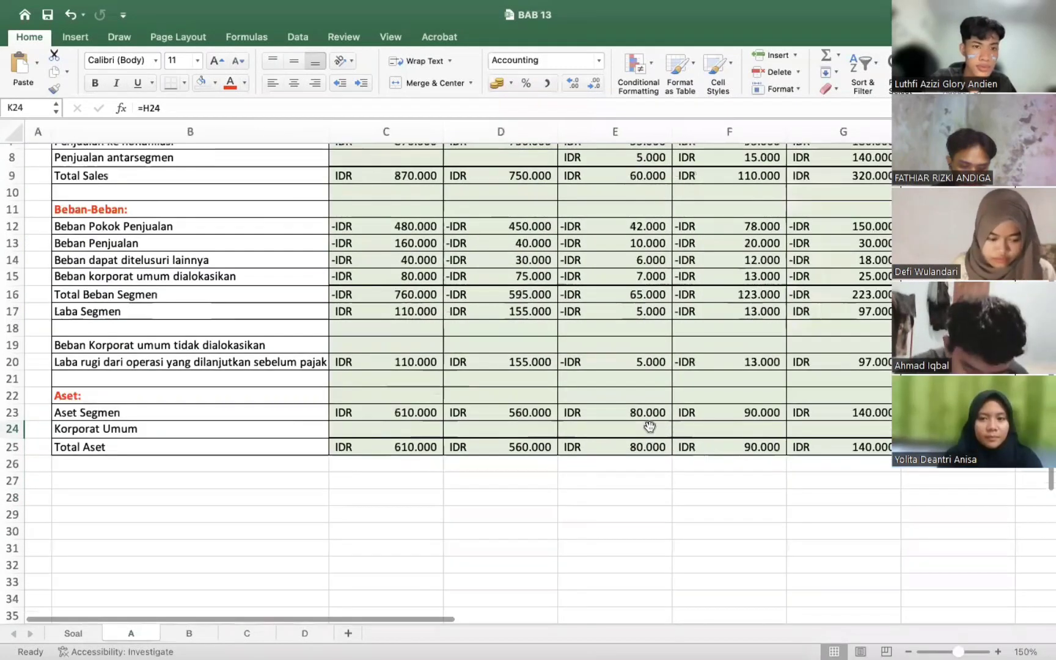
scroll(650, 427, right, 8)
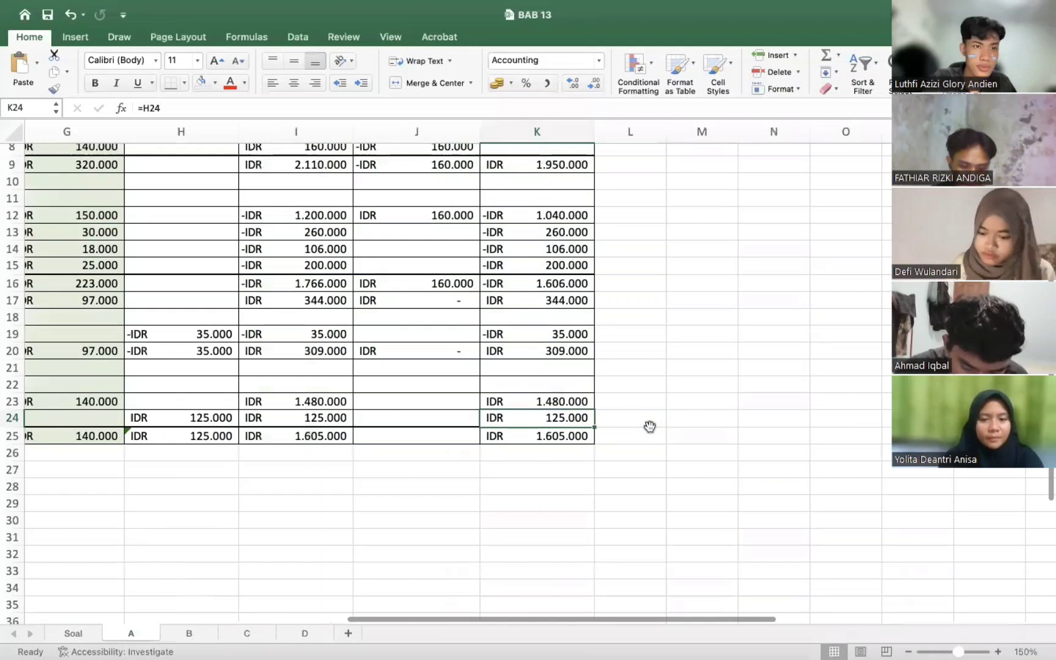
scroll(649, 426, left, 8)
scroll(650, 465, right, 2)
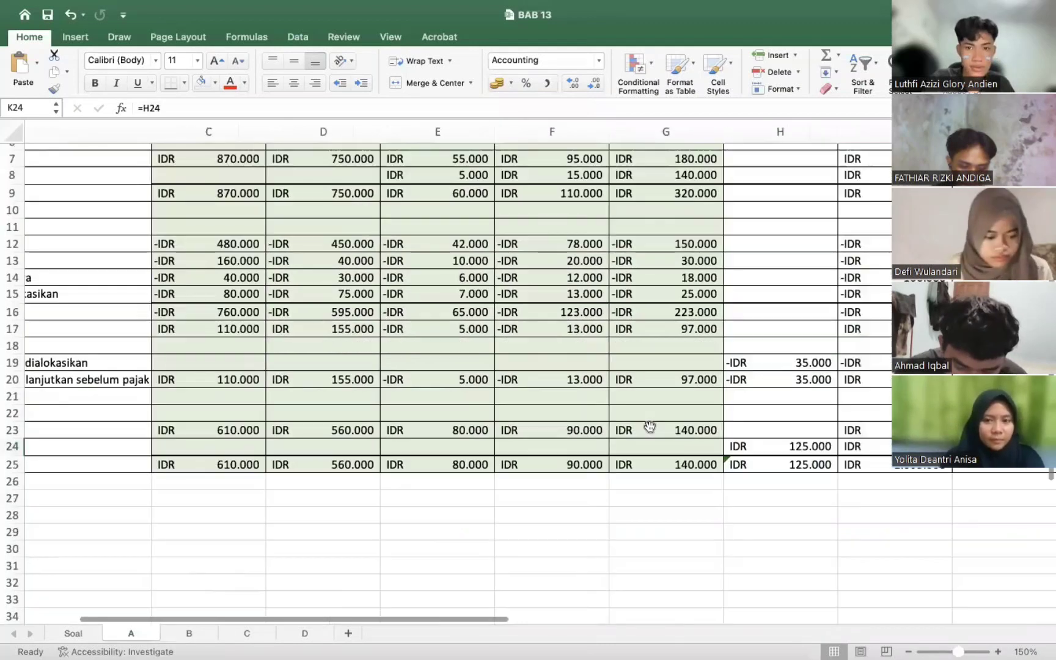
scroll(746, 468, up, 5)
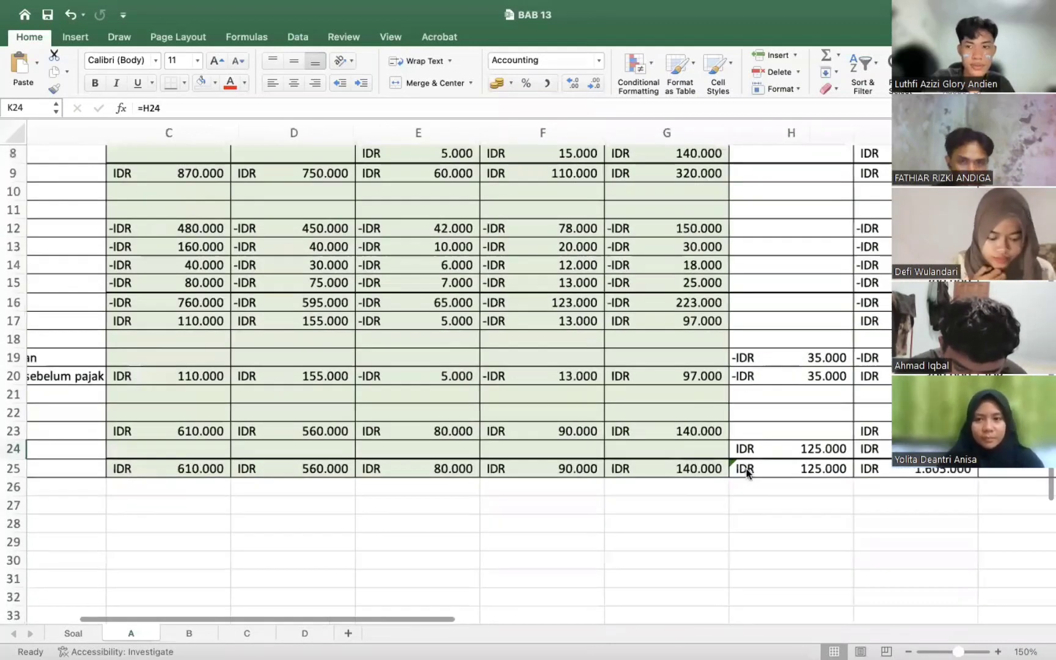
scroll(389, 544, down, 6)
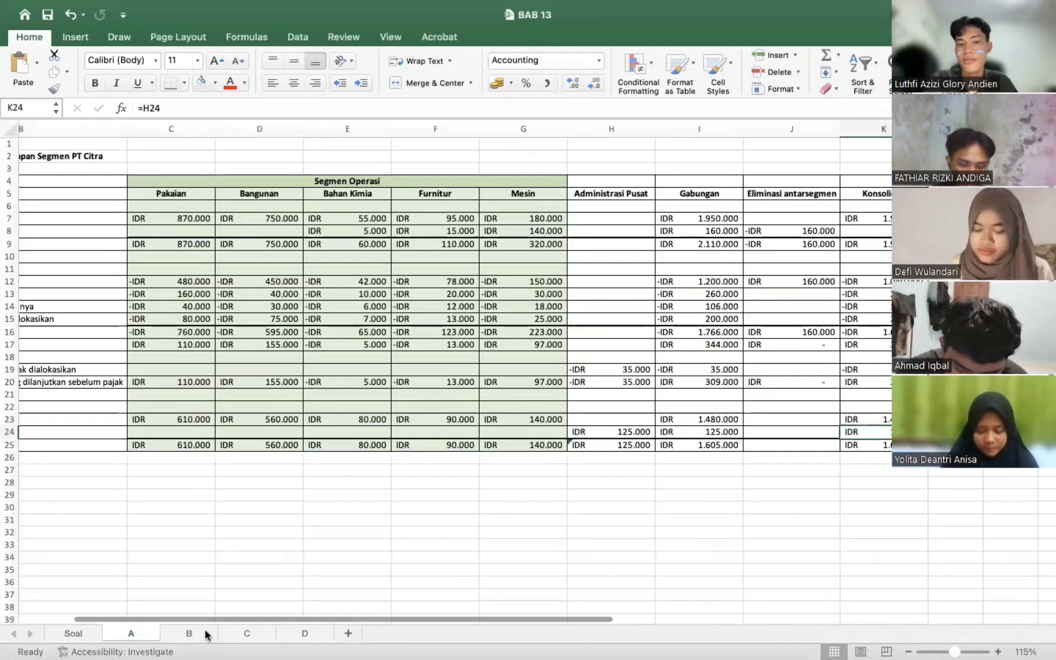
scroll(292, 507, right, 2)
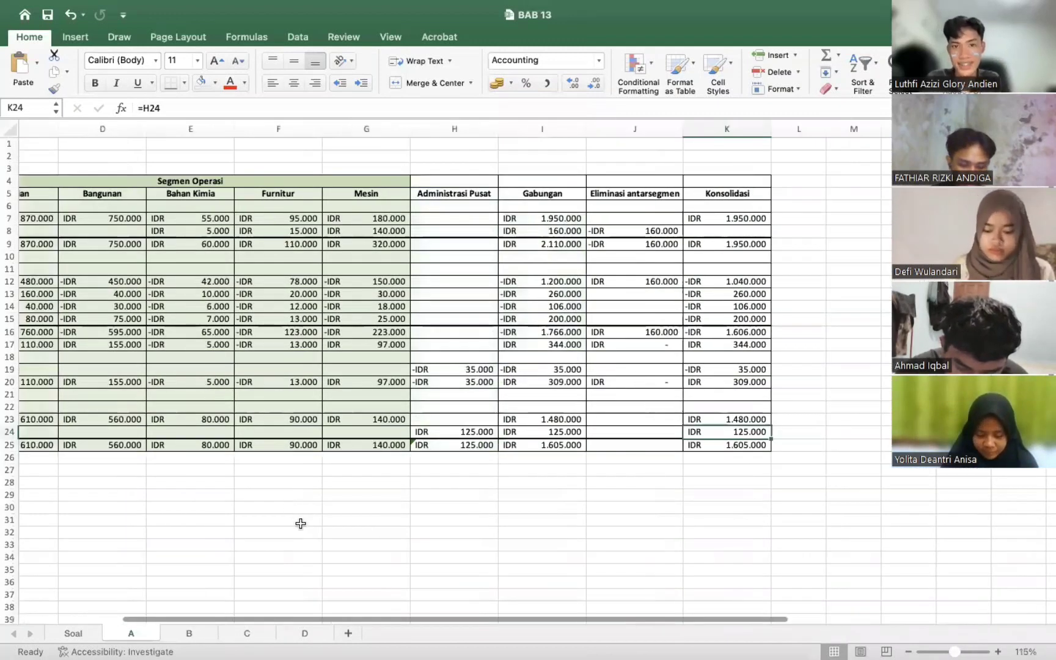
Open sheet B and examine the Skedul Segmen table with the 10% test criteria for sales, profit and assets
key(ctrl+Page_Down)
scroll(300, 523, down, 1)
click(301, 523)
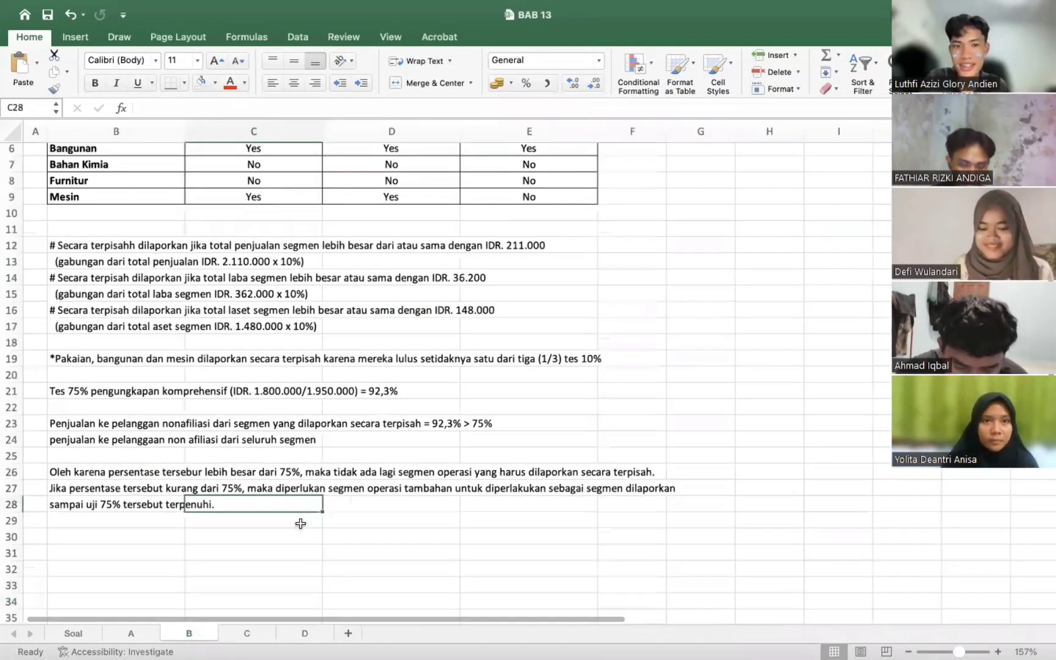
scroll(300, 524, up, 3)
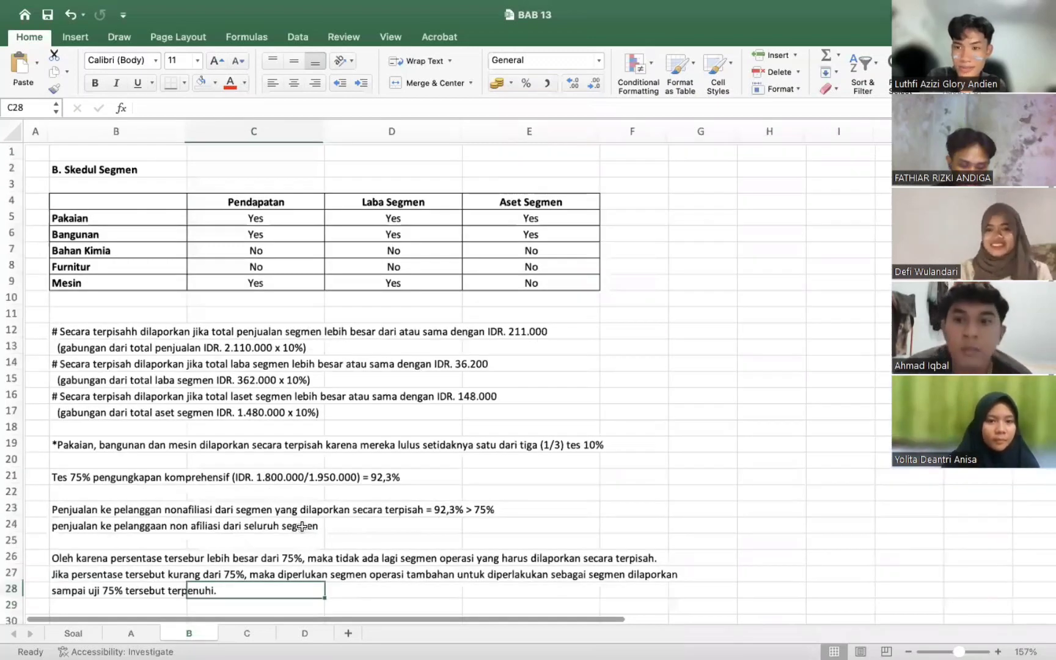
scroll(302, 526, up, 2)
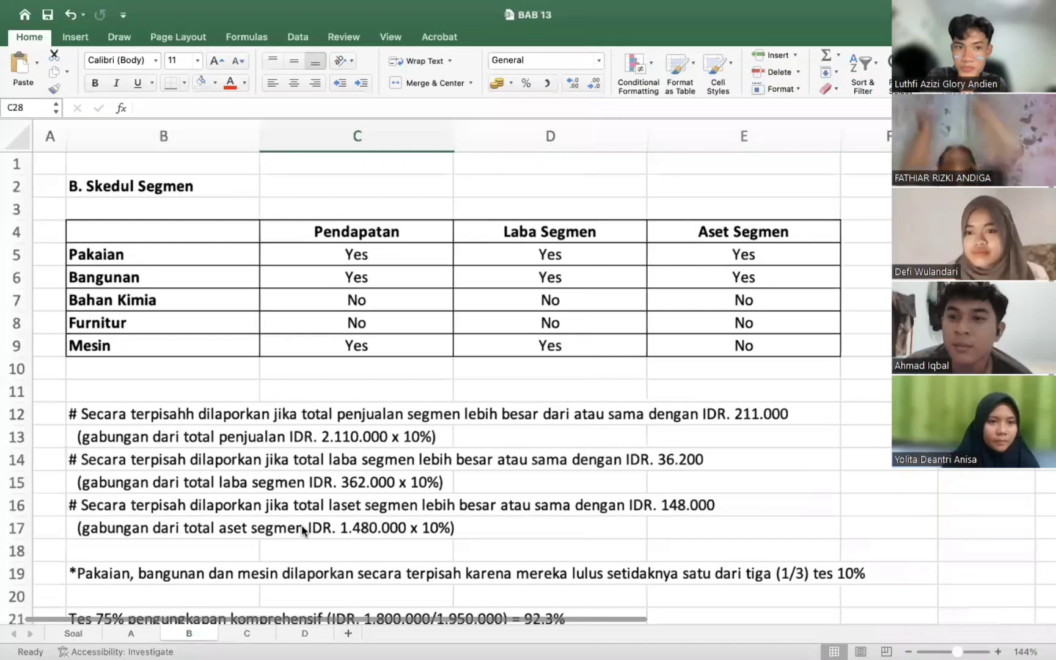
scroll(368, 359, down, 2)
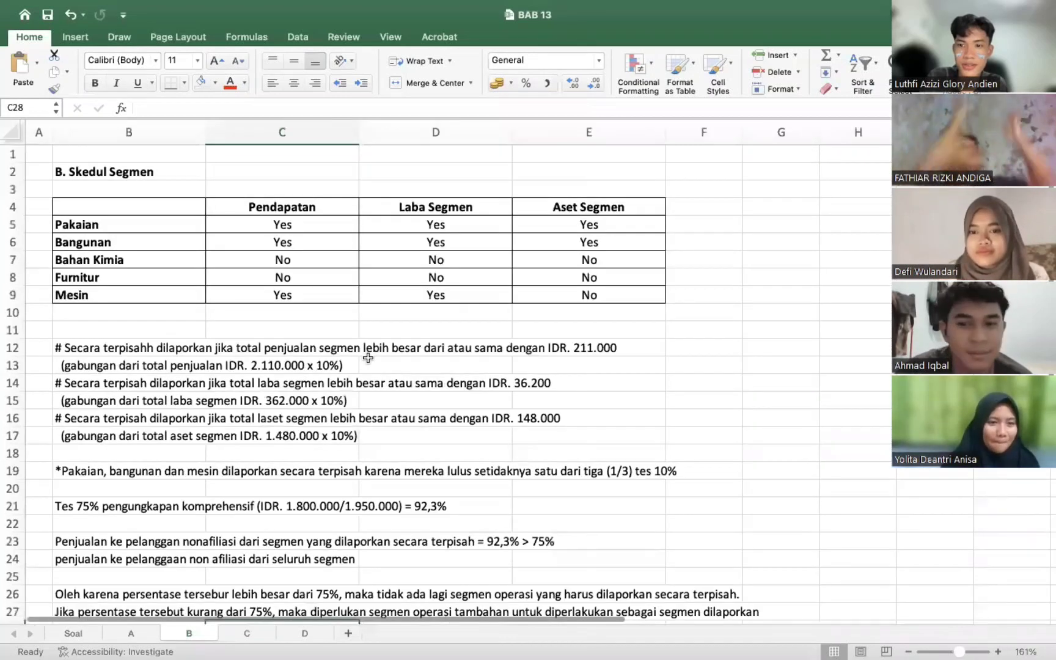
click(368, 360)
scroll(368, 358, up, 2)
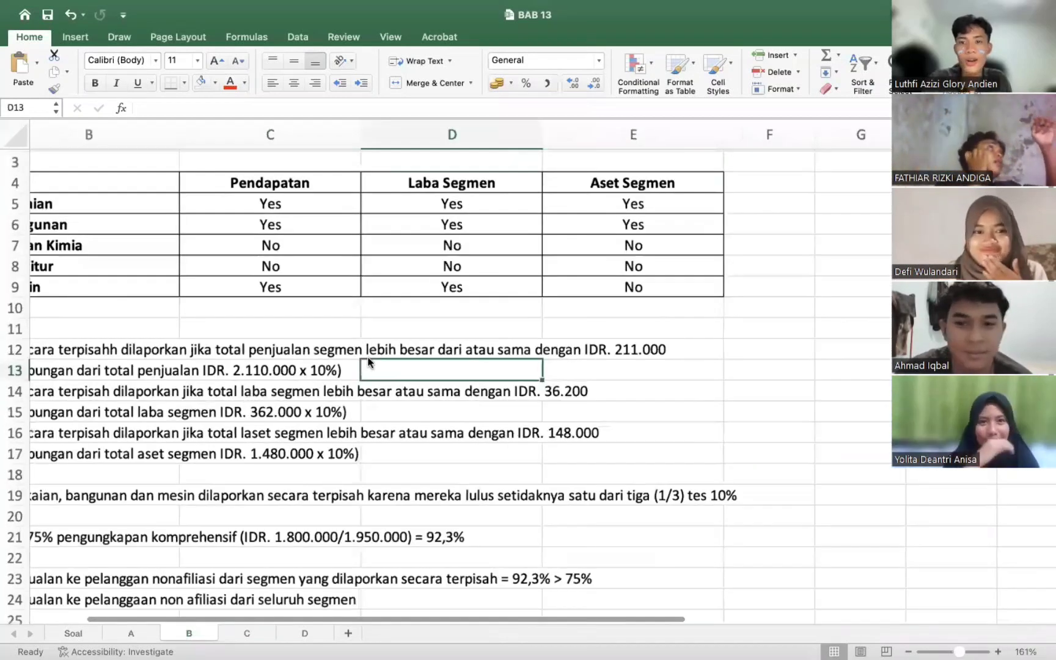
Look over sheet B's Skedul Segmen table together with the 10% and 75% test notes below it
scroll(368, 358, down, 1)
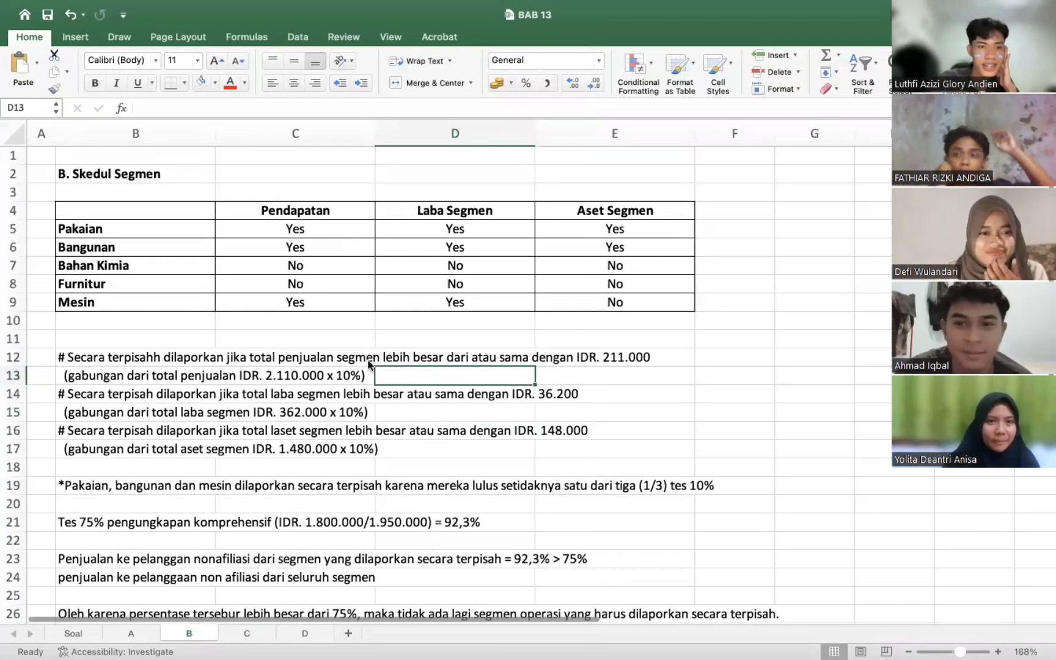
scroll(368, 364, up, 3)
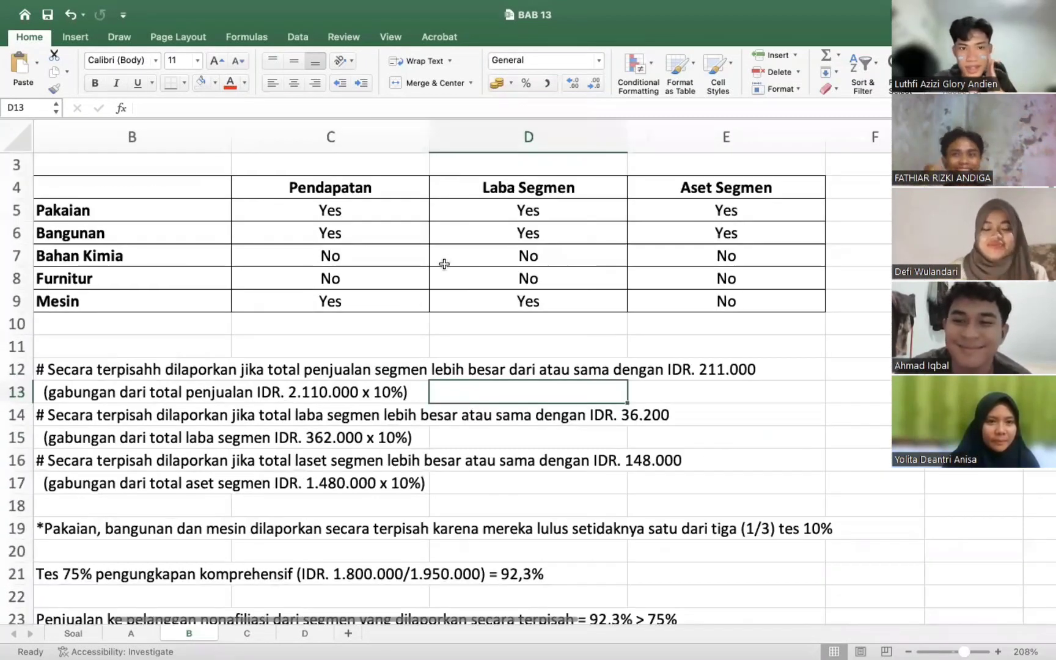
scroll(445, 264, down, 1)
scroll(365, 198, down, 1)
key(Up)
key(Up)
key(Up)
key(Up)
key(Up)
key(Left)
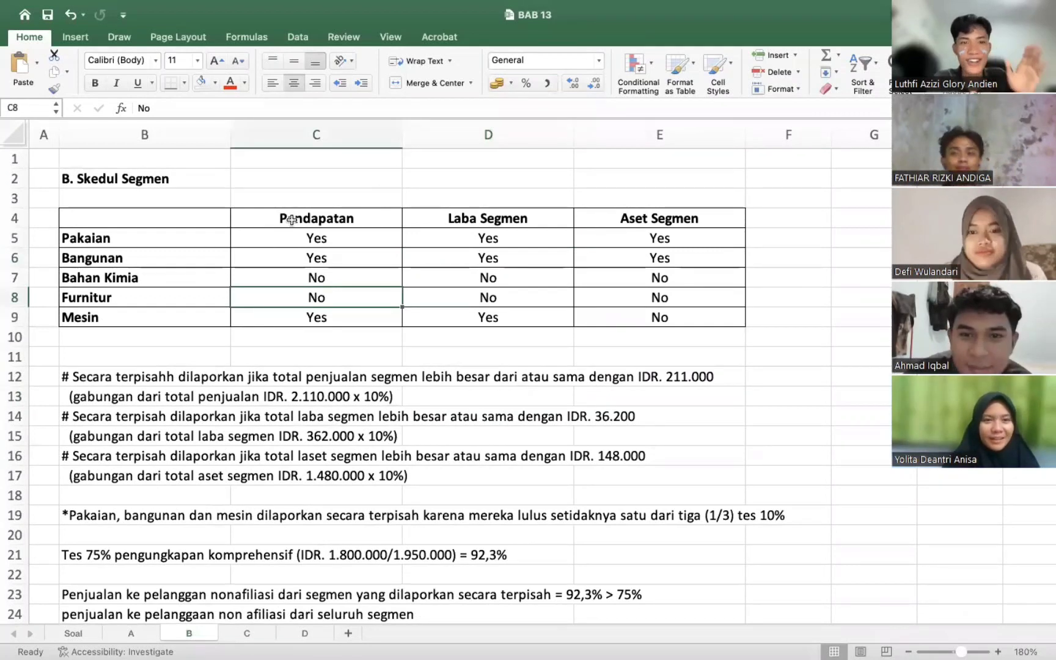
Go through the Pendapatan column and the segment names from Pakaian to Mesin in the Skedul Segmen table
key(Up)
key(Up)
key(Up)
key(Up)
key(Up)
key(Up)
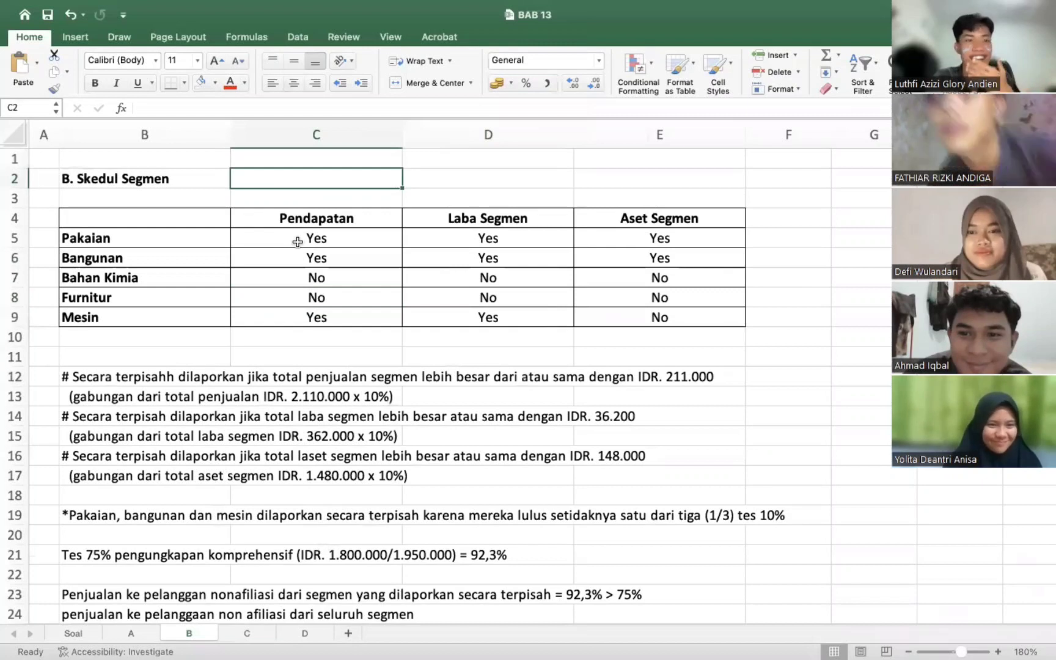
key(Down)
key(Down)
key(Down)
key(Down)
key(Down)
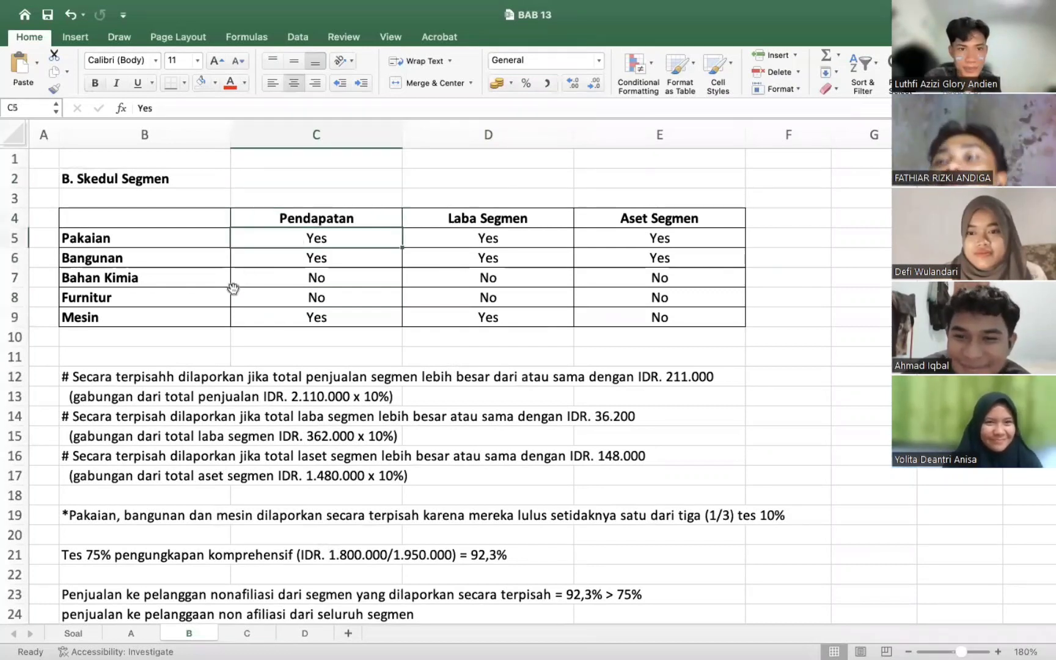
key(Left)
key(Down)
key(Down)
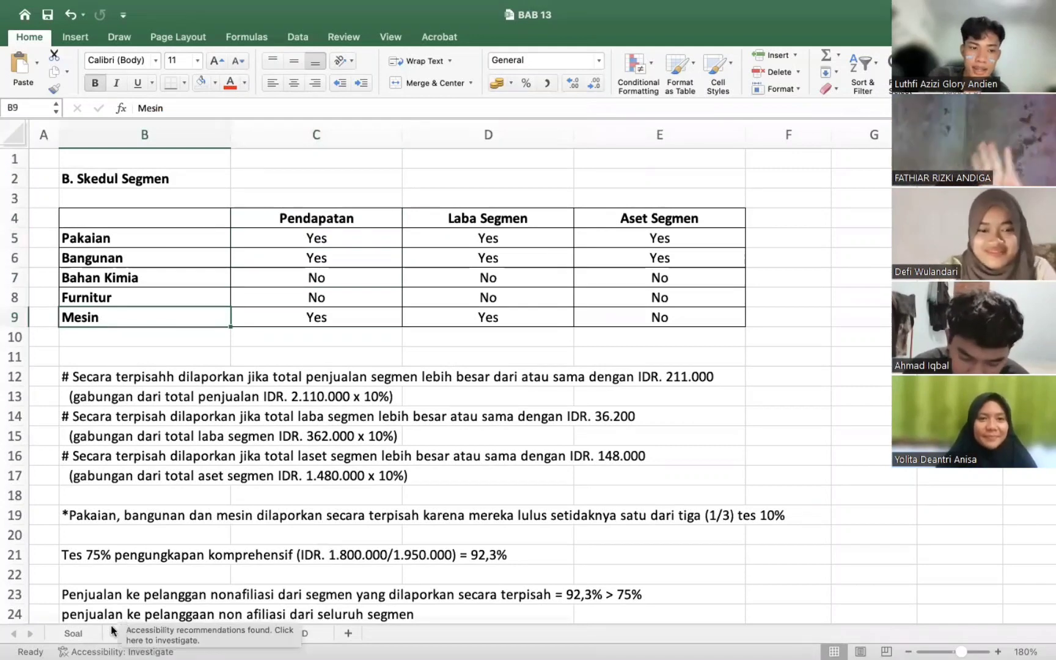
Reread the numbered notes and the Diminta requirements on the Soal sheet
click(73, 633)
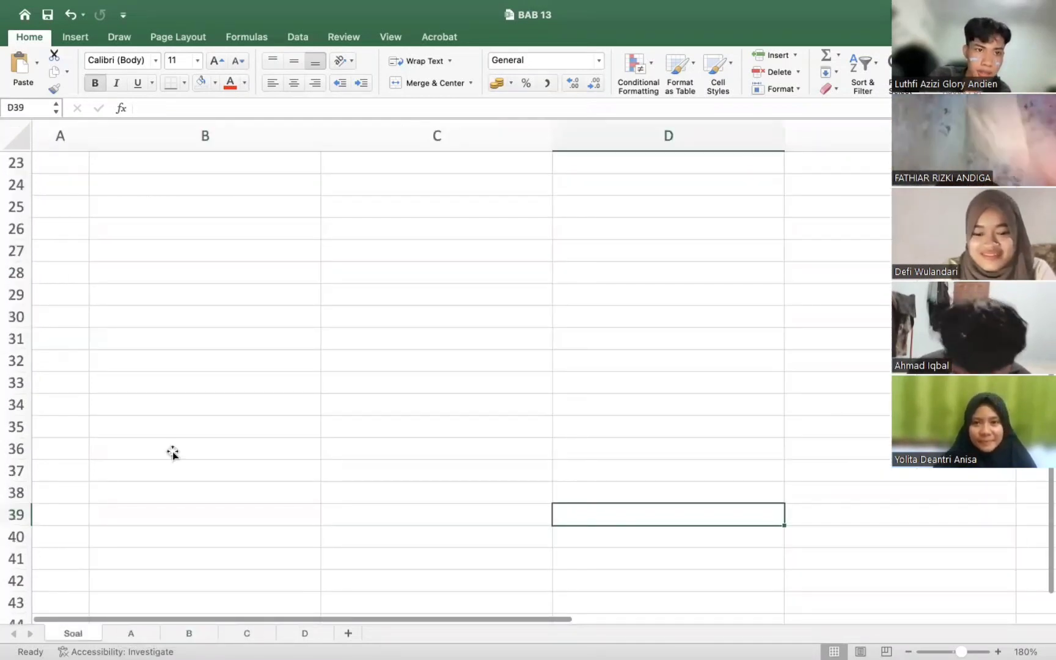
scroll(173, 451, up, 6)
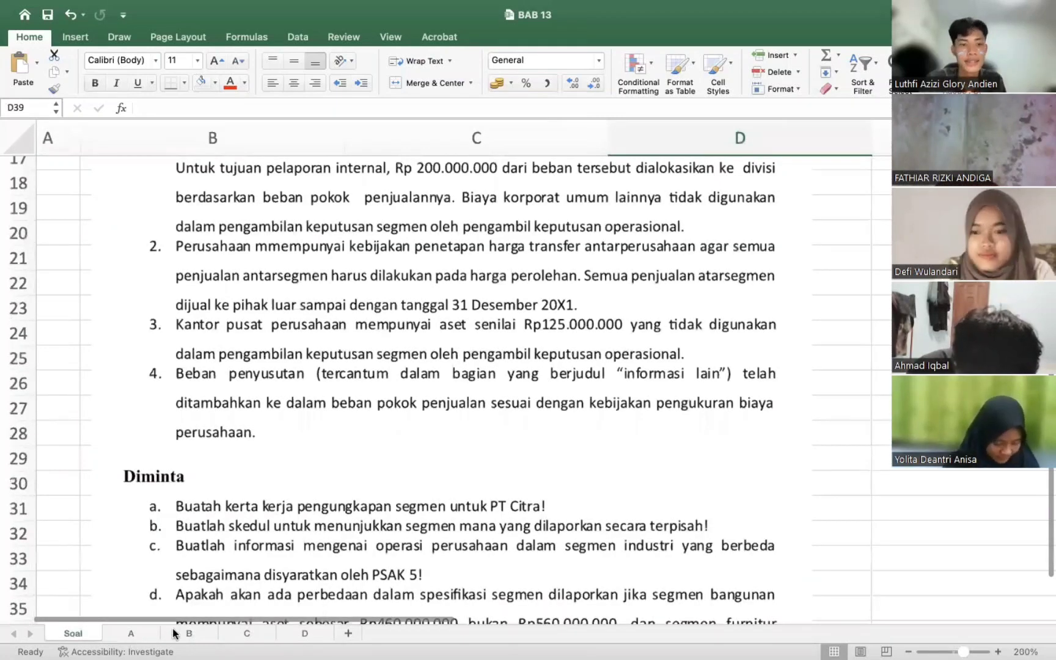
scroll(212, 375, up, 2)
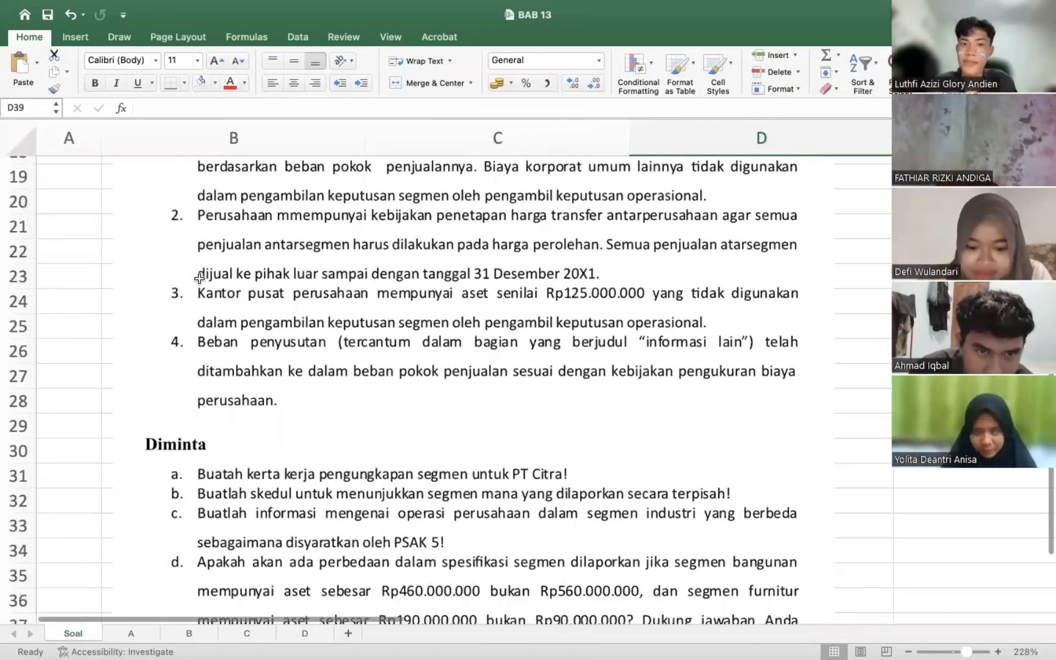
Return to sheet B and correct "terpisahh" to "terpisah" in the sales criterion in B12
key(ctrl+Page_Down)
key(ctrl+Page_Down)
click(130, 368)
click(244, 354)
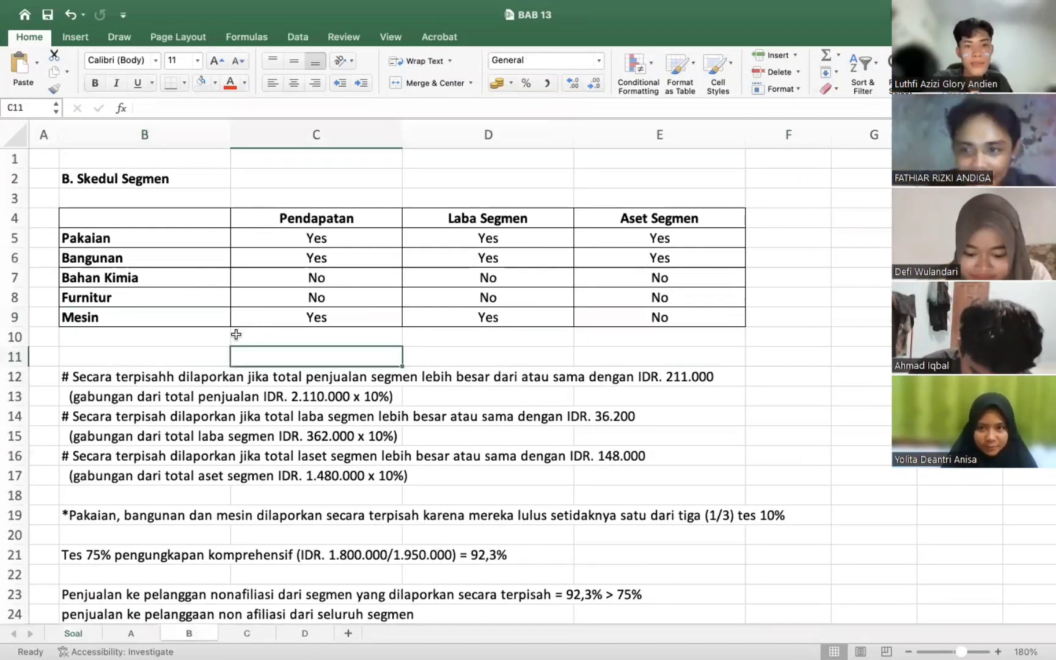
double_click(169, 377)
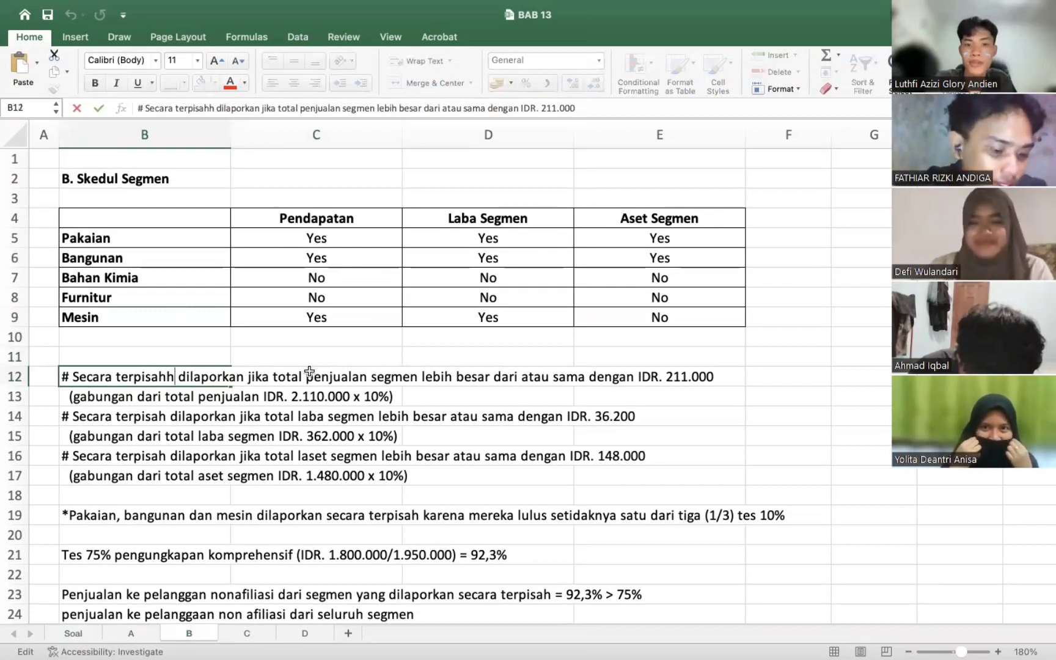
key(BackSpace)
click(389, 357)
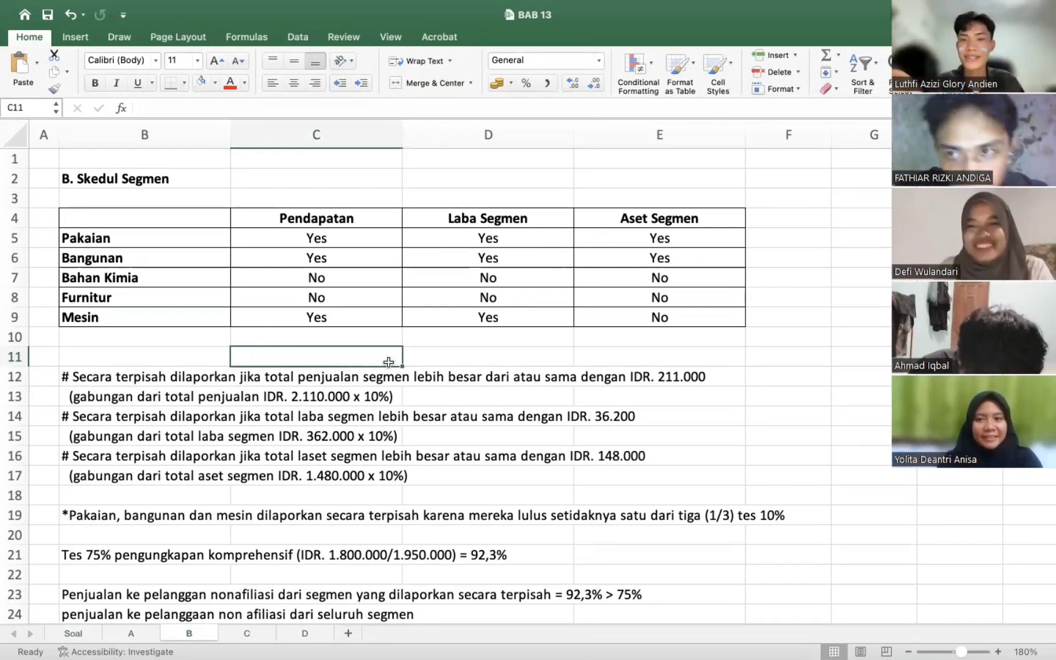
Examine the sales criterion's threshold and the 10% calculation given beneath it
click(458, 409)
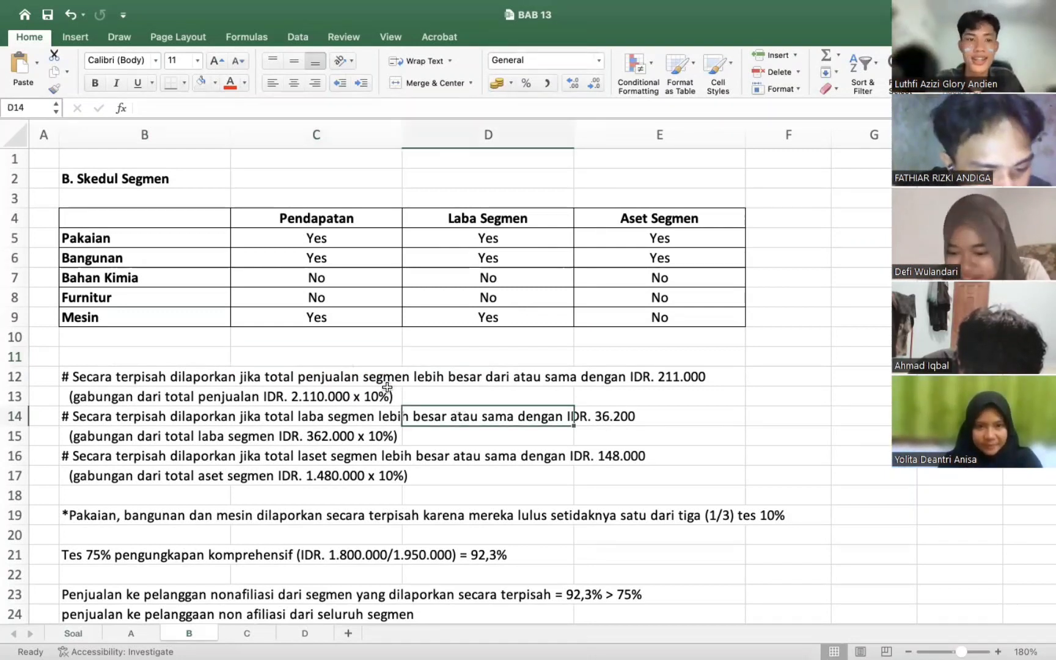
click(389, 392)
click(687, 377)
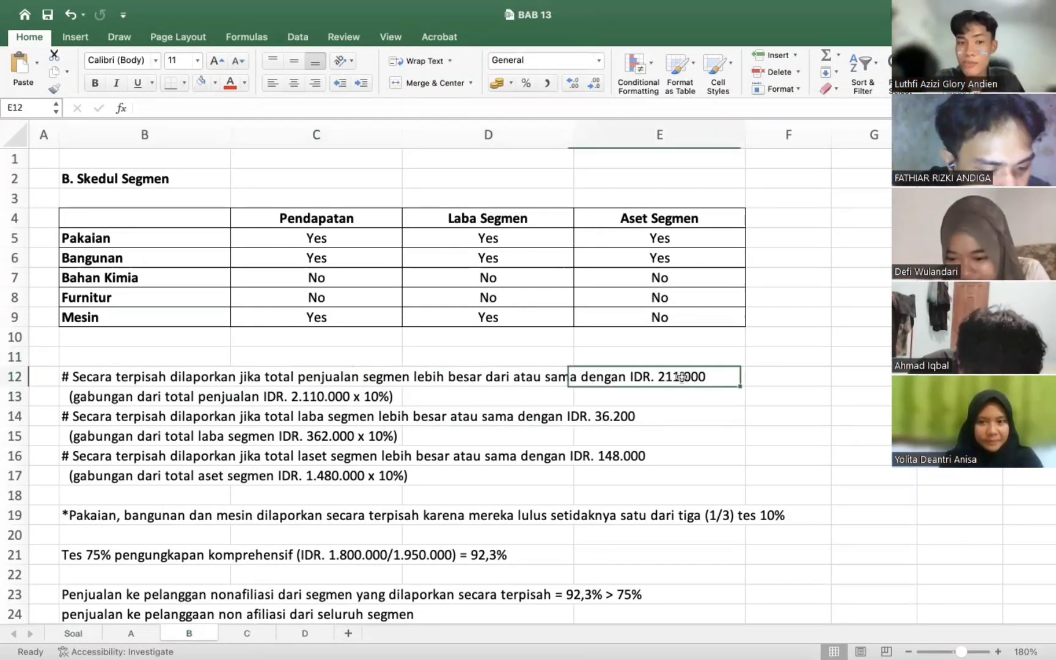
click(295, 396)
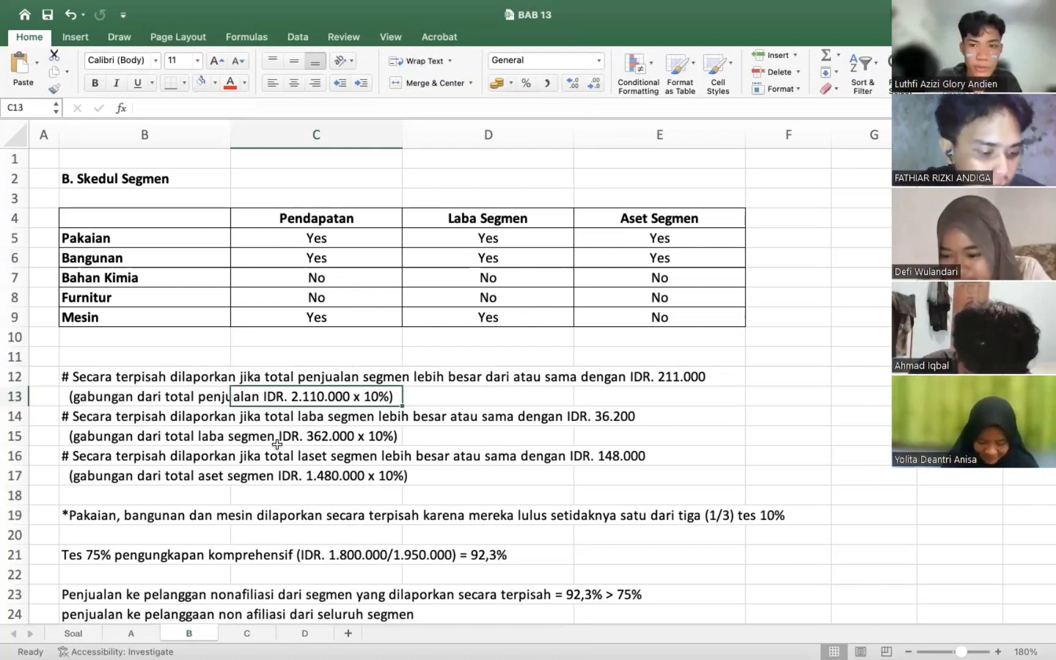
Check the Gabungan Total Sales formula on sheet A against the segments' sales figures
key(ctrl+Page_Up)
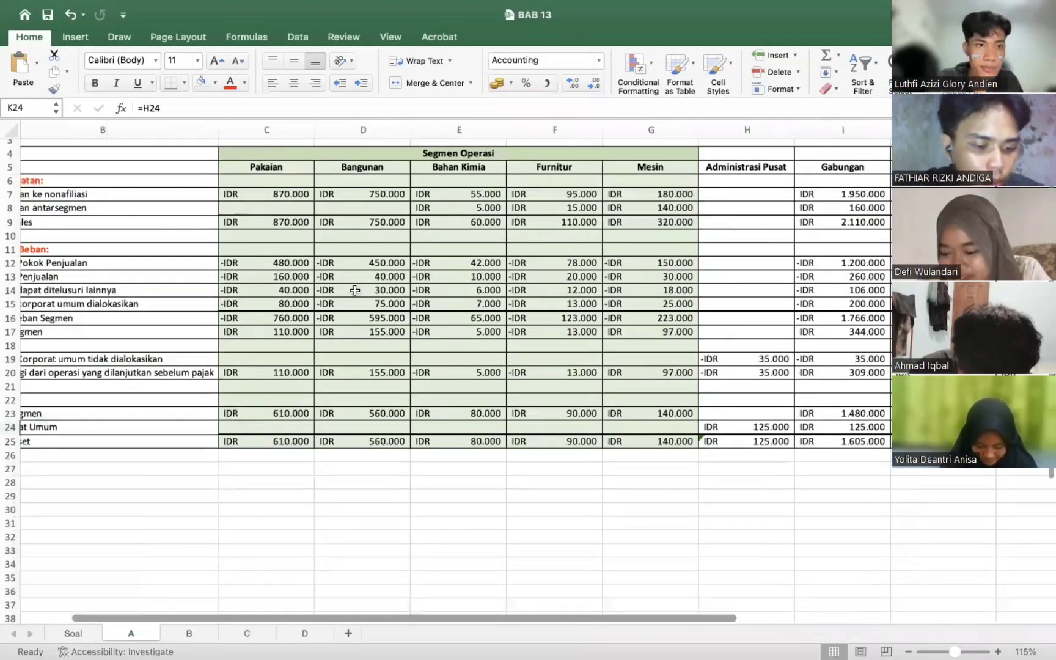
scroll(354, 290, up, 1)
scroll(355, 290, right, 5)
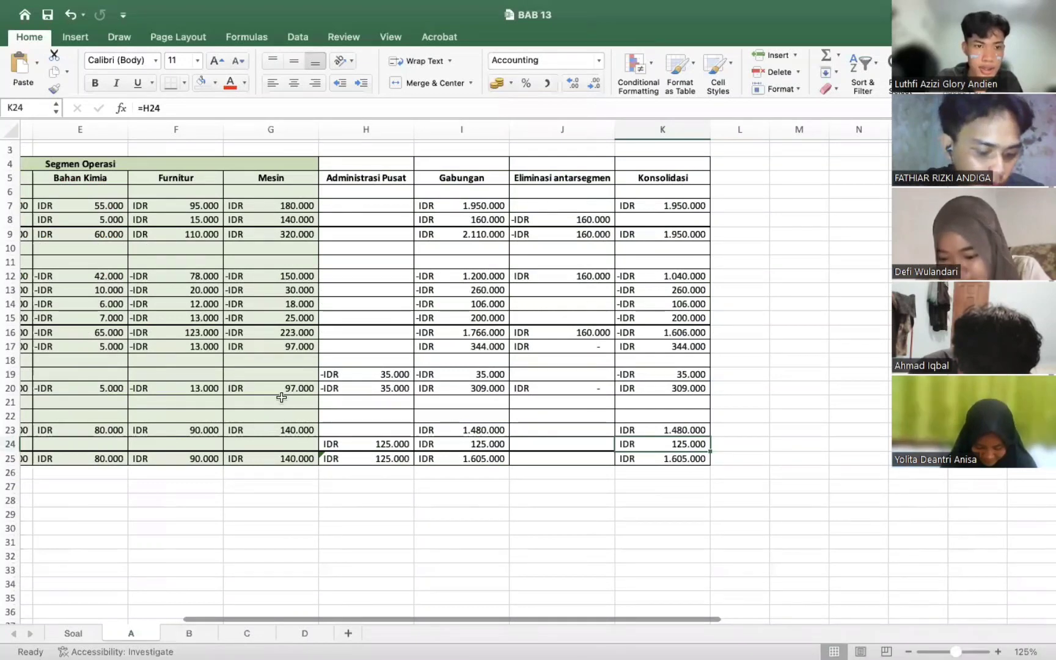
scroll(281, 398, left, 3)
scroll(281, 398, up, 1)
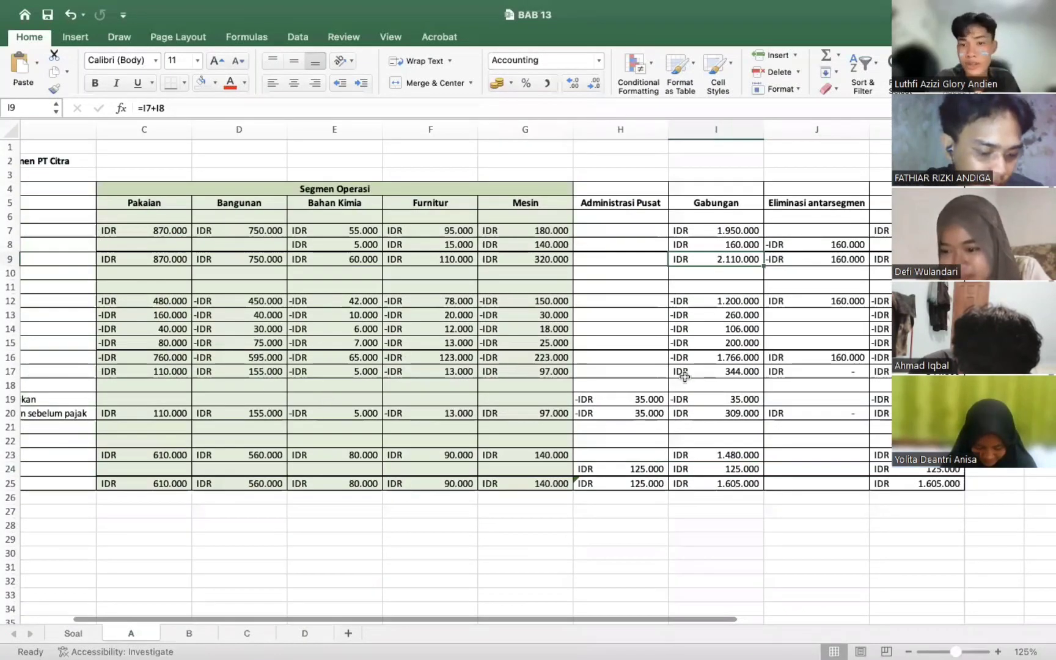
scroll(682, 371, left, 3)
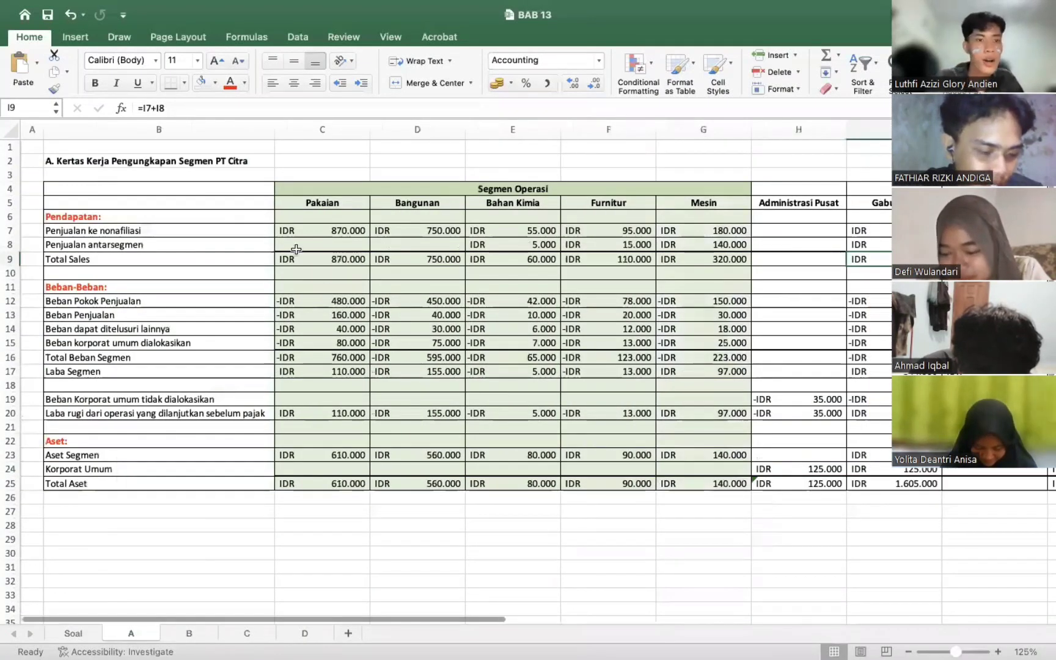
Return to sheet B and check Pakaian's Pendapatan result in the Skedul Segmen table
key(ctrl+Page_Down)
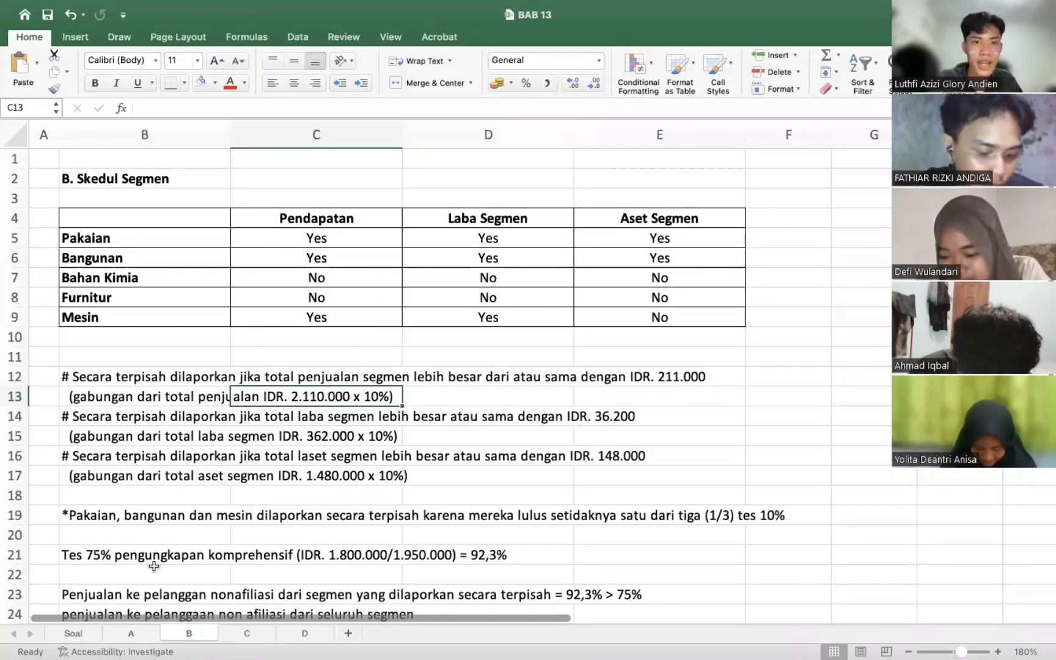
key(ctrl+Up)
key(ctrl+Up)
key(Down)
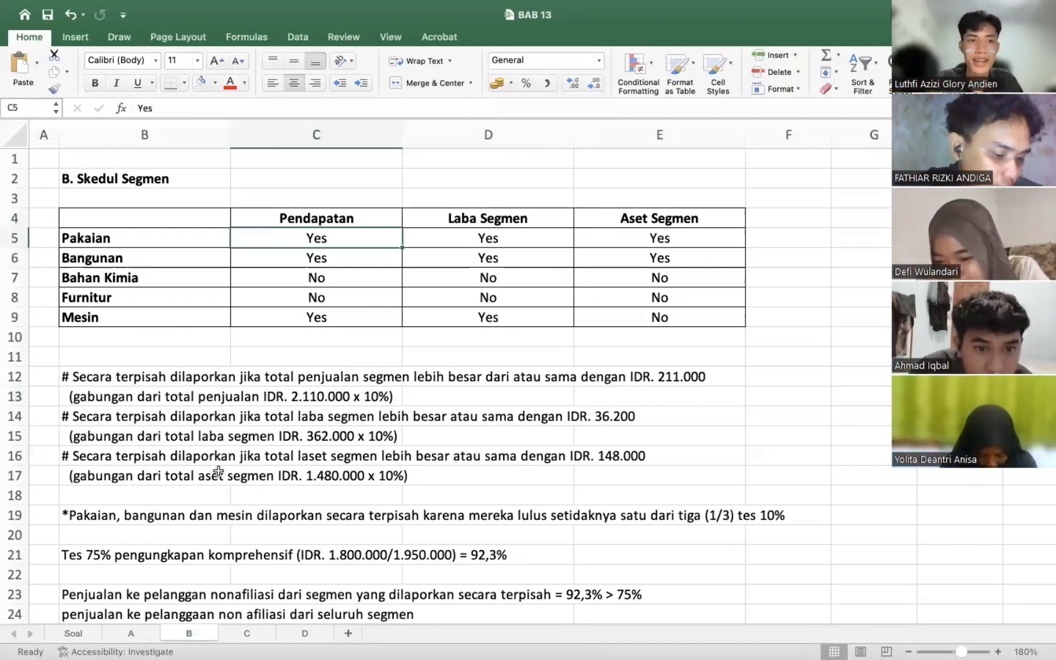
Compare the segments' Total Sales on sheet A and inspect the Pakaian Total Sales formula
key(ctrl+Page_Up)
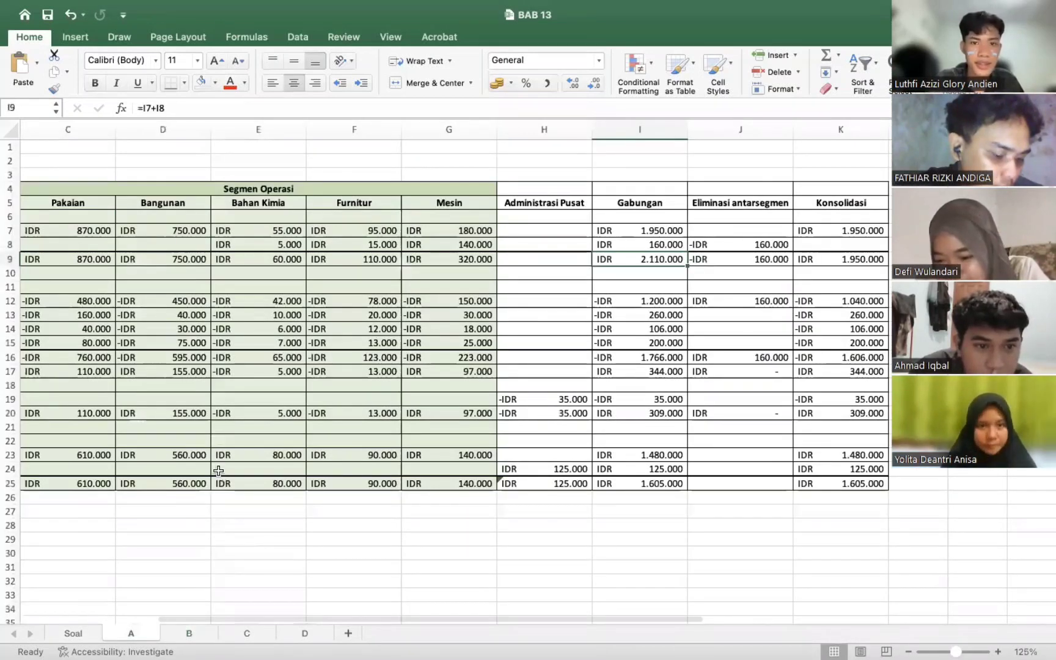
click(218, 471)
scroll(391, 422, up, 3)
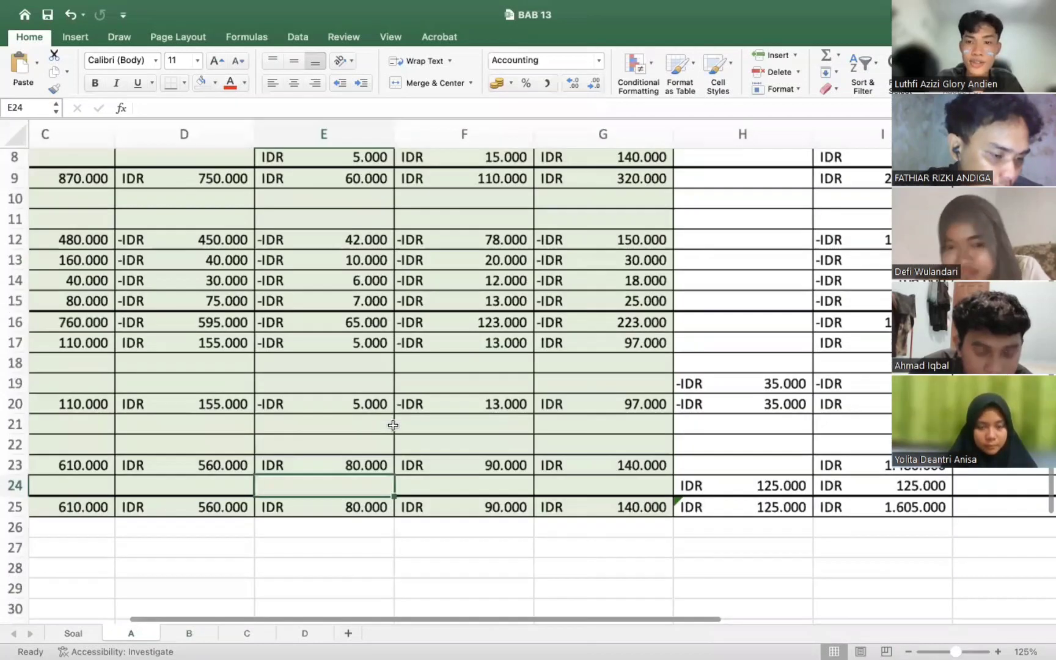
scroll(393, 426, up, 5)
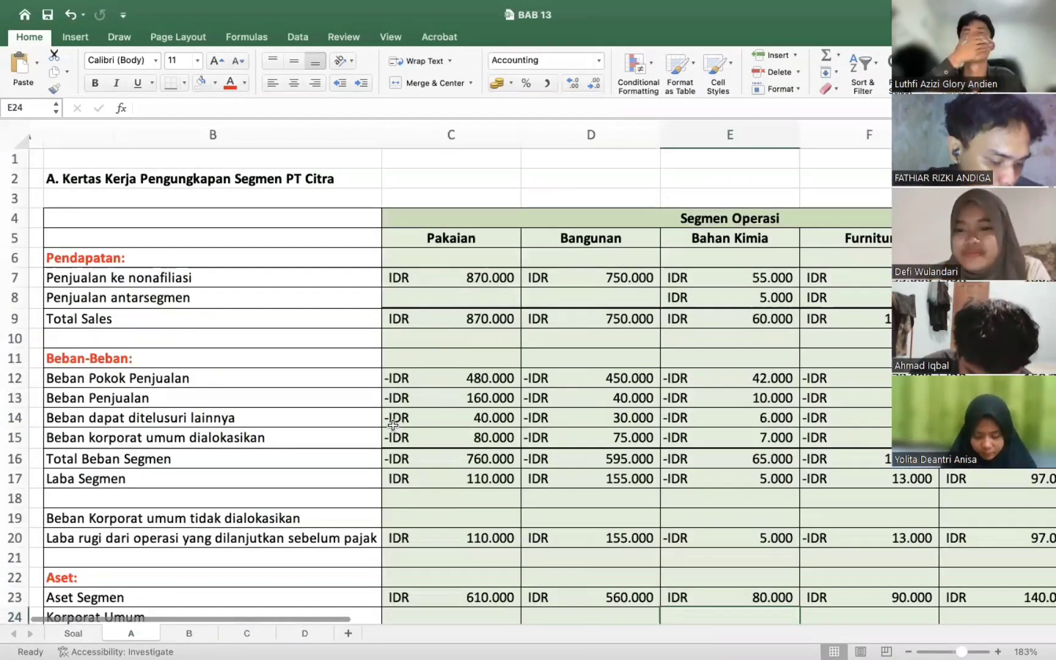
scroll(393, 426, down, 3)
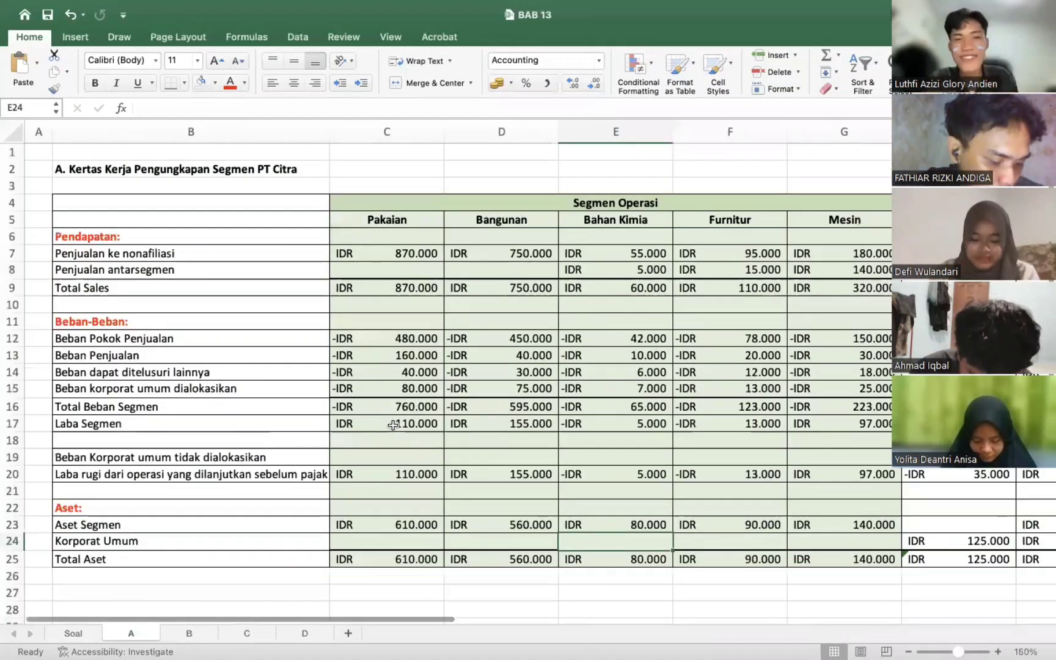
scroll(173, 578, right, 2)
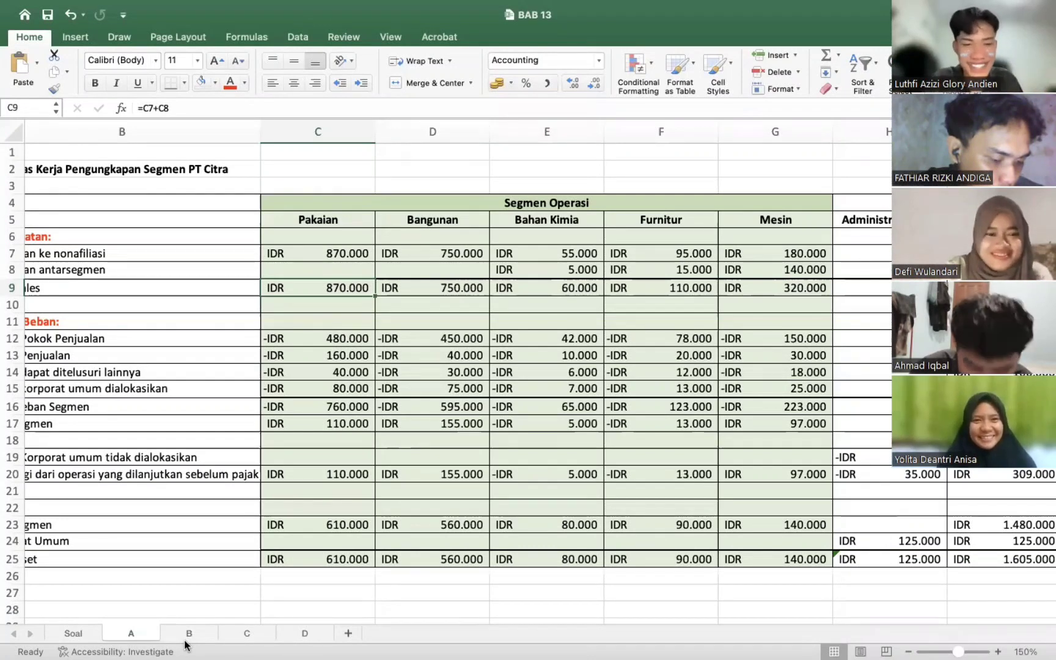
Review Bangunan's Pendapatan result, Pakaian's Laba Segmen result and the segment profit criterion on sheet B
click(150, 634)
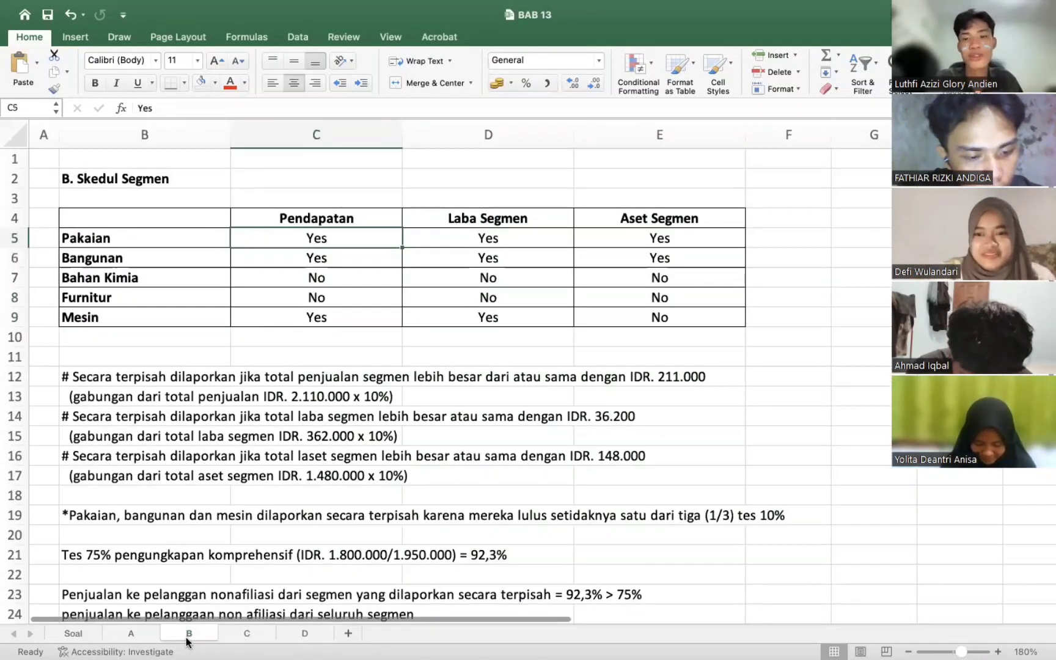
click(316, 259)
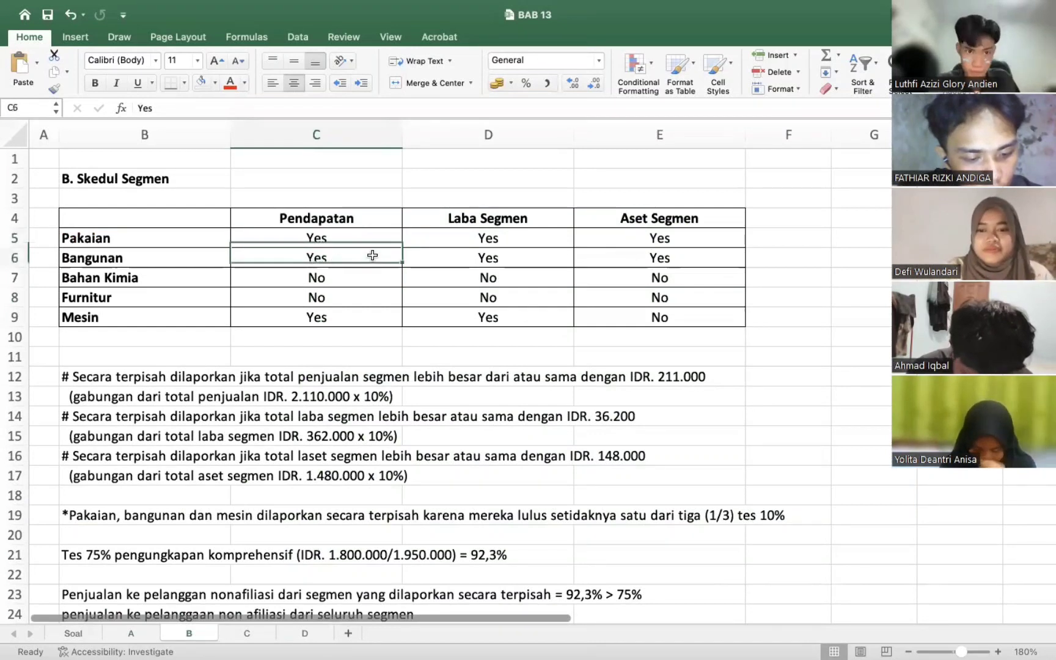
click(474, 235)
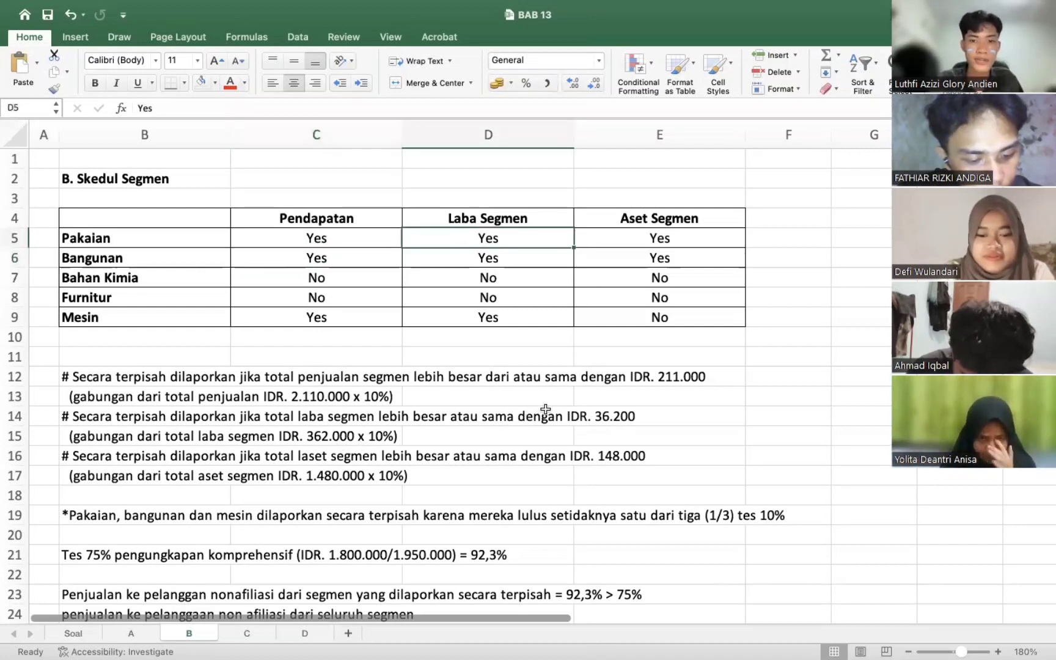
click(581, 416)
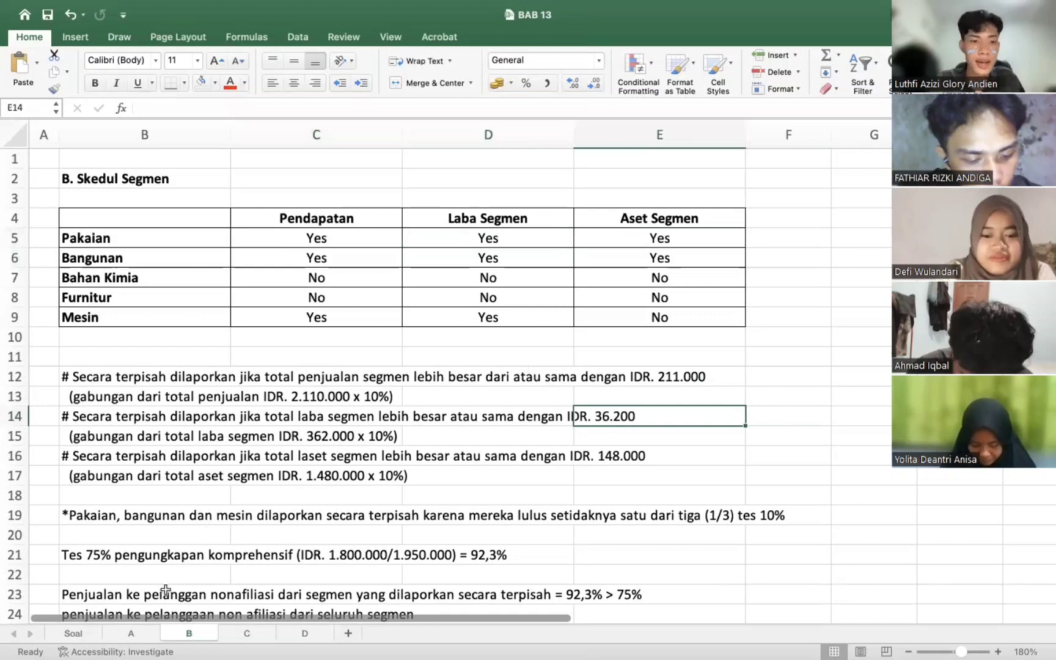
Inspect the Konsolidasi Laba Segmen formula on sheet A and review the Laba Segmen row across the segments
key(ctrl+Page_Up)
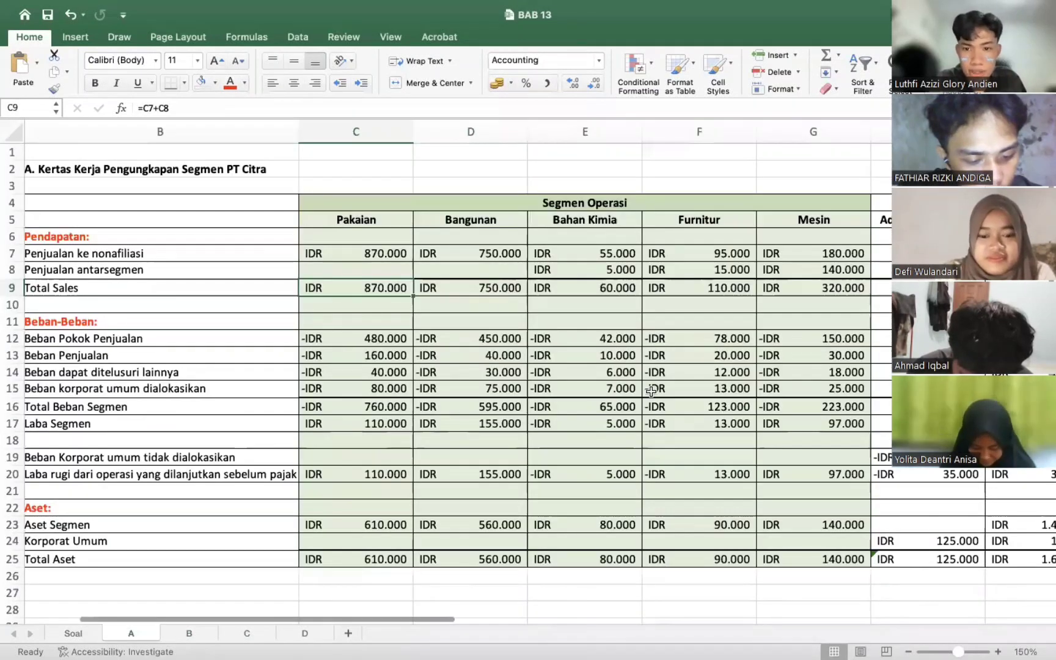
scroll(652, 390, right, 5)
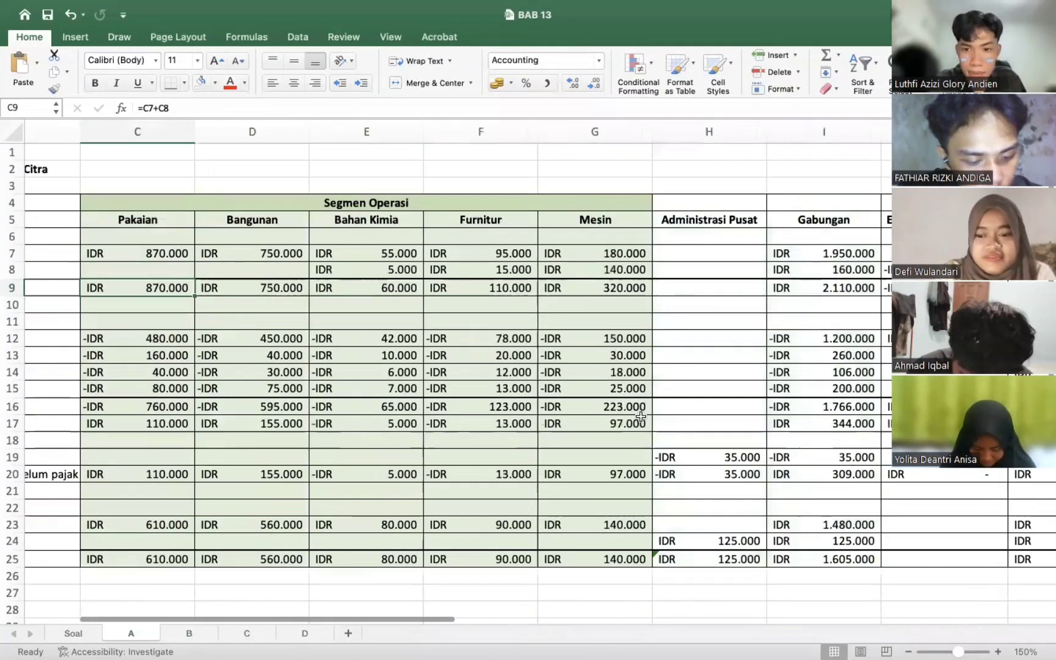
scroll(640, 416, right, 6)
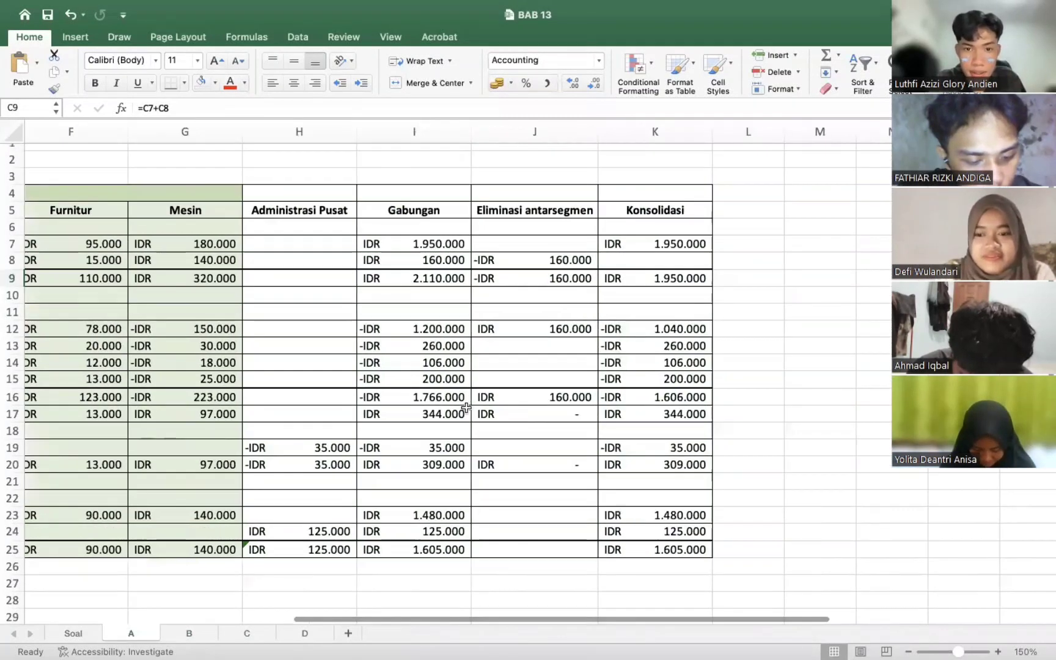
click(710, 413)
scroll(573, 407, left, 2)
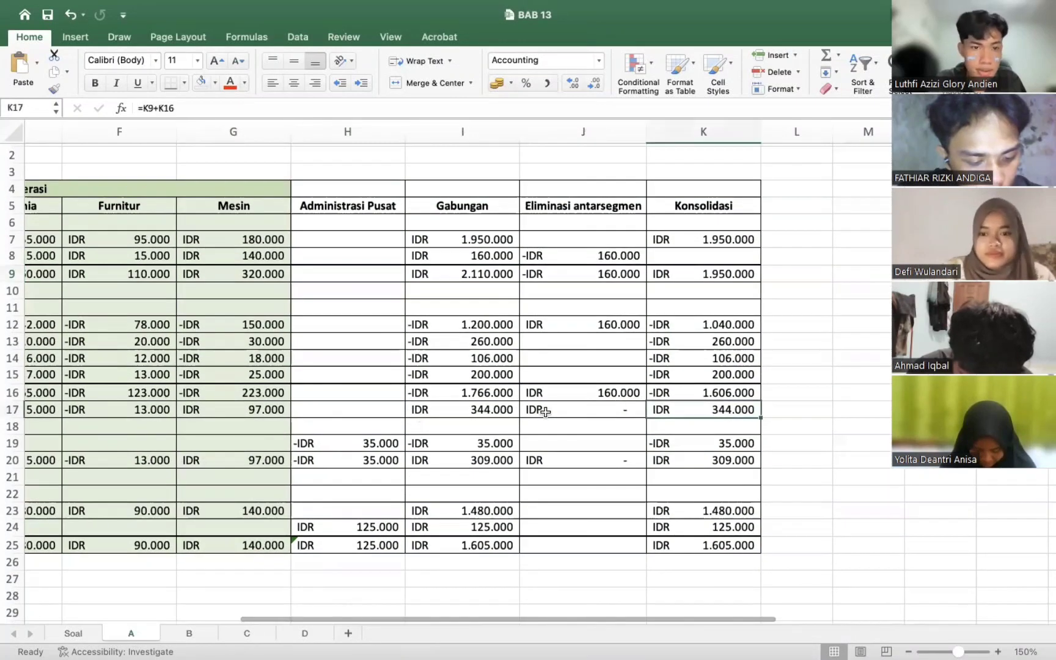
scroll(545, 413, left, 8)
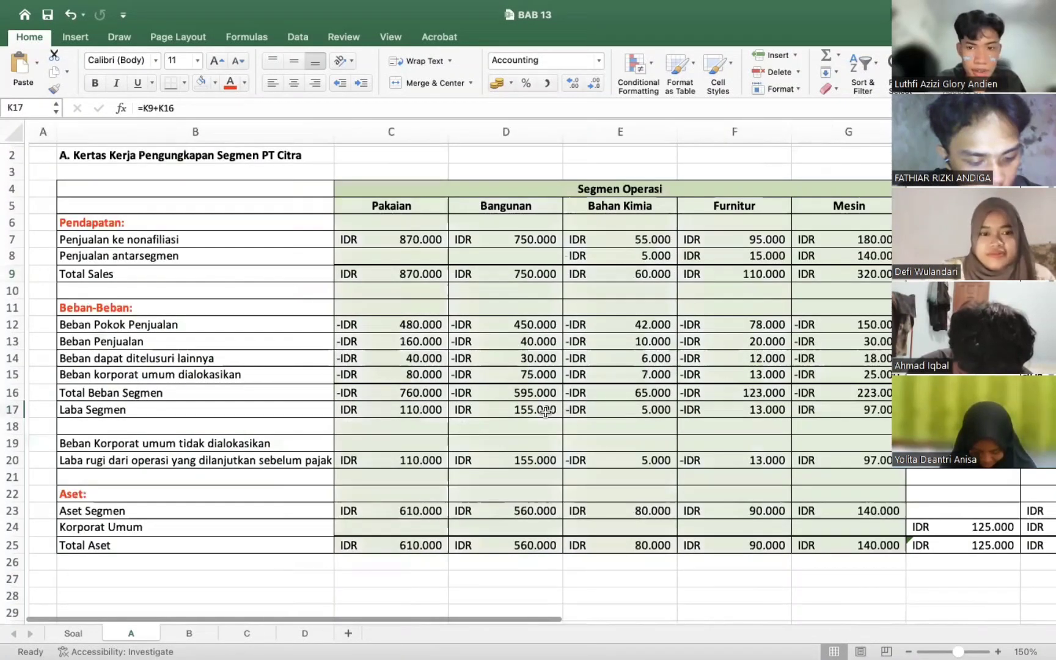
Correct the combined segment profit in sheet B's profit calculation note to IDR. 344.000
scroll(545, 412, right, 3)
scroll(543, 411, right, 2)
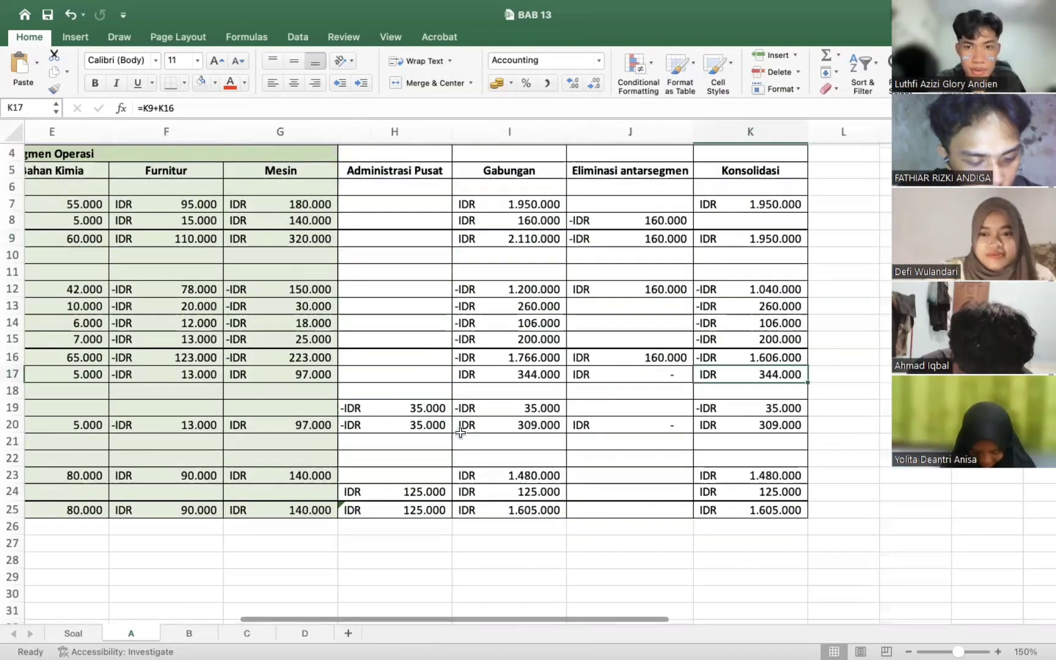
scroll(379, 452, right, 2)
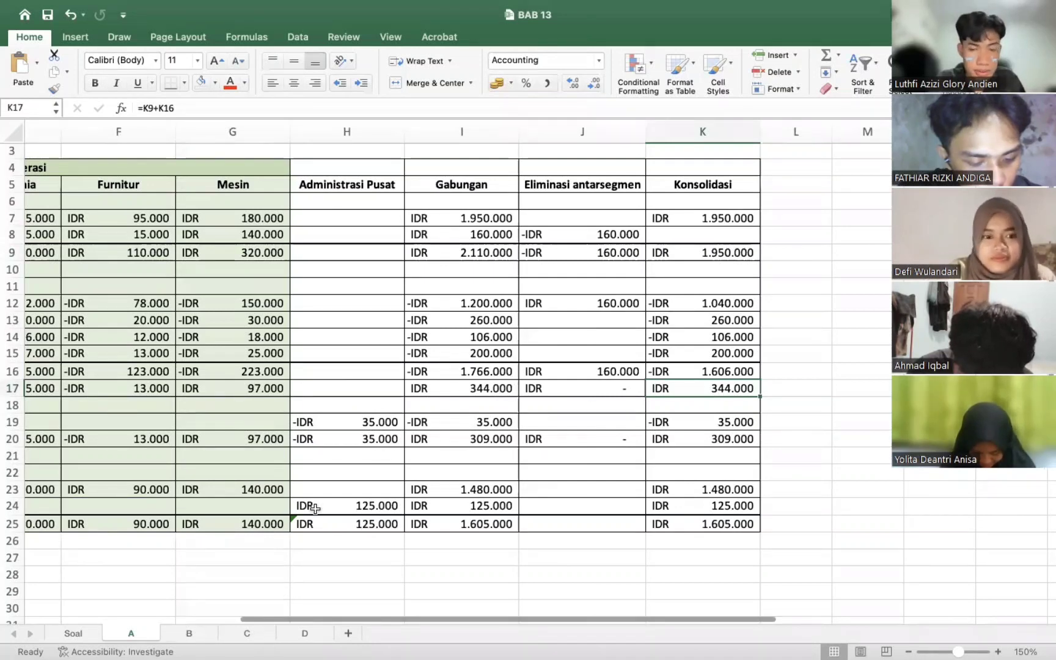
click(162, 636)
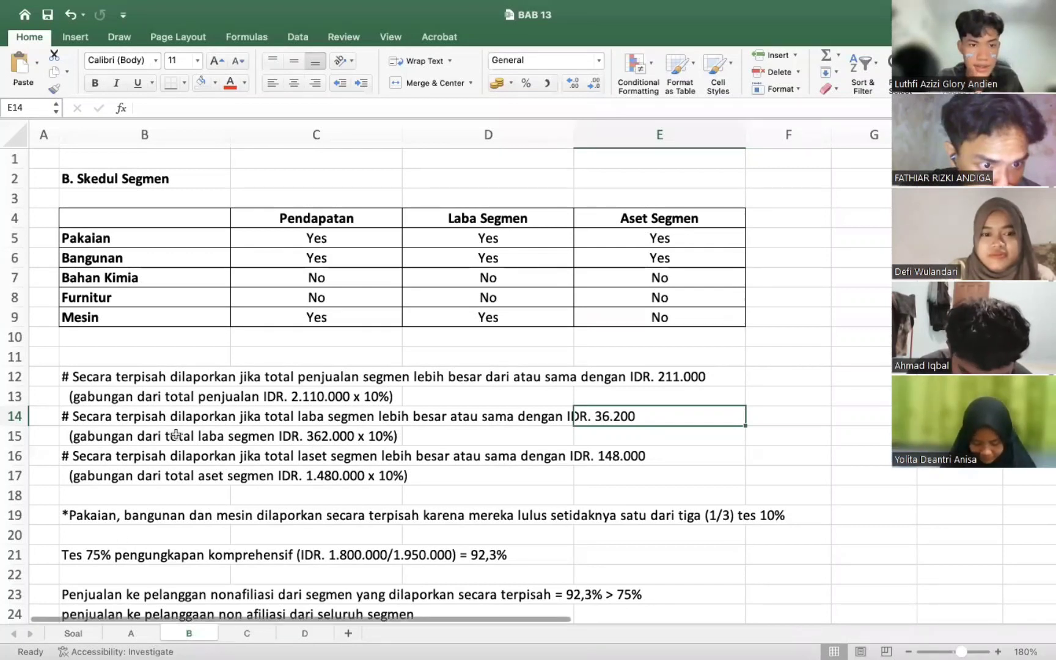
double_click(328, 436)
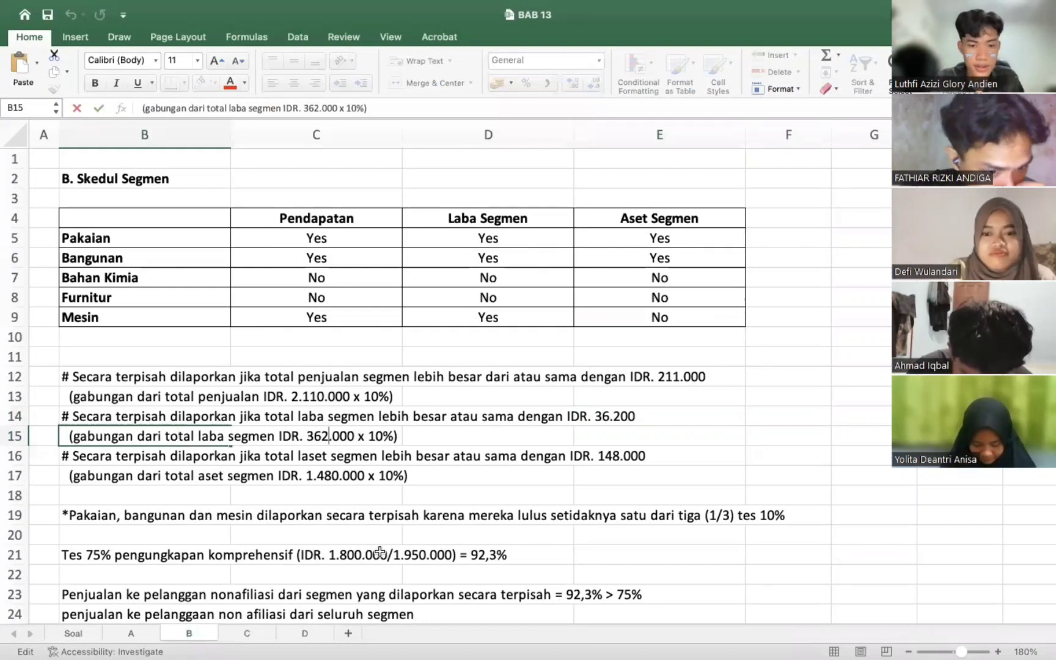
key(BackSpace)
key(BackSpace)
text(44)
click(316, 575)
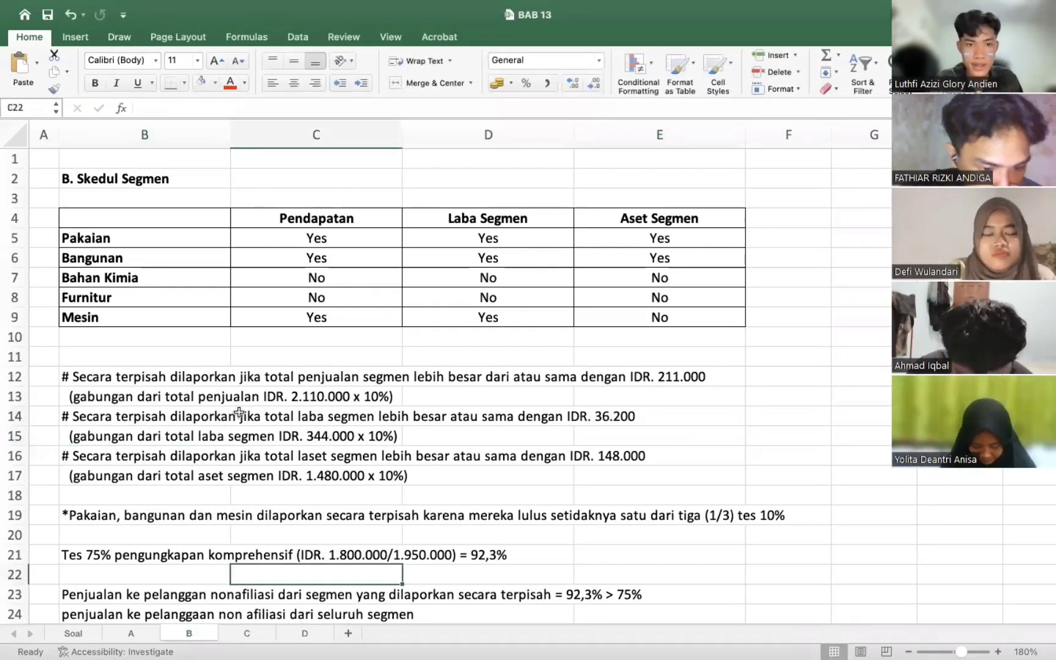
Set the segment profit reporting threshold in the criterion line on sheet B to IDR. 34.400
double_click(150, 418)
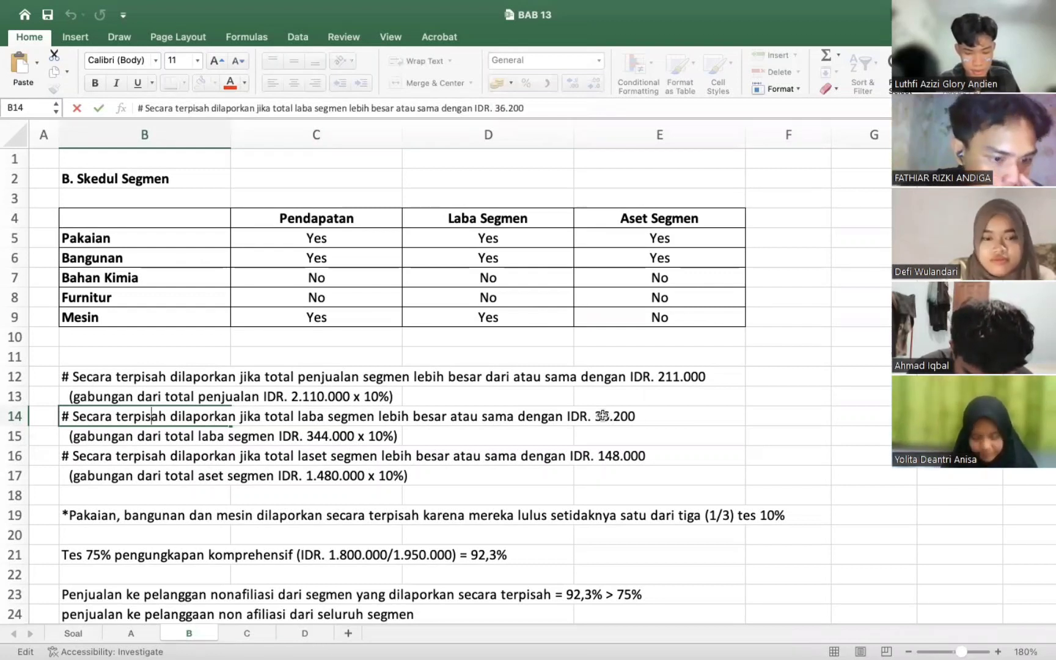
double_click(197, 417)
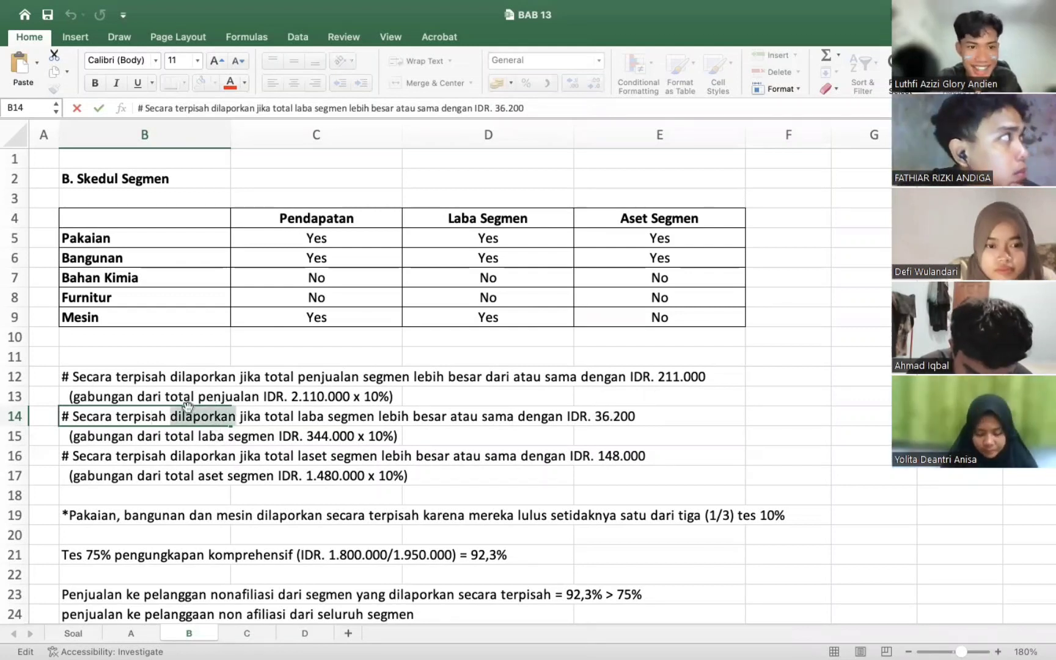
click(140, 421)
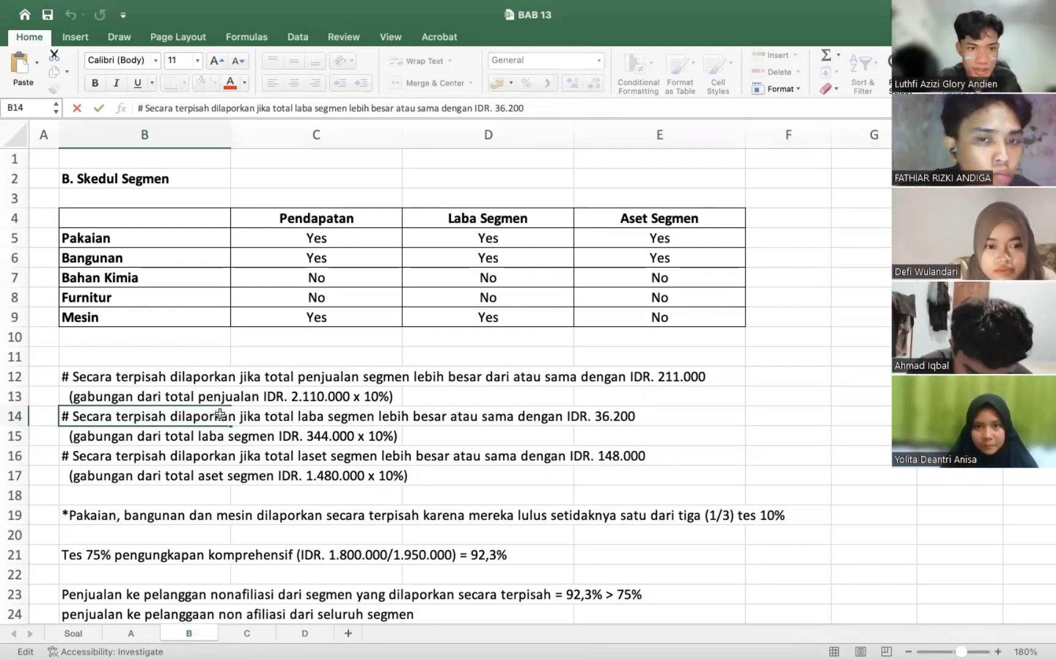
double_click(141, 417)
click(220, 416)
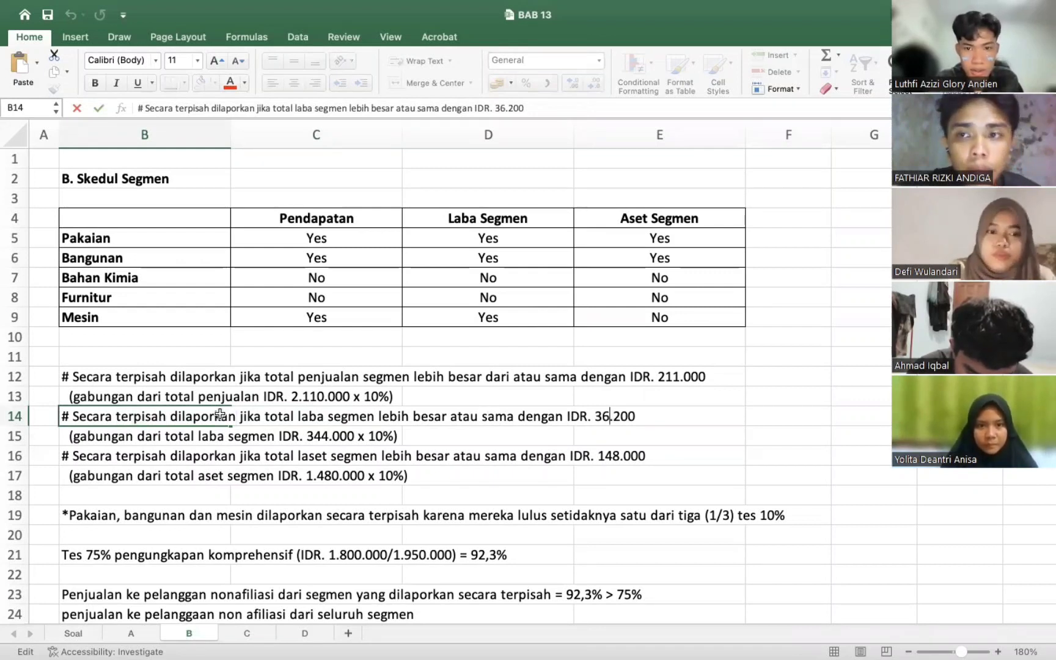
click(624, 416)
key(BackSpace)
text(4)
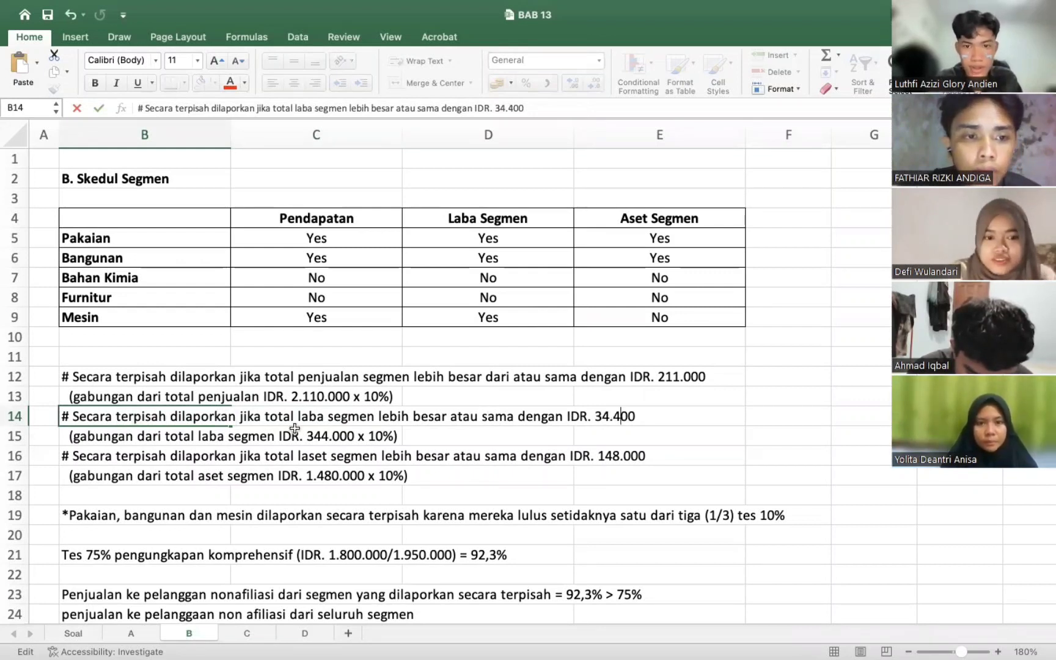
key(Return)
click(457, 332)
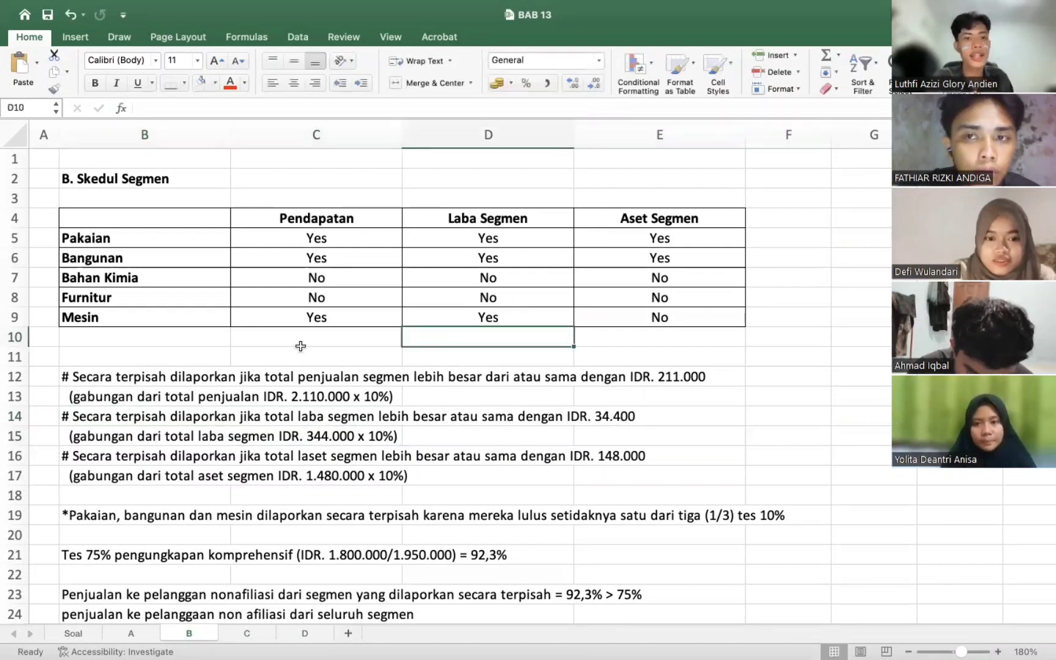
Check Pakaian's Laba Segmen result on sheet B against its Laba Segmen figure and formula on sheet A
click(530, 242)
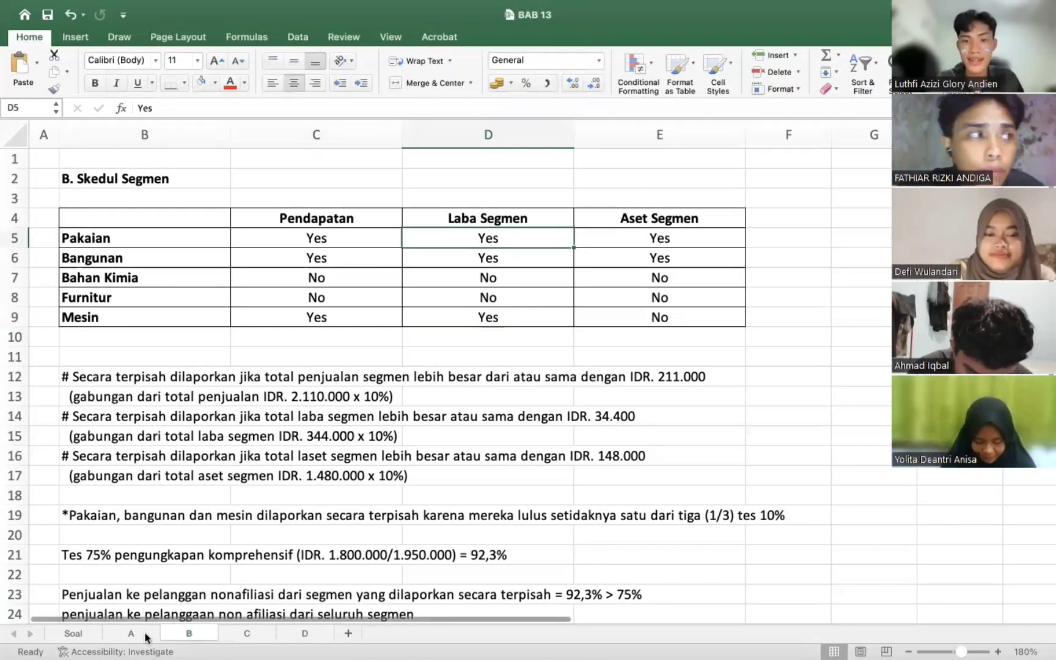
key(ctrl+Page_Up)
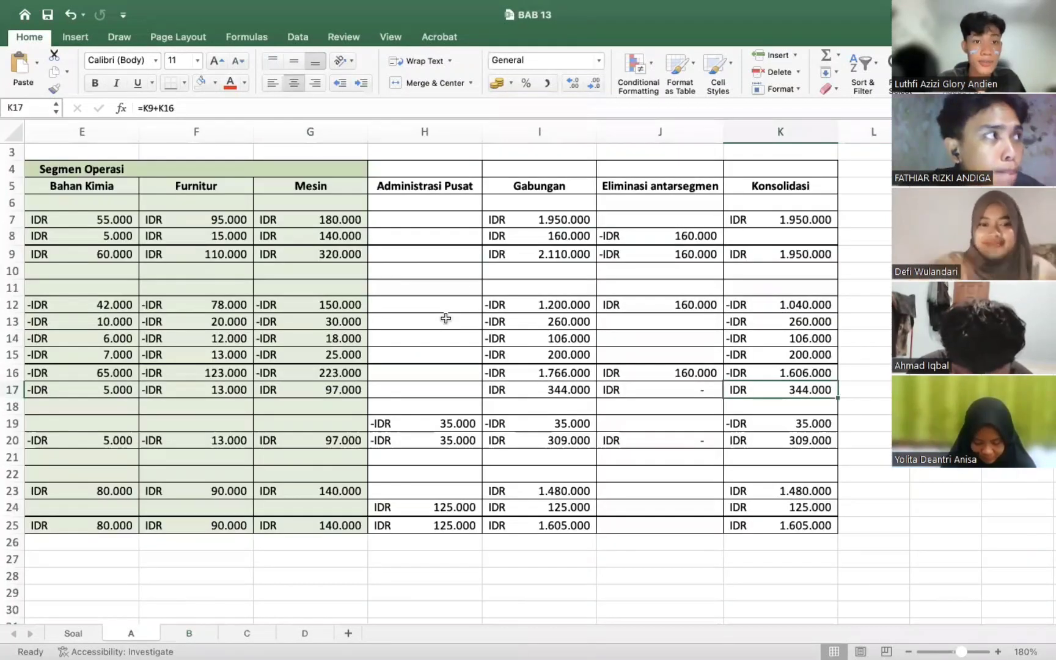
scroll(431, 252, left, 2)
scroll(432, 276, down, 3)
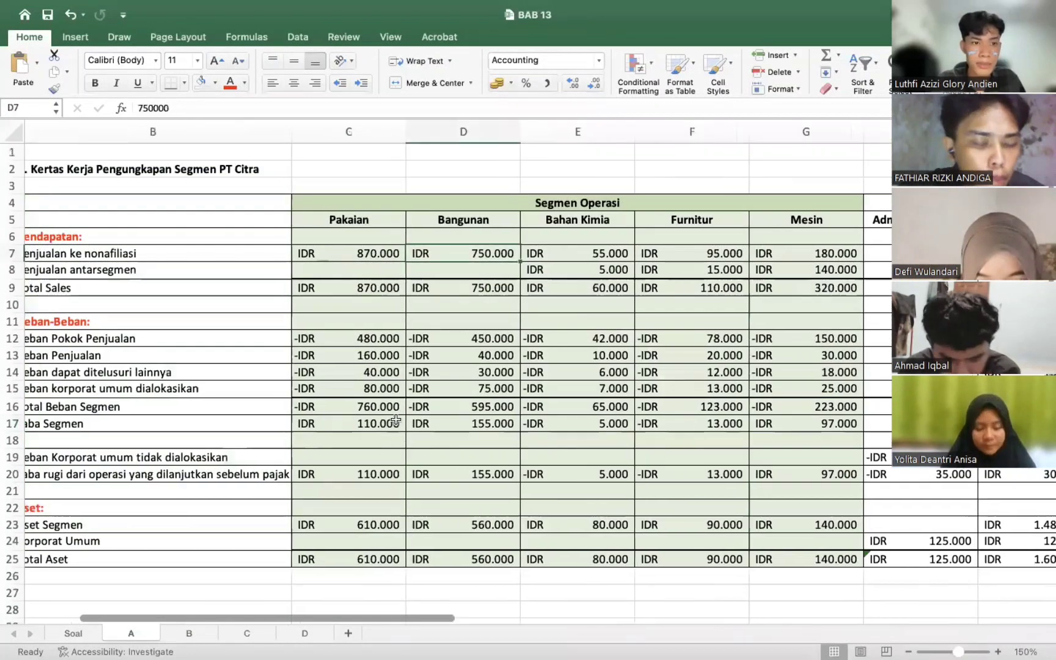
scroll(396, 421, left, 2)
click(397, 422)
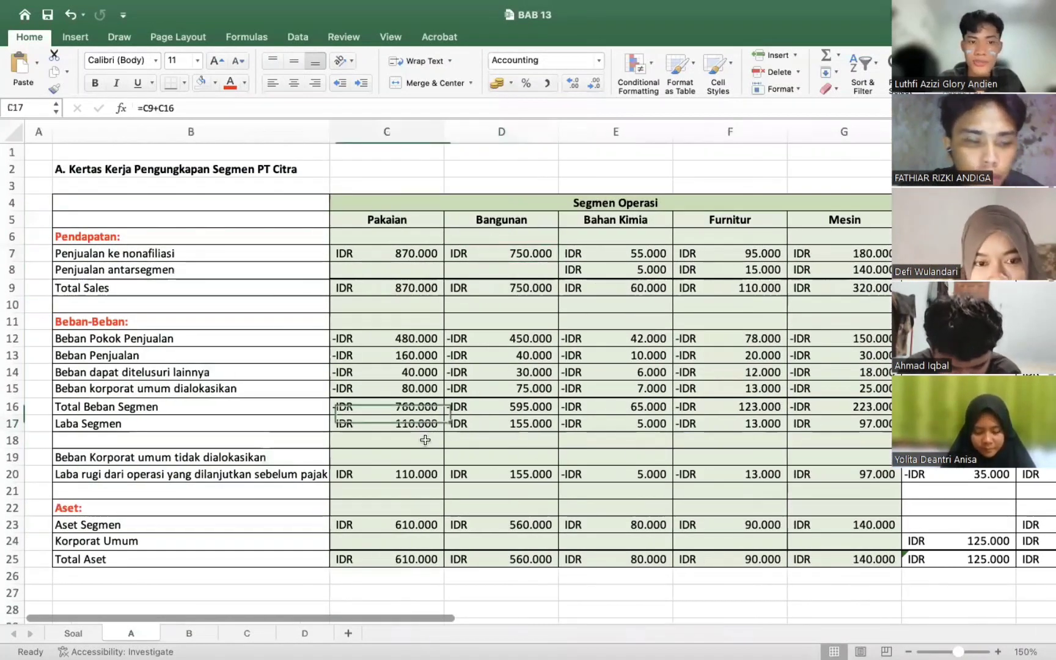
click(390, 457)
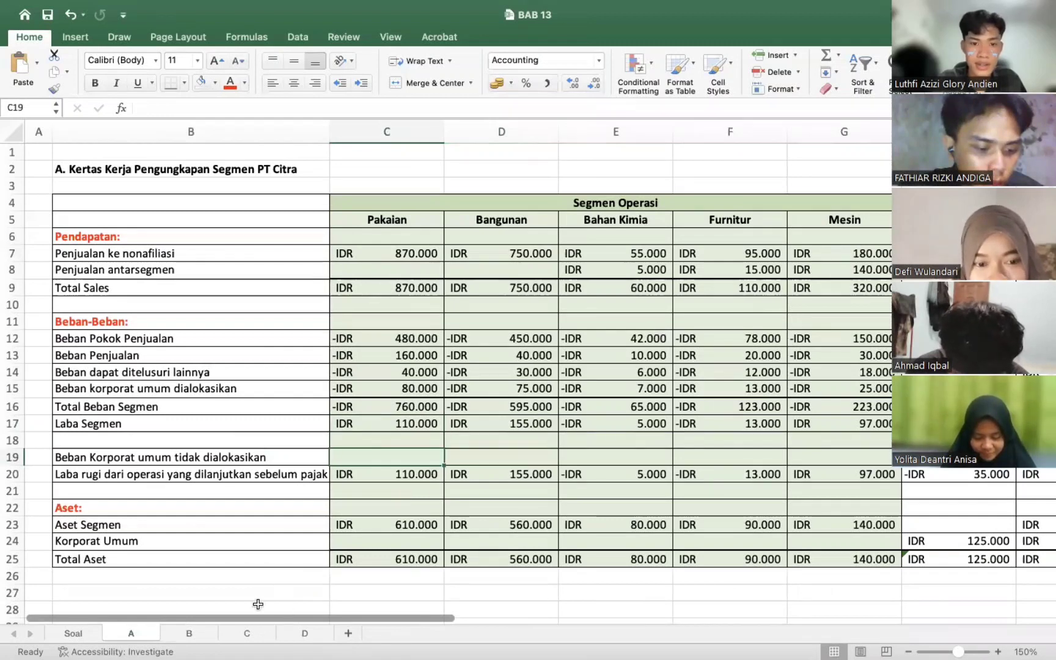
Return to sheet B and review the note on how the segment asset threshold is calculated
click(305, 634)
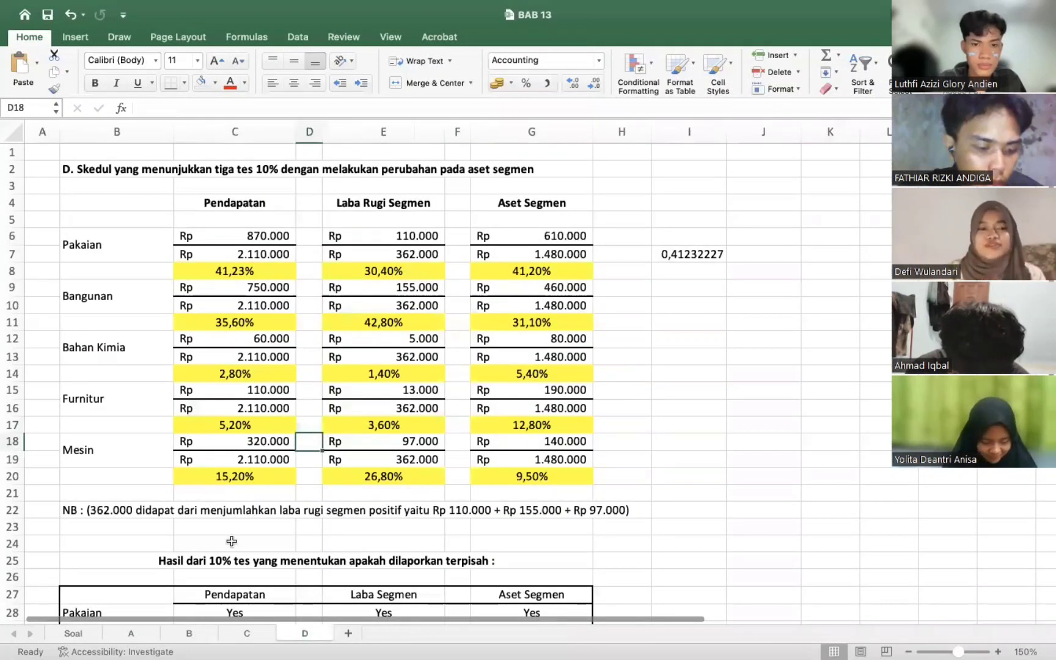
key(ctrl+Page_Up)
key(ctrl+Page_Up)
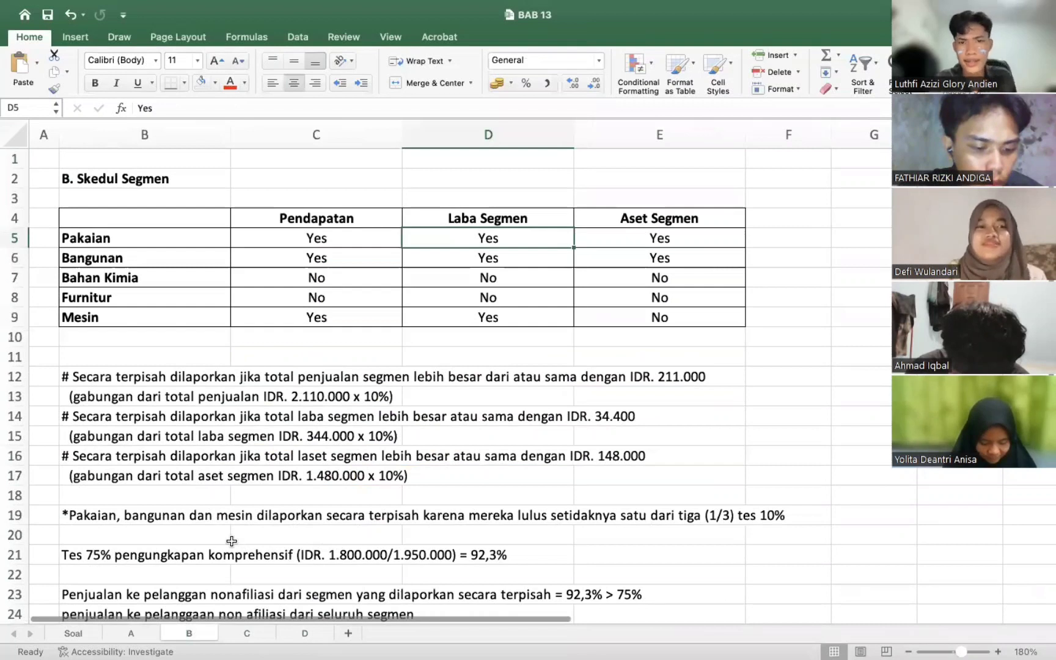
scroll(232, 541, down, 1)
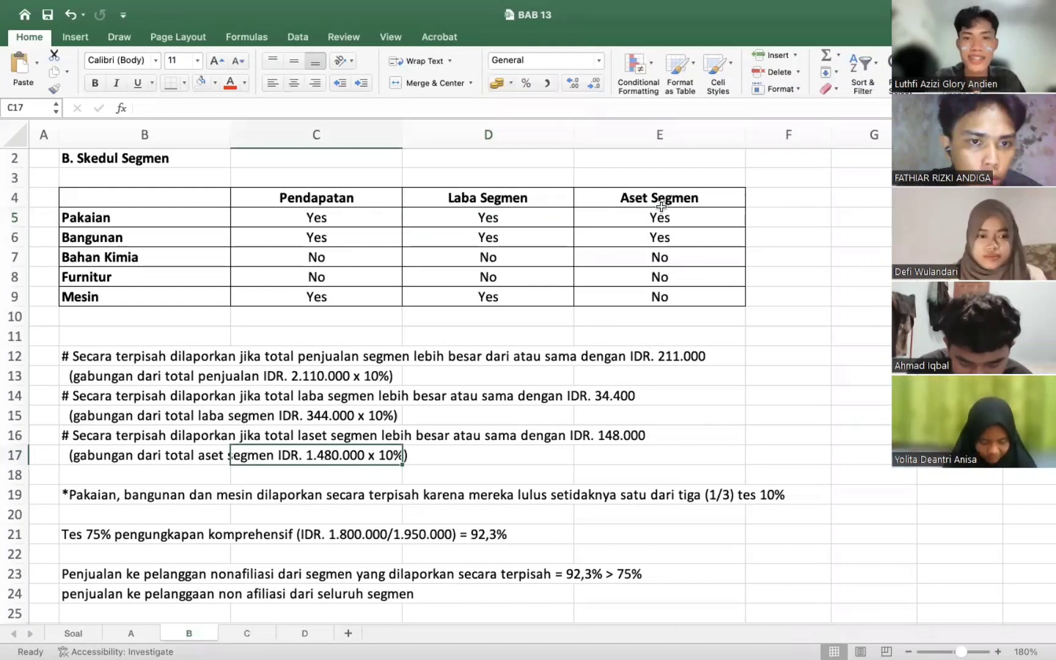
click(102, 460)
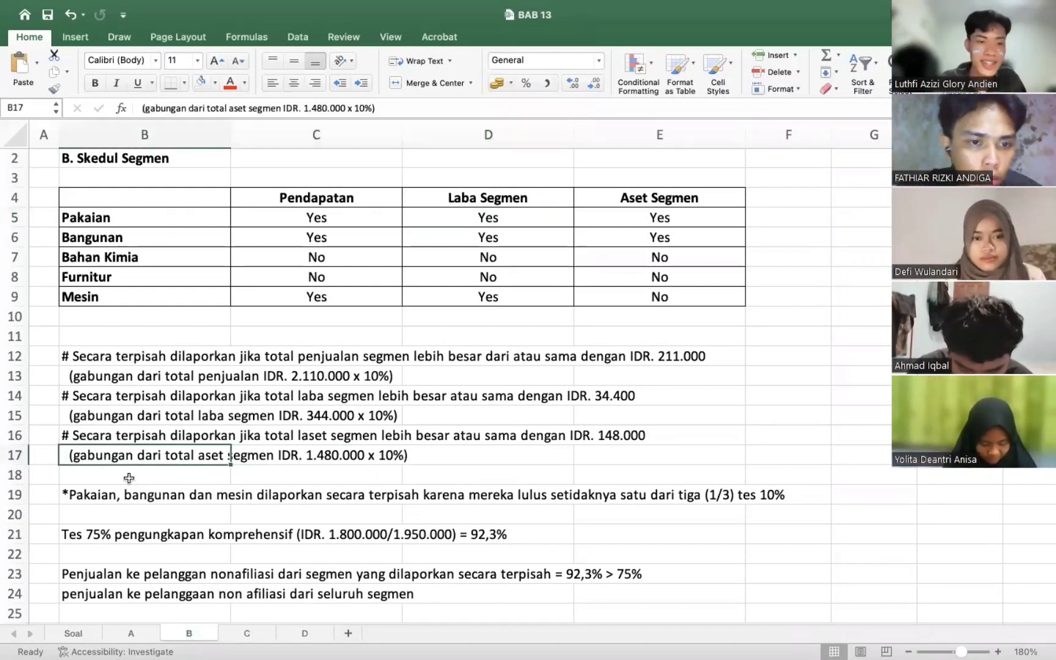
key(Return)
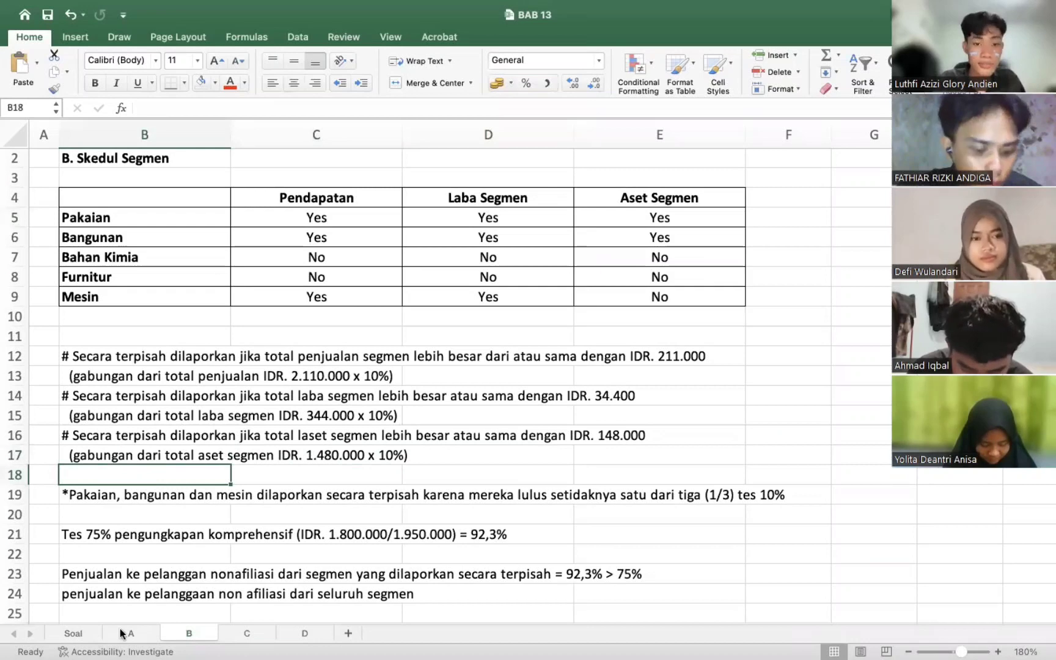
Inspect the Gabungan formula for Aset Segmen on sheet A
key(ctrl+Page_Up)
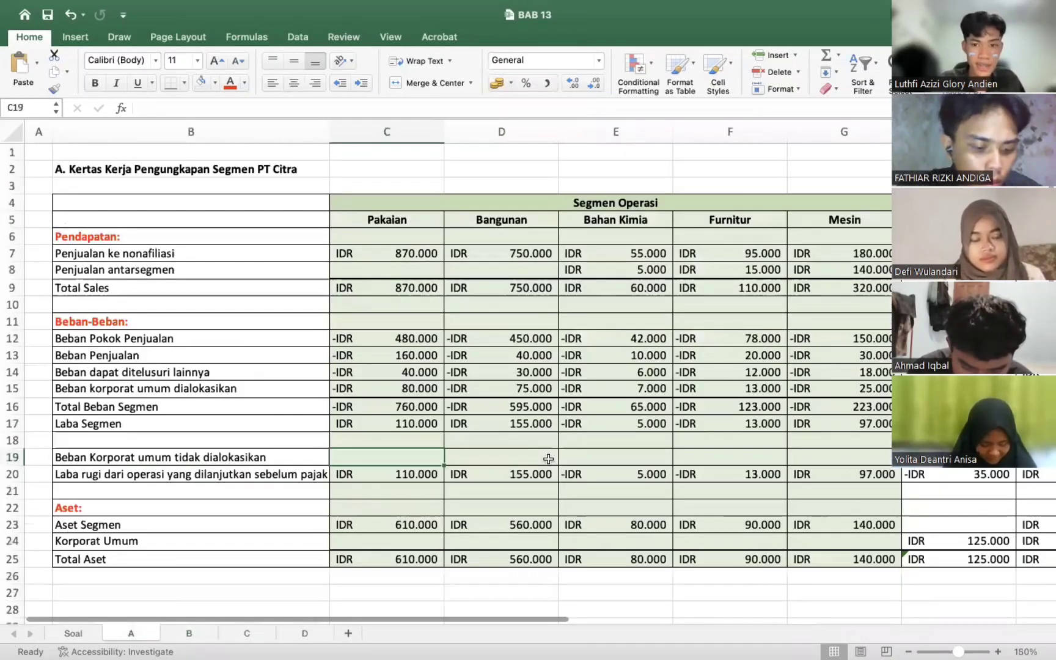
scroll(547, 458, down, 2)
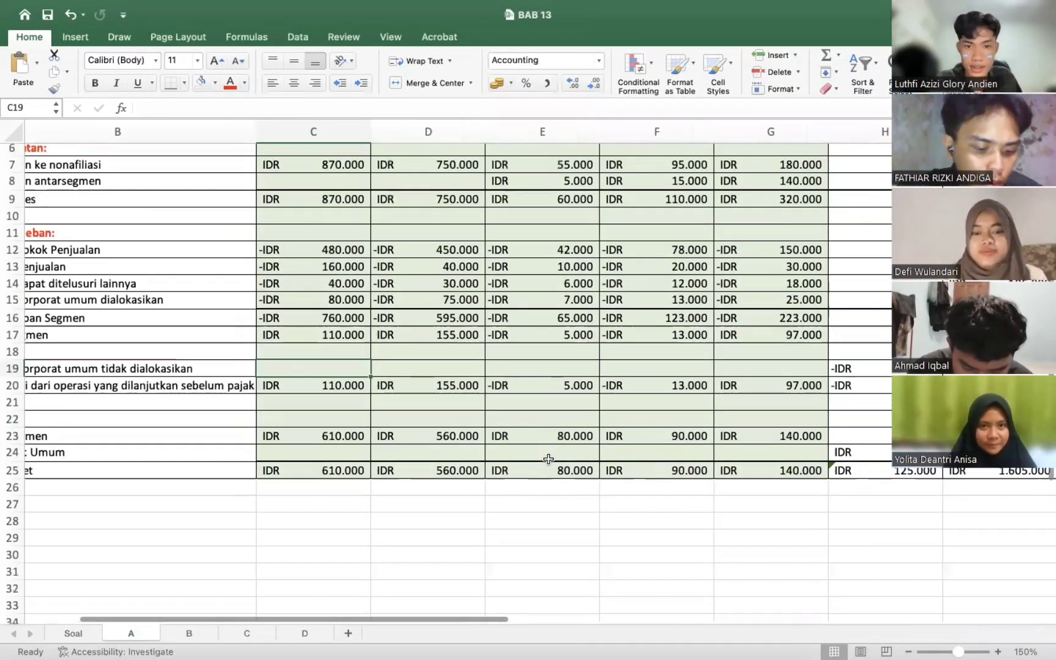
scroll(524, 452, right, 5)
scroll(518, 419, right, 3)
click(518, 420)
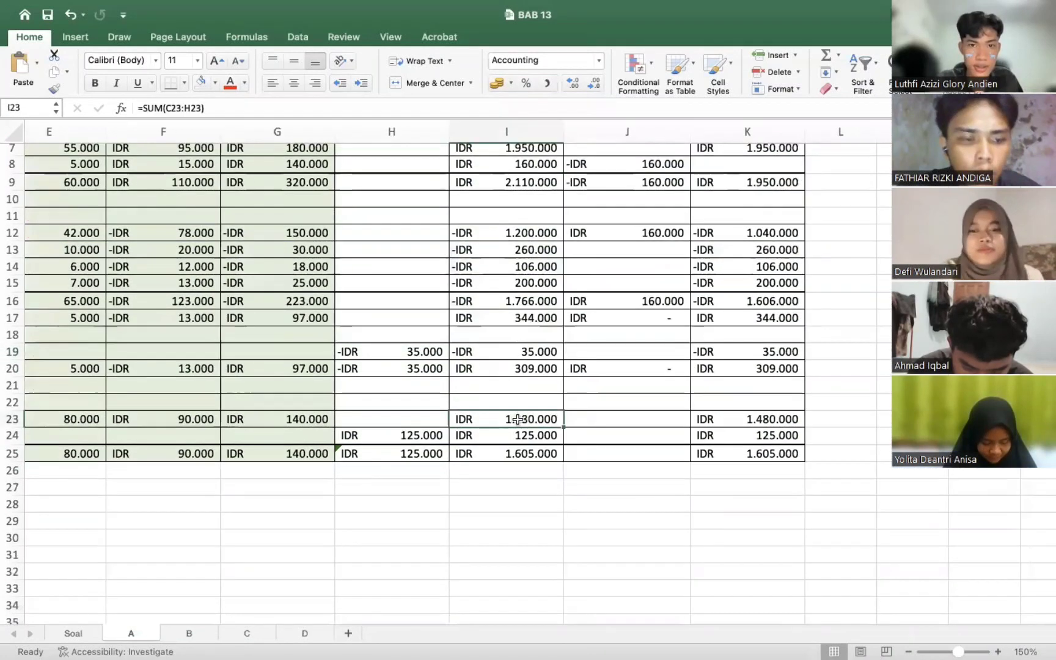
scroll(518, 420, left, 2)
scroll(518, 419, up, 1)
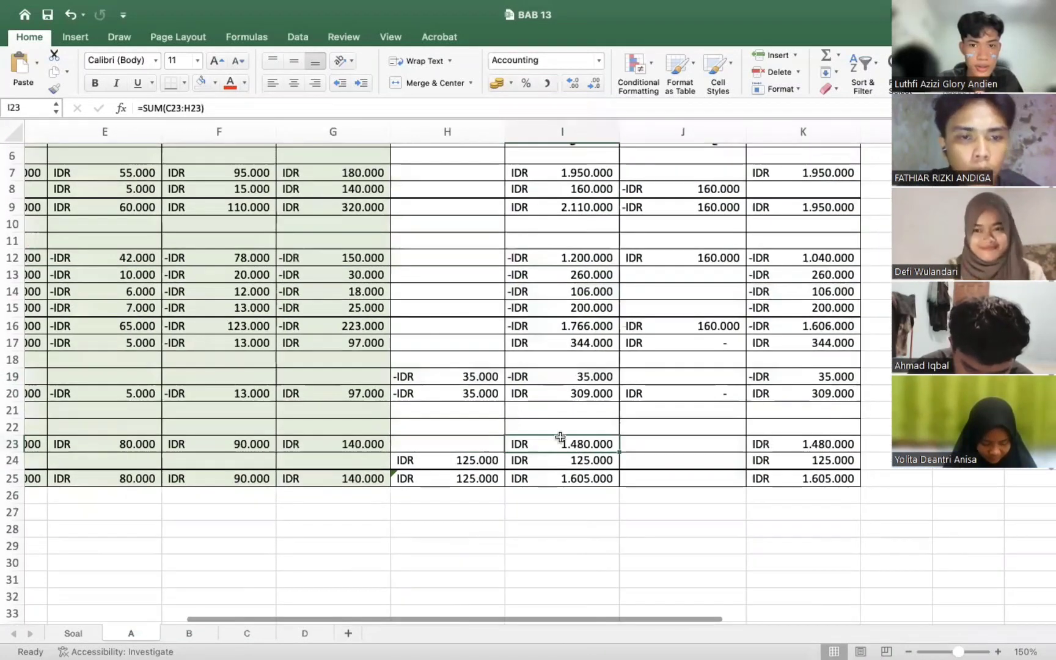
key(Return)
Compare the Aset Segmen figures across the operating segments with the Gabungan total
scroll(561, 436, left, 5)
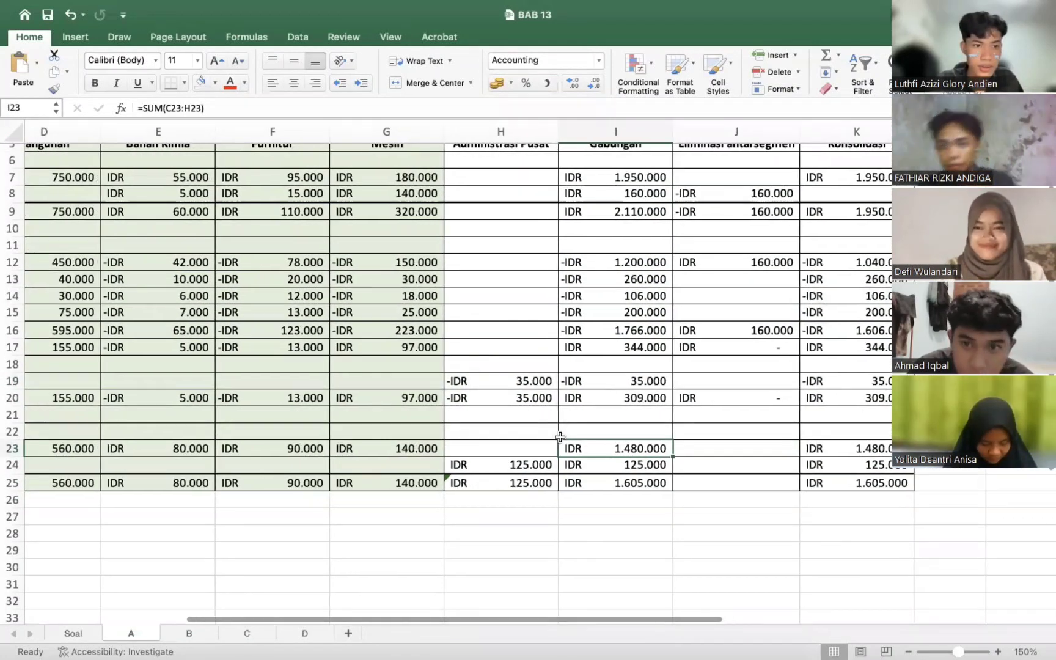
scroll(561, 437, left, 2)
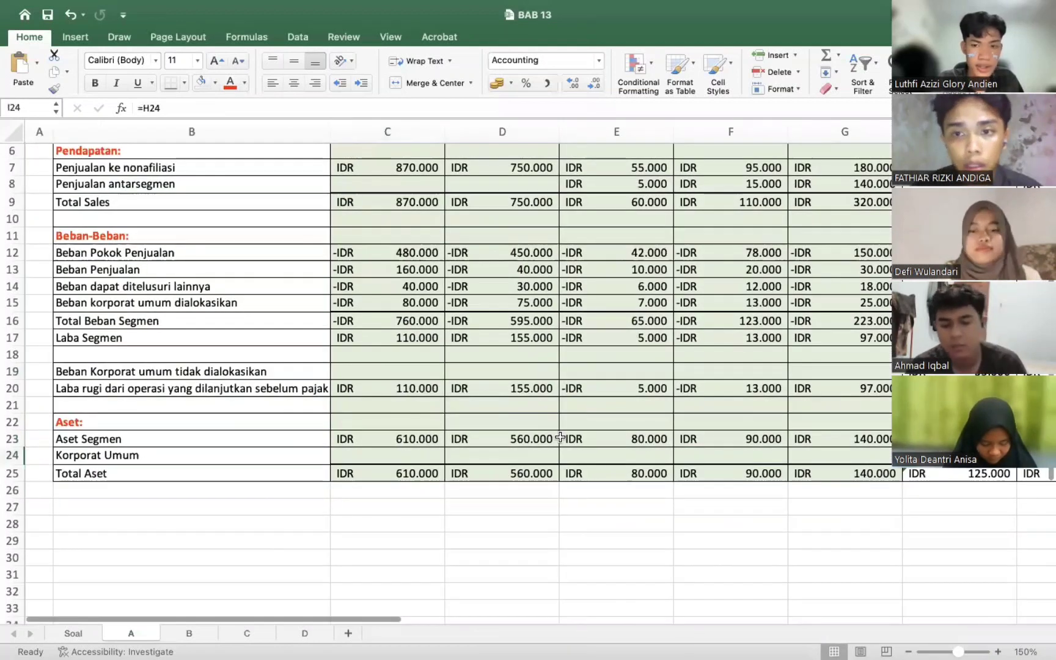
scroll(598, 462, right, 2)
scroll(598, 462, left, 2)
scroll(599, 462, up, 1)
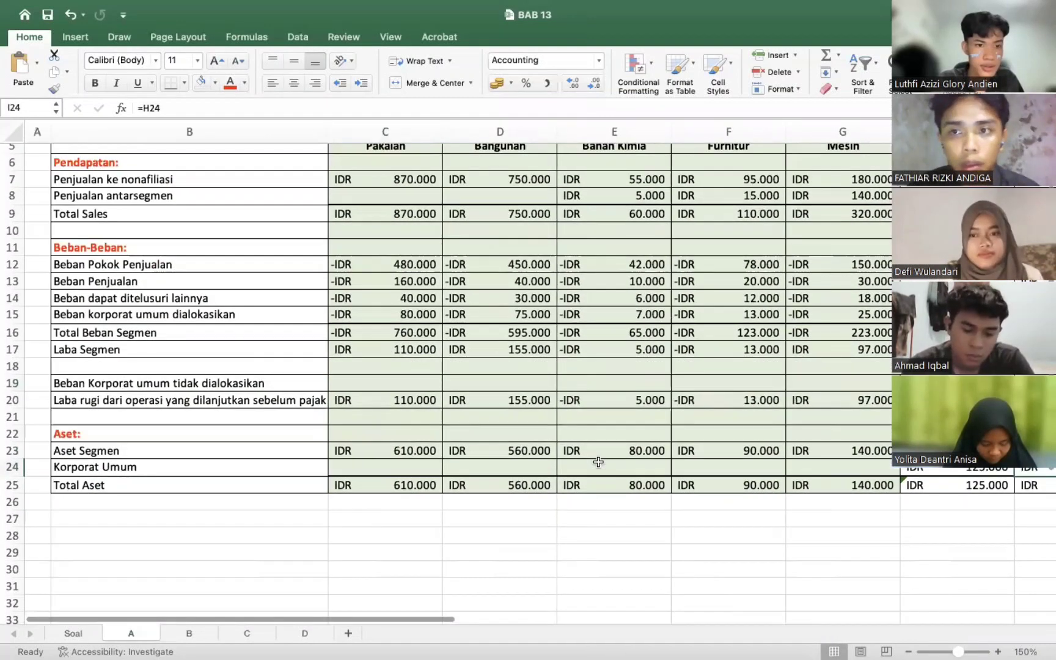
scroll(585, 457, right, 1)
scroll(600, 456, right, 5)
click(616, 452)
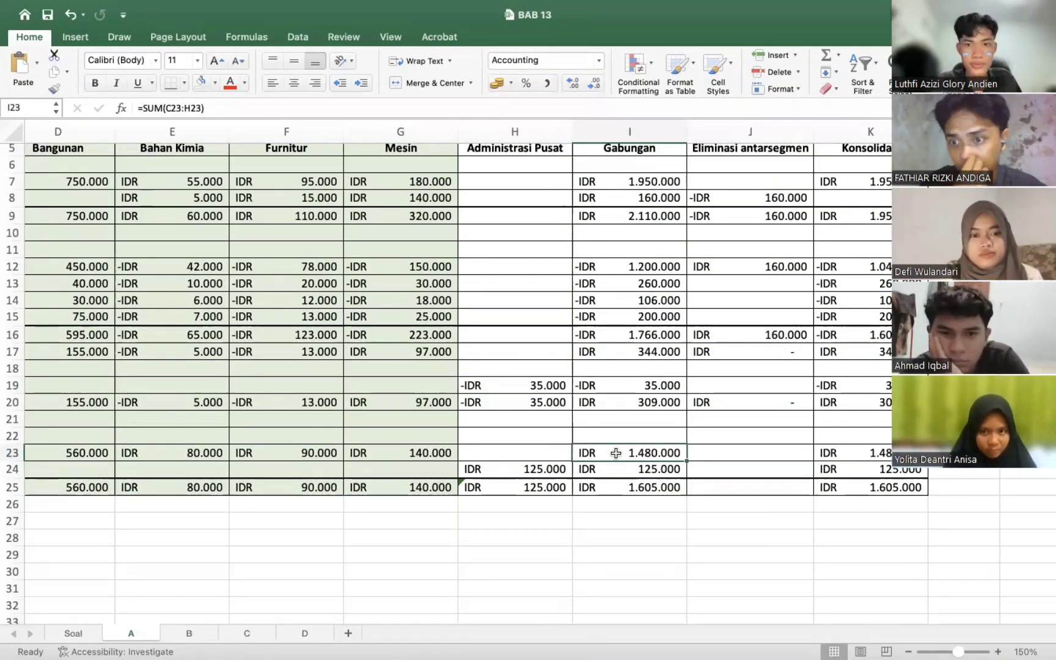
scroll(531, 458, right, 3)
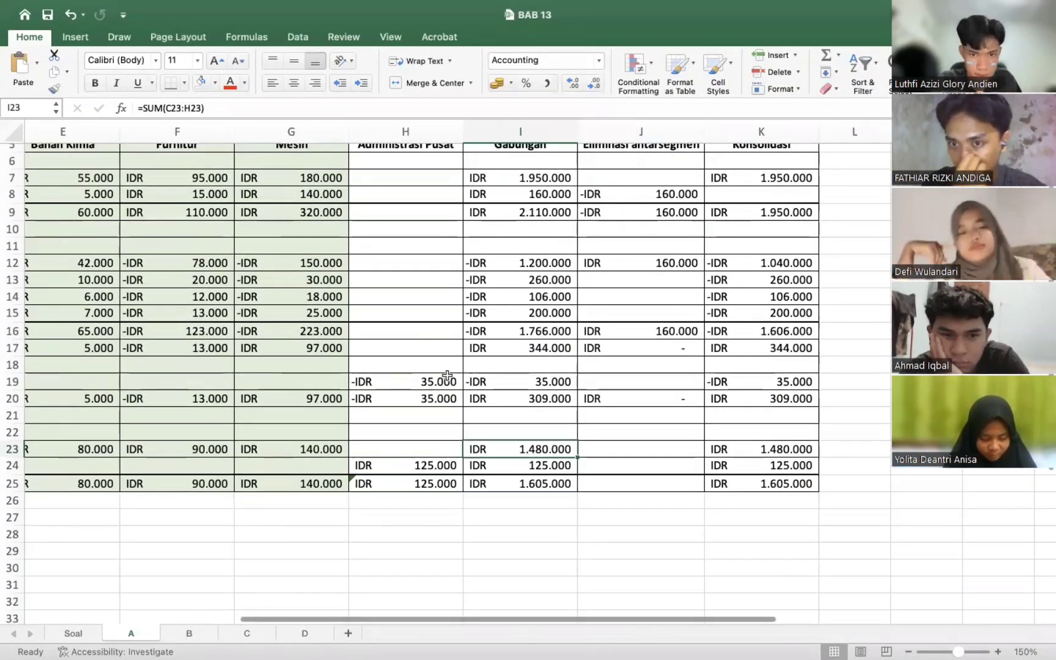
Review the segment asset criterion on sheet B and check Pakaian's Aset Segmen figure on sheet A against it
key(ctrl+Page_Down)
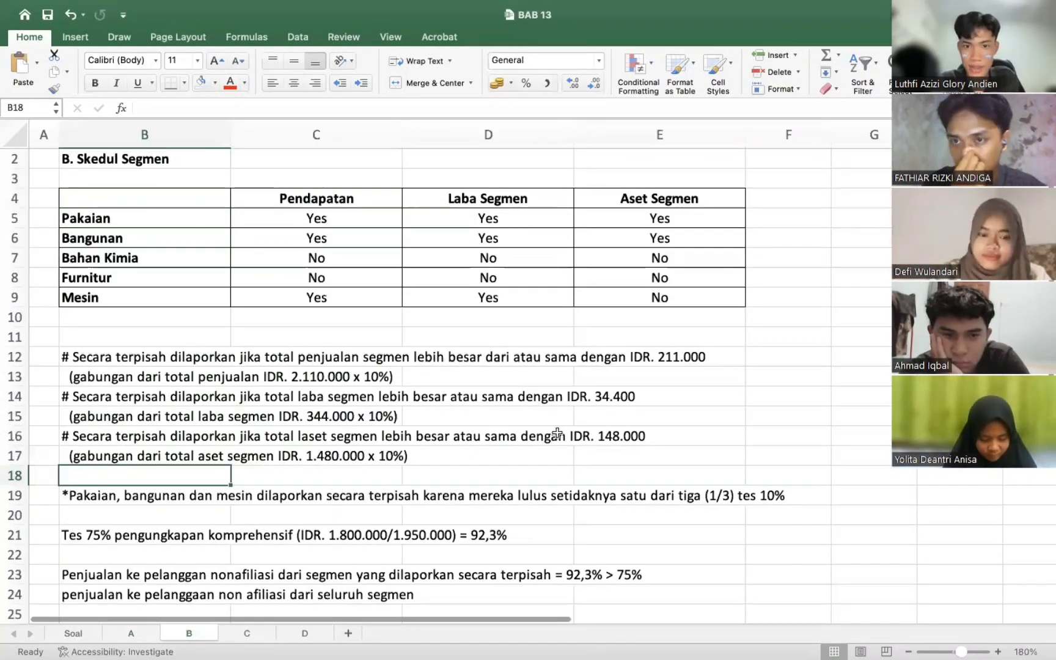
click(163, 437)
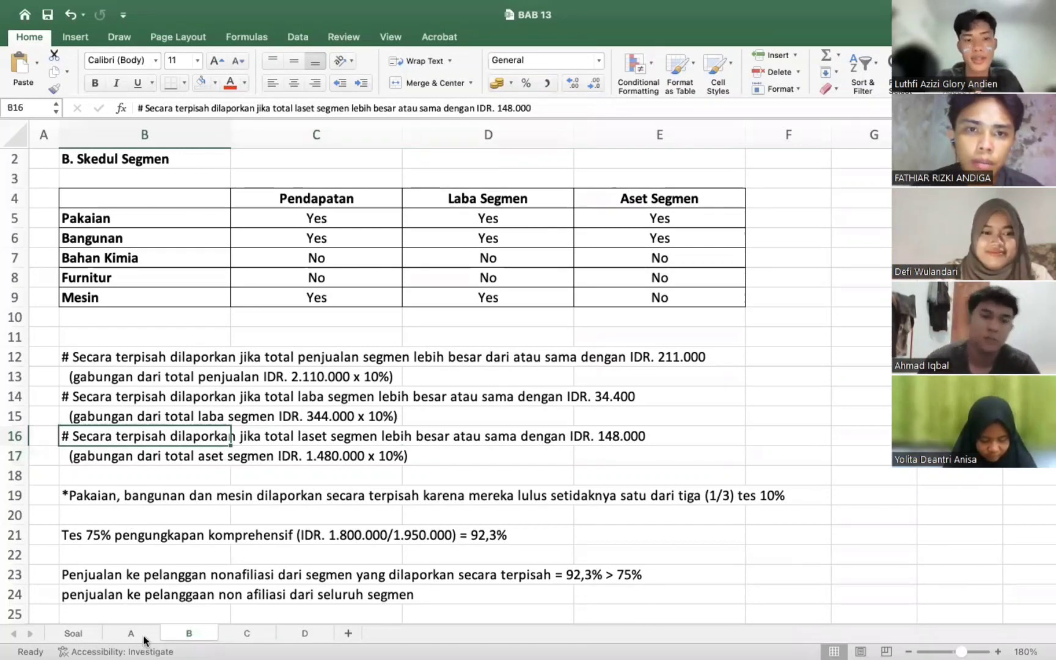
key(ctrl+Page_Up)
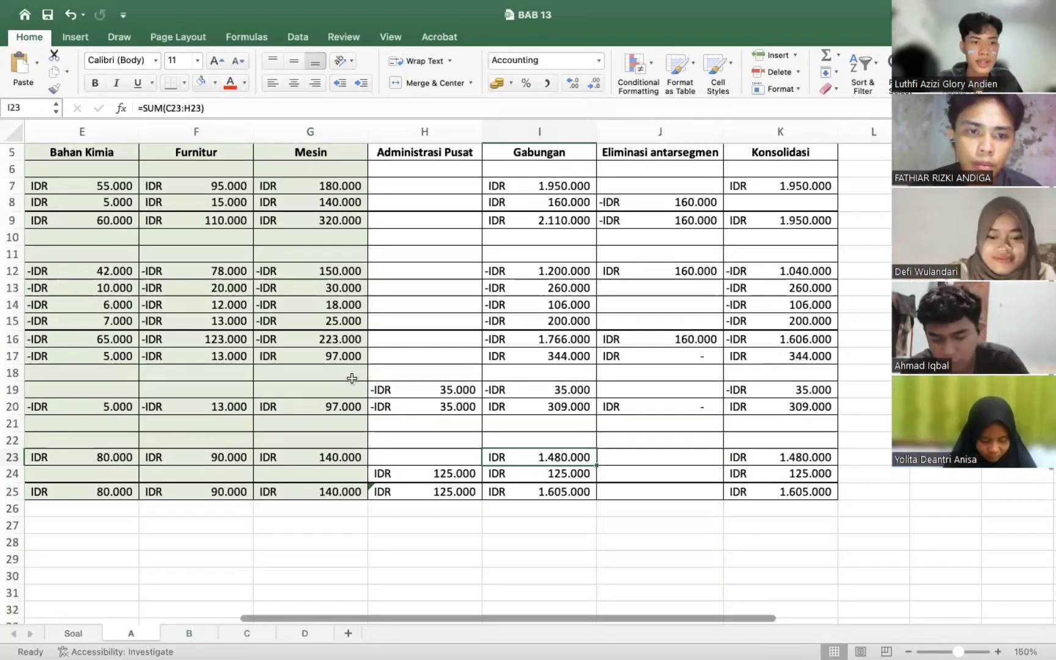
scroll(352, 379, left, 5)
key(Left)
key(Left)
key(Up)
key(Up)
key(Up)
key(Up)
key(Up)
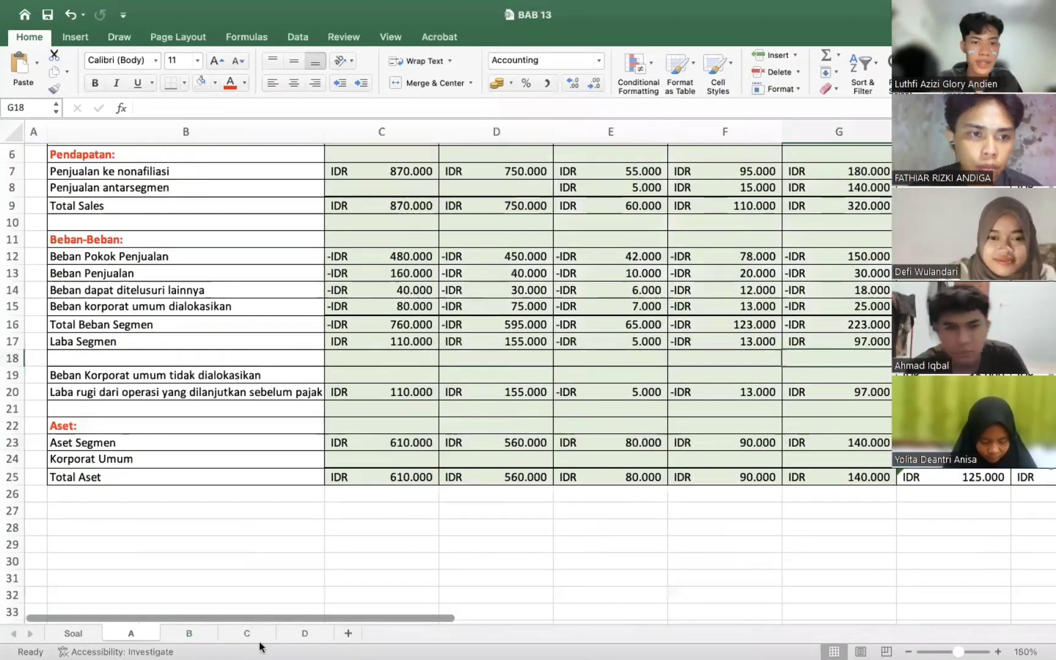
key(Left)
key(Left)
key(Left)
key(Left)
key(Down)
key(Down)
key(Down)
key(Down)
key(Down)
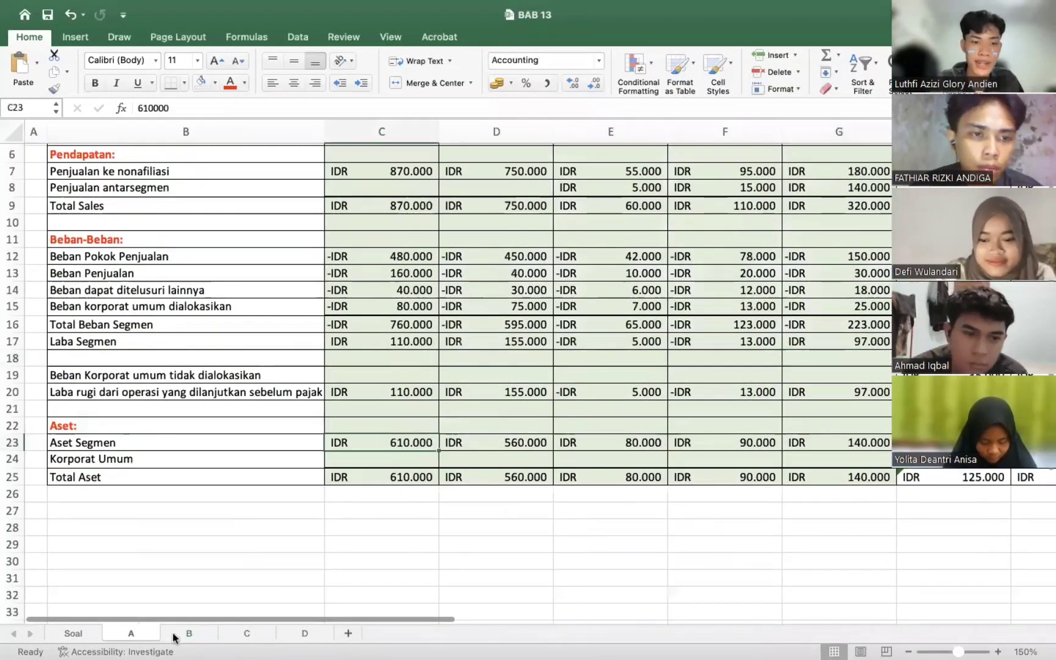
Return to sheet B and review the Pendapatan entries for Bangunan, Bahan Kimia and Furnitur in the segment schedule
click(305, 634)
click(189, 633)
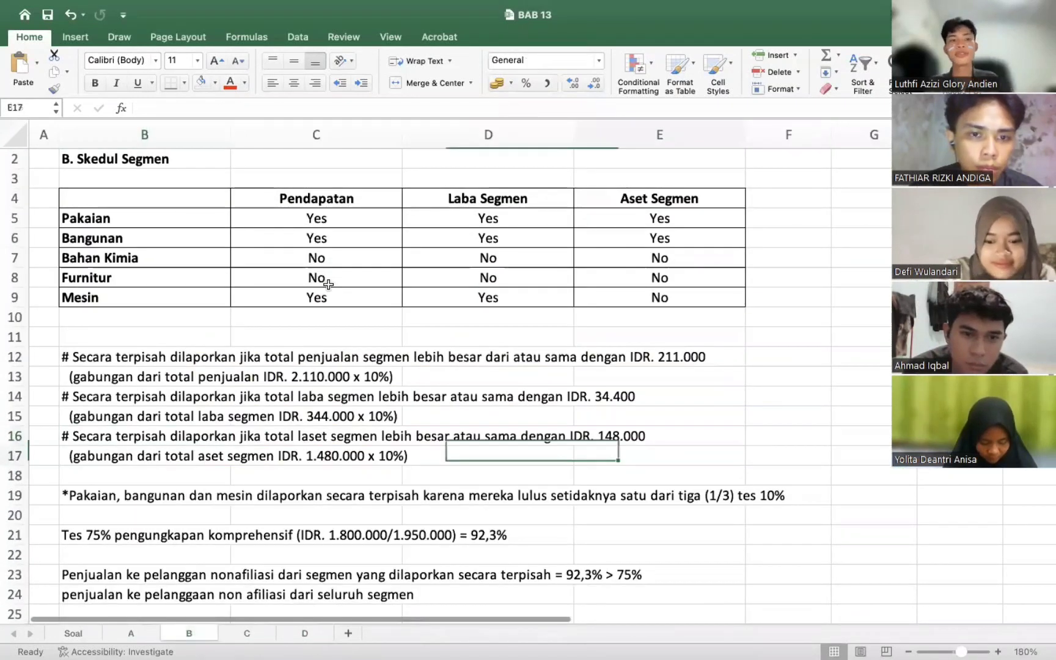
click(337, 242)
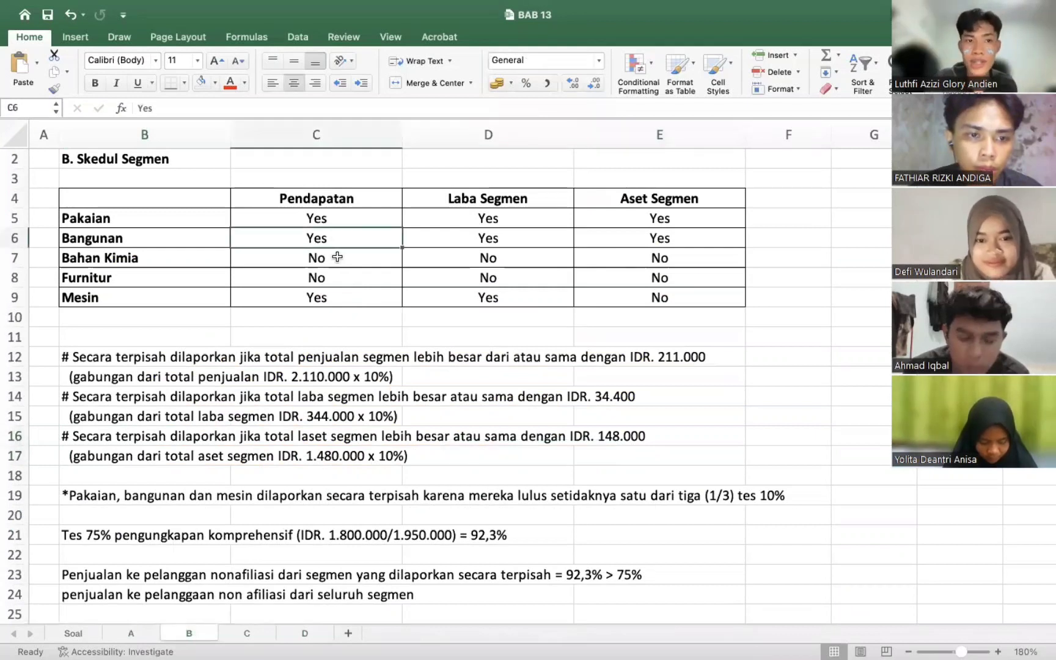
key(Down)
key(Down)
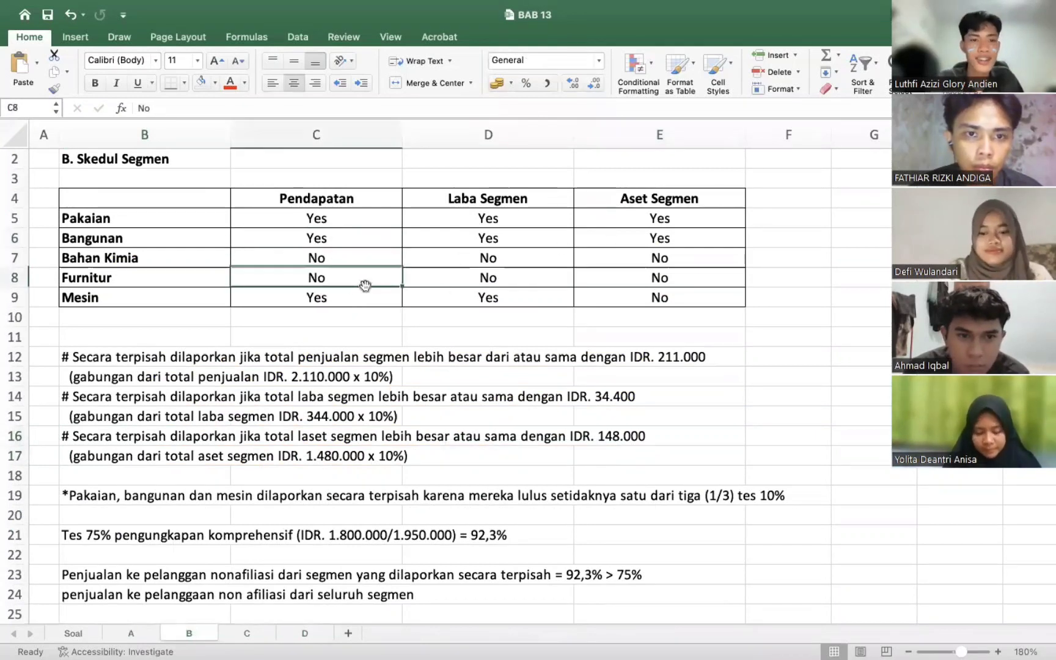
click(317, 238)
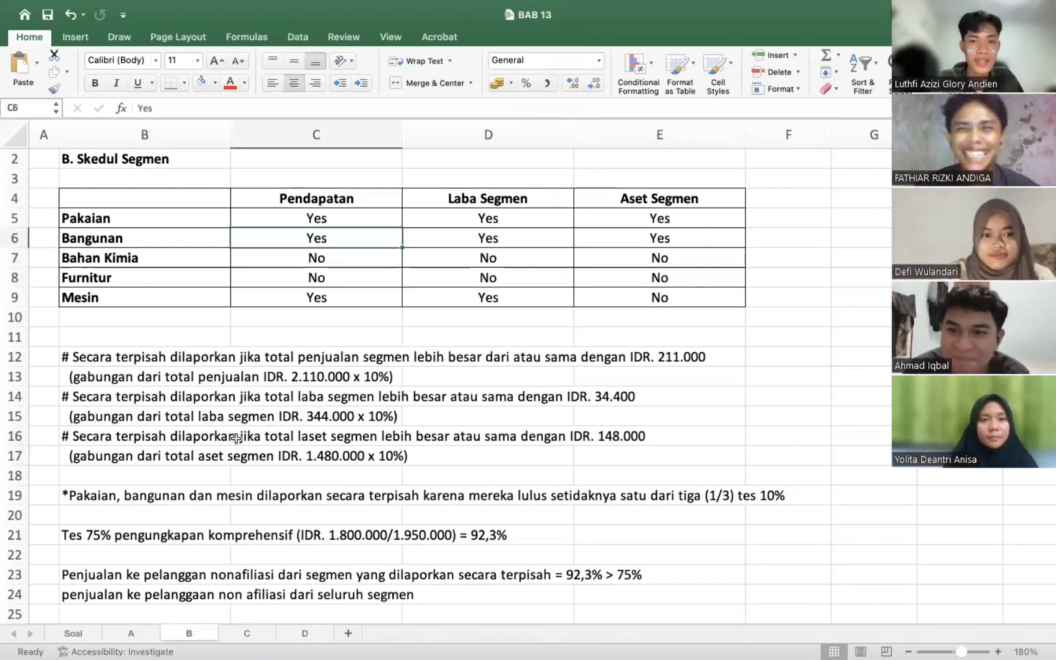
Check Bangunan's Total Sales on sheet A against its Pendapatan entry in the schedule
click(132, 633)
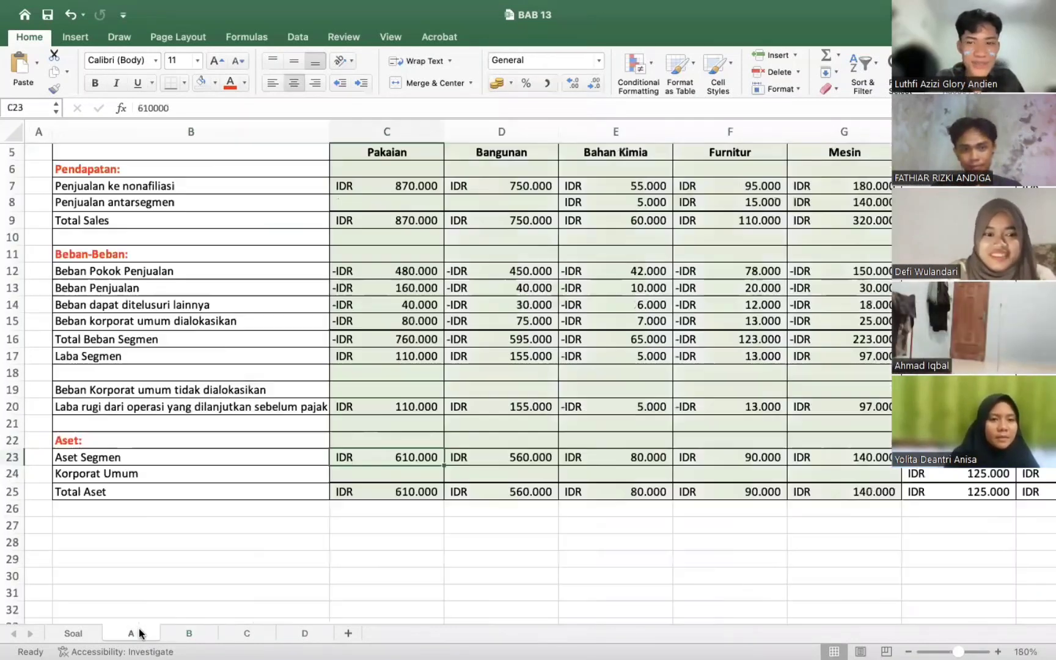
scroll(373, 309, up, 1)
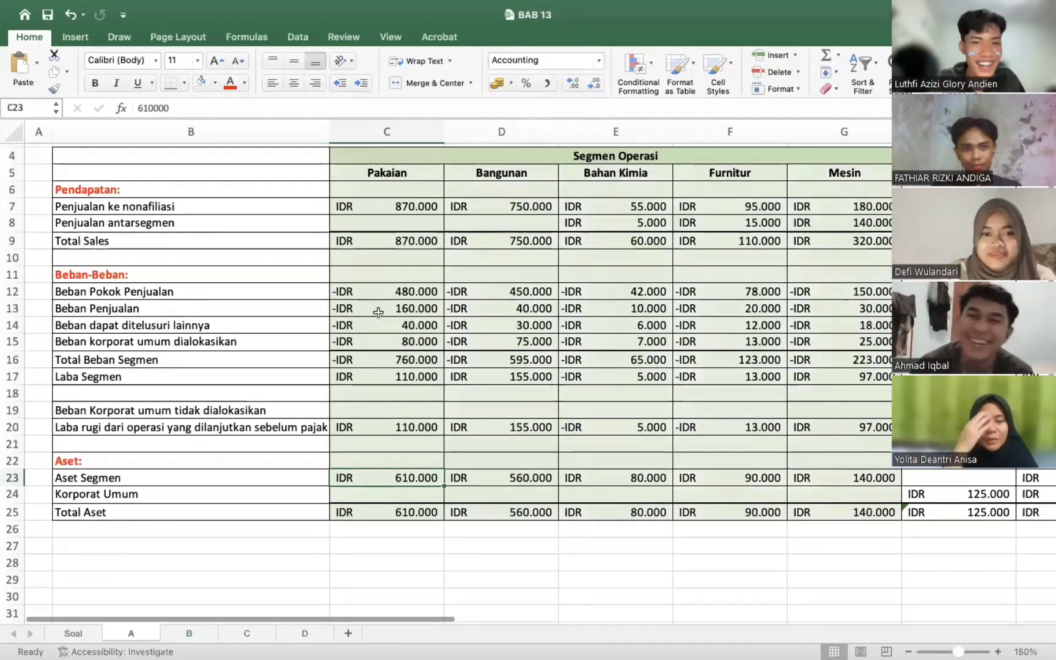
scroll(459, 251, right, 1)
click(459, 250)
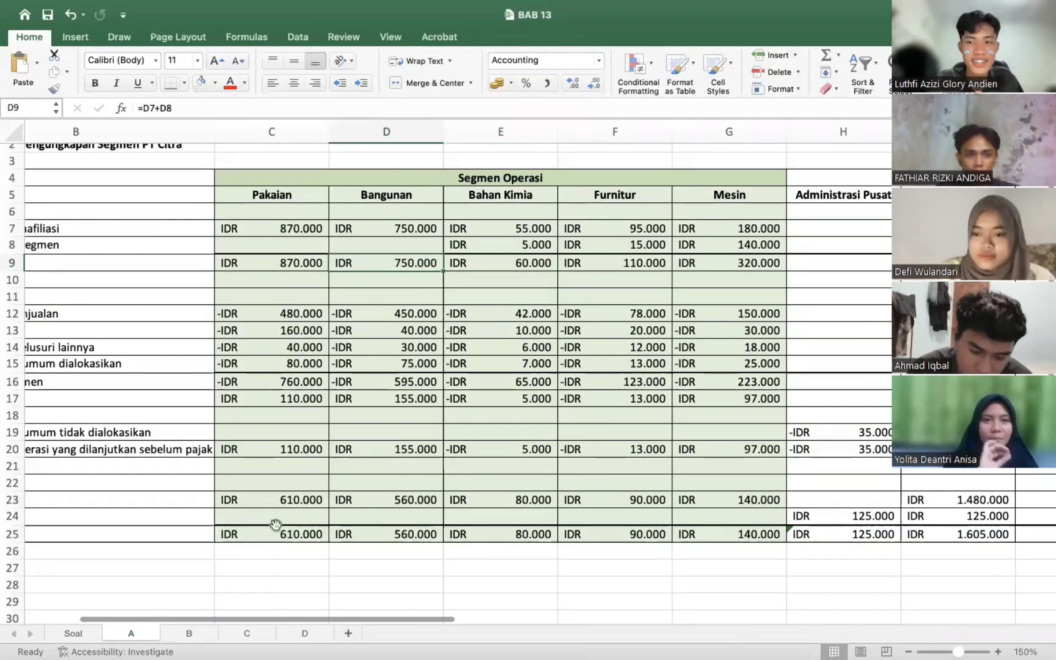
scroll(269, 495, right, 2)
scroll(269, 495, up, 1)
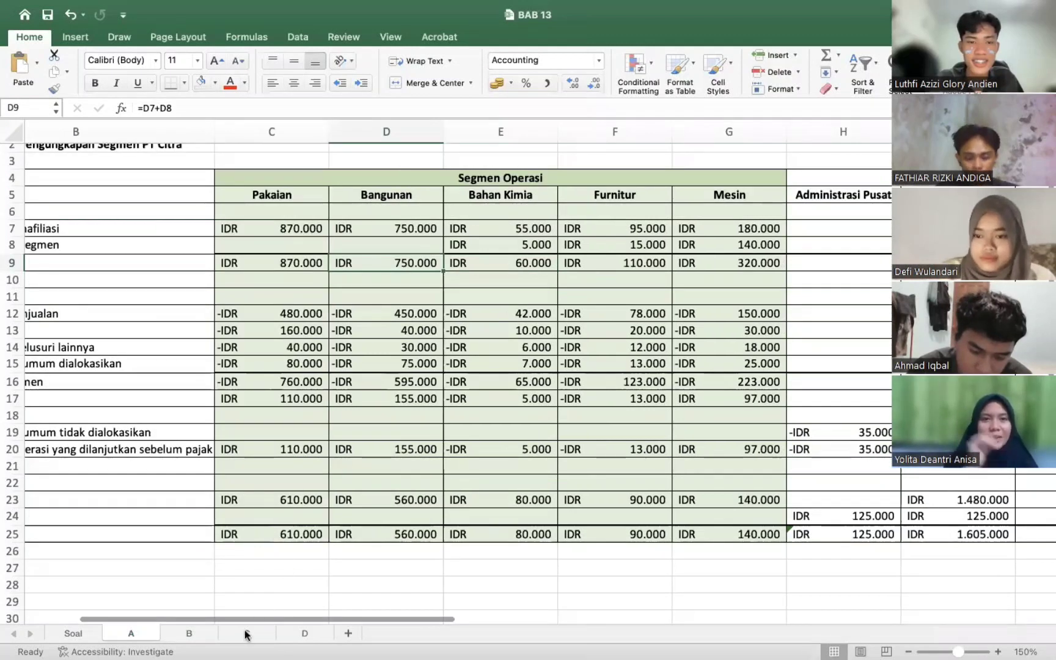
Review the segment asset threshold note on sheet B and compare it with the segment worksheet on sheet A
click(181, 630)
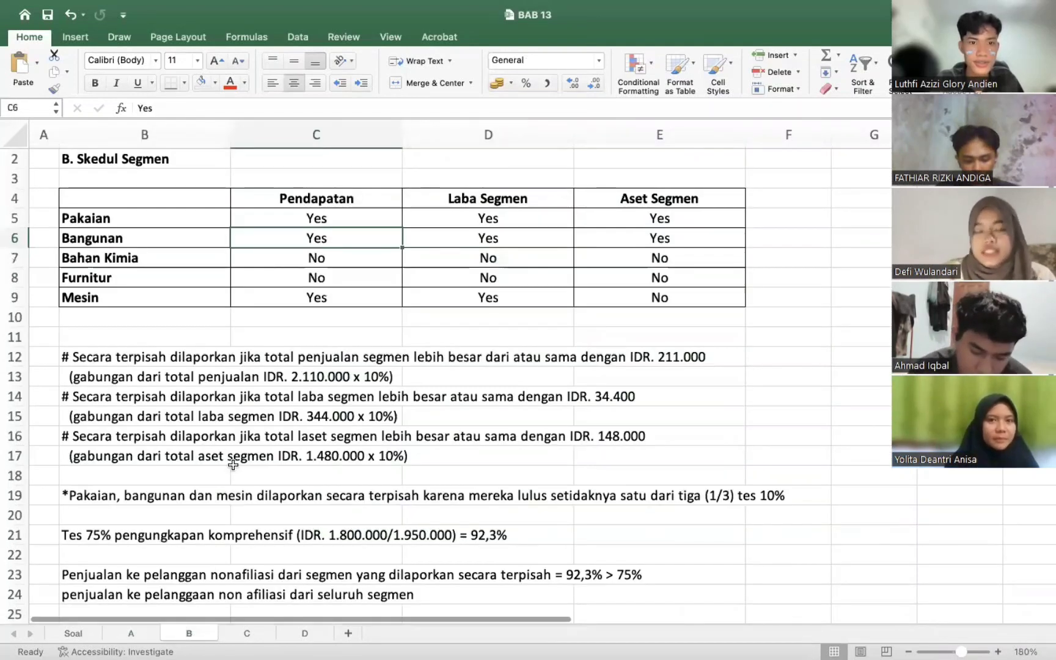
click(239, 456)
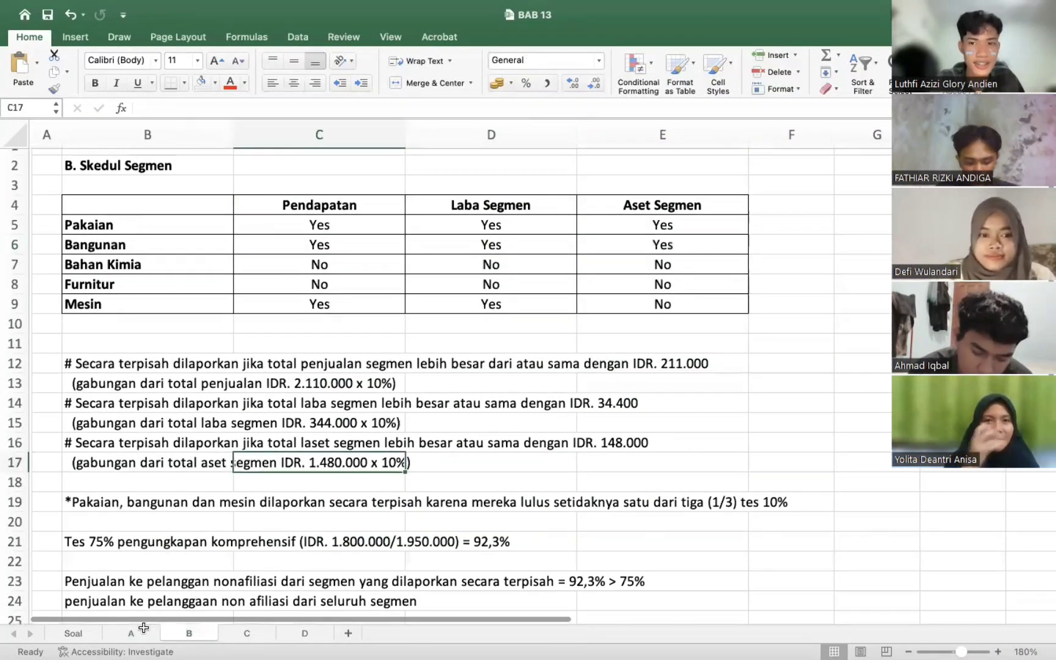
scroll(143, 629, right, 1)
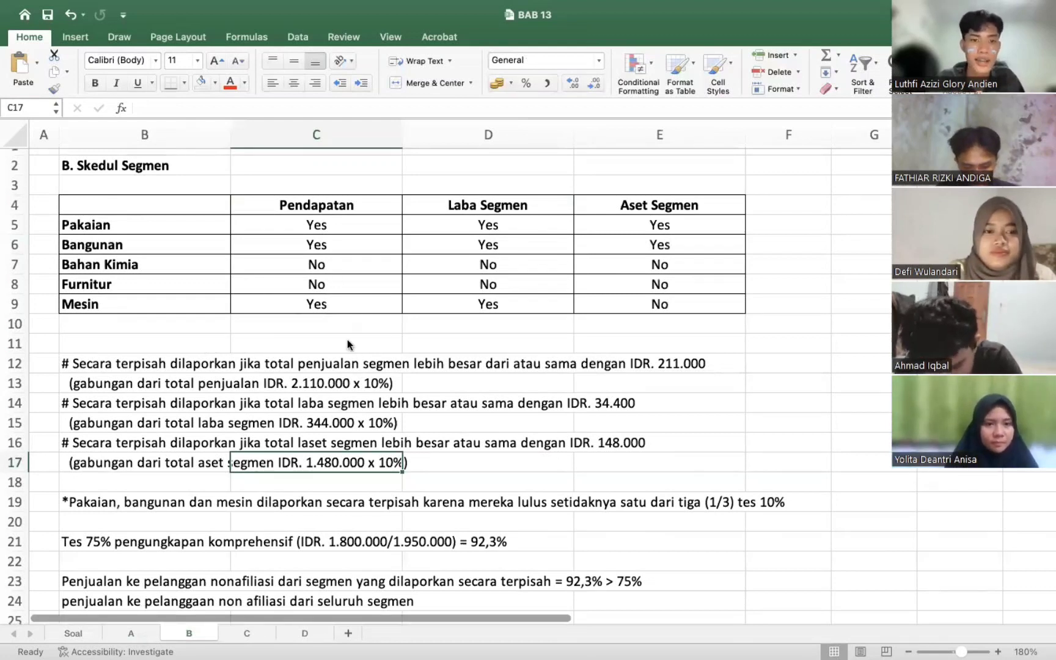
key(ctrl+Page_Up)
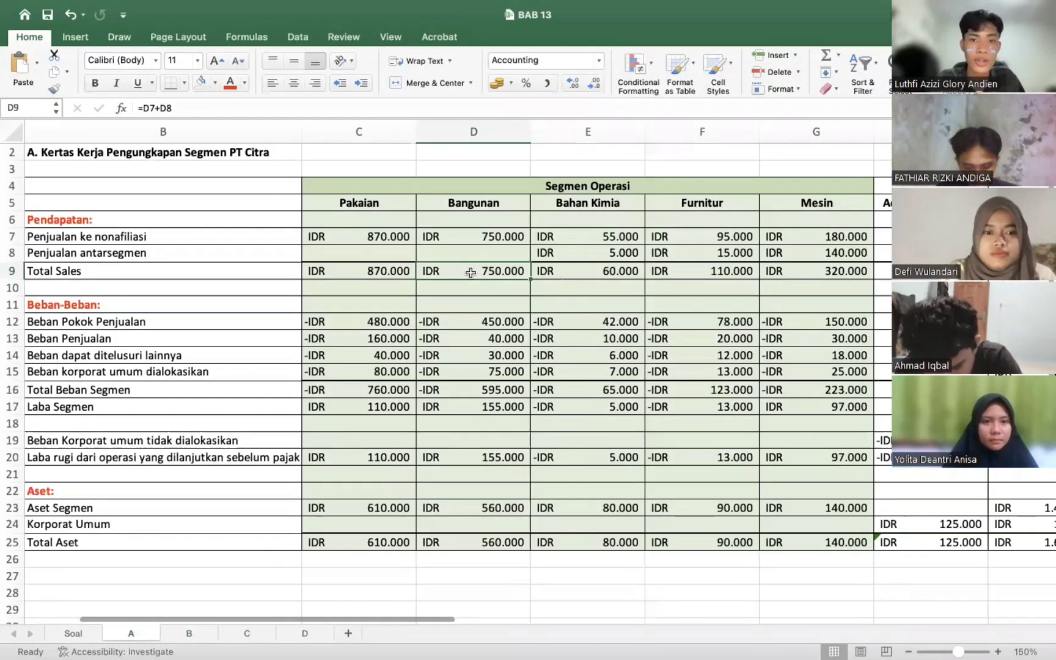
Review Bangunan's Laba Segmen and Aset Segmen entries and Bahan Kimia's Pendapatan entry in sheet B's schedule
click(183, 634)
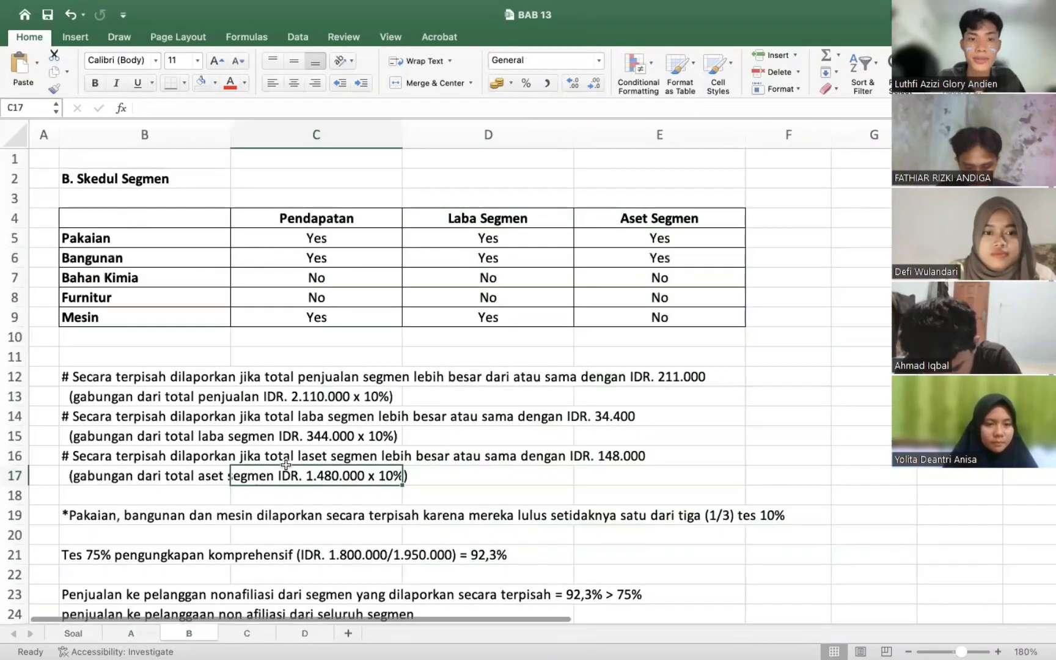
click(444, 266)
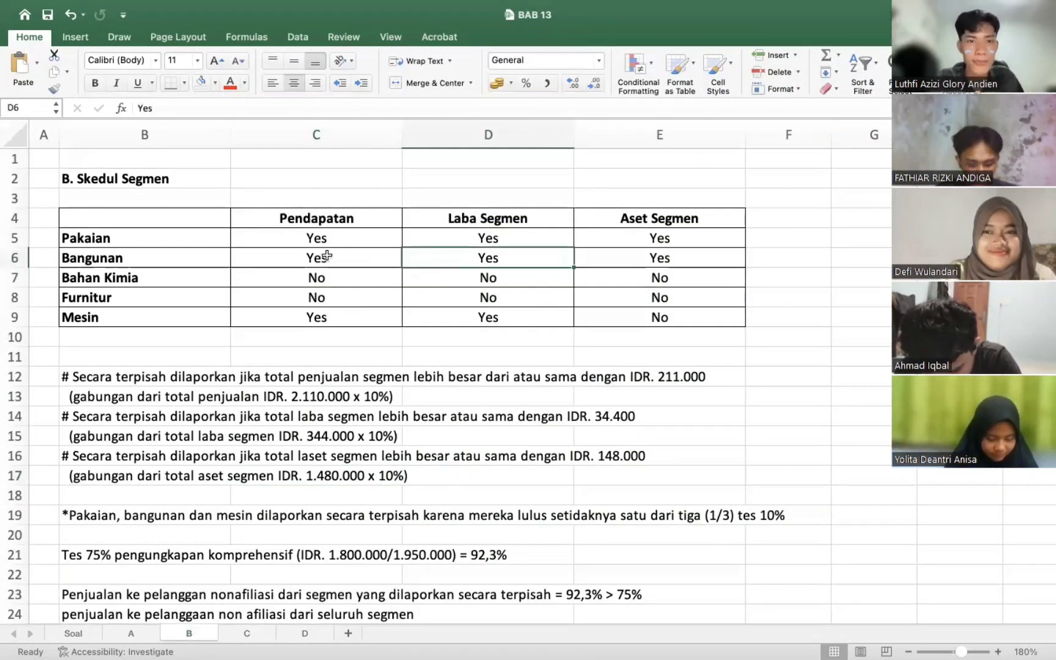
key(Right)
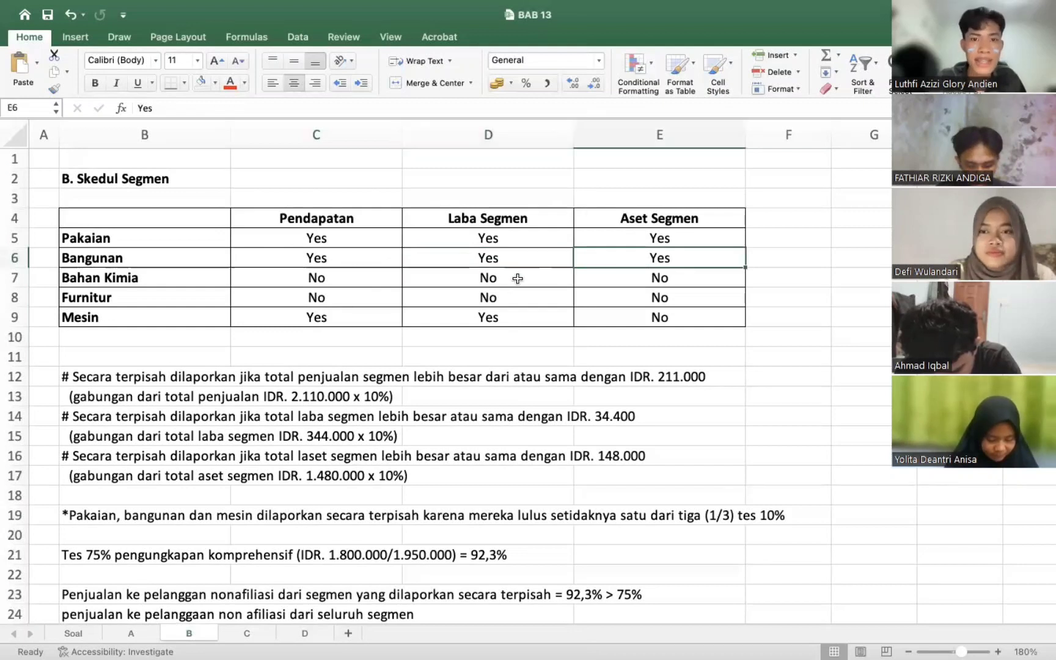
key(Down)
key(Left)
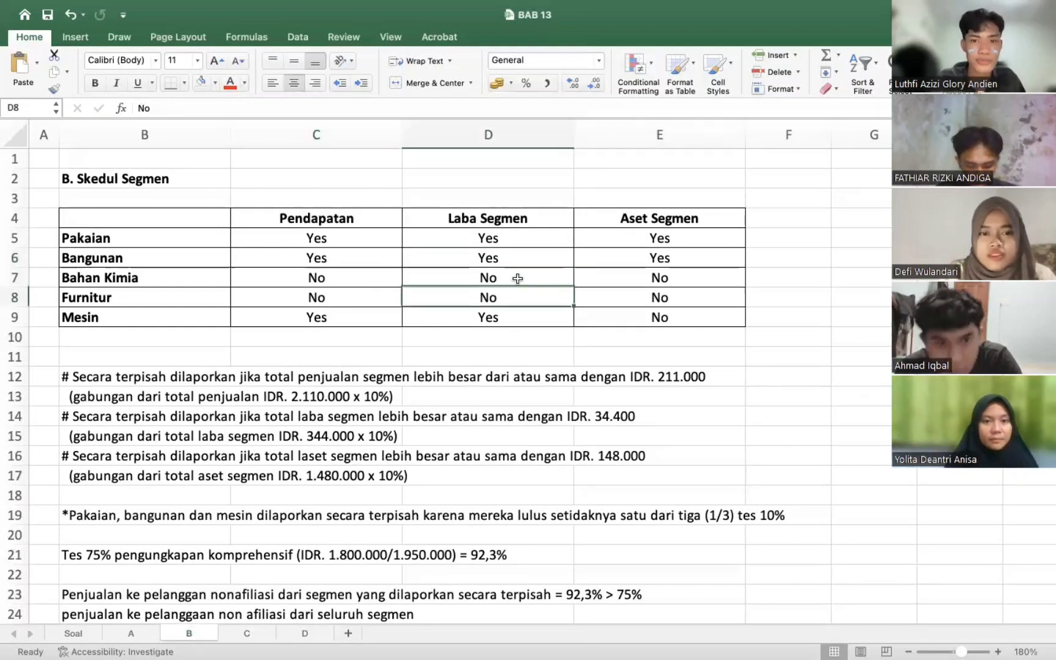
key(Left)
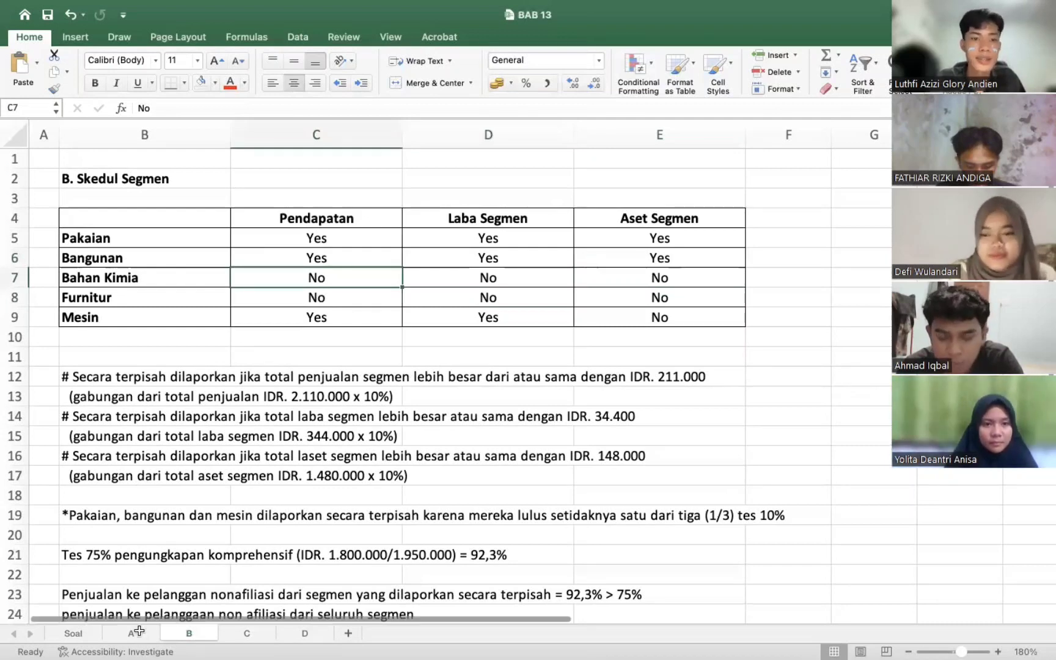
Inspect Bahan Kimia's Total Sales on sheet A
key(ctrl+Page_Up)
click(515, 287)
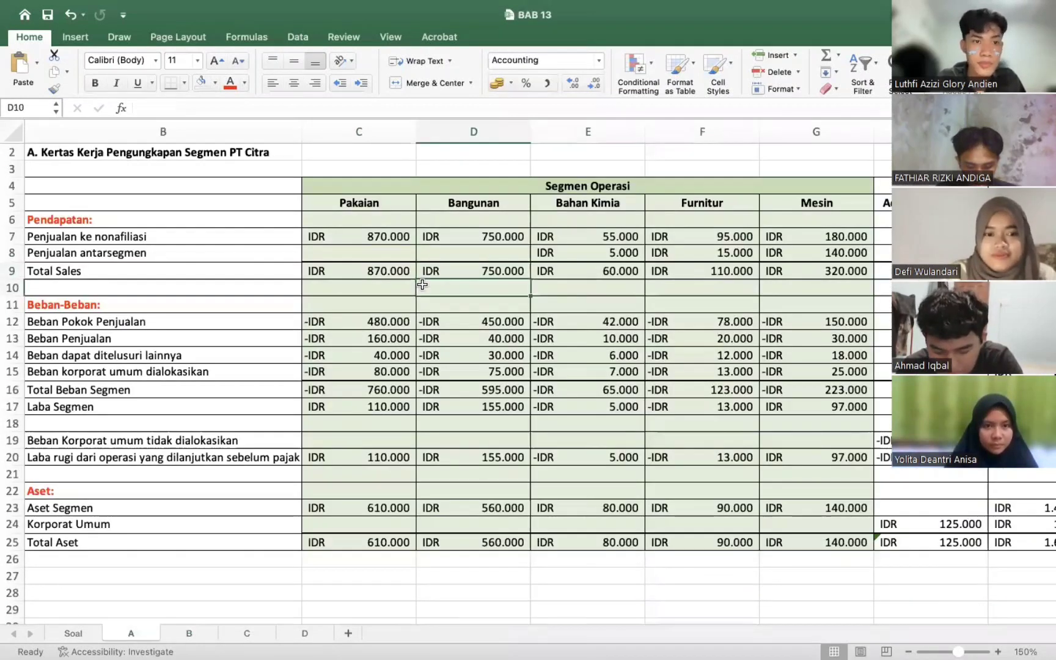
scroll(515, 287, right, 3)
click(515, 267)
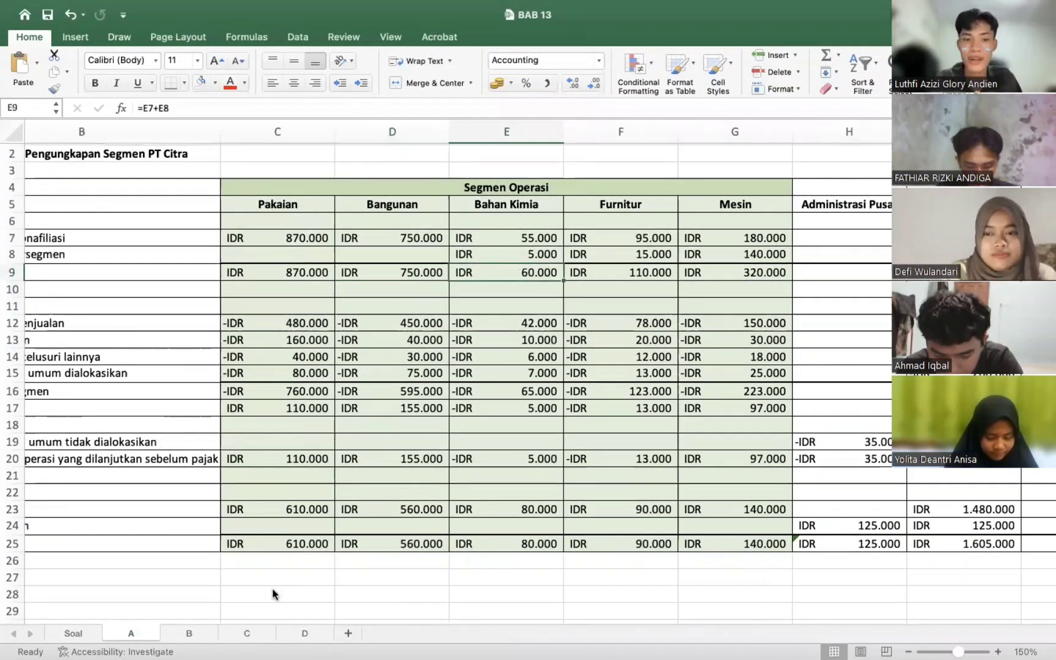
Review Bahan Kimia's Laba Segmen entry on sheet B and check it against its segment profit and expenses on sheet A
click(205, 629)
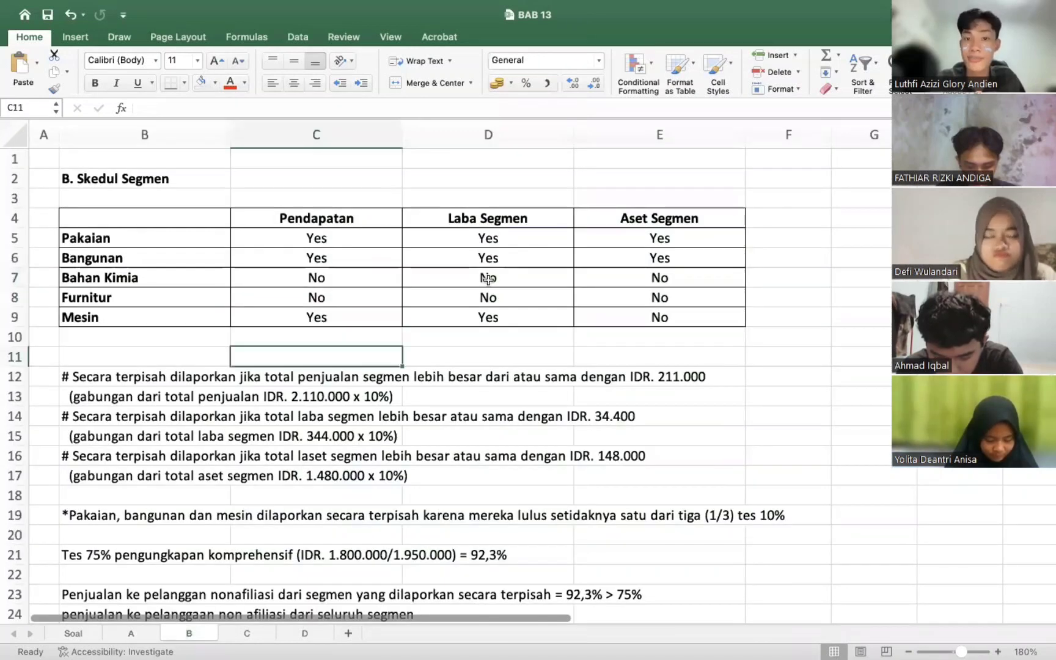
click(488, 279)
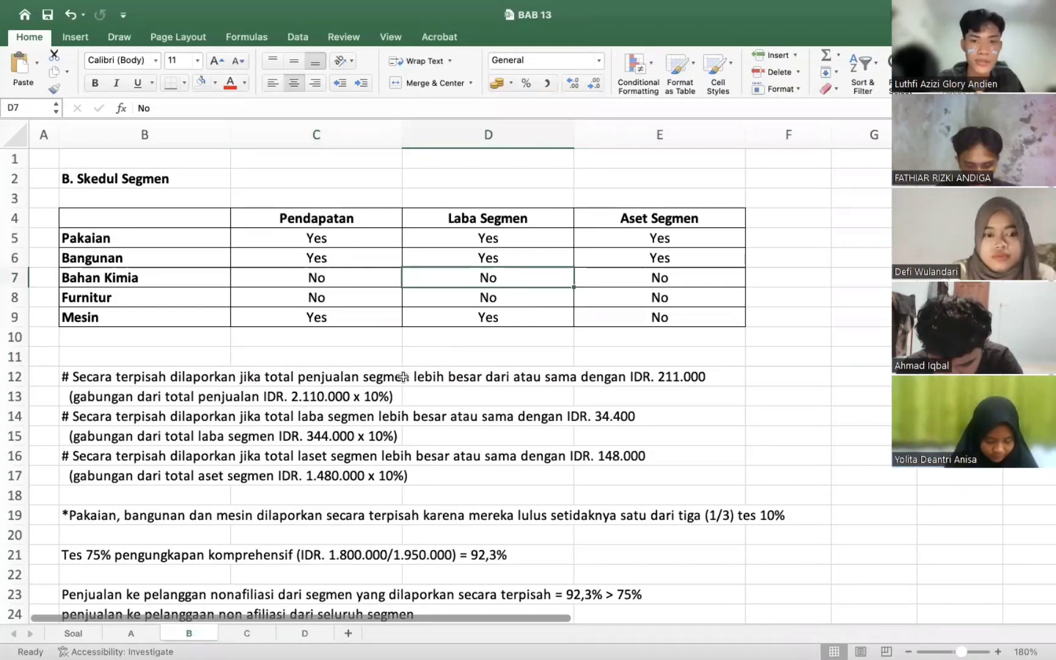
key(ctrl+Page_Up)
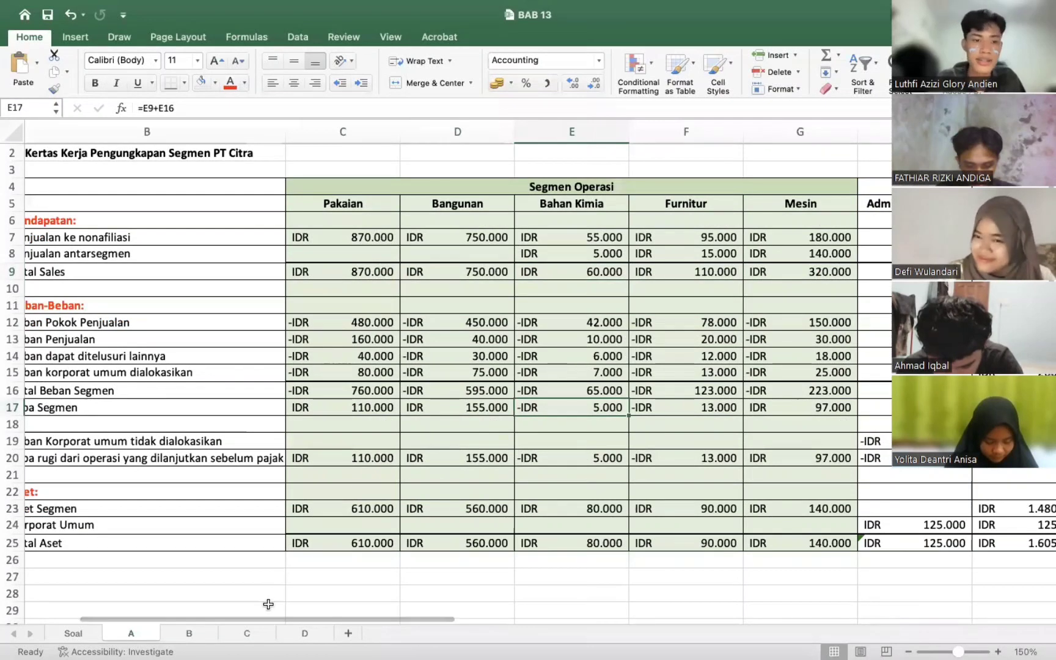
click(569, 396)
scroll(397, 489, left, 1)
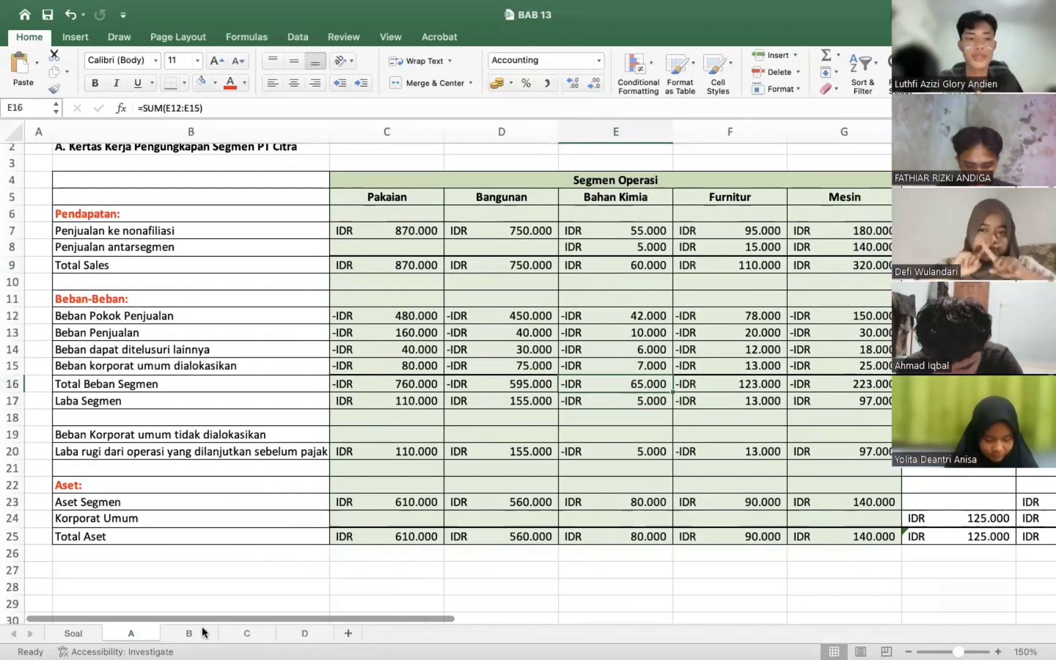
Review the 75% comprehensive disclosure test on sheet B, including its nonaffiliate sales ratio and the concluding explanation
key(ctrl+Page_Down)
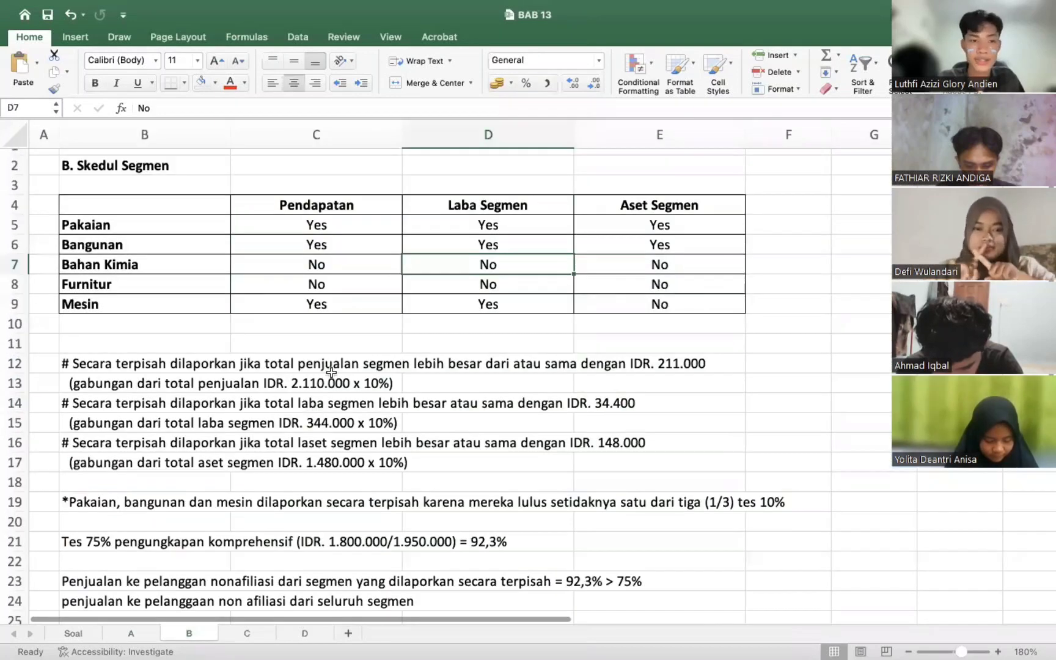
scroll(183, 375, down, 3)
scroll(183, 376, down, 2)
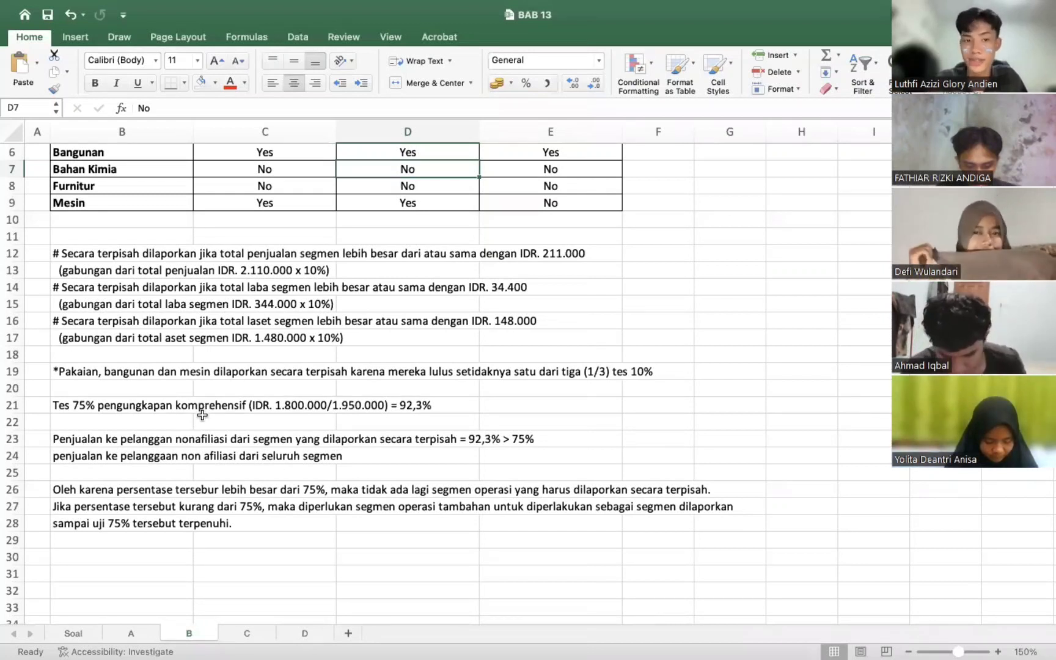
drag(203, 415, 167, 534)
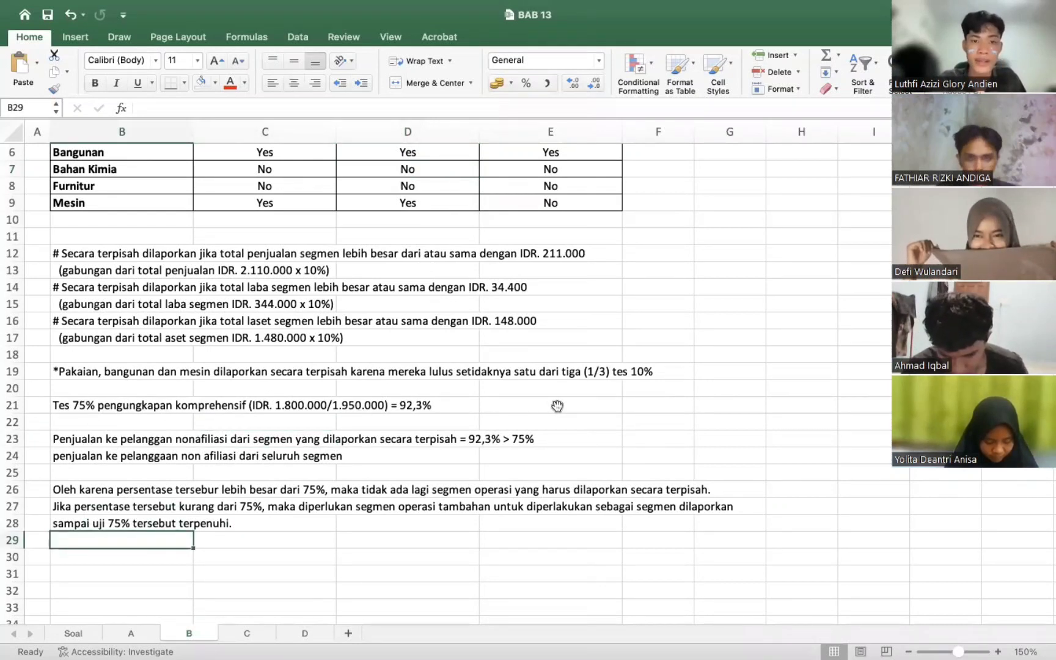
scroll(558, 407, up, 2)
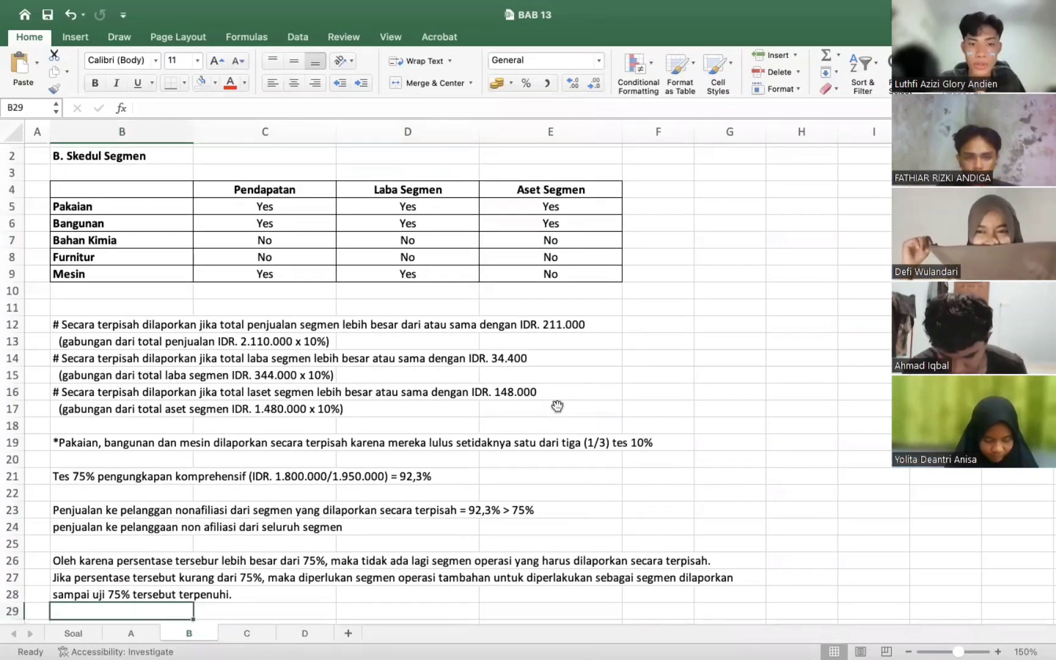
scroll(558, 407, down, 2)
scroll(558, 407, down, 5)
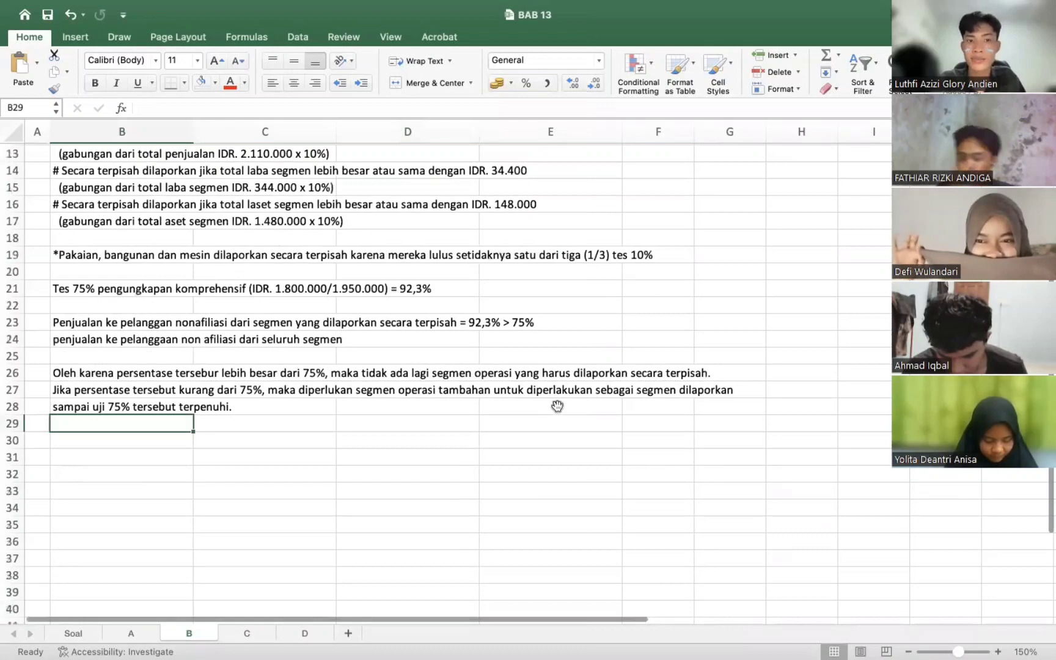
scroll(557, 406, down, 1)
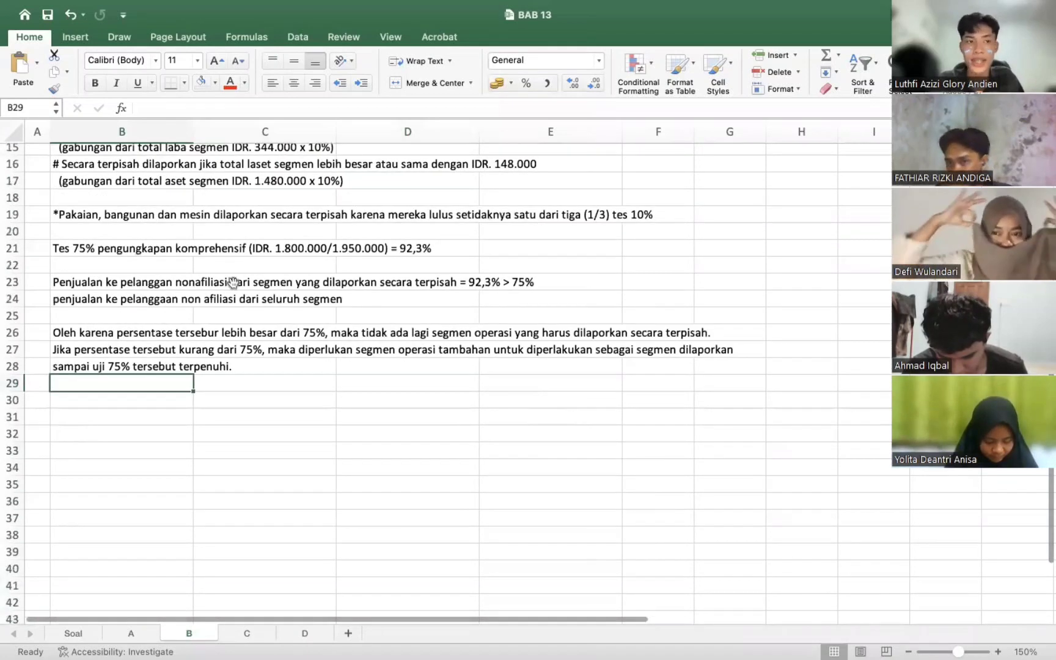
click(244, 300)
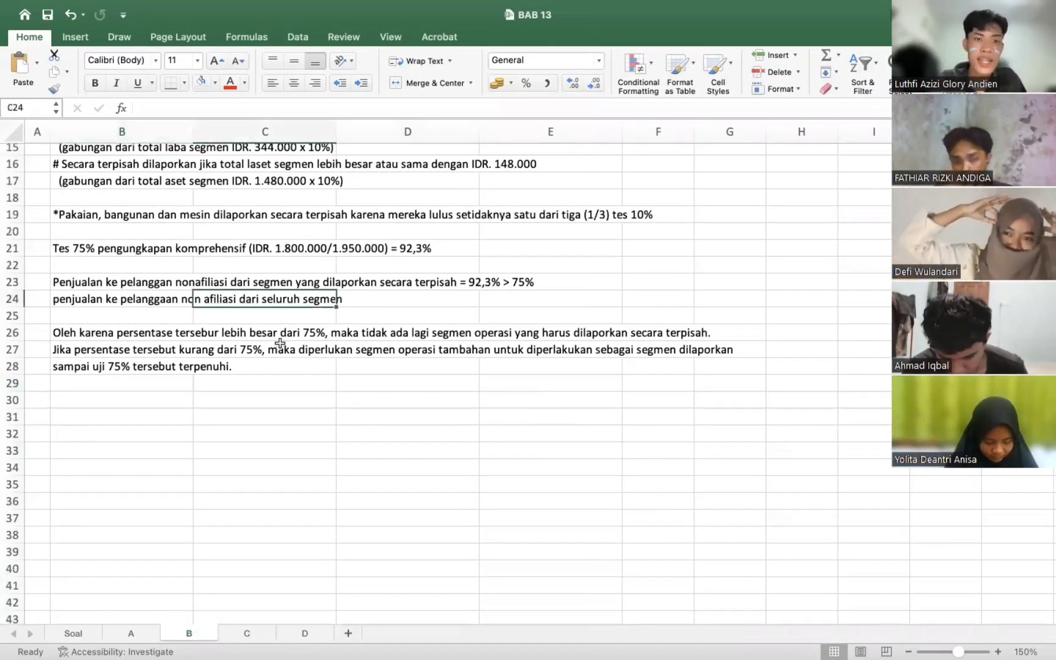
click(299, 364)
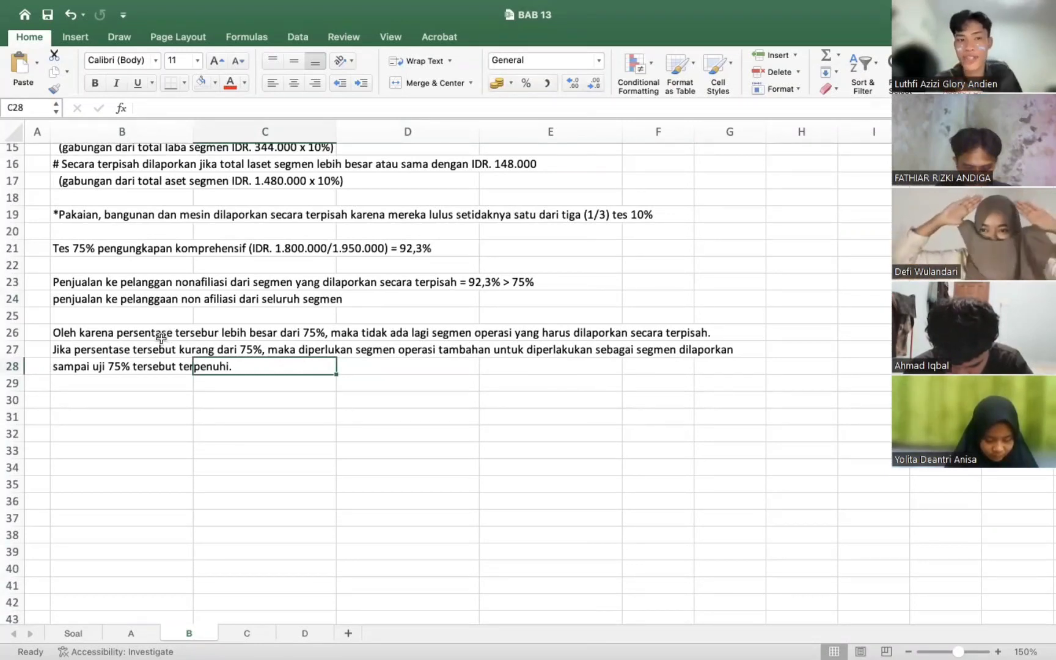
click(178, 408)
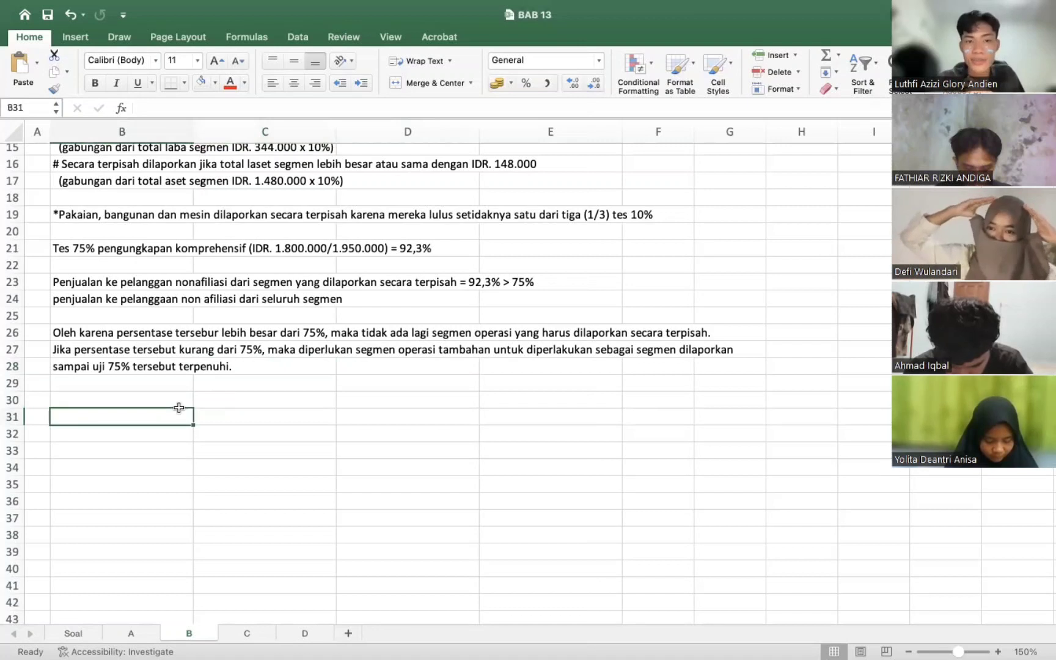
Correct the misspelled word in cell B26 of sheet B's 75% conclusion to "tersebut"
double_click(219, 333)
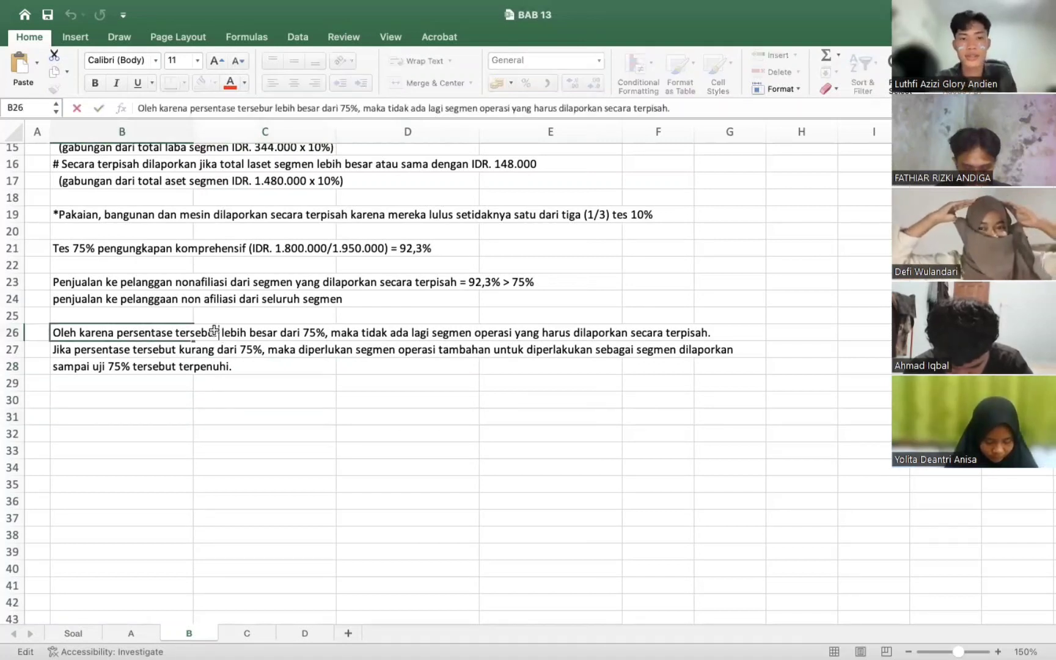
click(265, 434)
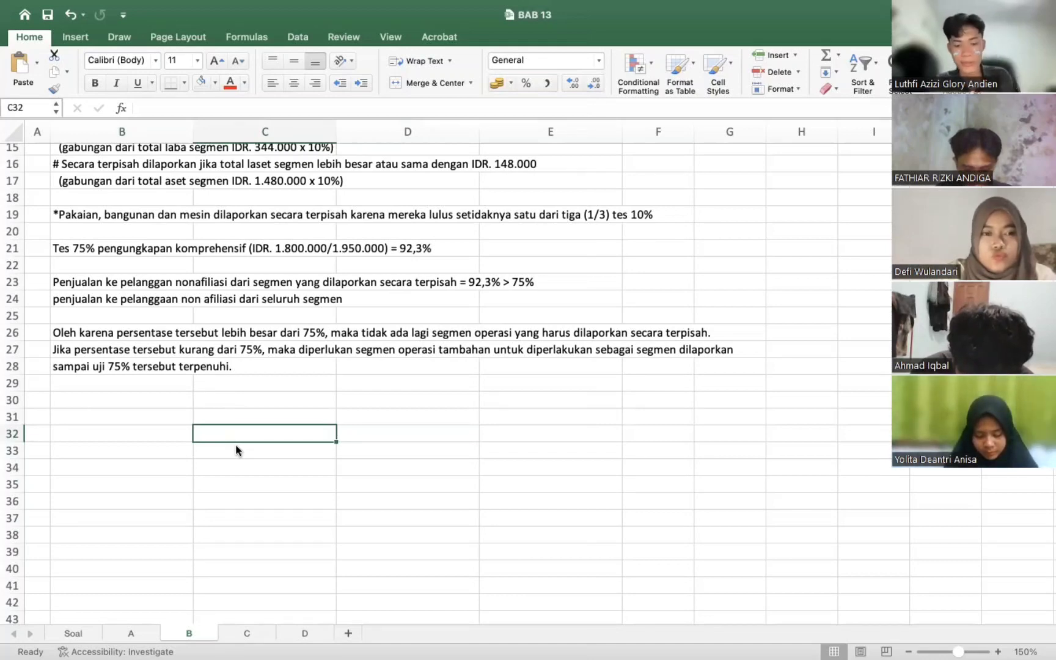
scroll(176, 412, up, 5)
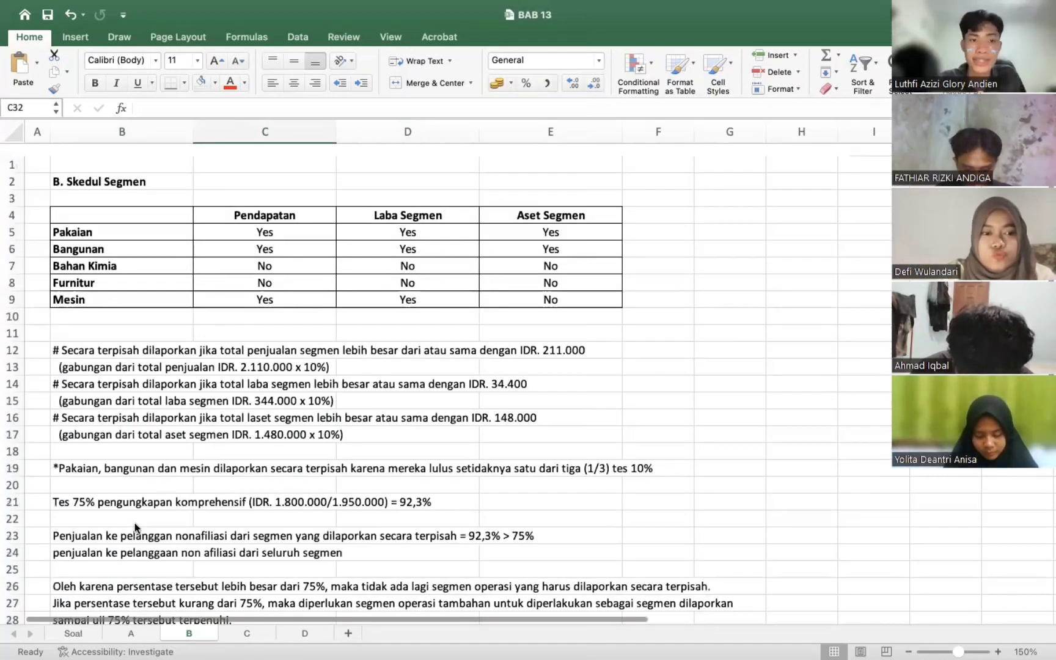
Open sheet C and examine PT Citra's operating segment information table, from nonaffiliate sales through the consolidated column
click(243, 634)
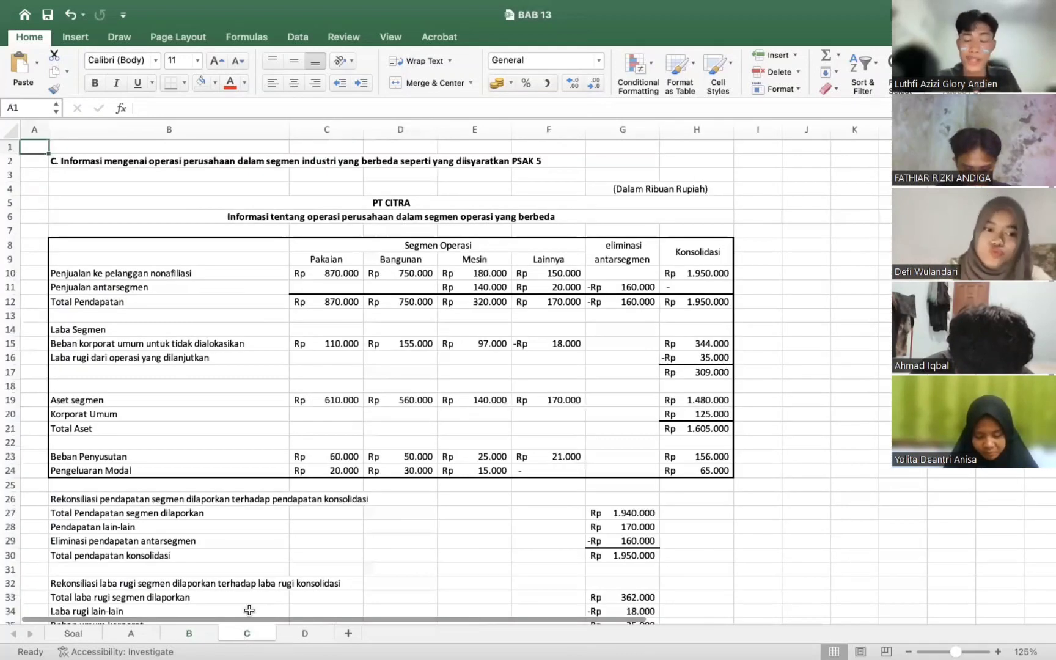
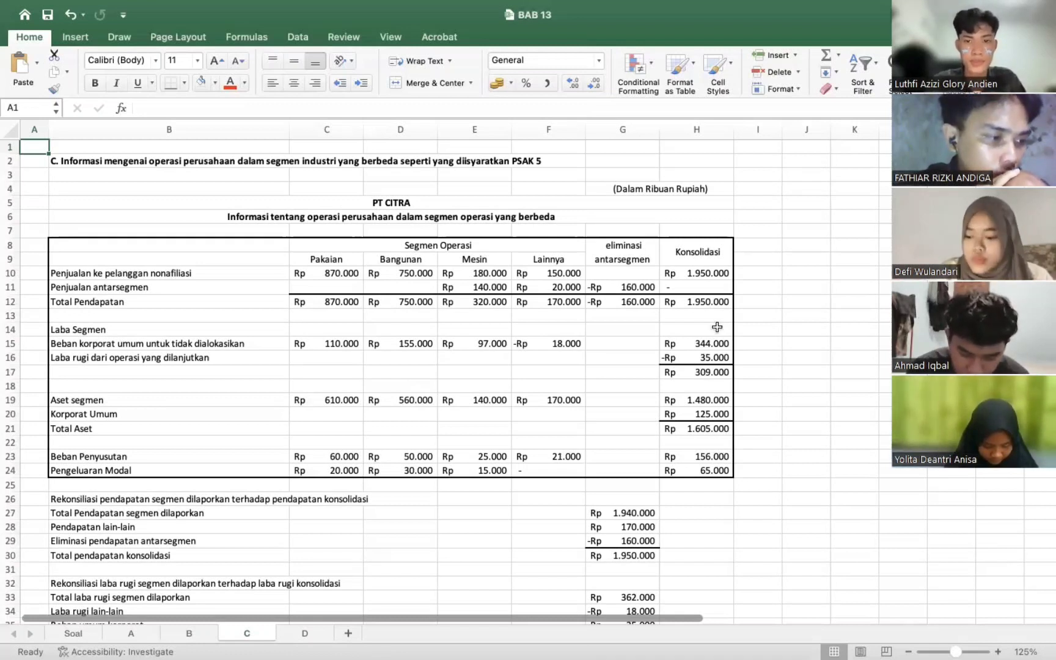
scroll(718, 328, down, 1)
scroll(720, 324, down, 2)
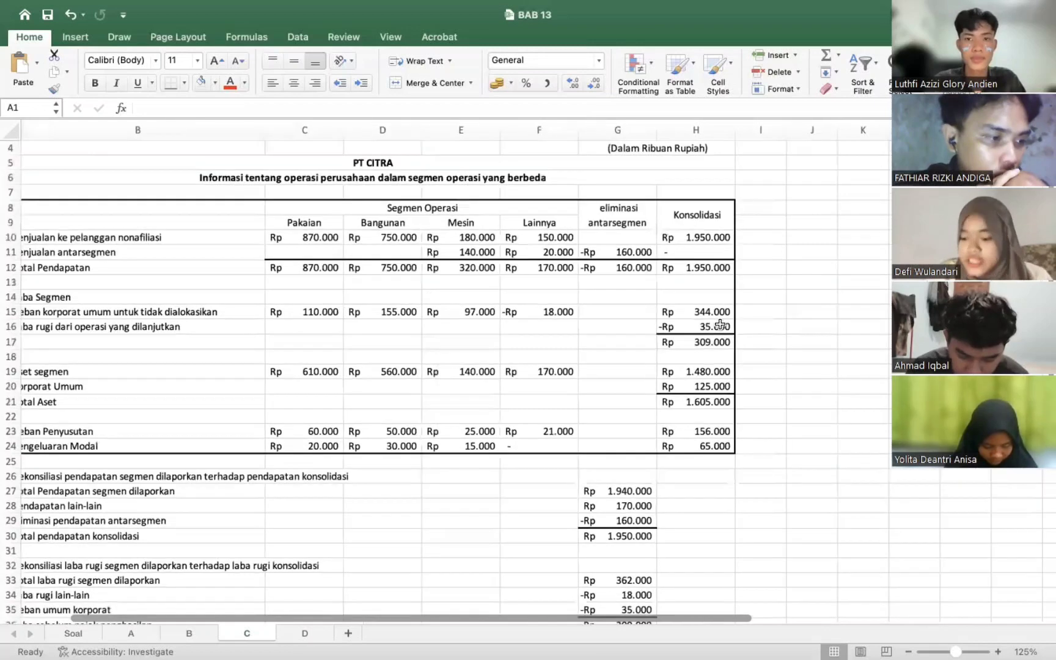
scroll(720, 324, up, 2)
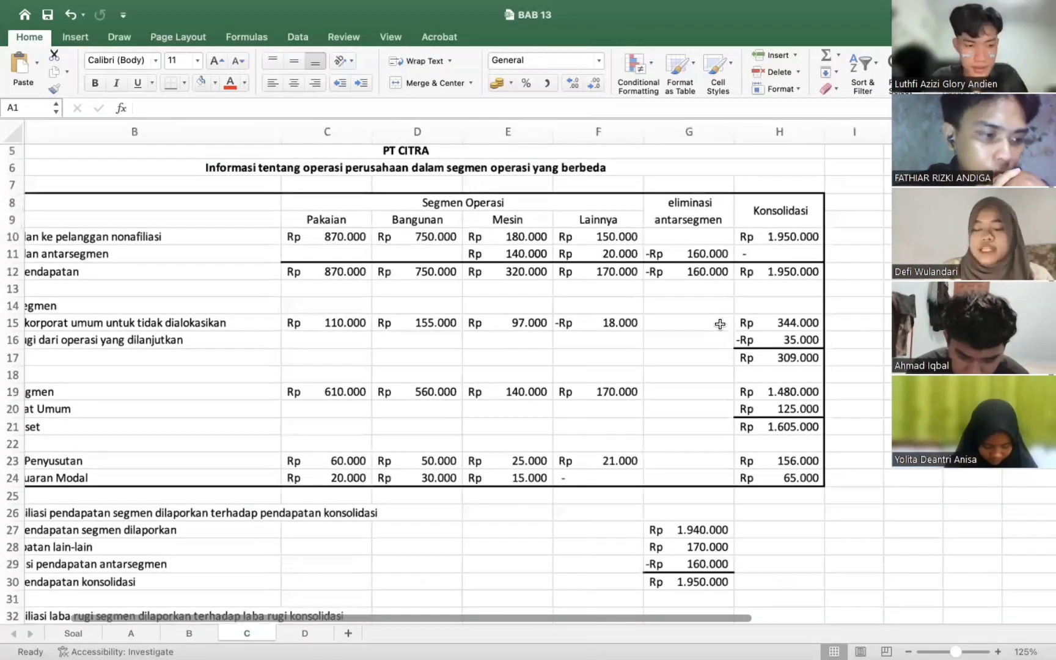
scroll(720, 324, up, 2)
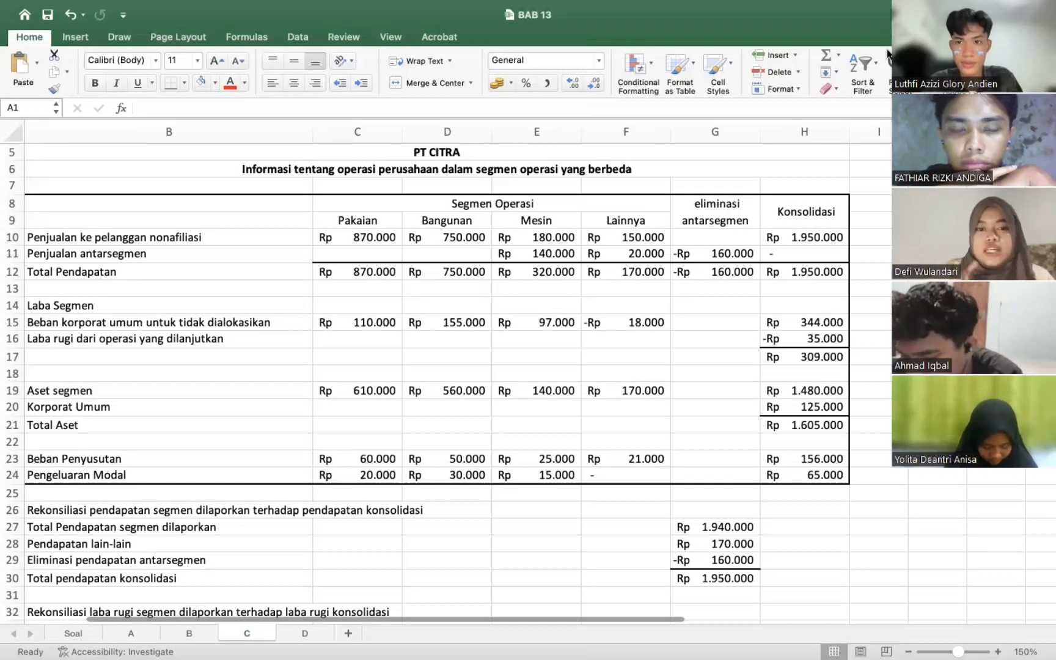
scroll(627, 273, down, 3)
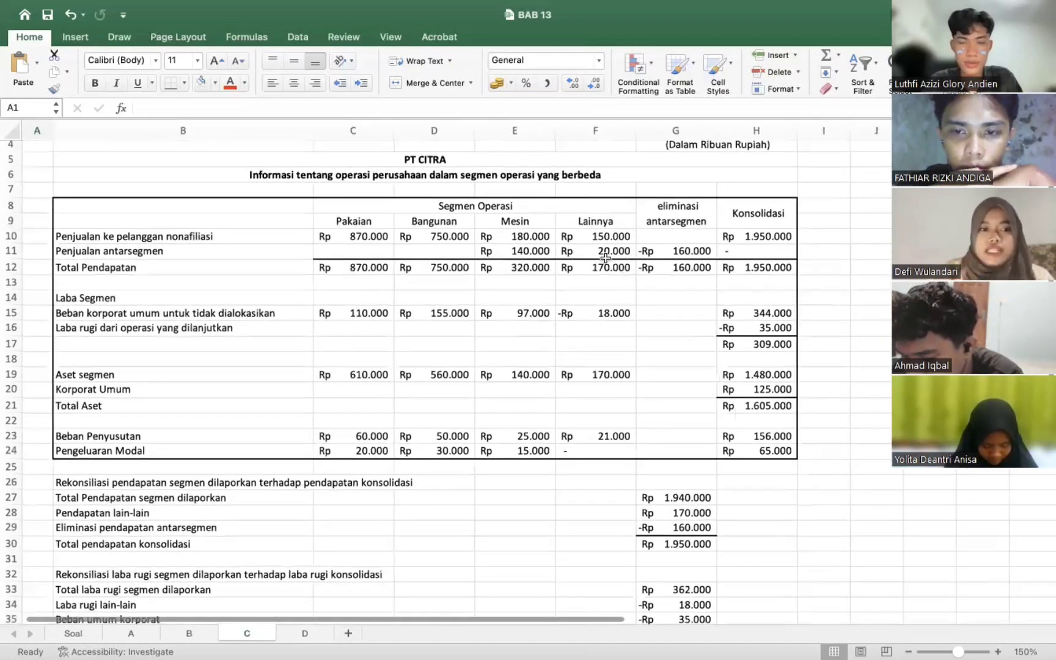
scroll(628, 273, down, 1)
click(611, 264)
click(656, 292)
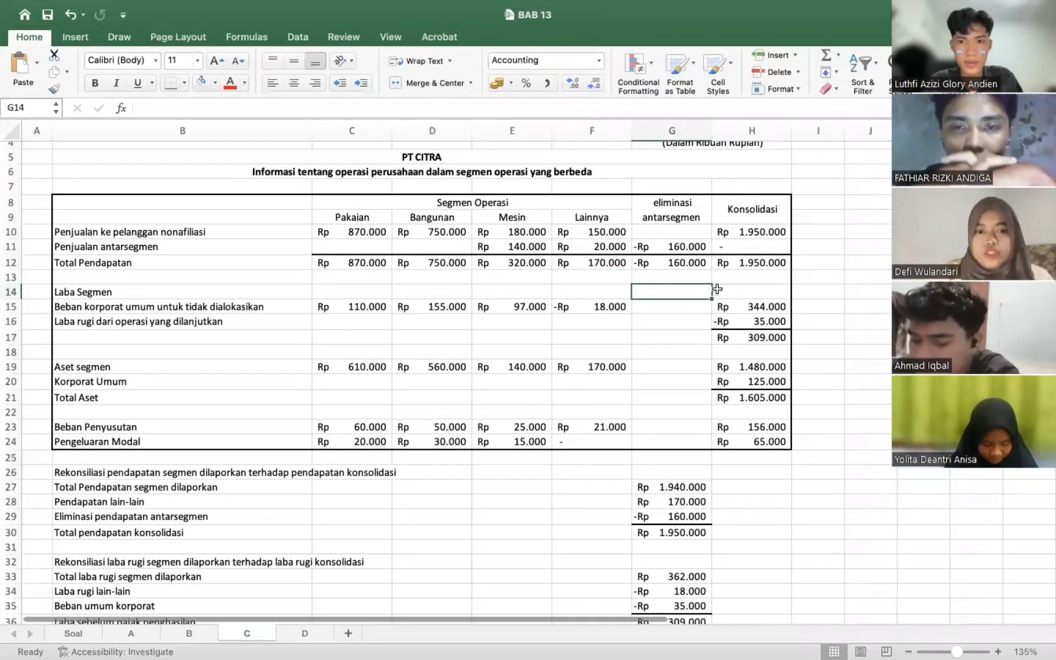
click(741, 283)
click(820, 283)
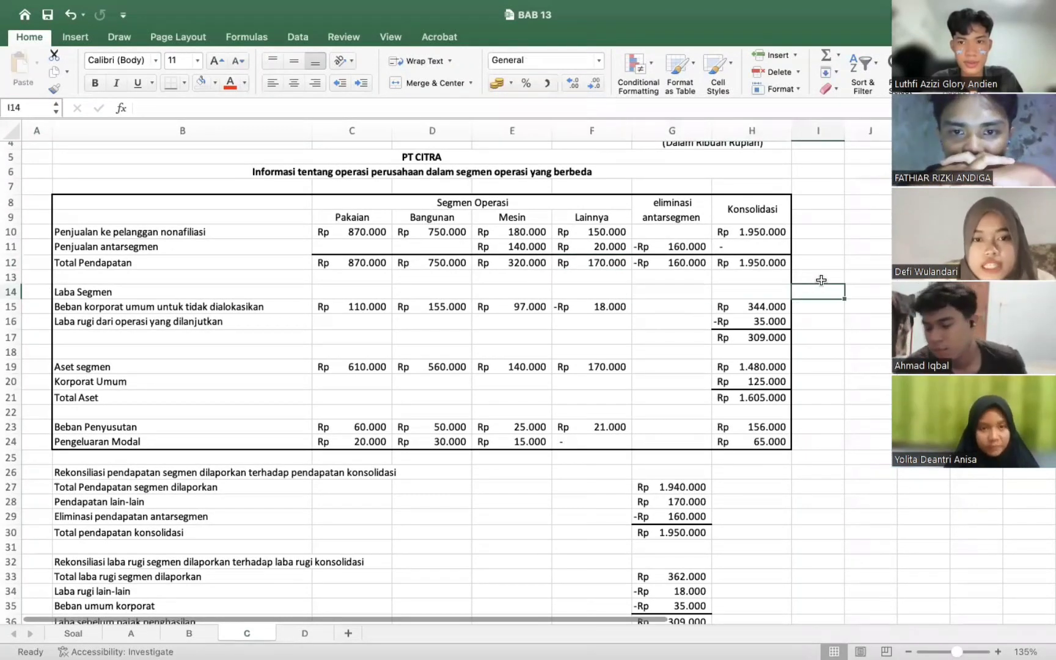
click(867, 279)
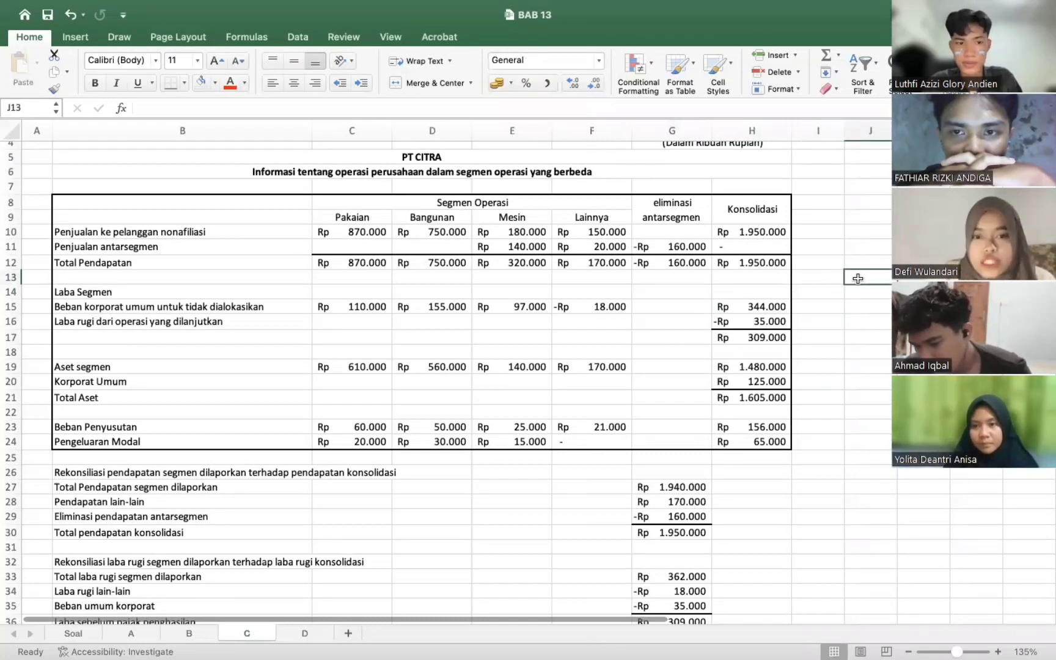
click(817, 286)
scroll(817, 286, up, 1)
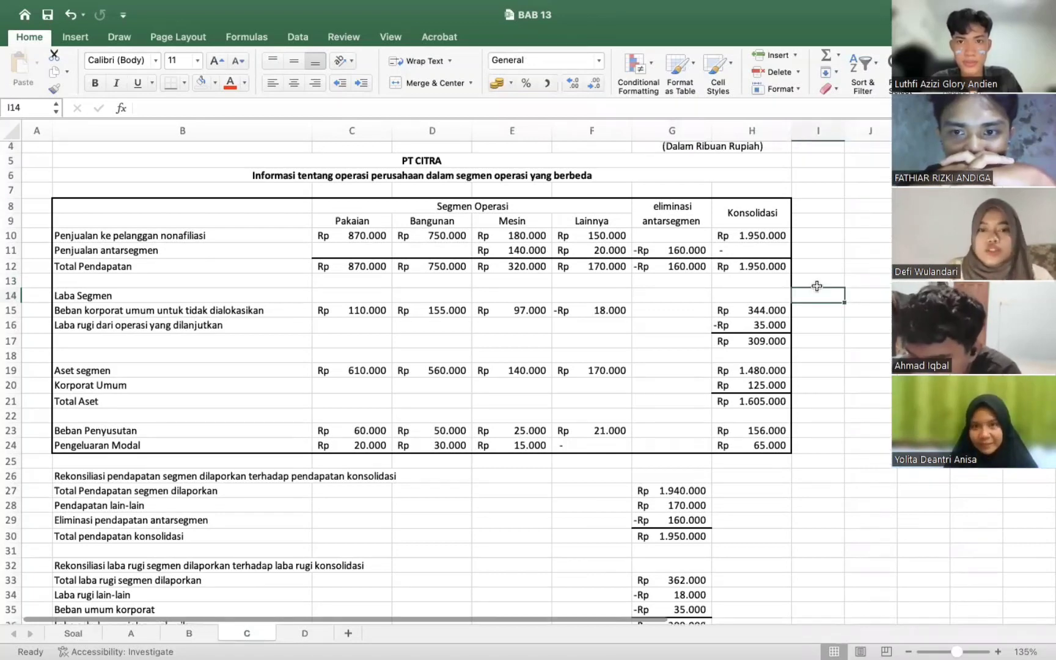
scroll(817, 286, up, 1)
Review sheet C's segment table alongside its reconciliations, focusing on the "Beban korporat umum untuk tidak dialokasikan" row
scroll(817, 287, down, 2)
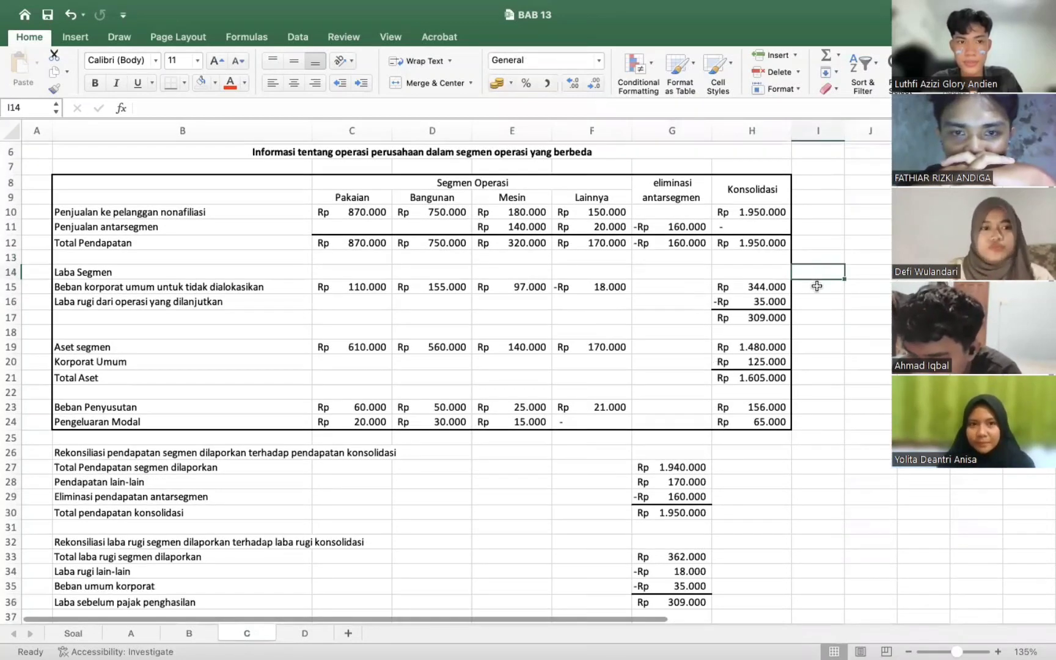
scroll(818, 286, down, 1)
scroll(817, 286, down, 3)
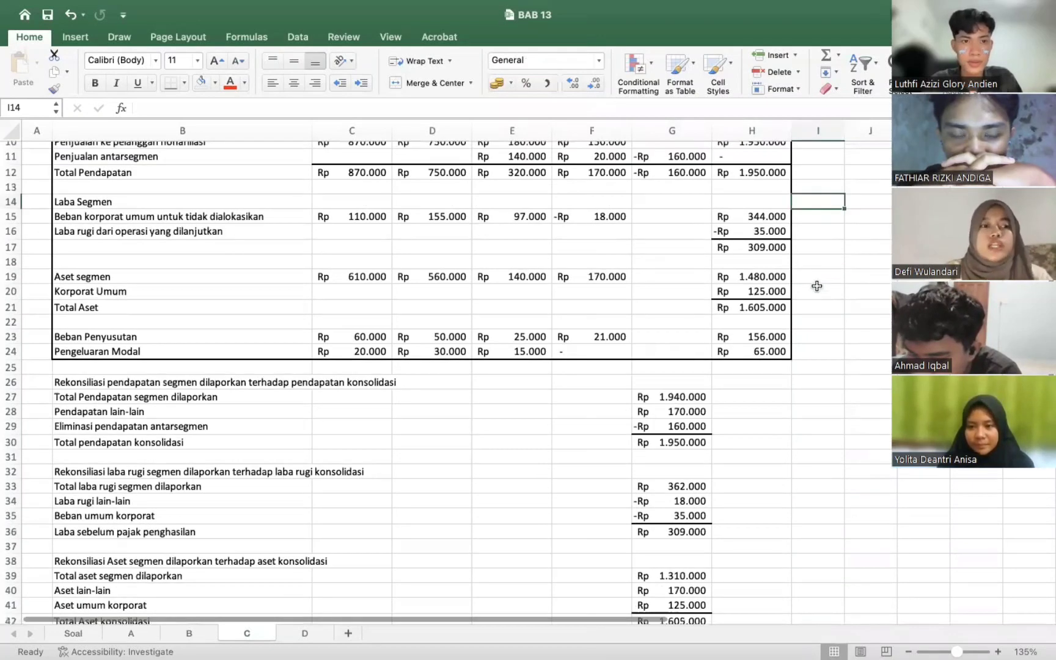
scroll(817, 286, up, 2)
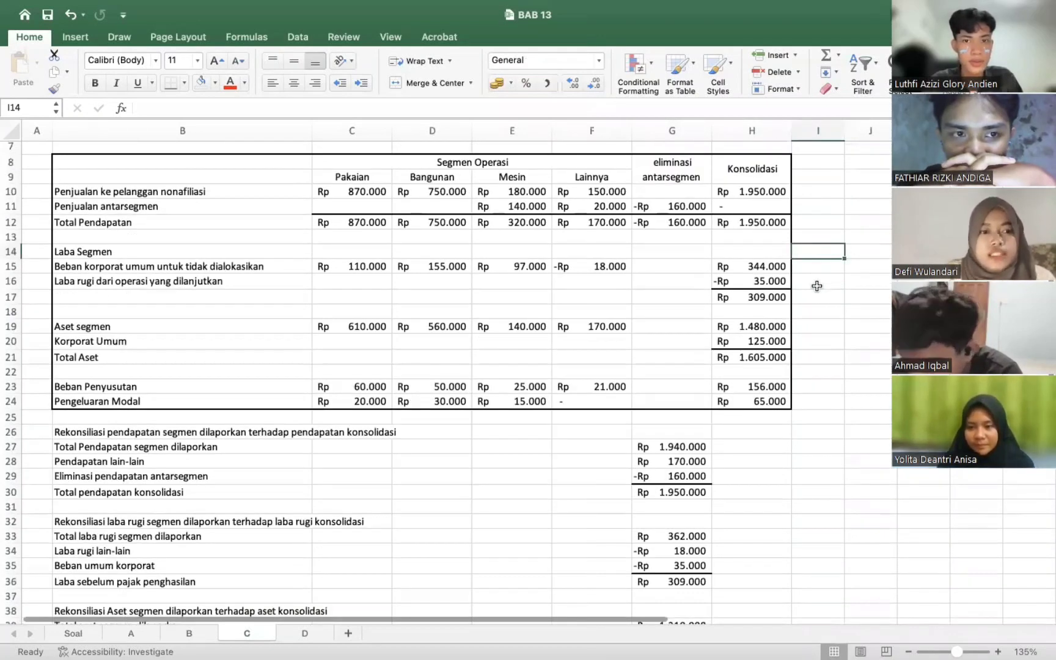
scroll(817, 286, right, 2)
scroll(817, 286, left, 2)
scroll(817, 286, up, 1)
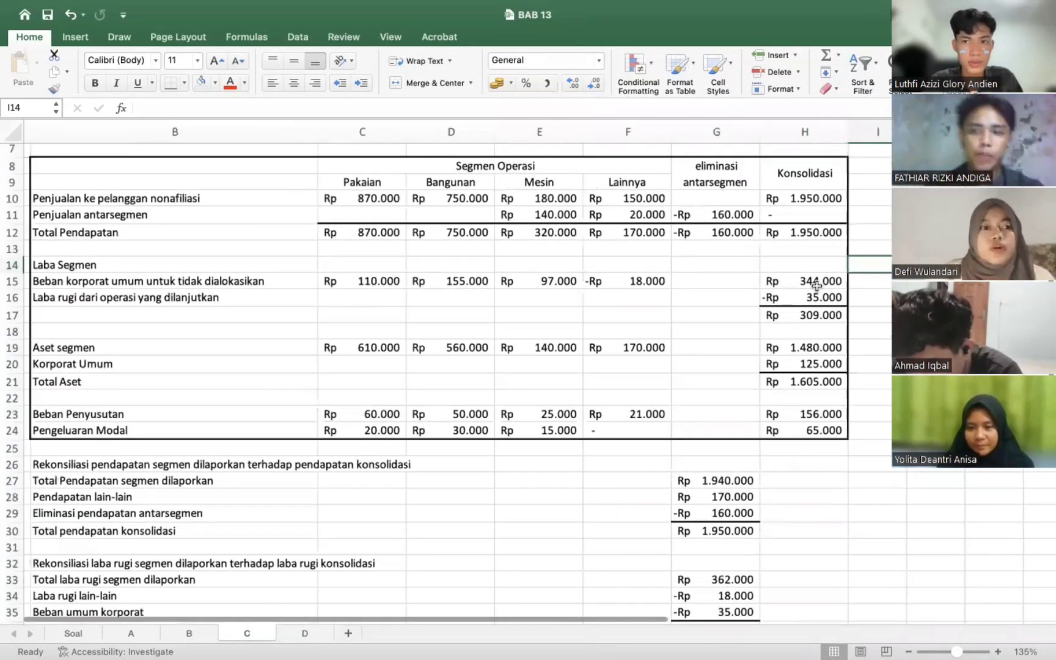
scroll(817, 286, up, 2)
scroll(817, 285, up, 2)
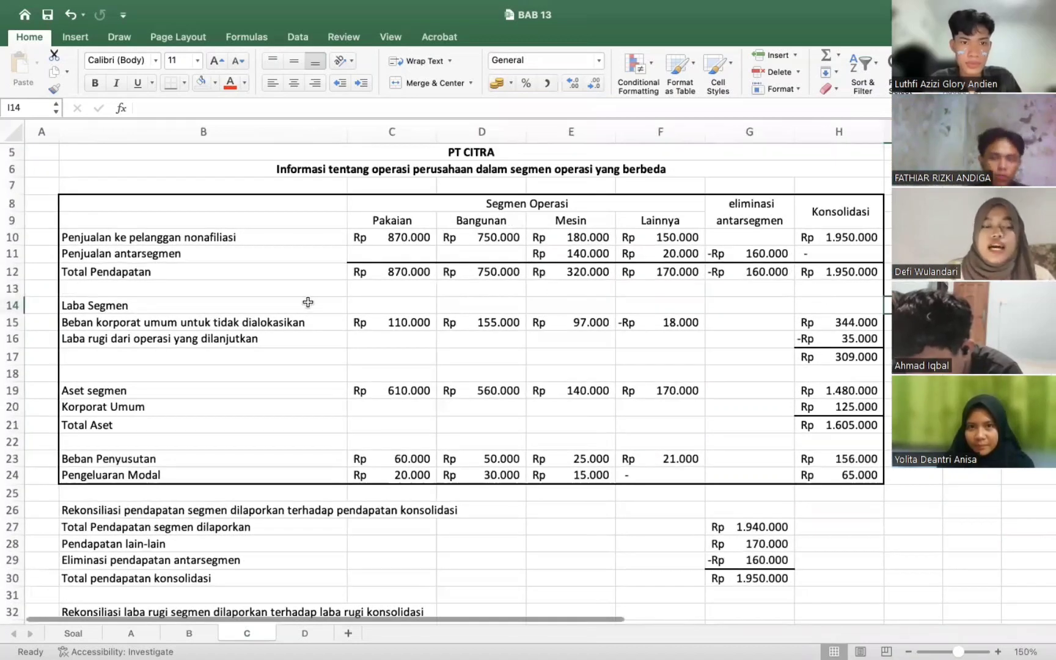
click(314, 324)
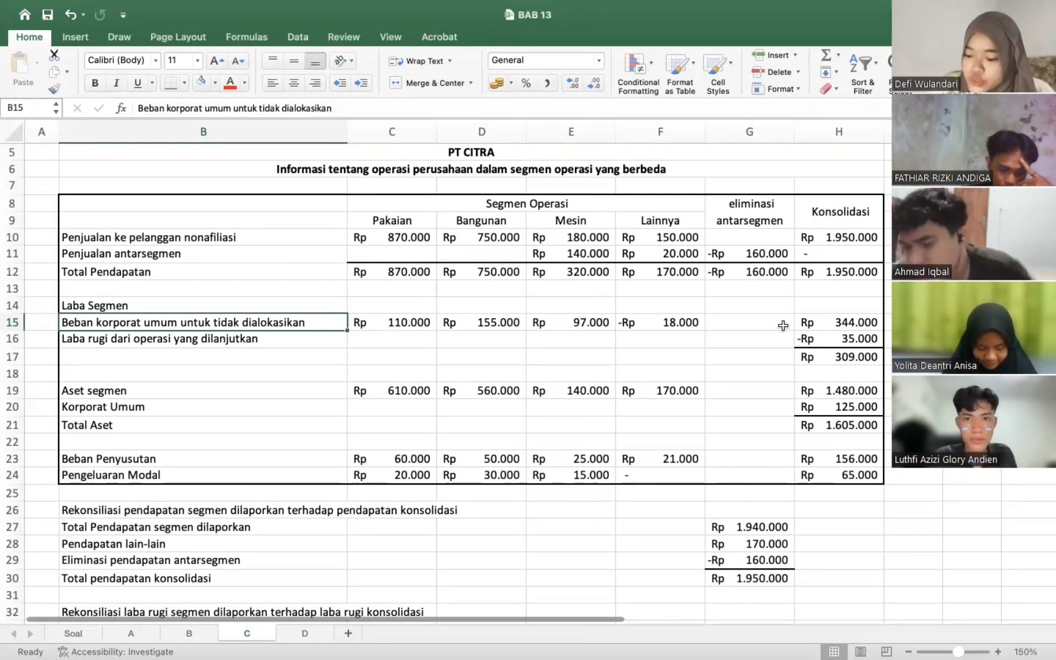
Examine the revenue, profit and asset reconciliations to the consolidated figures below the segment table on sheet C
scroll(716, 353, down, 2)
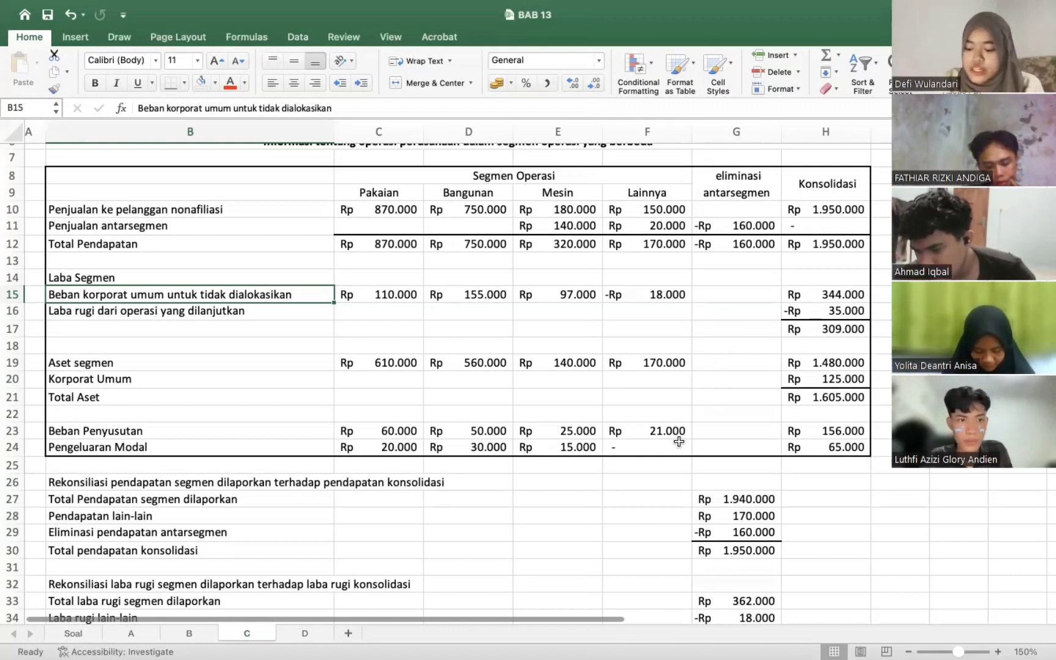
scroll(679, 441, down, 5)
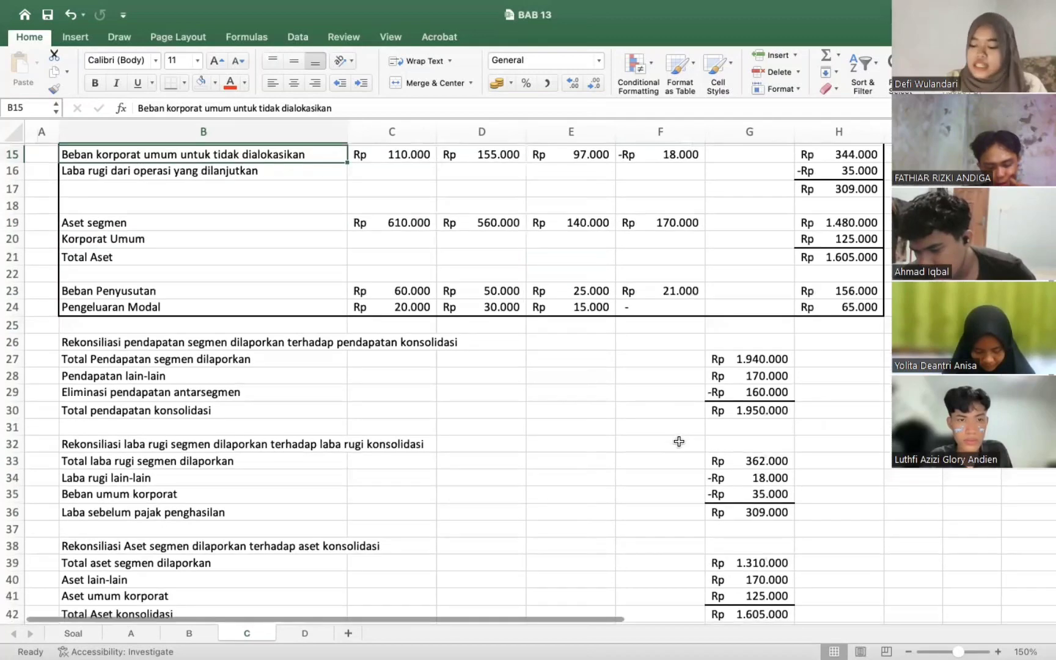
scroll(679, 441, down, 4)
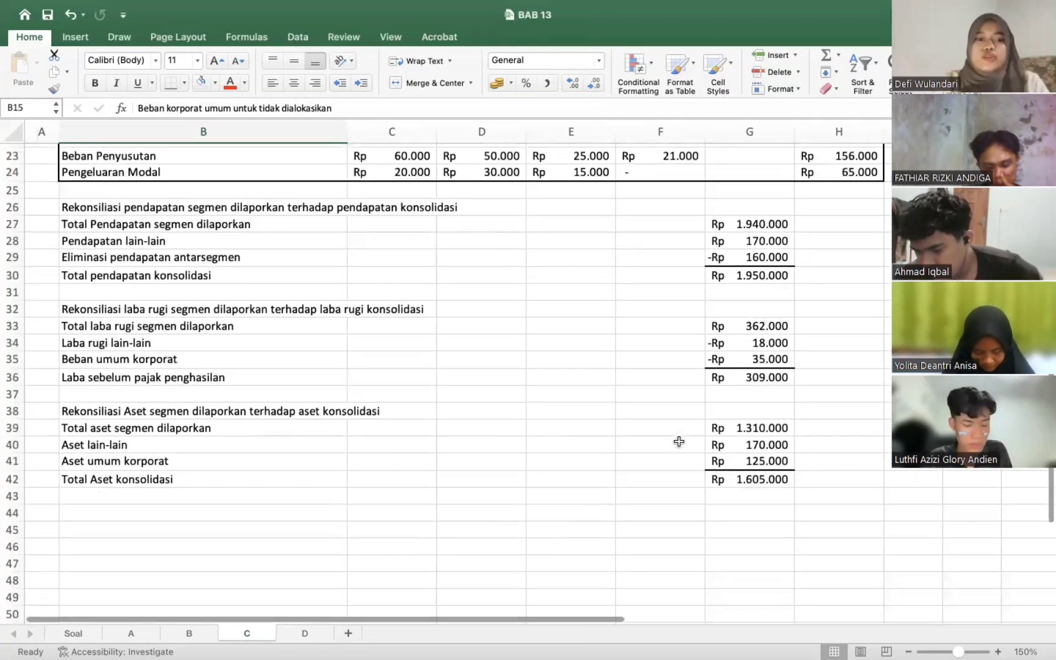
scroll(680, 441, up, 1)
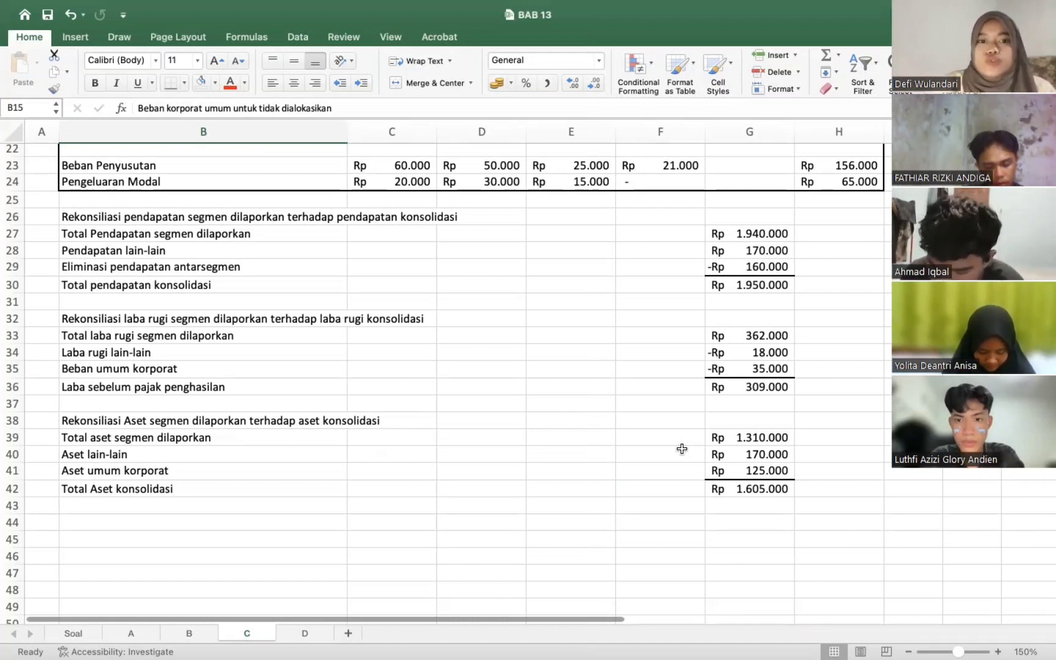
Inspect the Lainnya segment's Total Pendapatan in the table and relate it to Pendapatan lain-lain in the revenue reconciliation
scroll(299, 470, up, 5)
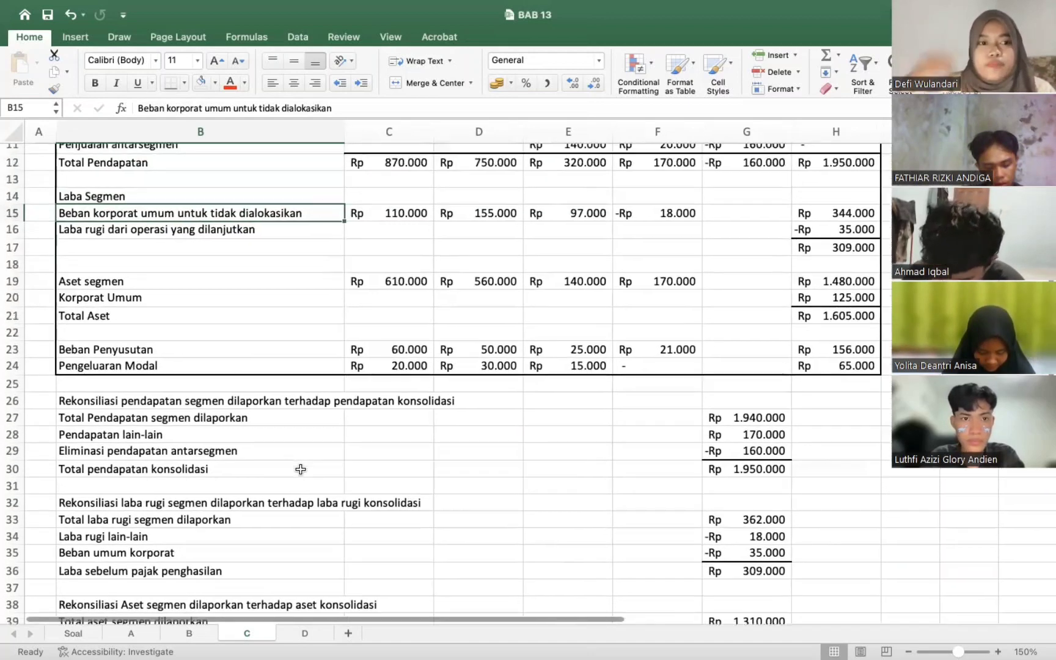
scroll(300, 468, up, 5)
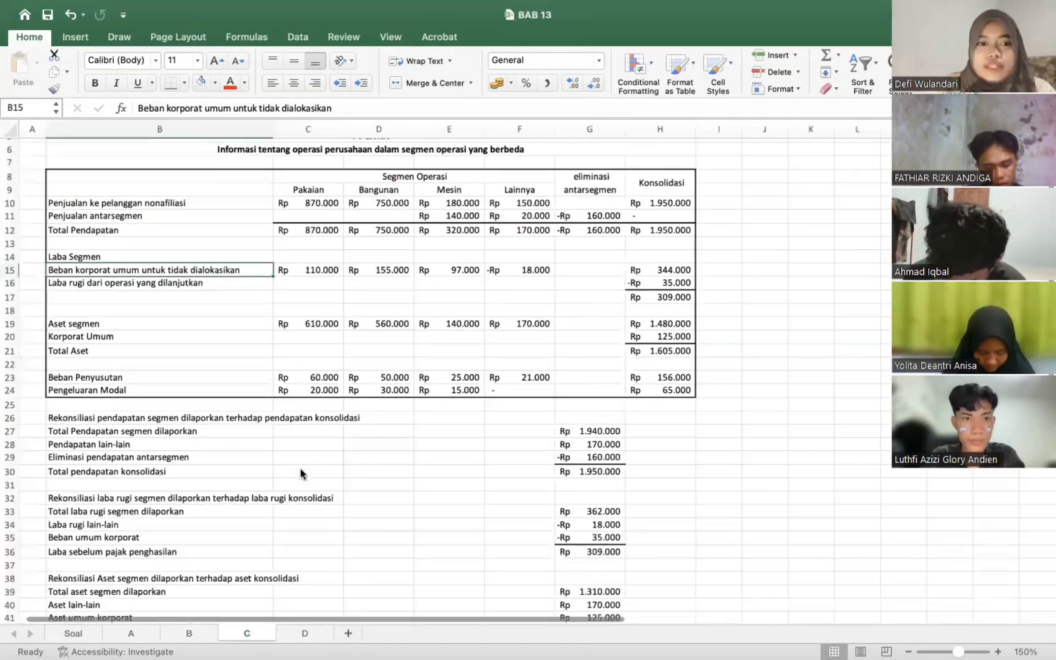
scroll(300, 468, up, 5)
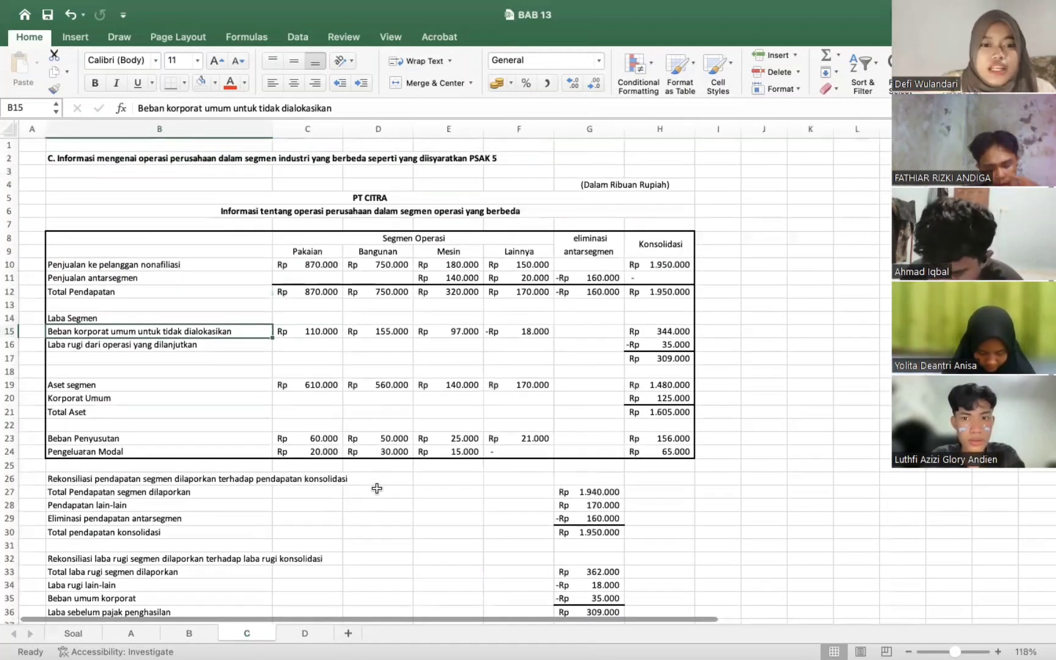
click(376, 488)
click(536, 291)
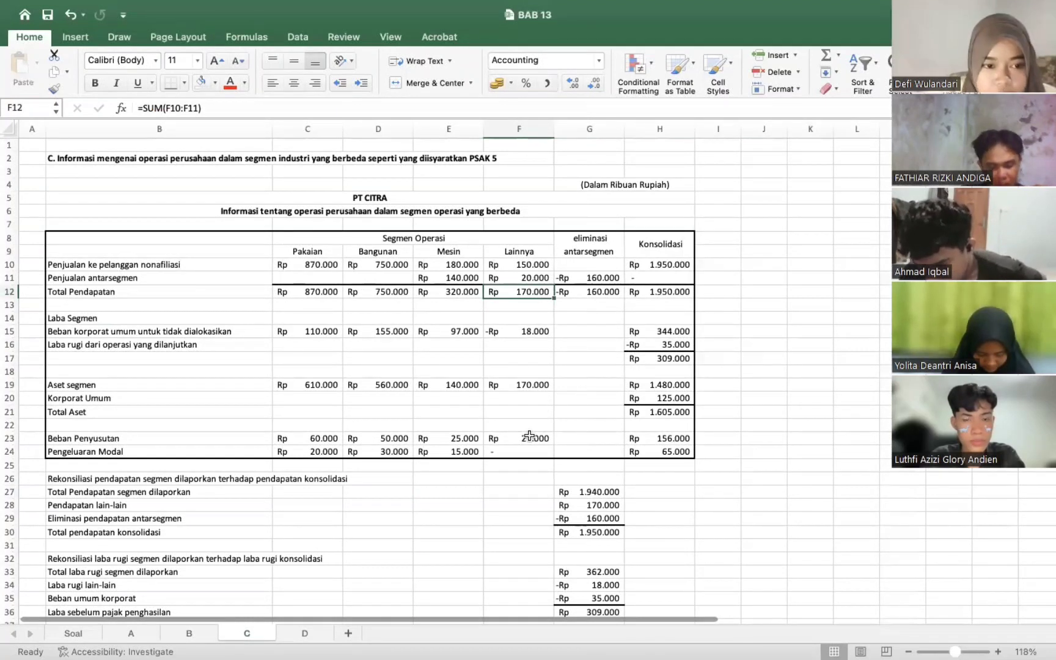
click(527, 384)
click(542, 304)
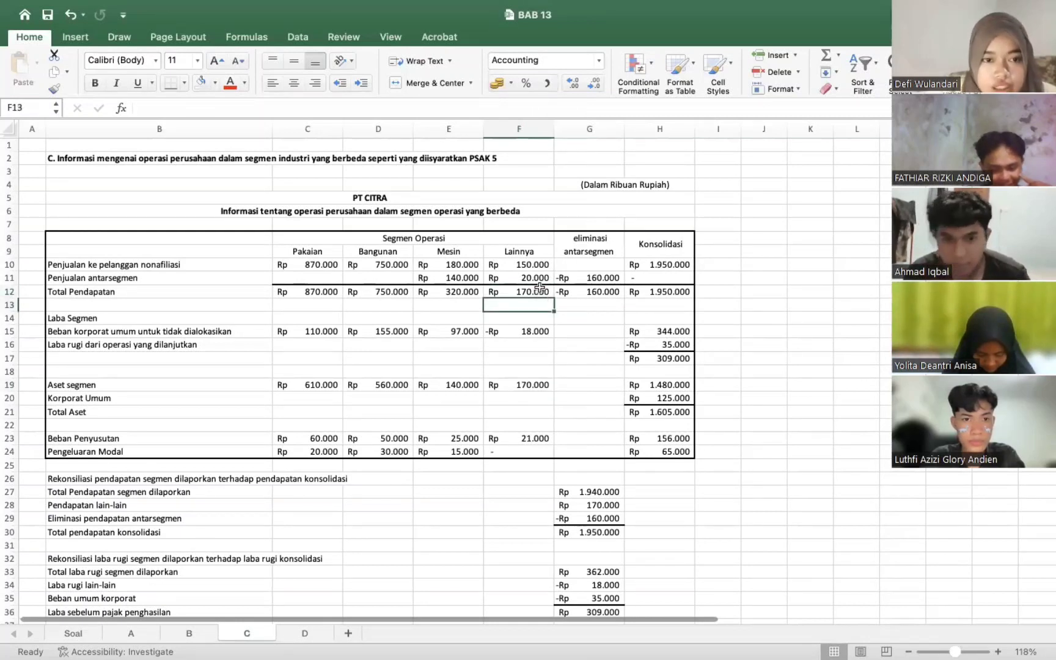
click(540, 287)
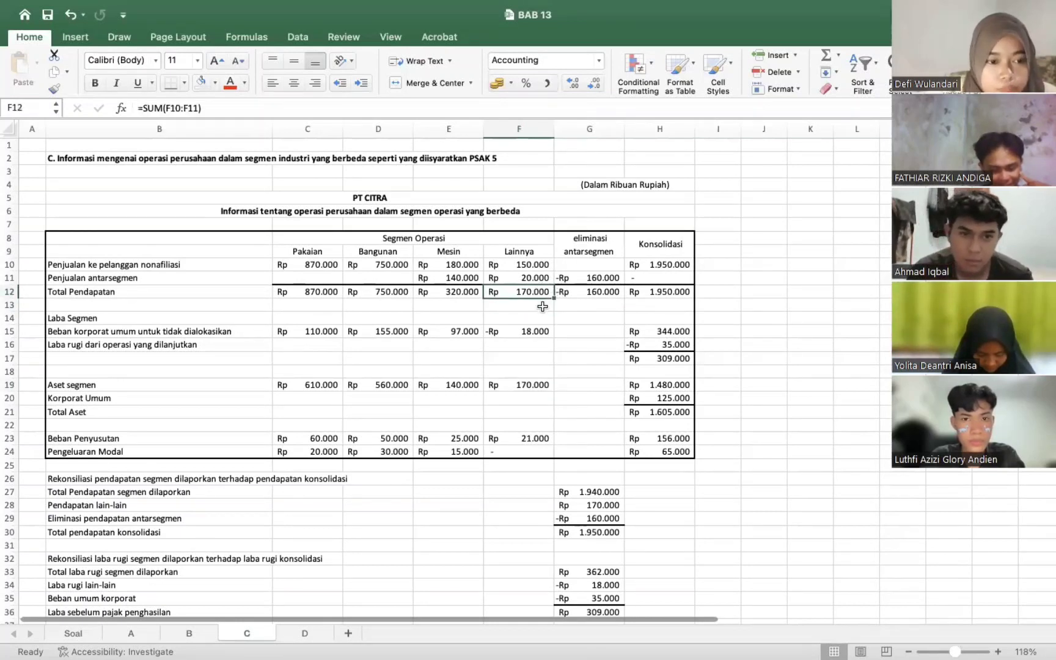
click(546, 317)
scroll(546, 318, down, 5)
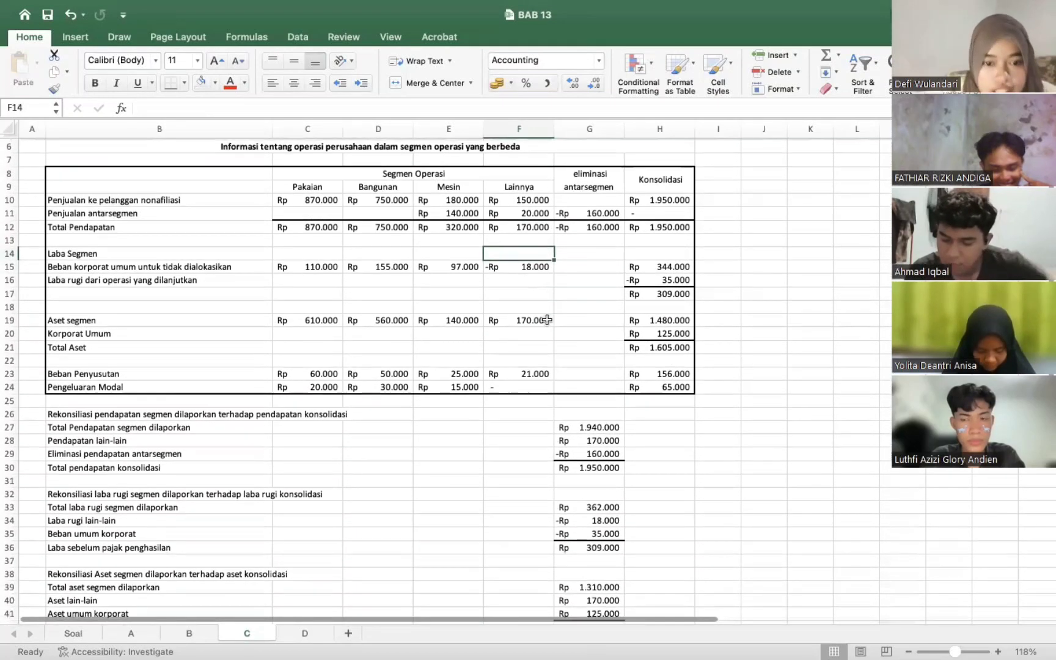
scroll(547, 320, down, 1)
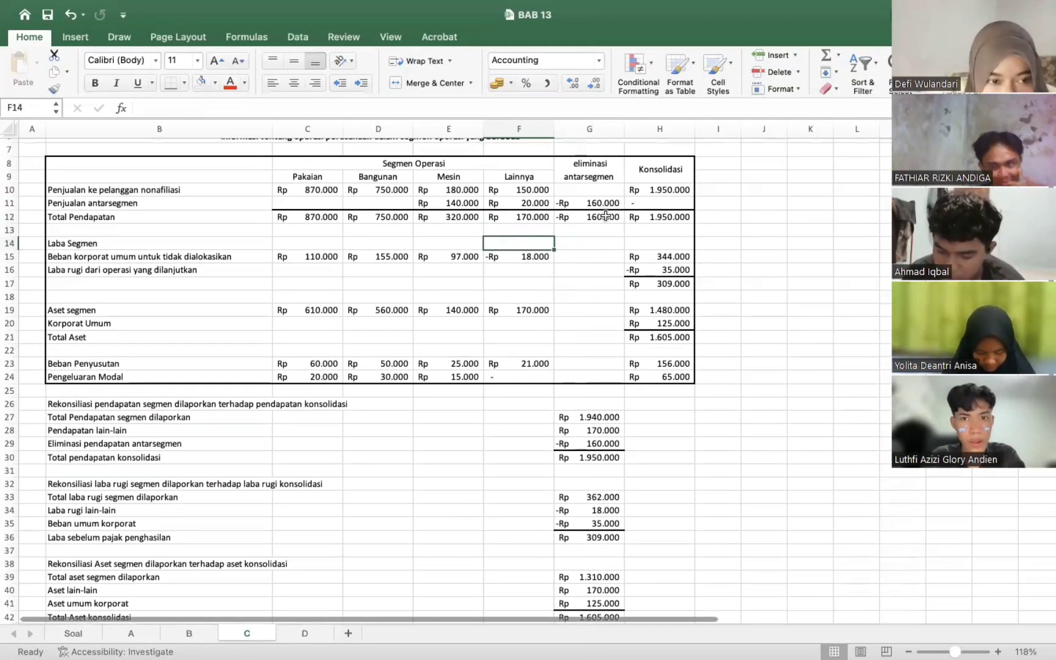
Inspect the intersegment elimination's Total Pendapatan and compare it with Eliminasi pendapatan antarsegmen in the revenue reconciliation
click(605, 215)
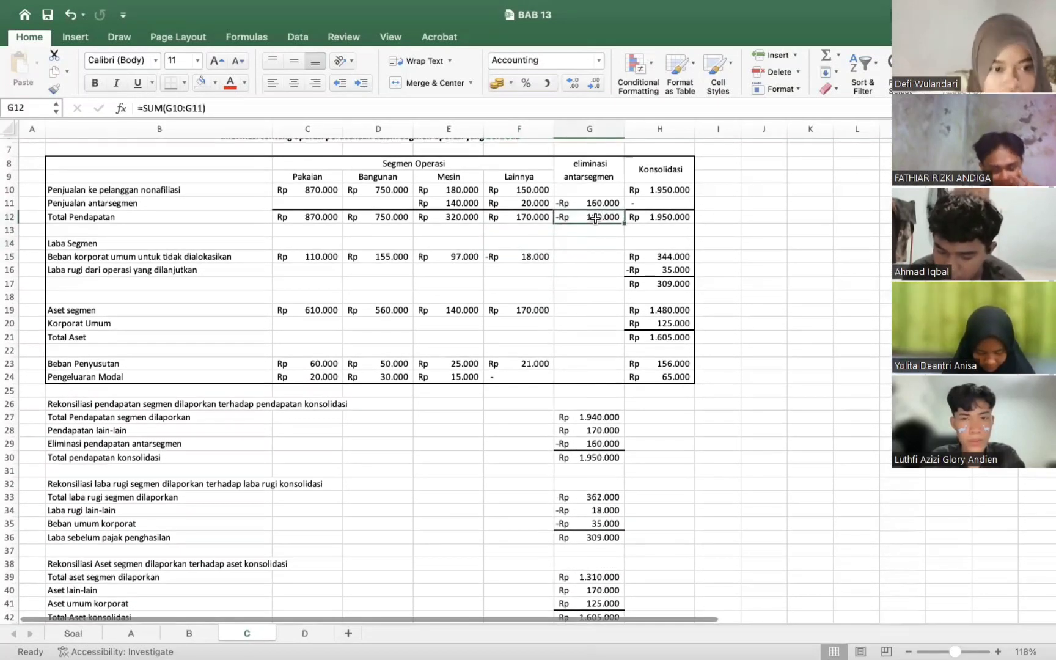
click(604, 269)
click(611, 224)
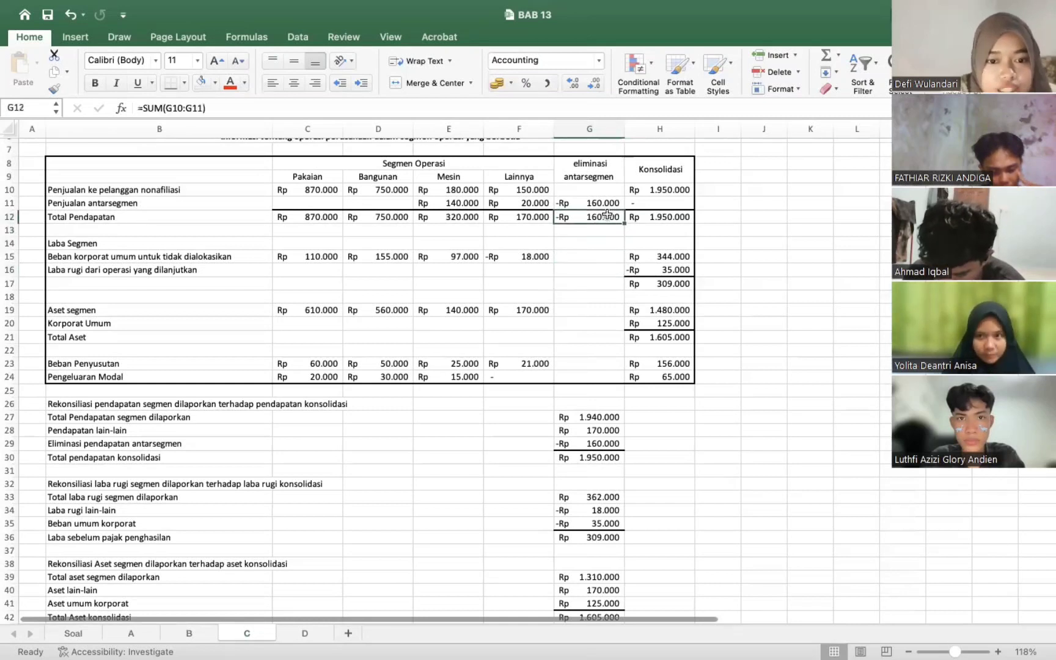
click(590, 288)
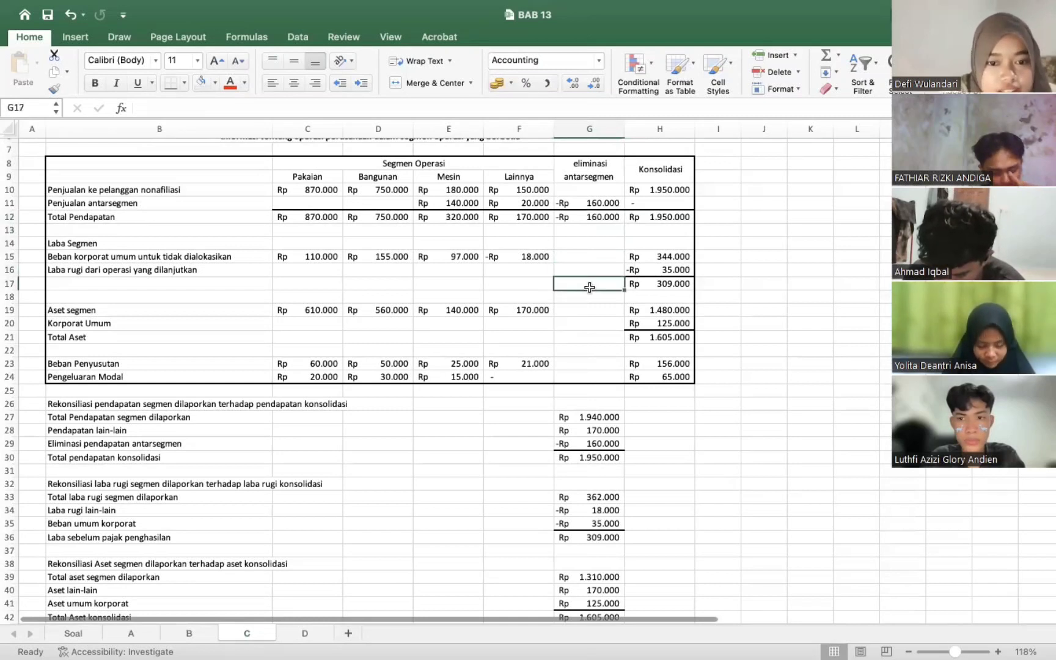
click(600, 217)
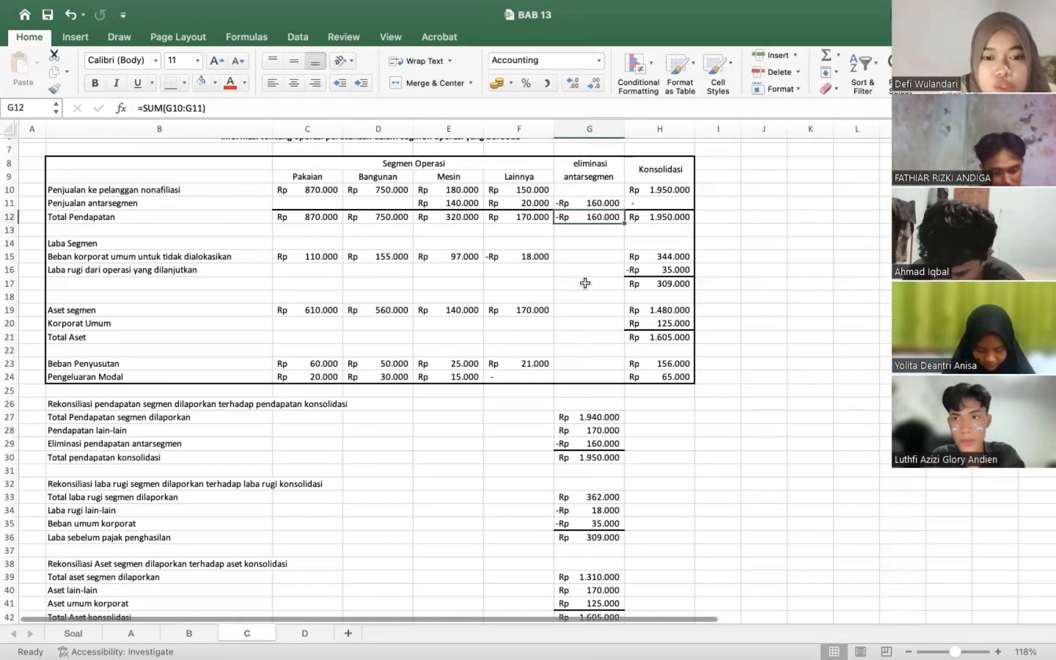
click(590, 264)
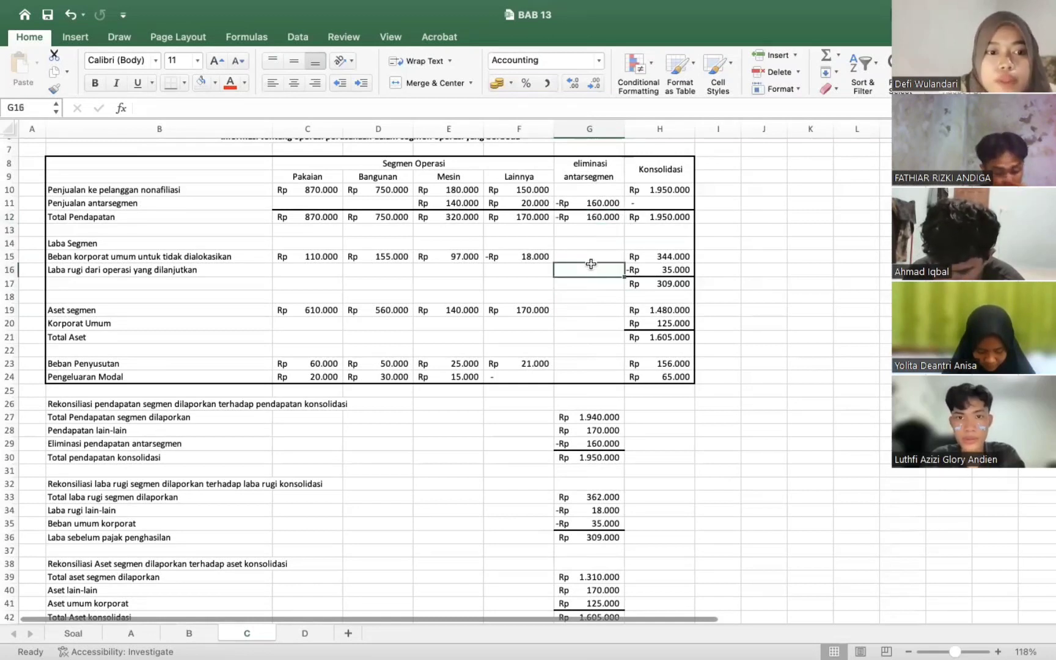
Check the consolidated Total Pendapatan against the revenue reconciliation's total and move on to the profit and loss reconciliation
click(634, 216)
scroll(544, 397, down, 5)
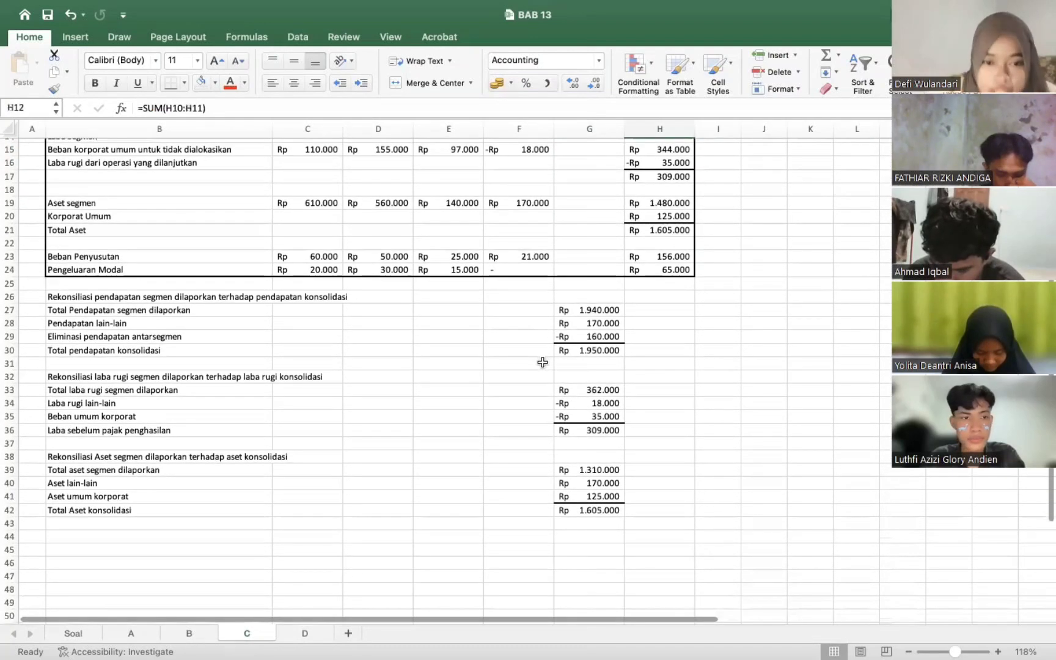
click(558, 362)
click(559, 377)
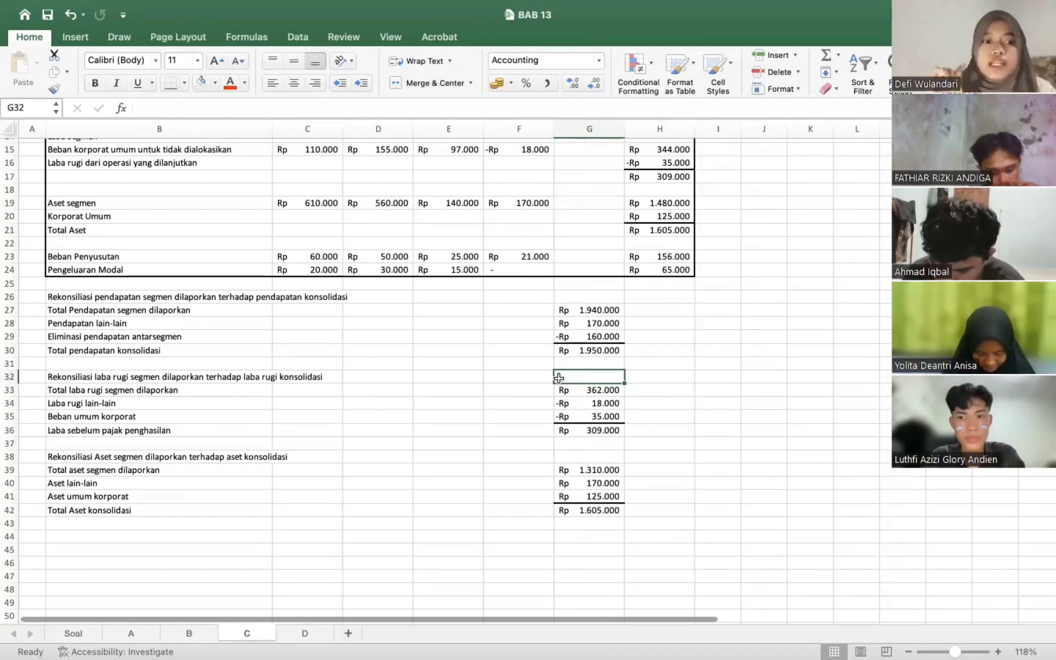
Go over the profit and loss reconciliation on sheet C and move on to the asset reconciliation's heading
click(500, 390)
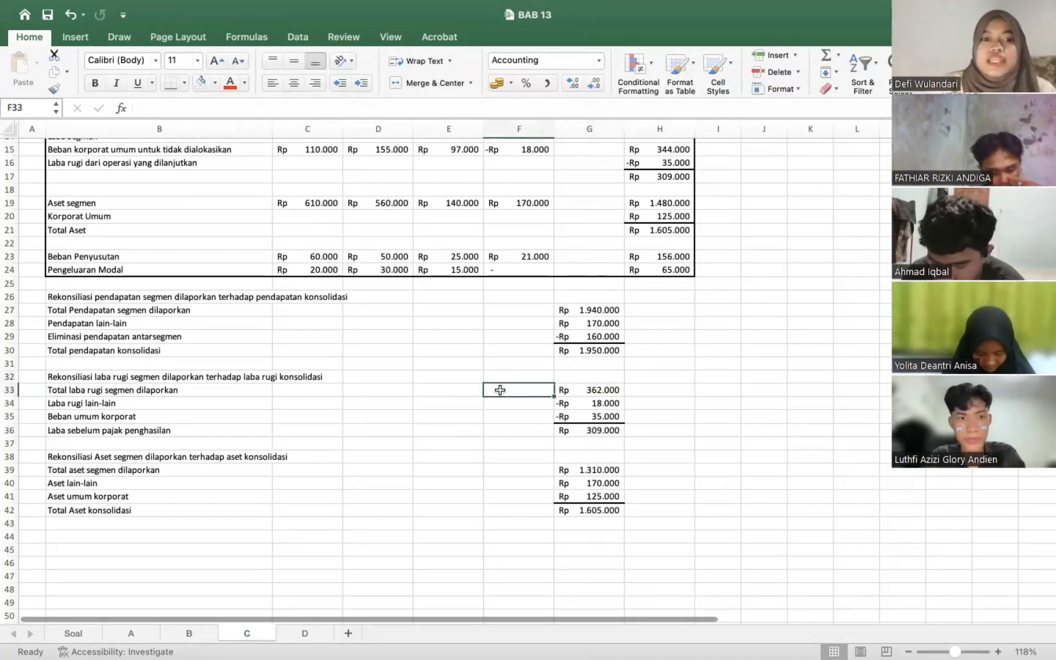
click(479, 391)
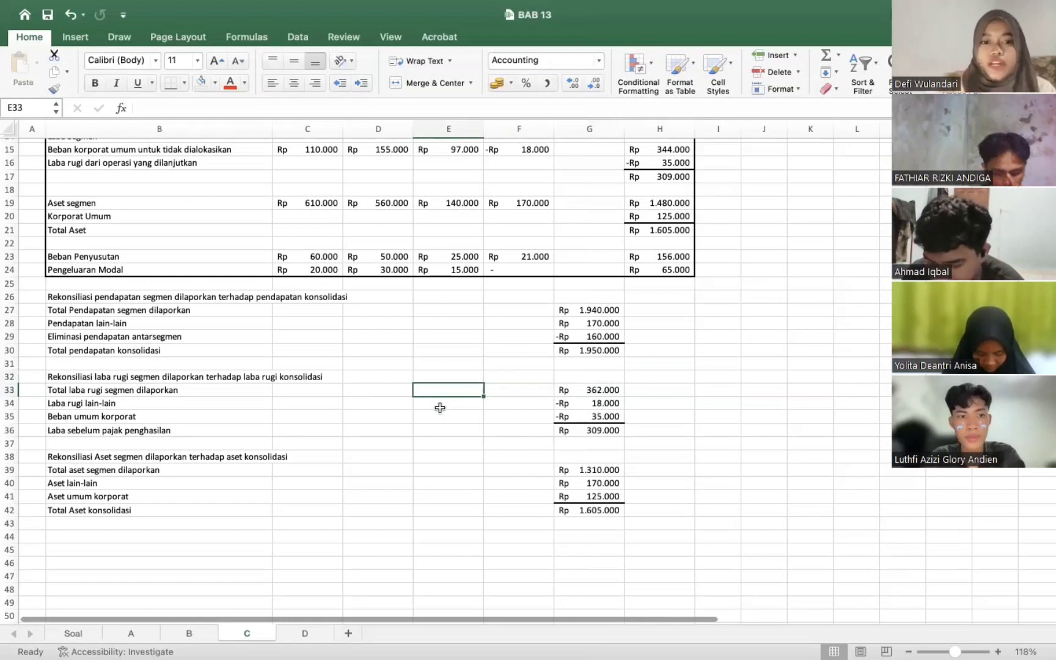
click(446, 346)
click(400, 434)
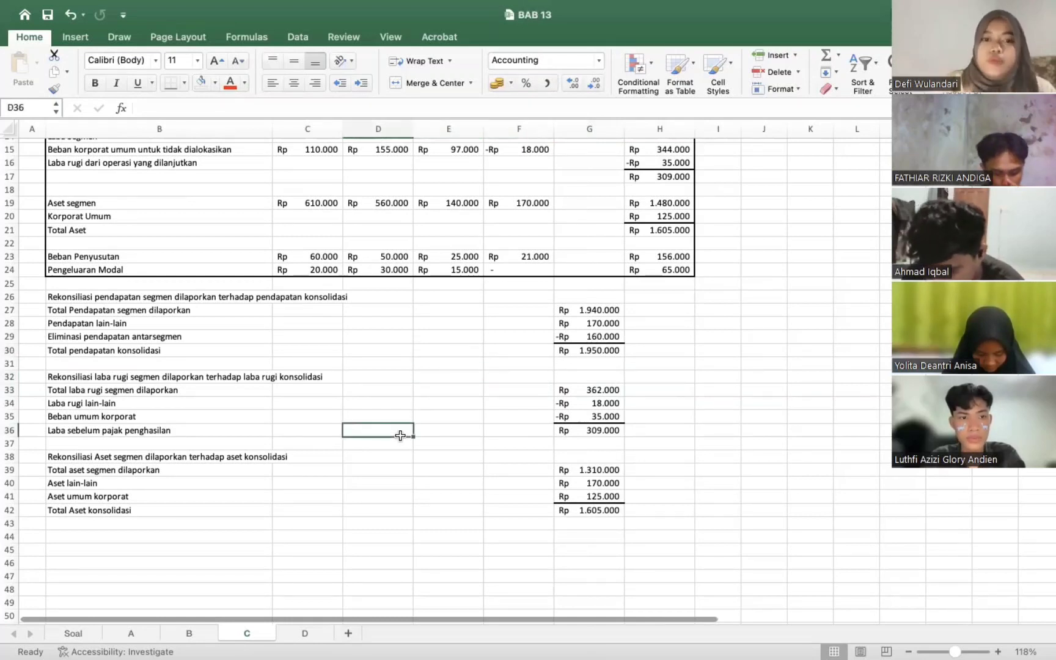
click(389, 467)
click(375, 455)
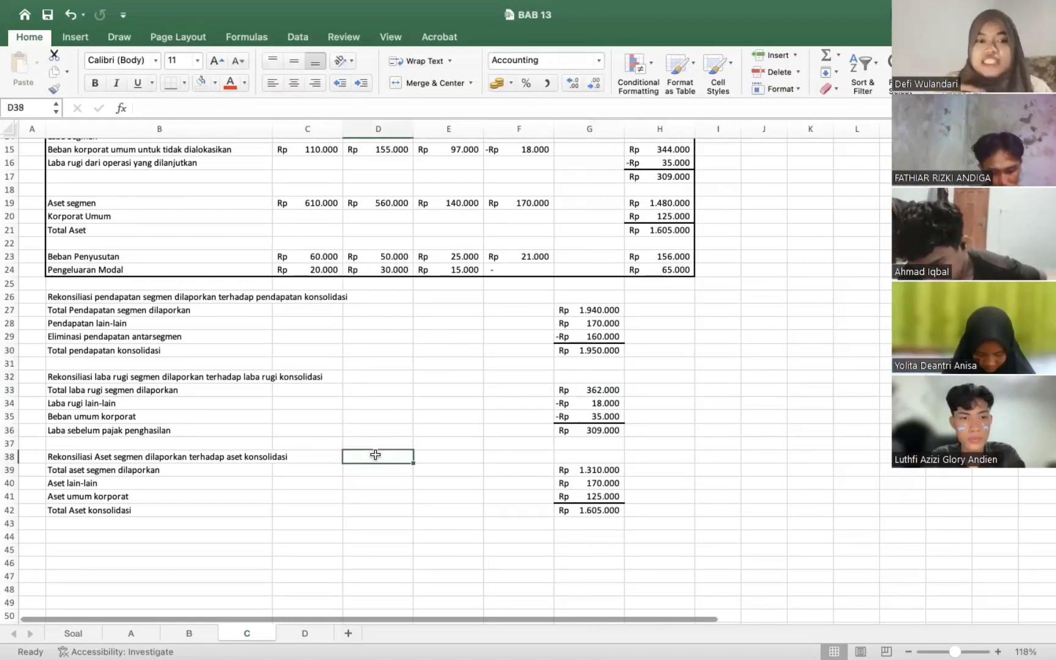
Inspect the source formula of Total Aset konsolidasi in the asset reconciliation
click(567, 501)
click(573, 509)
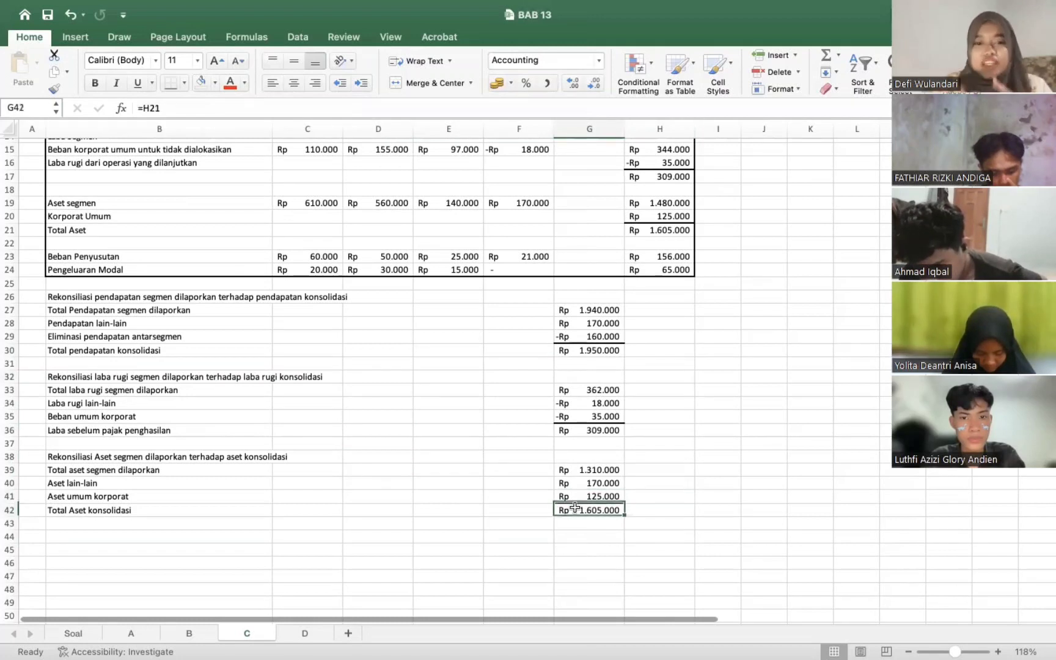
click(560, 530)
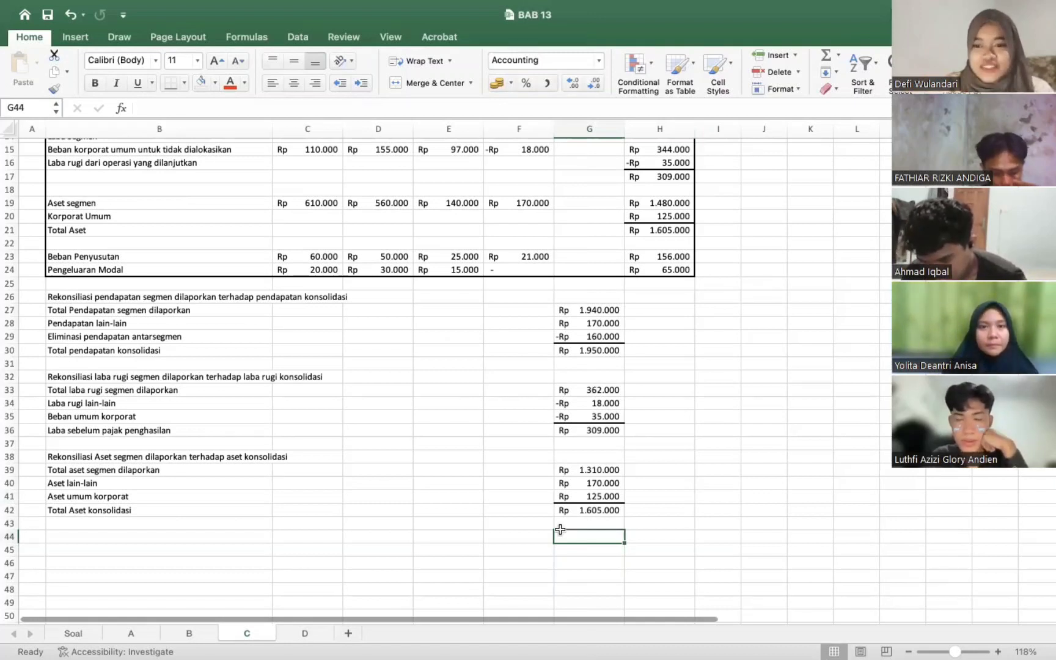
Inspect the formulas behind Total aset segmen dilaporkan, Aset lain-lain and Aset umum korporat in the asset reconciliation
click(560, 469)
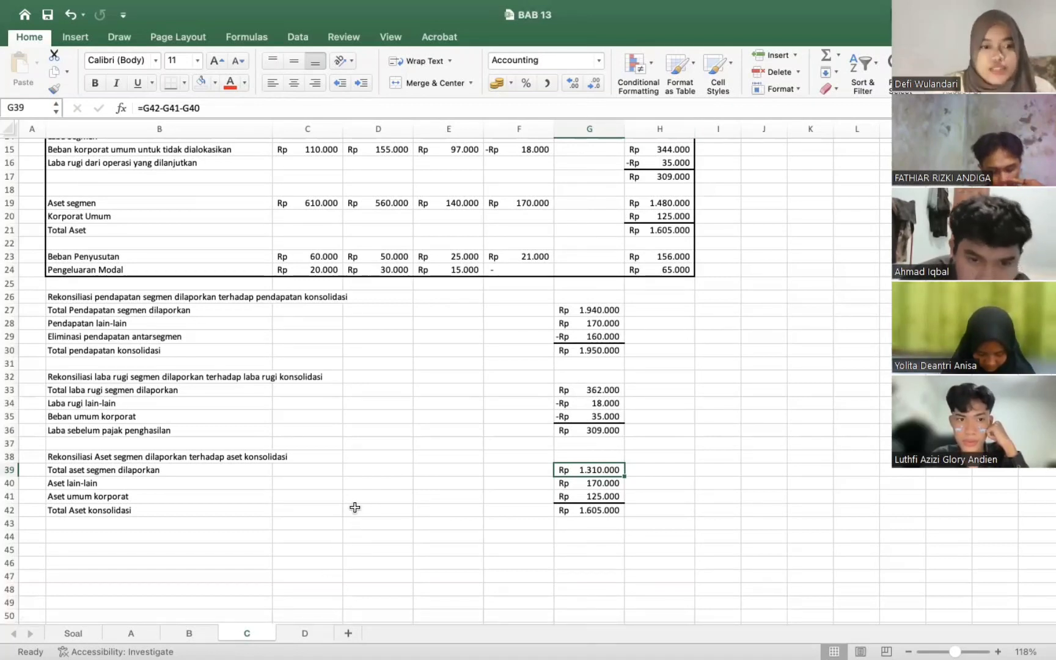
click(277, 550)
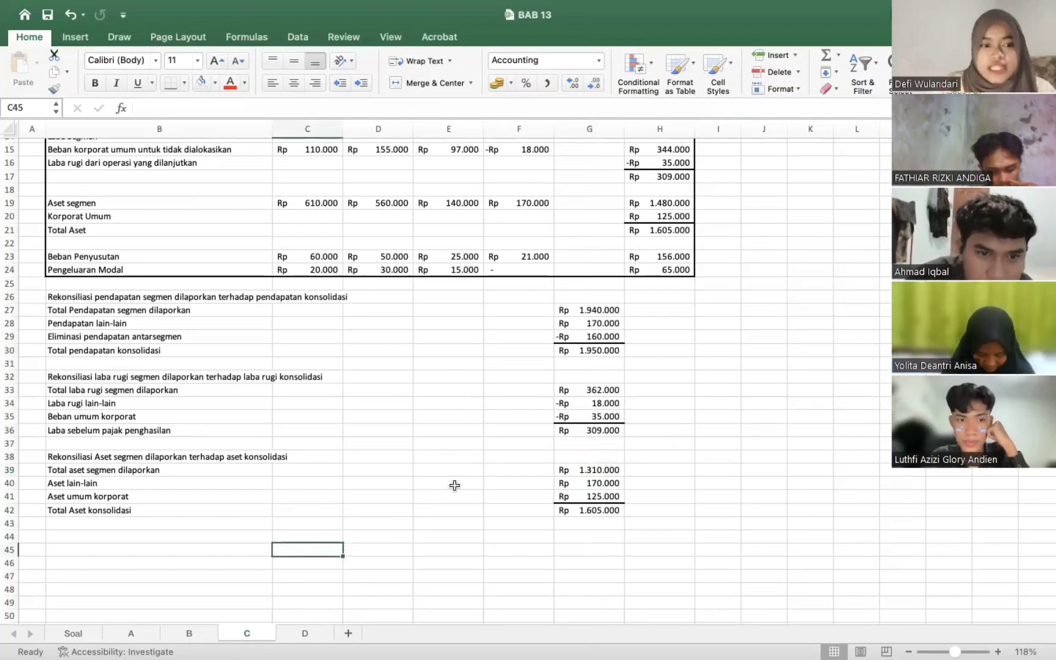
click(571, 481)
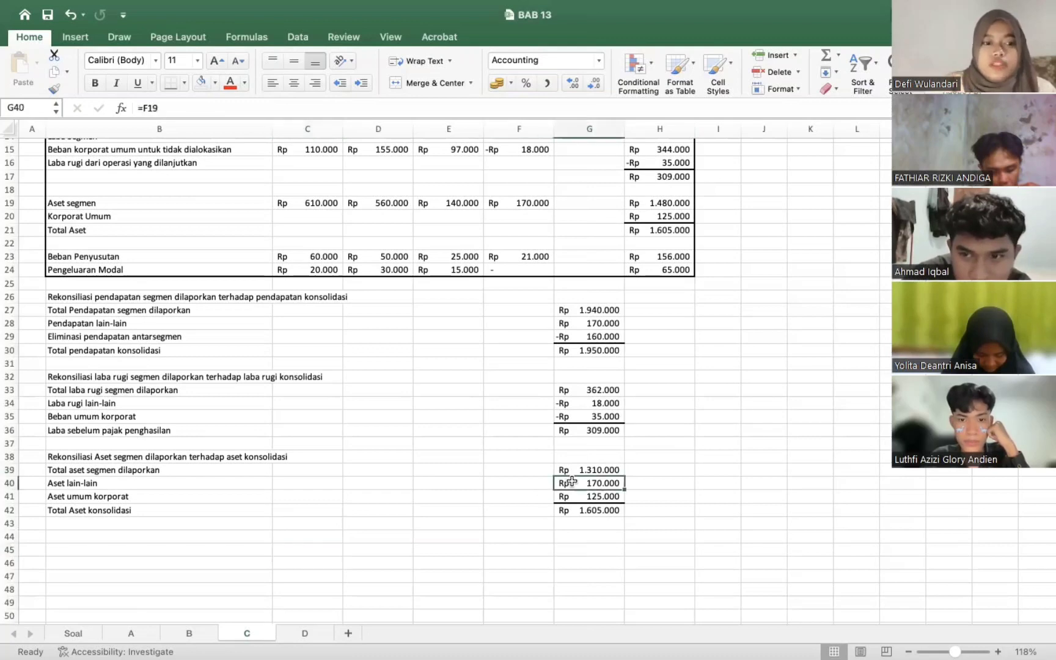
click(579, 493)
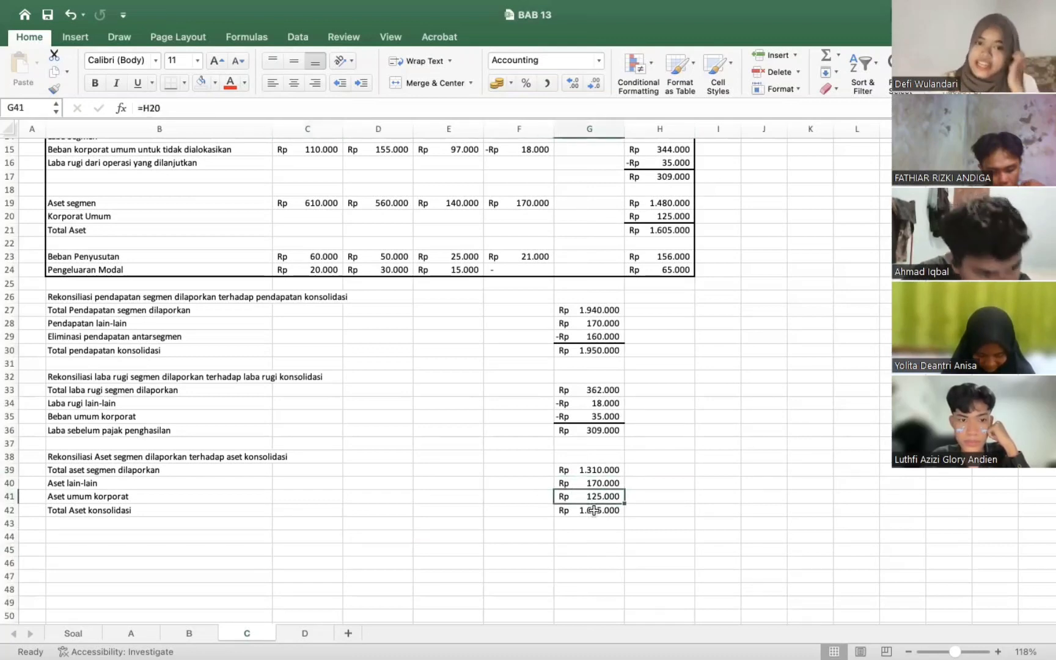
click(568, 576)
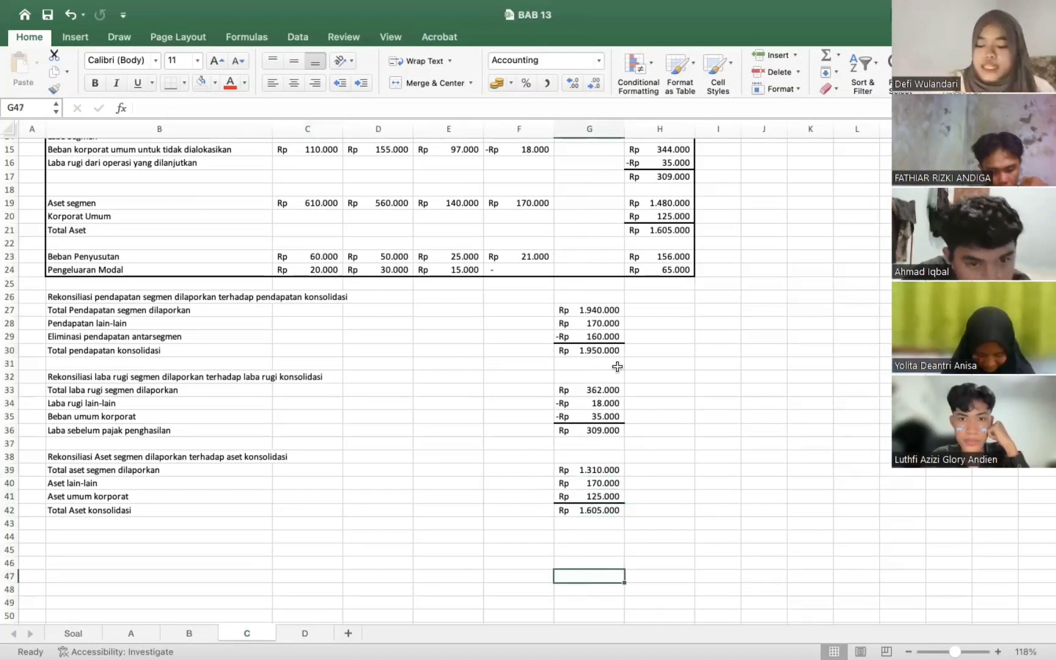
Examine the formula and source cells of the consolidated Total Aset in the segment table
scroll(618, 367, up, 3)
double_click(654, 323)
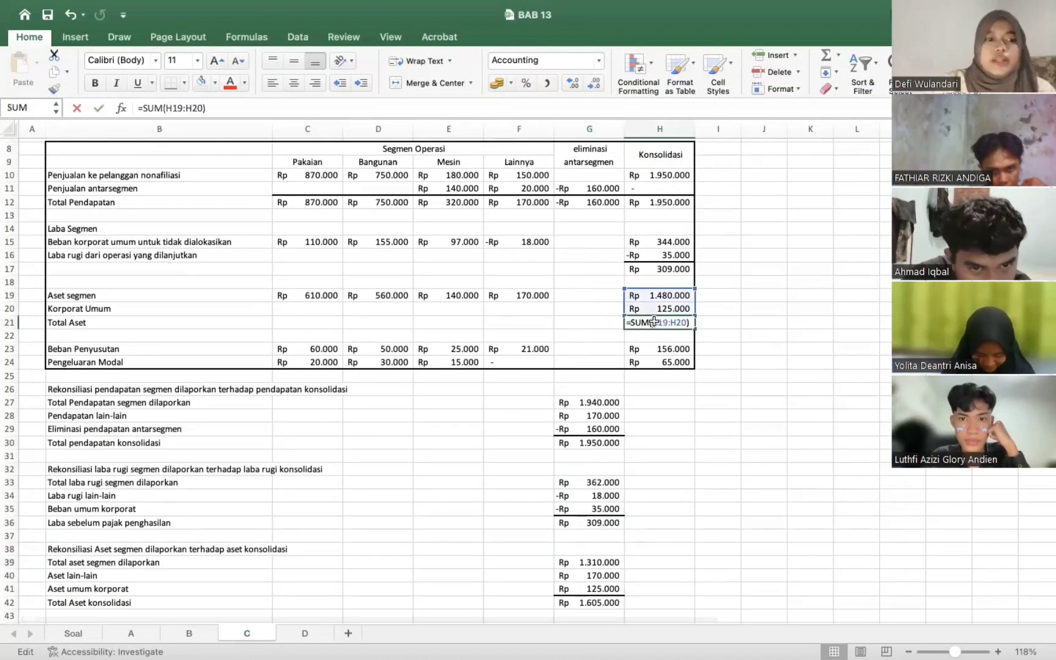
key(Escape)
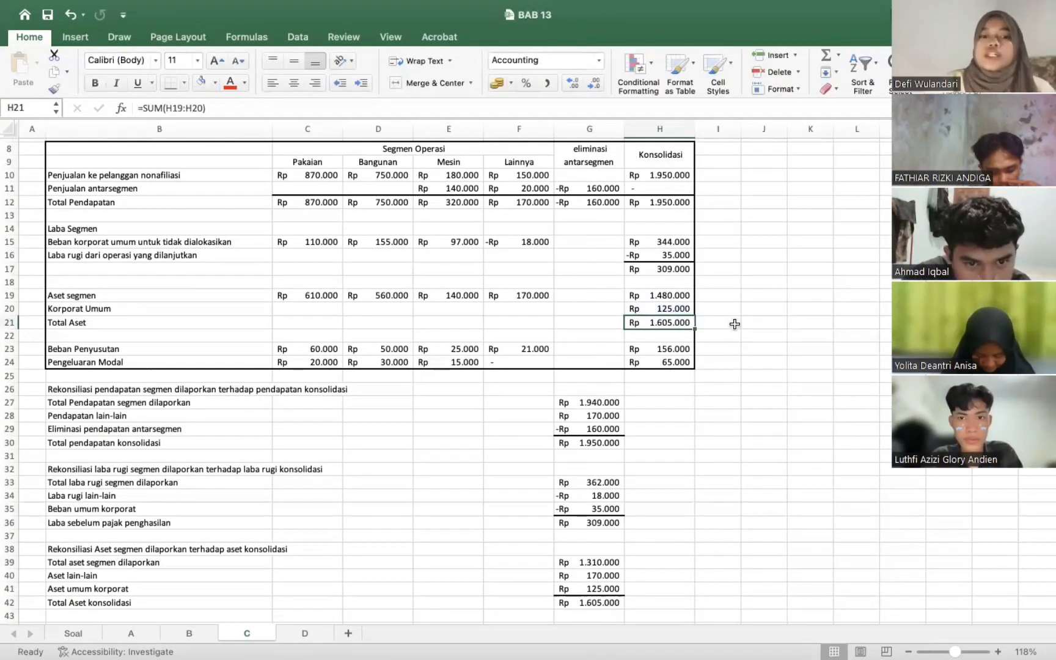
scroll(765, 290, up, 10)
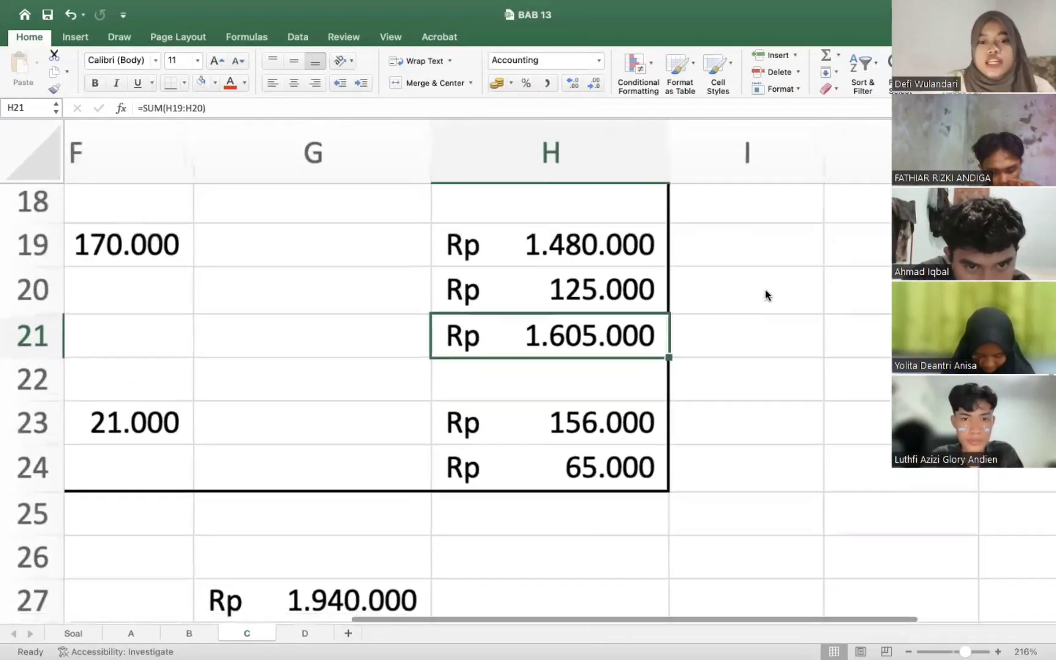
scroll(766, 294, down, 10)
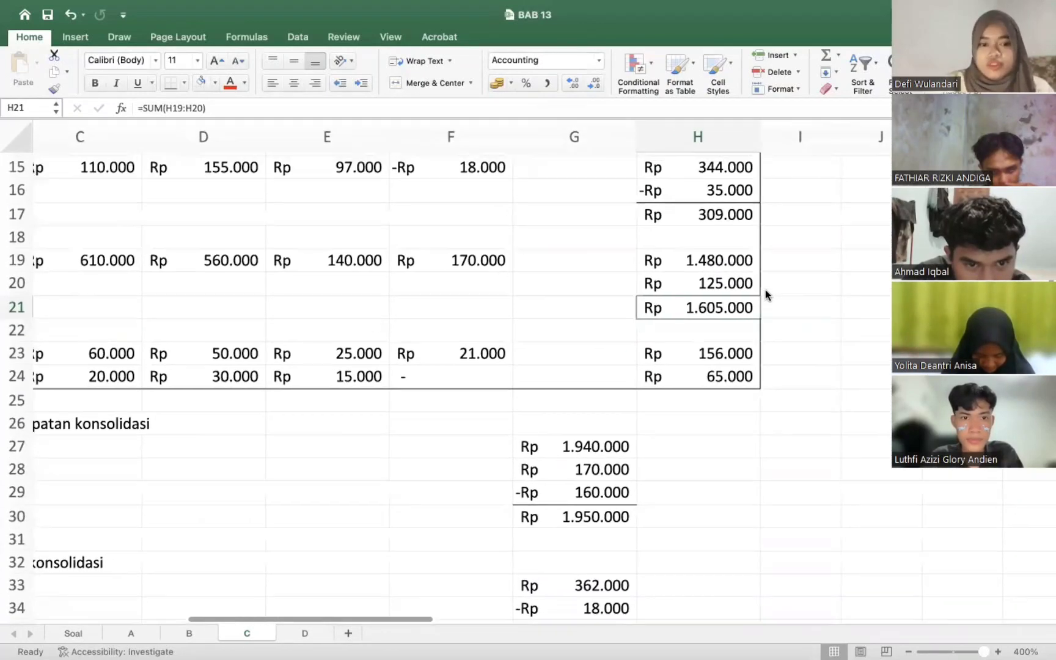
scroll(765, 290, down, 8)
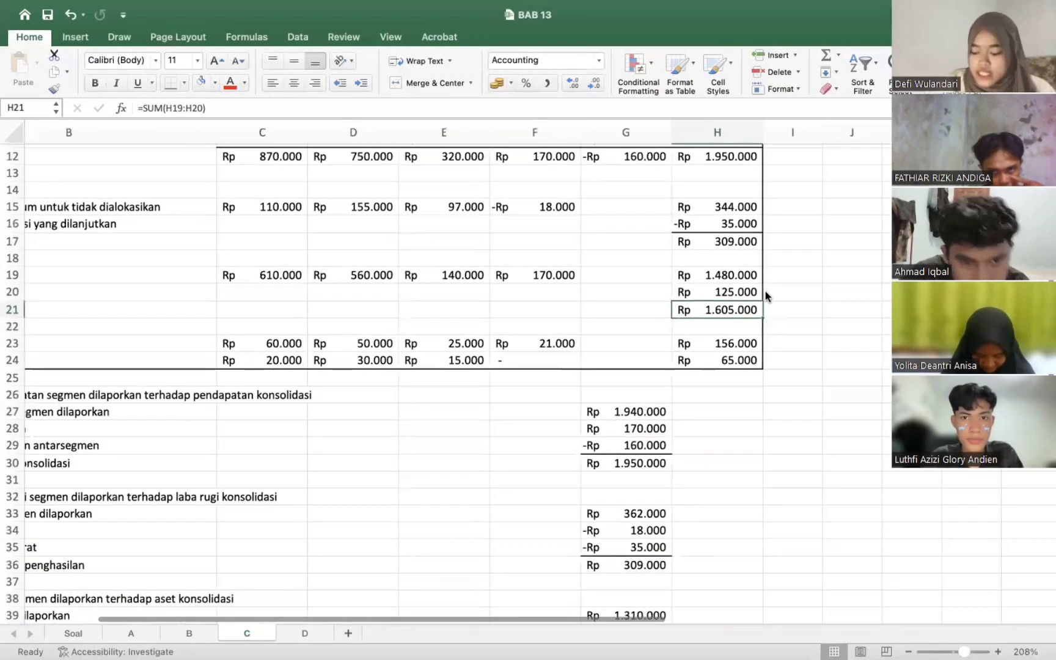
scroll(764, 292, down, 8)
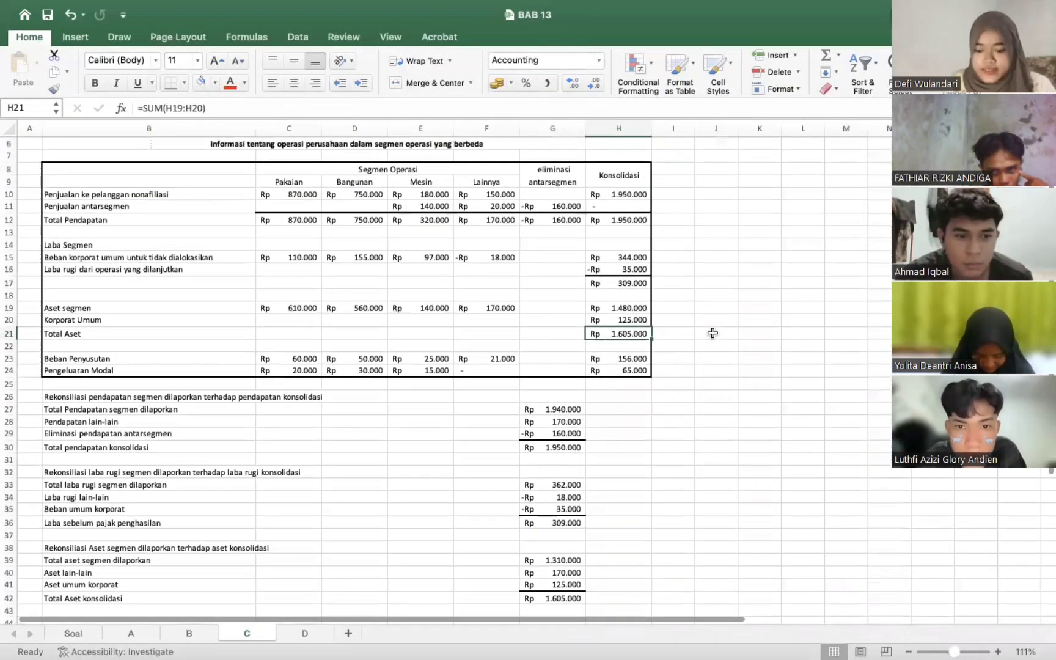
scroll(713, 332, up, 2)
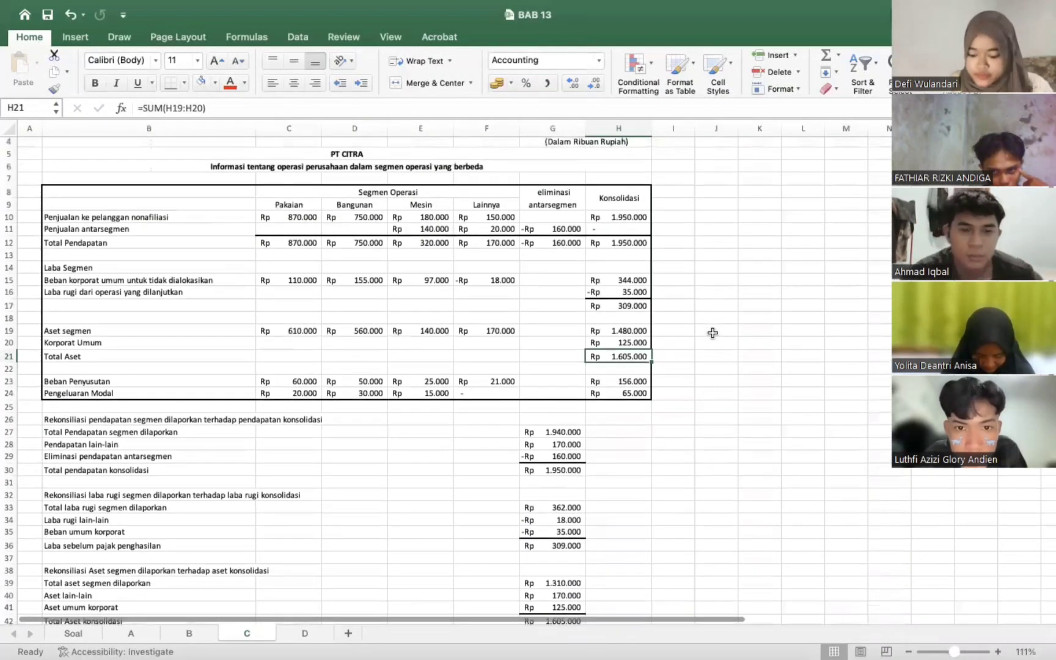
Return to the revenue reconciliation and inspect the contents of Total Pendapatan segmen dilaporkan
click(631, 407)
scroll(672, 293, down, 1)
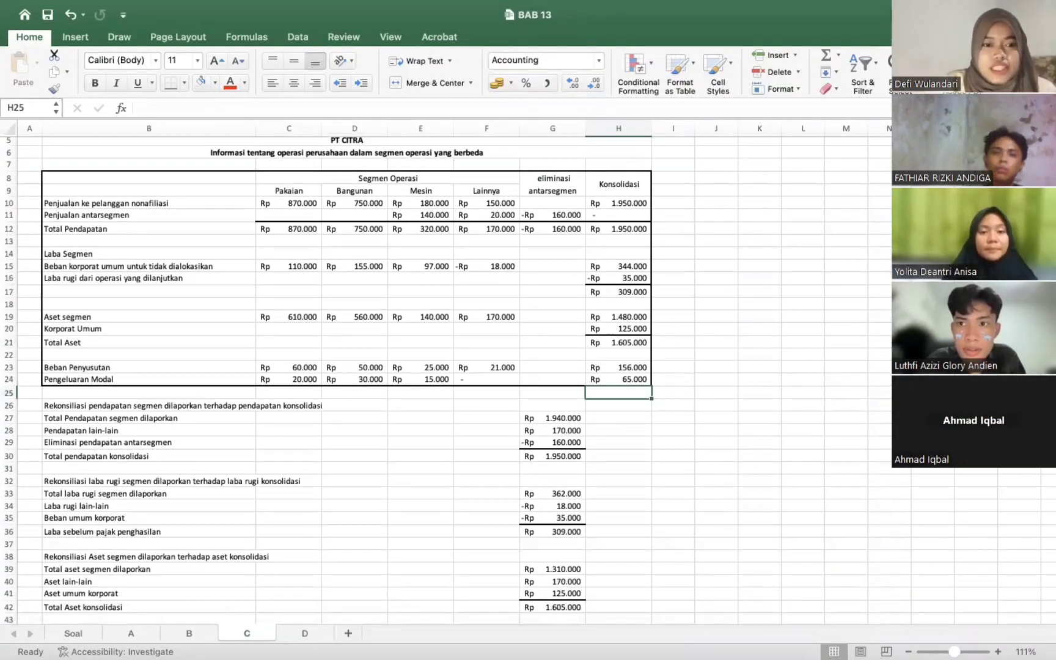
scroll(647, 366, down, 6)
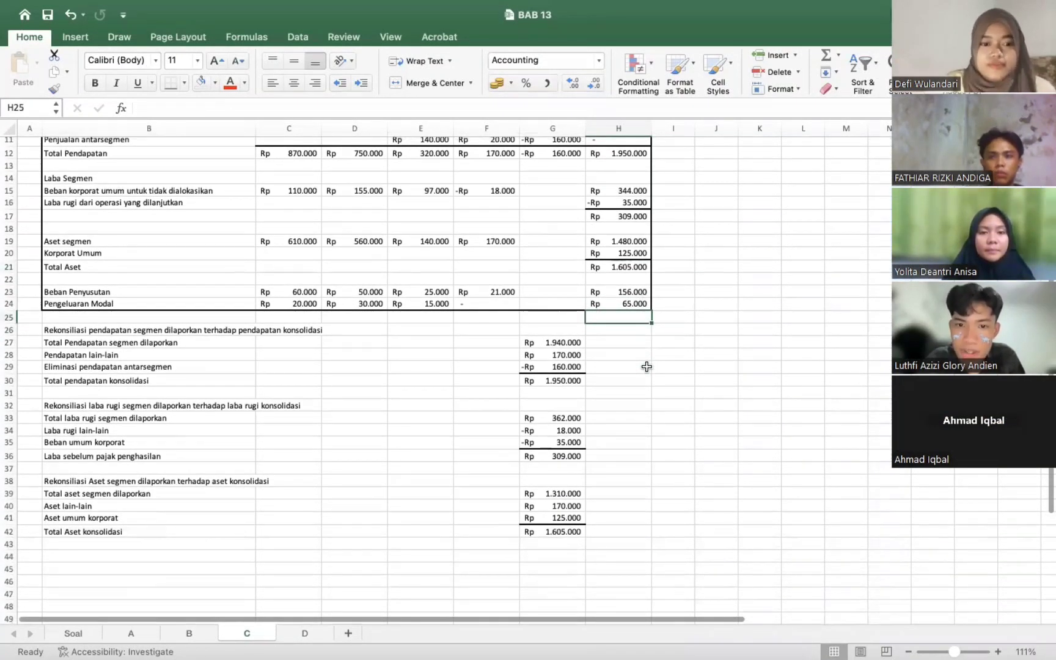
scroll(647, 367, up, 5)
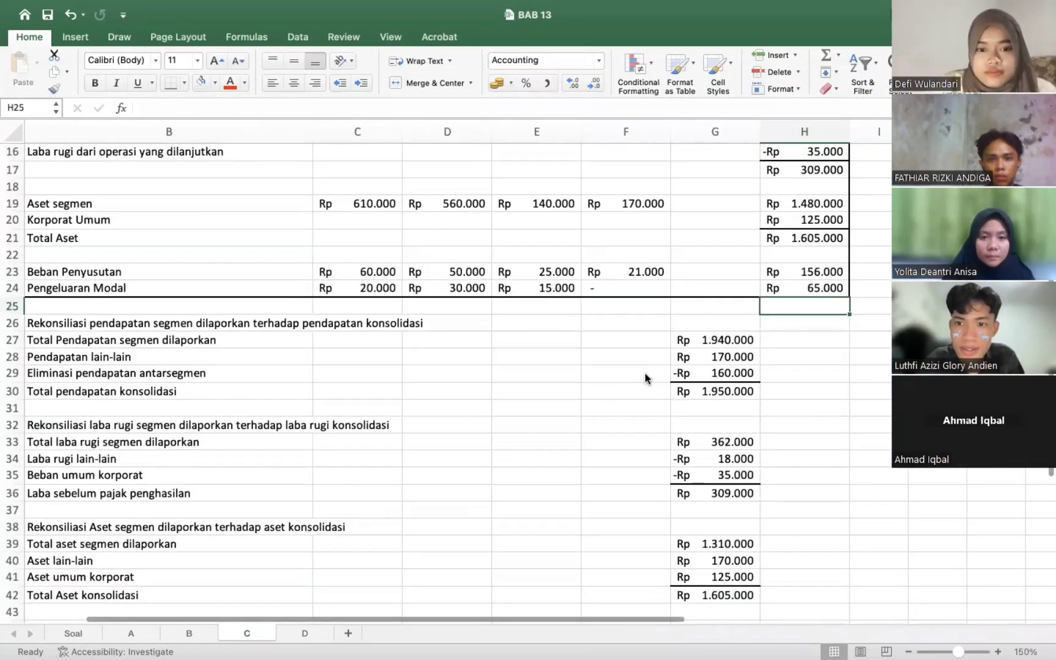
scroll(644, 372, up, 2)
scroll(644, 373, right, 2)
click(680, 380)
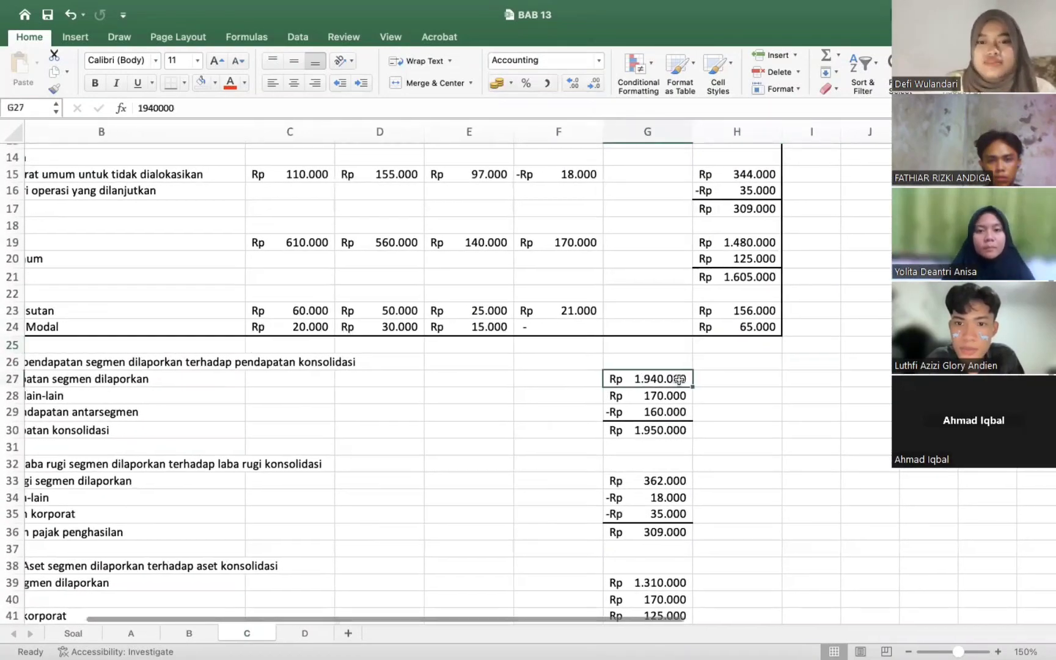
Recheck how Total aset segmen dilaporkan is derived in the asset reconciliation
scroll(679, 379, down, 6)
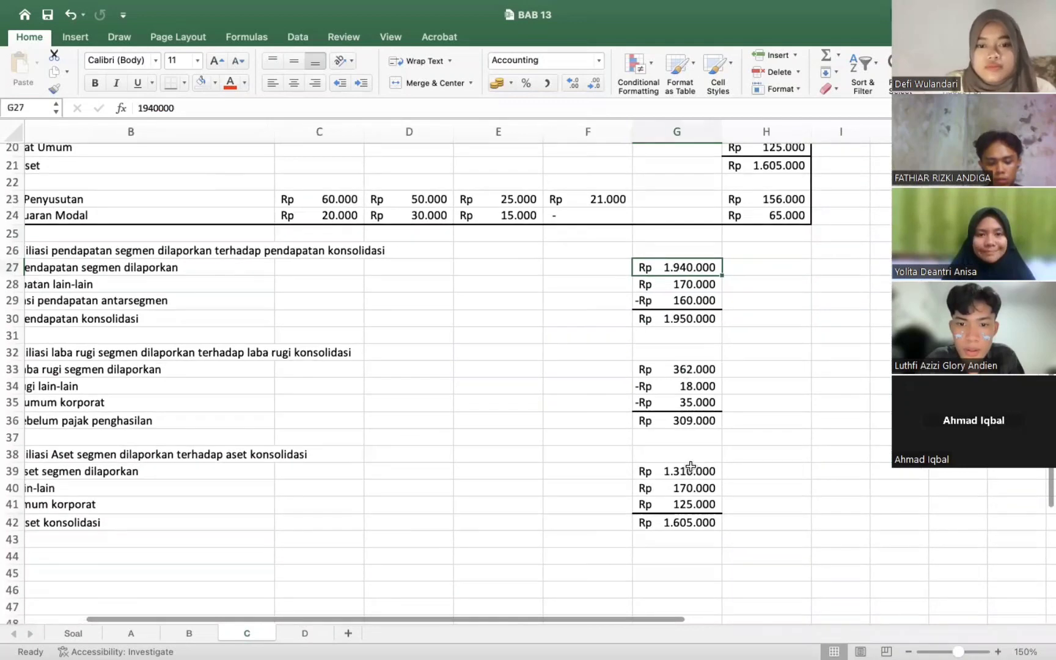
click(691, 467)
scroll(719, 422, up, 3)
scroll(719, 422, left, 2)
scroll(720, 444, down, 2)
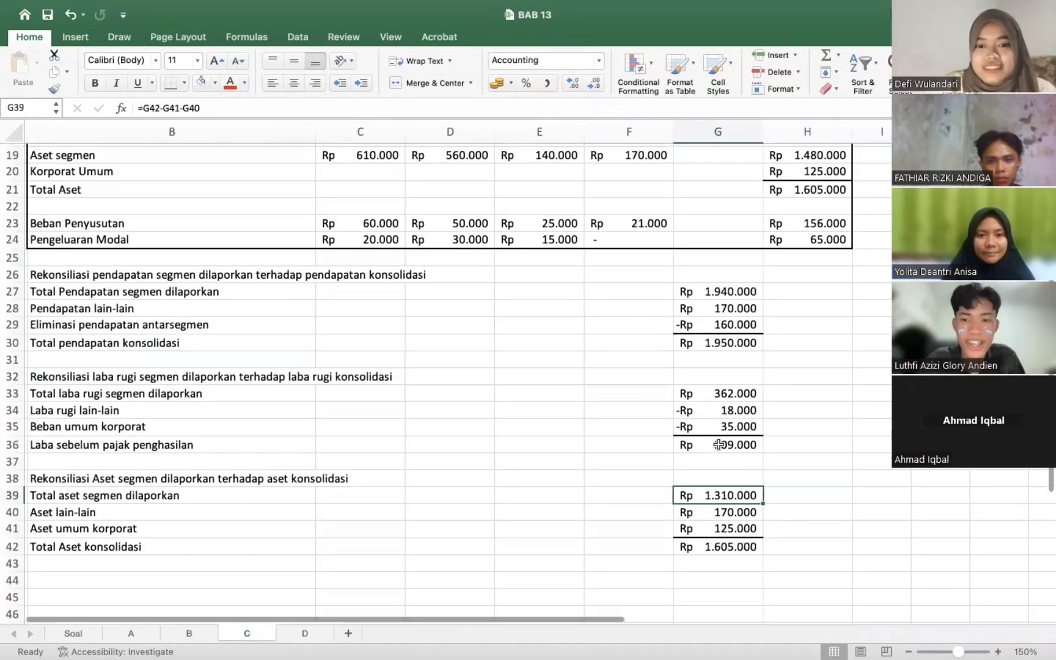
click(807, 478)
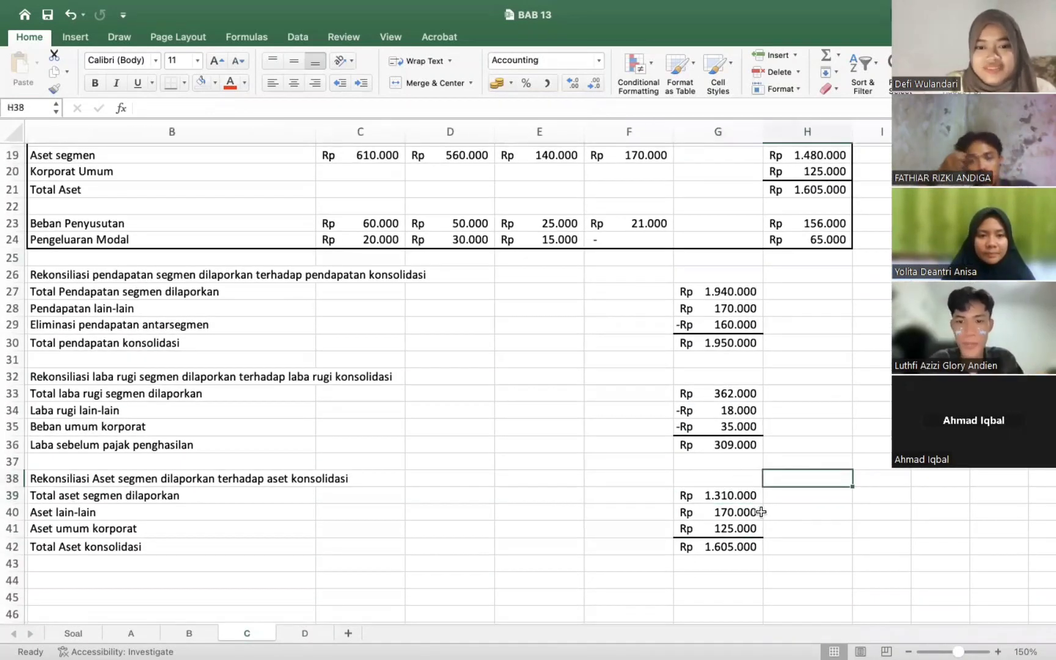
Compare the formulas of Aset lain-lain, Total aset segmen dilaporkan and Aset umum korporat once more
scroll(761, 511, up, 2)
scroll(761, 511, left, 1)
scroll(761, 511, down, 3)
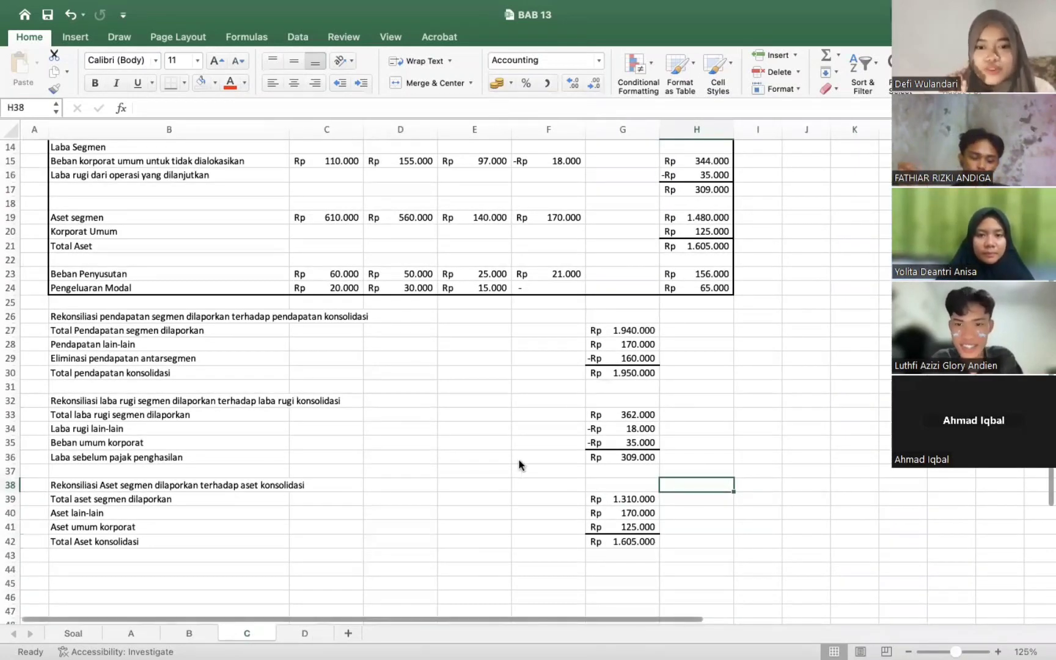
click(637, 517)
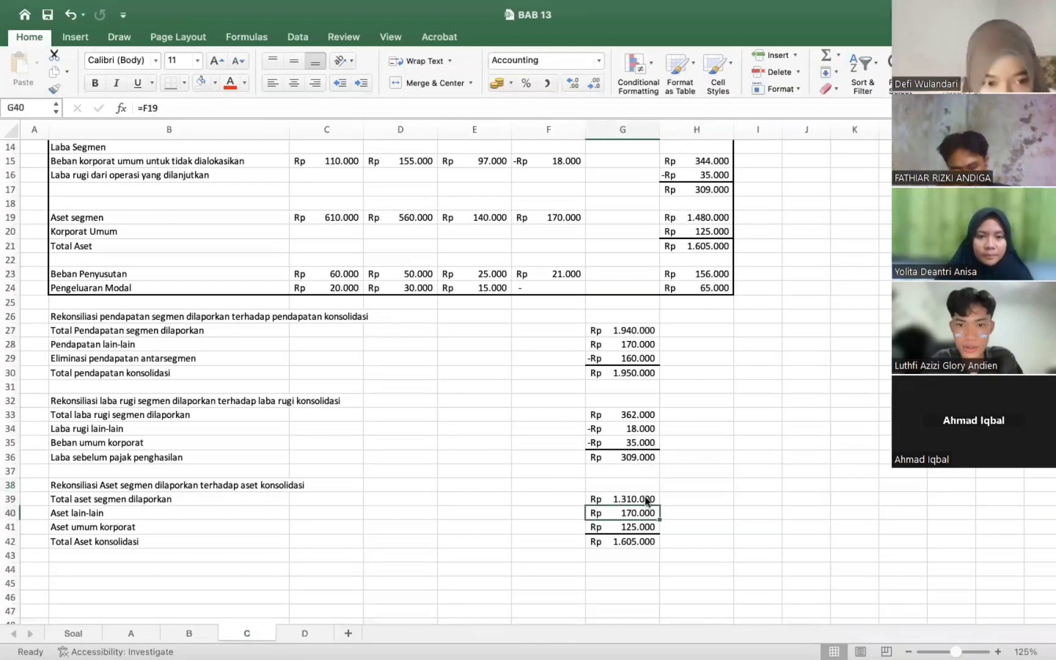
click(647, 500)
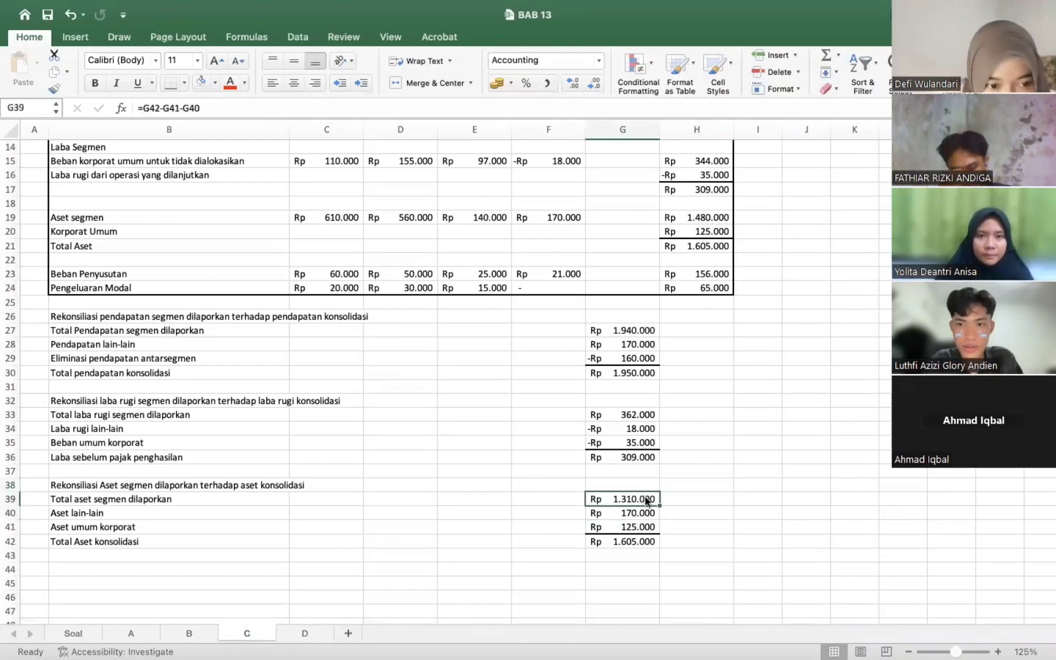
click(646, 528)
Review the segment table against the reconciliations and inspect the Lainnya segment's Aset segmen entry
scroll(677, 465, up, 2)
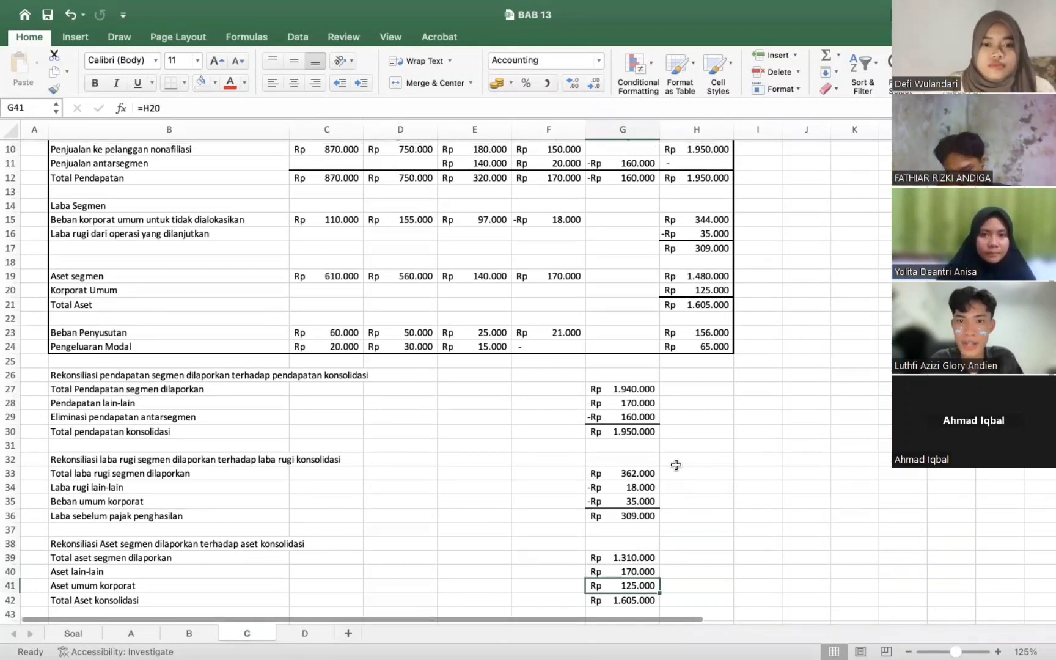
scroll(676, 465, up, 1)
scroll(676, 465, down, 2)
scroll(677, 436, up, 2)
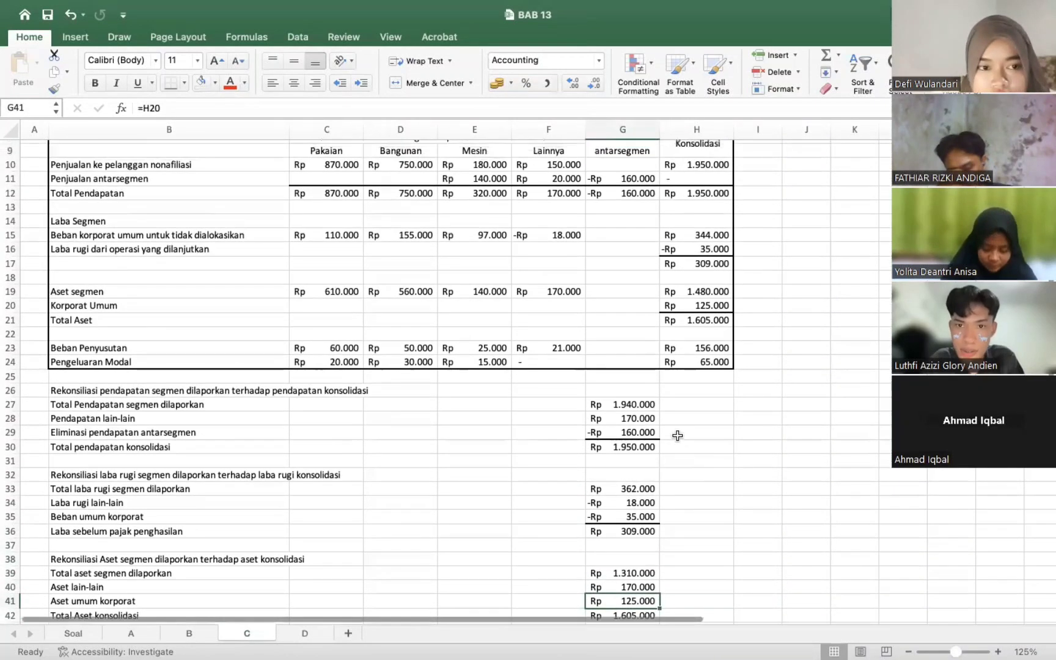
scroll(678, 435, up, 1)
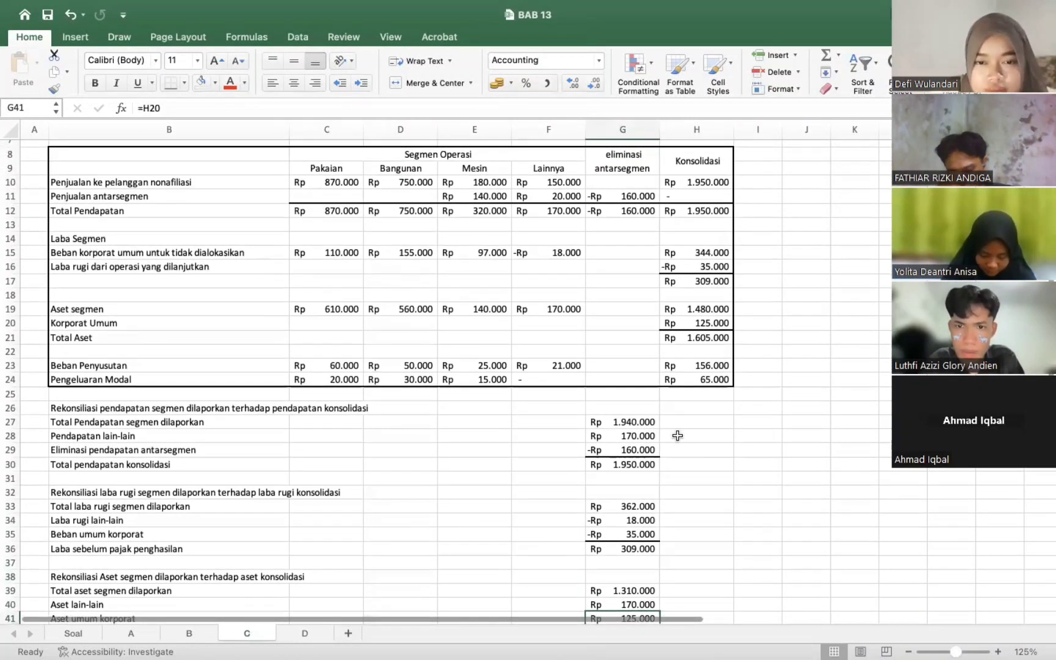
scroll(678, 435, down, 3)
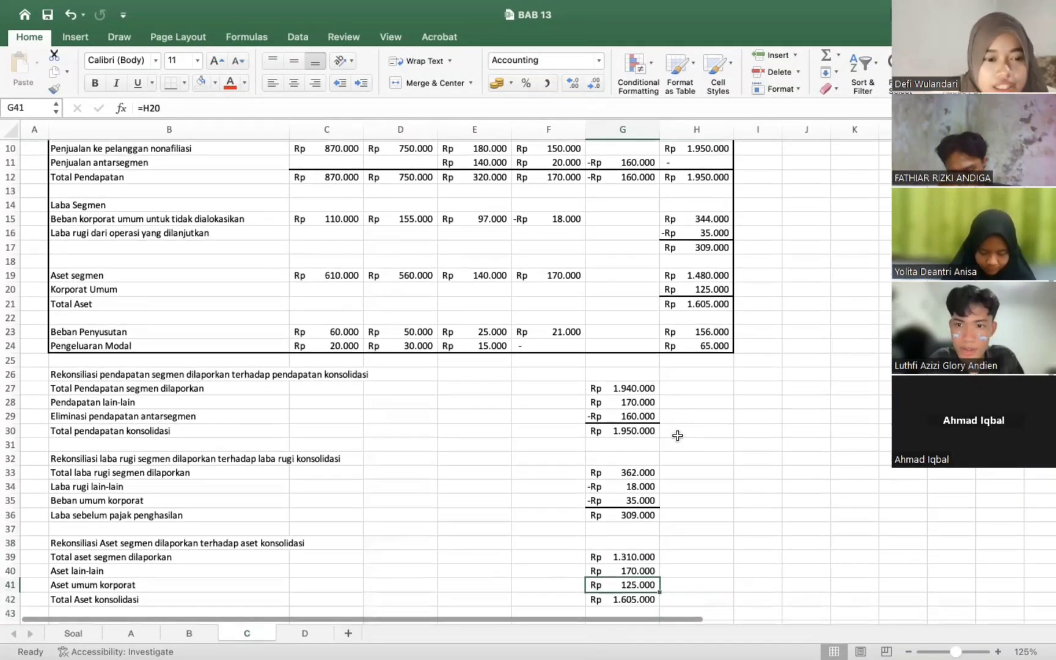
click(517, 531)
scroll(401, 515, up, 8)
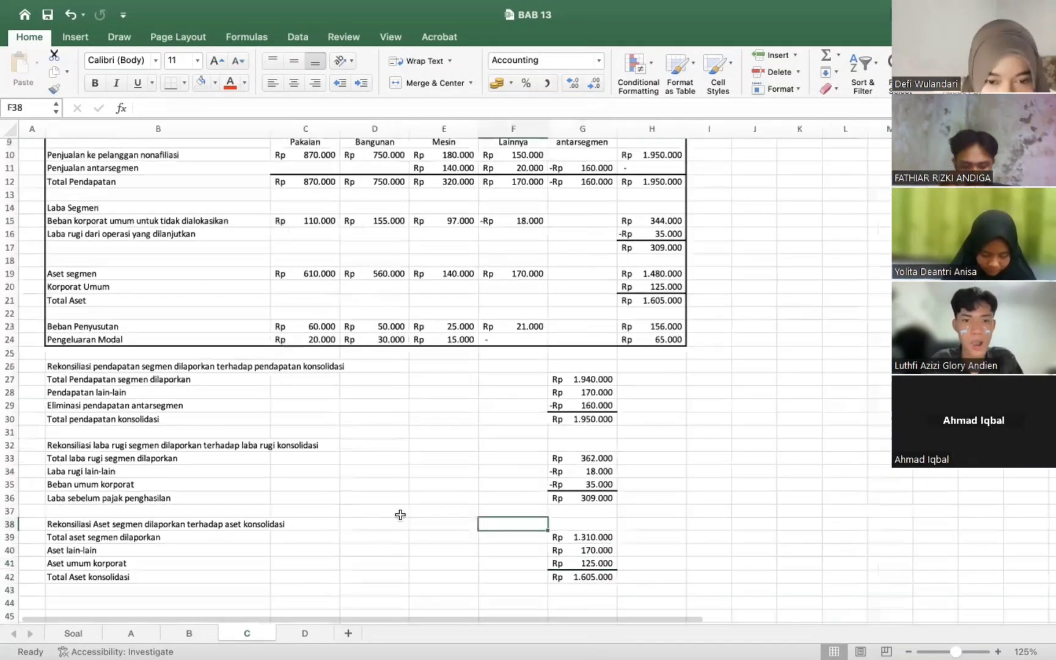
scroll(400, 515, down, 8)
scroll(400, 515, right, 2)
scroll(453, 345, left, 2)
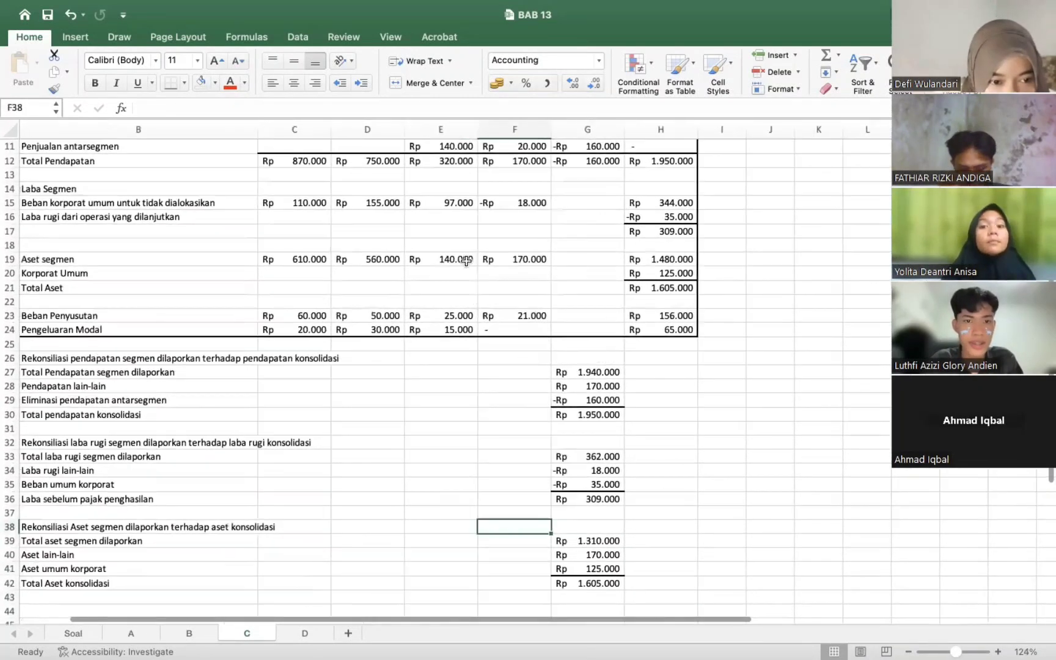
click(493, 259)
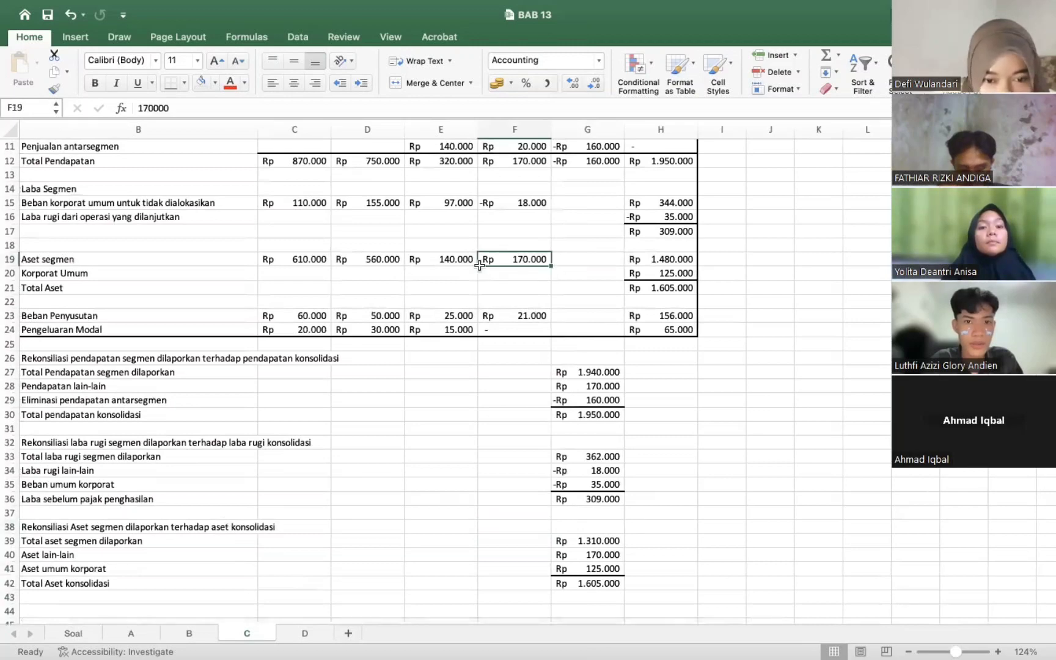
Look over sheet C's segment table and reconciliations once more, and open sheet D
scroll(522, 272, up, 5)
scroll(523, 272, left, 1)
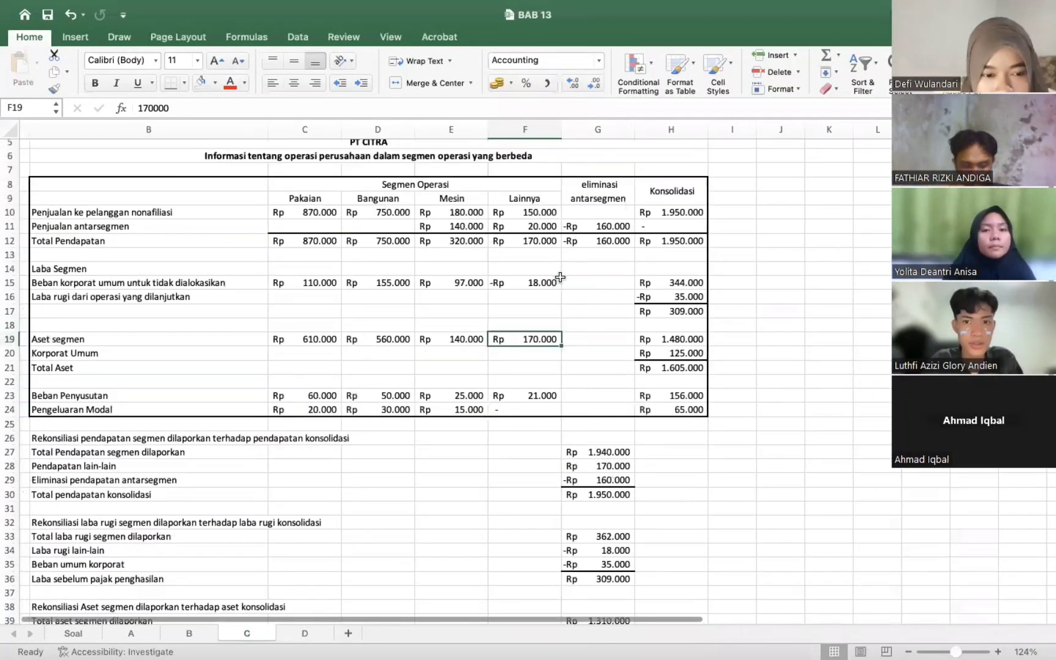
scroll(464, 397, down, 2)
scroll(433, 526, down, 2)
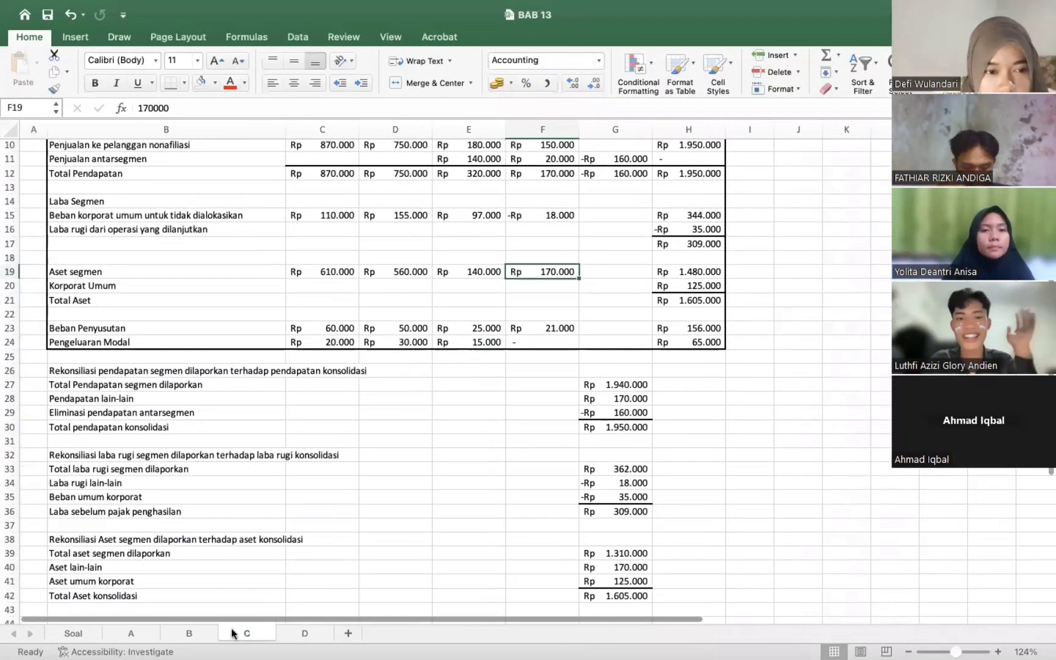
click(306, 633)
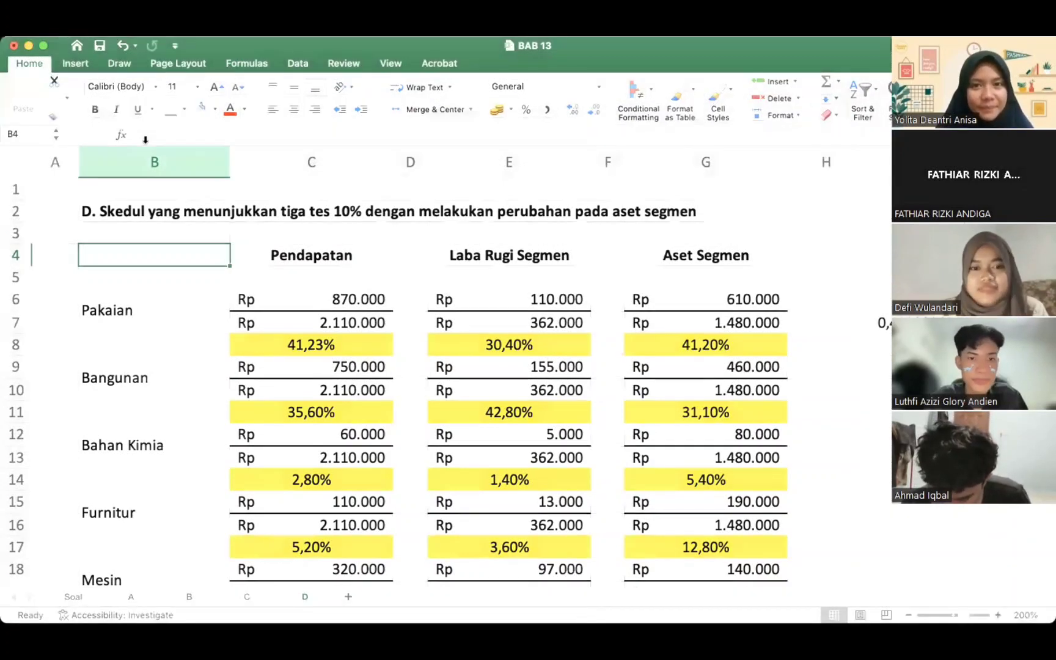
Survey the three 10% tests in the schedule and inspect Bahan Kimia's Laba Rugi Segmen and Aset Segmen percentages
scroll(325, 344, down, 5)
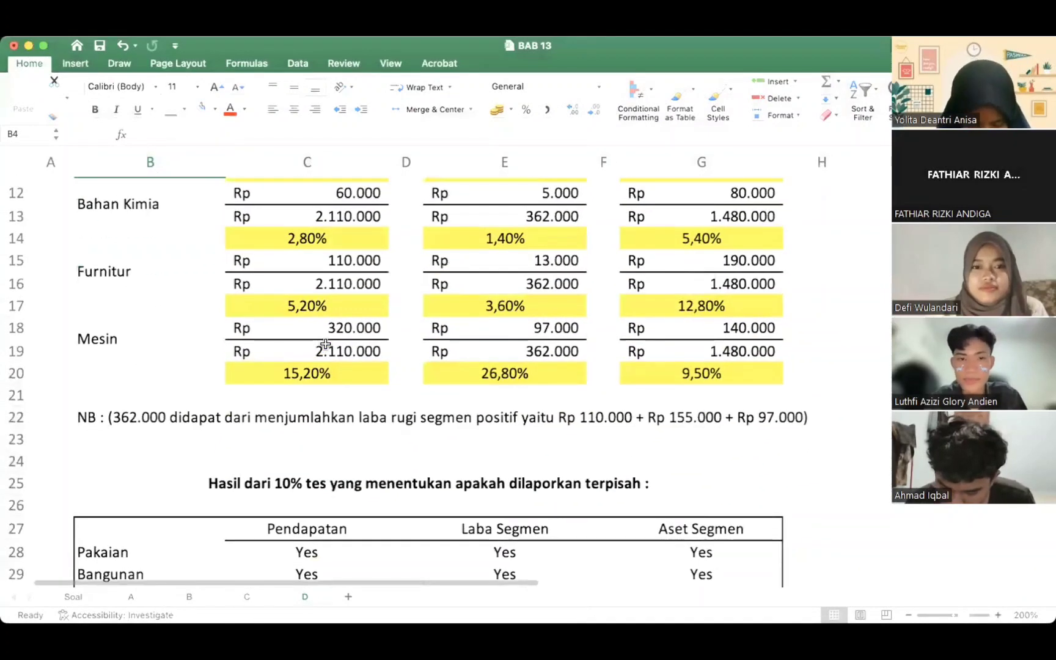
scroll(327, 344, up, 5)
scroll(323, 345, down, 3)
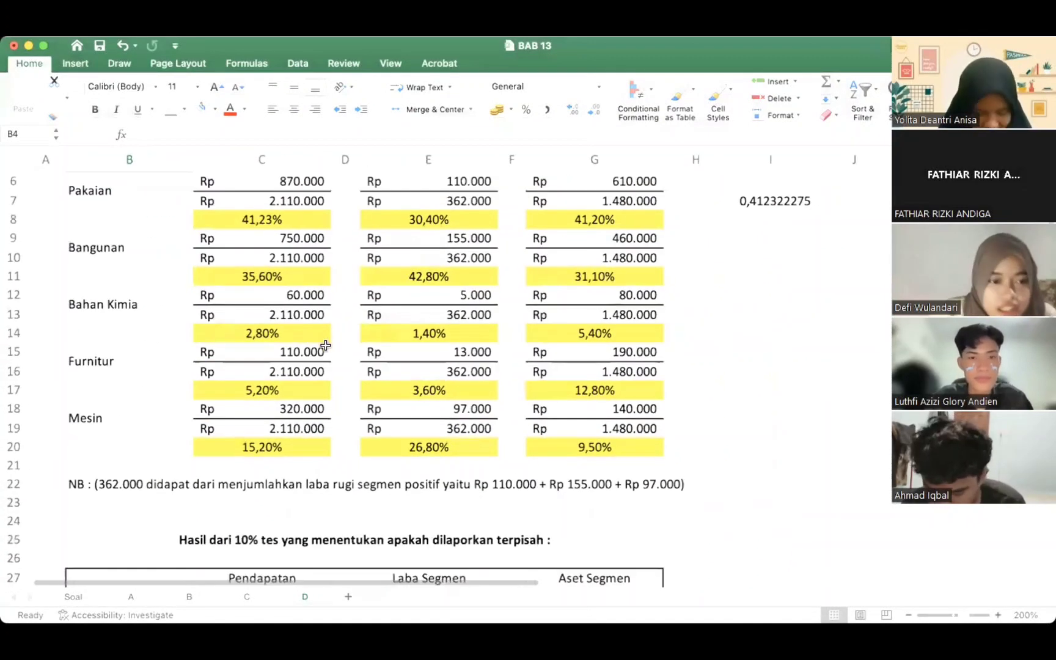
click(401, 343)
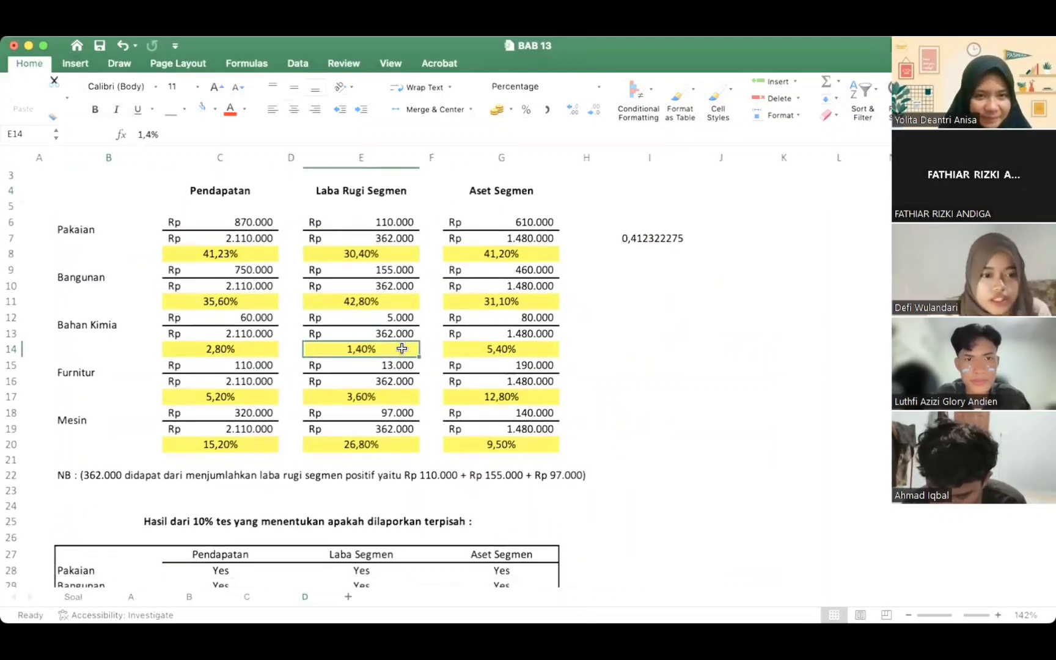
click(512, 345)
scroll(428, 379, down, 4)
scroll(250, 462, up, 4)
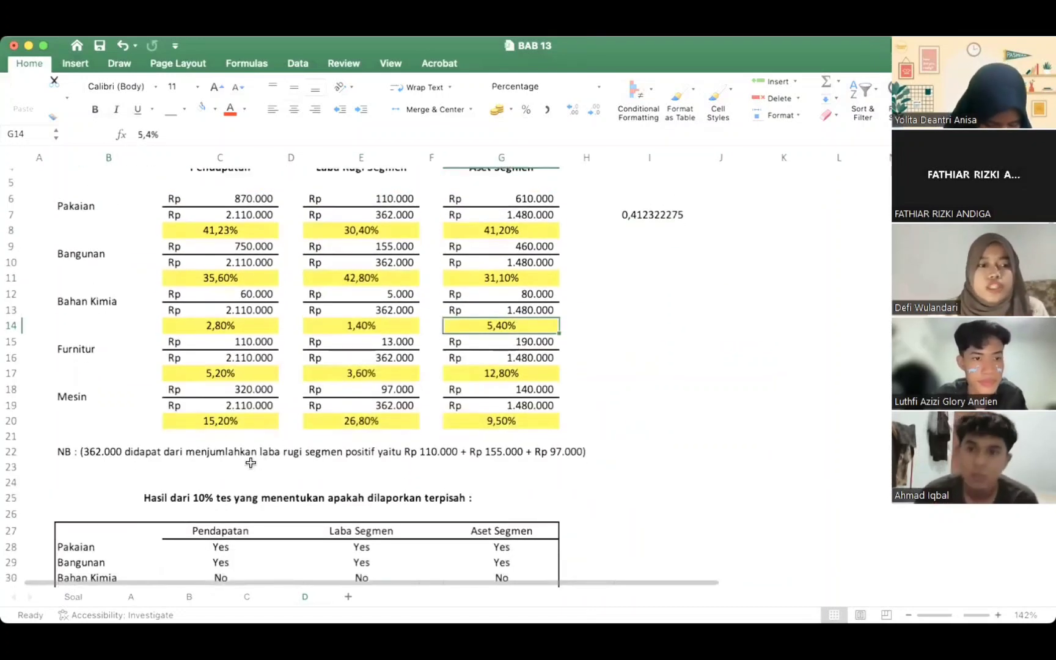
Point out the NB note below the schedule explaining how the 362.000 segment profit base is obtained
click(194, 455)
click(138, 468)
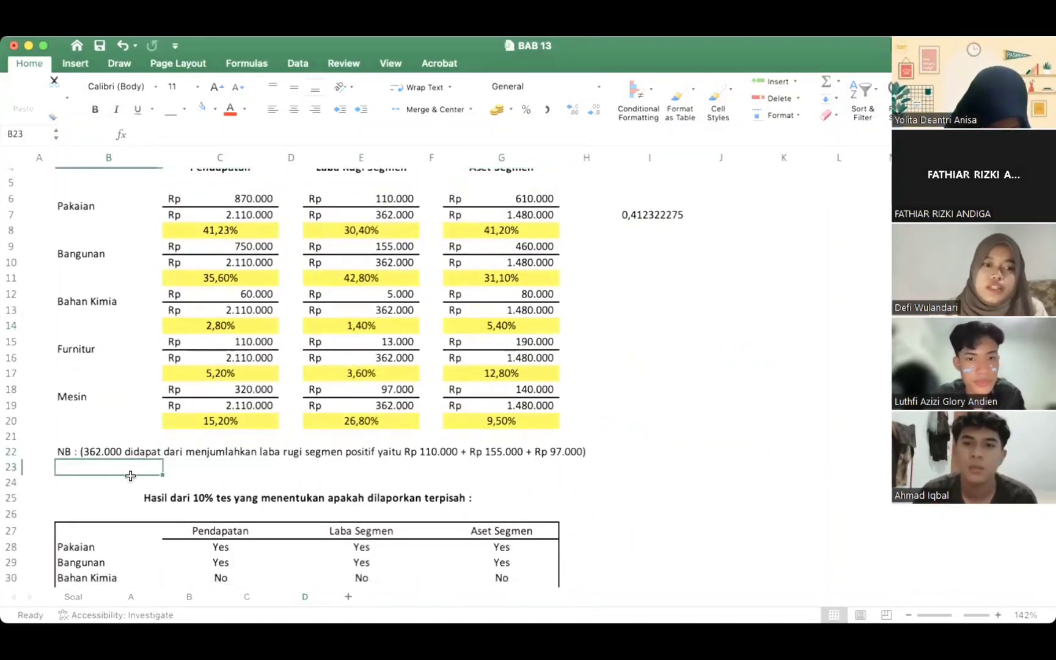
click(130, 476)
click(251, 456)
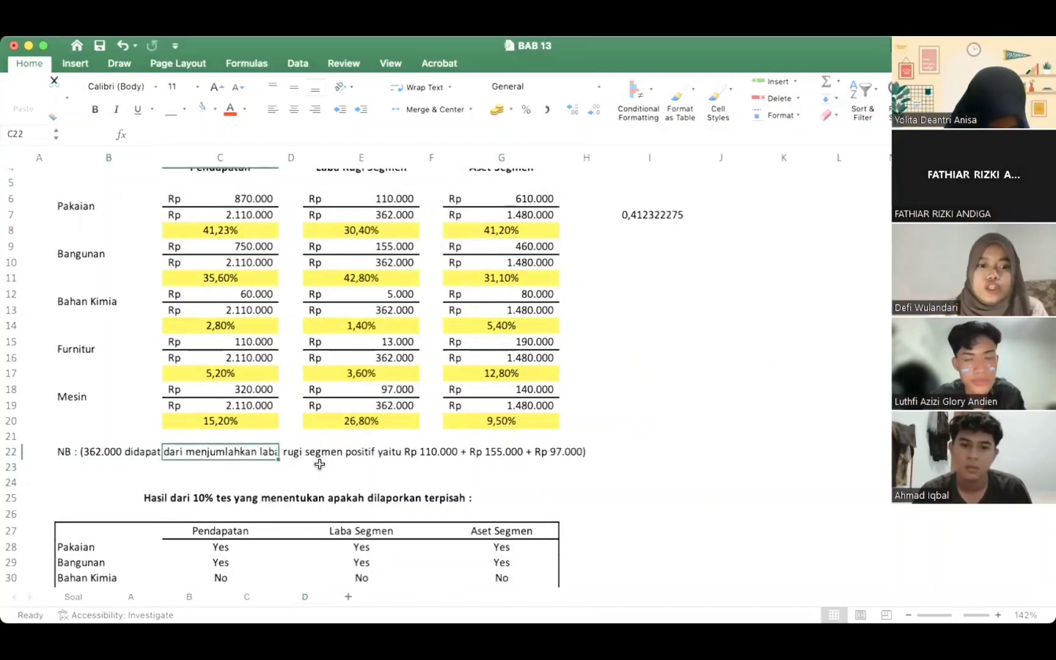
click(320, 467)
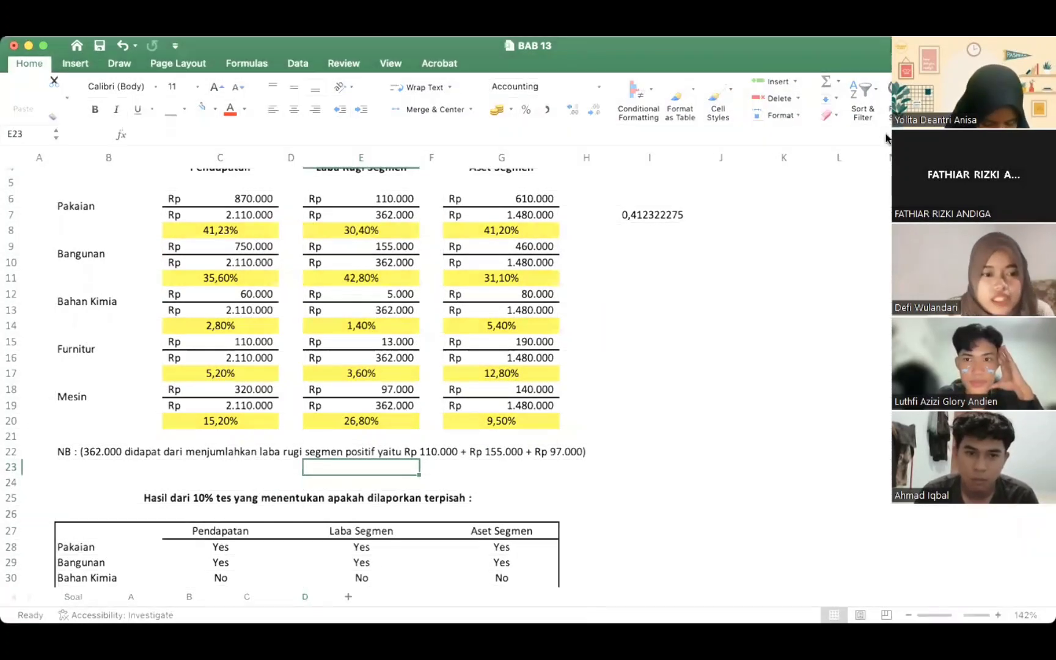
Examine the 10% test results table, pointing out the Aset Segmen heading and Pakaian's Pendapatan result
scroll(630, 333, down, 4)
scroll(632, 333, up, 5)
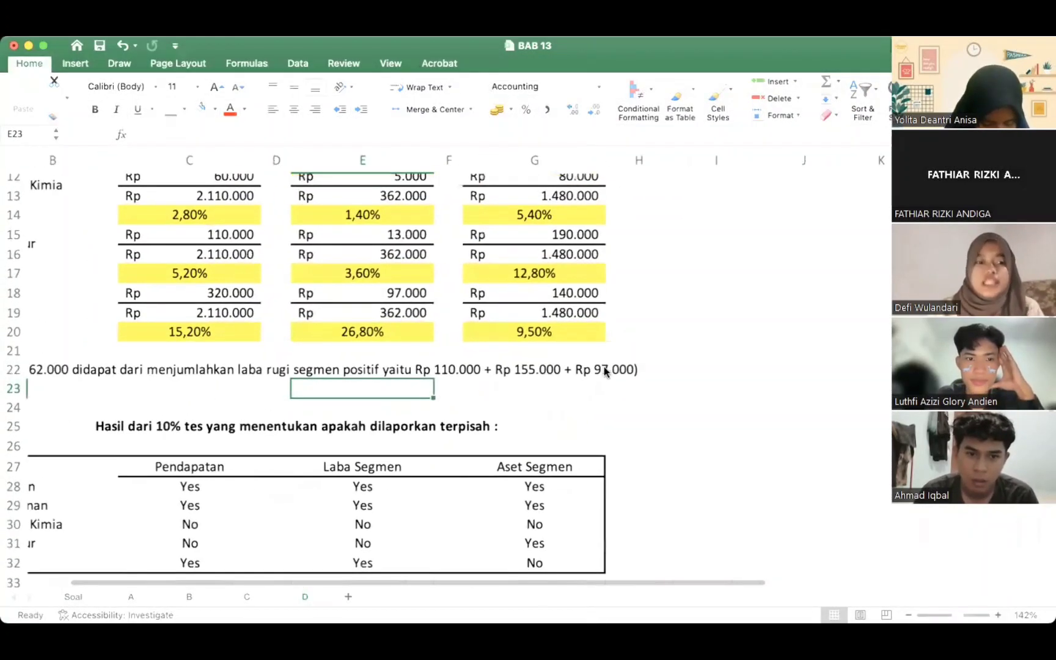
click(569, 435)
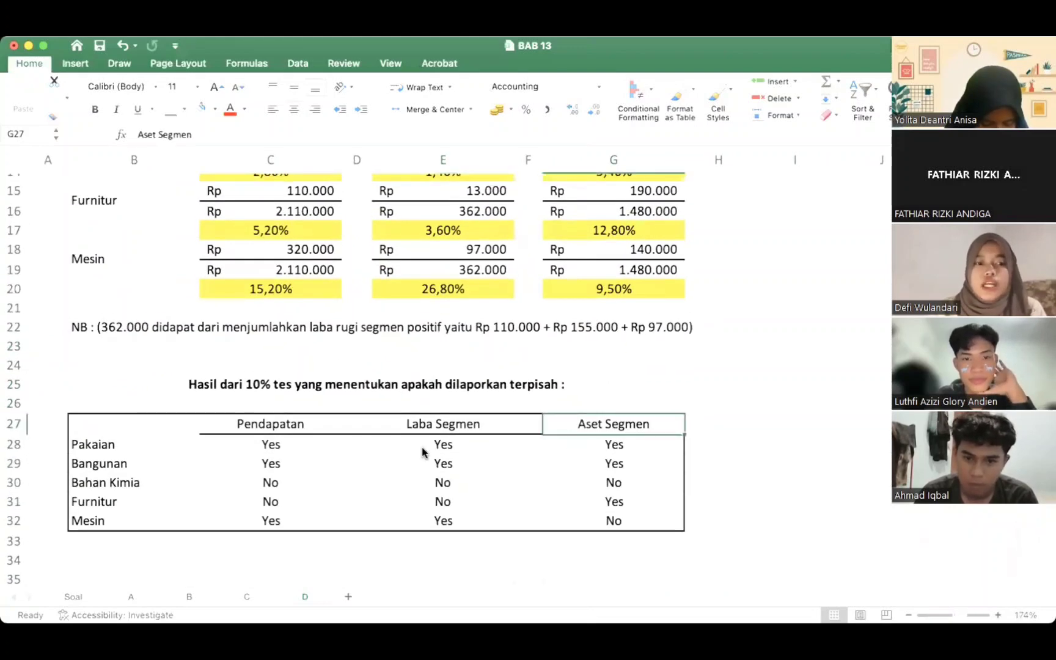
click(422, 451)
click(316, 445)
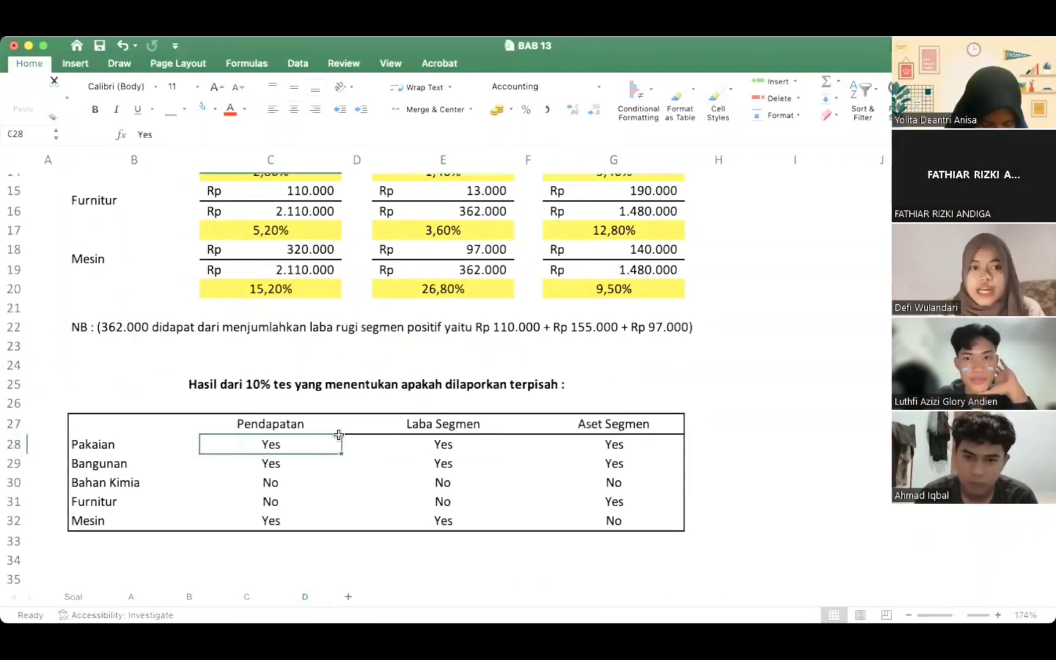
click(363, 402)
scroll(343, 422, up, 1)
click(332, 451)
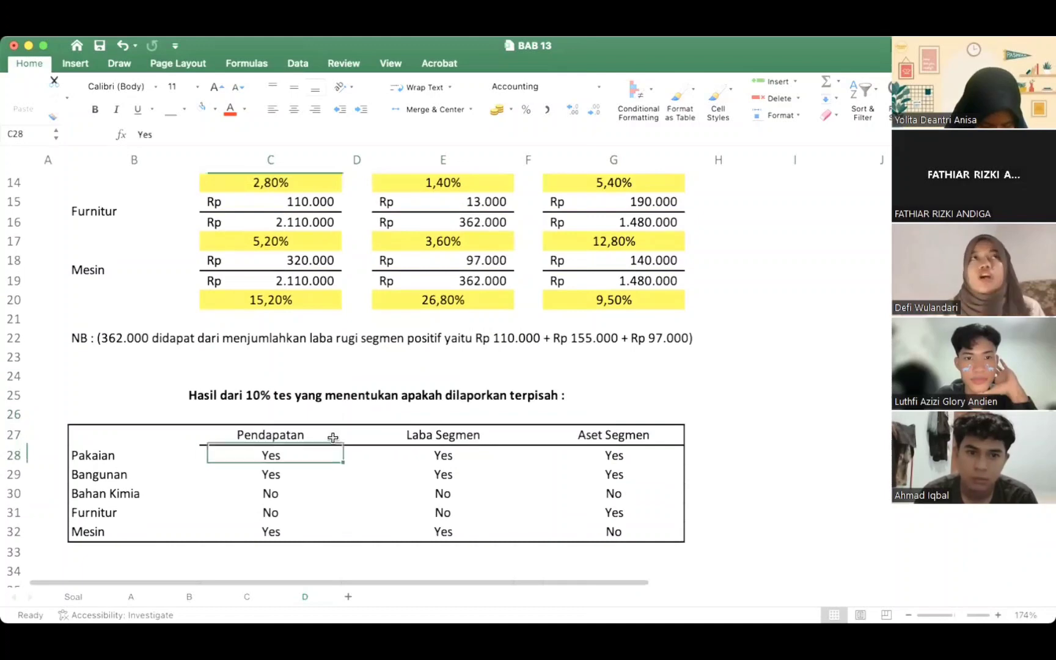
Go back through the schedule's Pendapatan test and check the formula of Bahan Kimia's total revenue base
scroll(349, 363, up, 8)
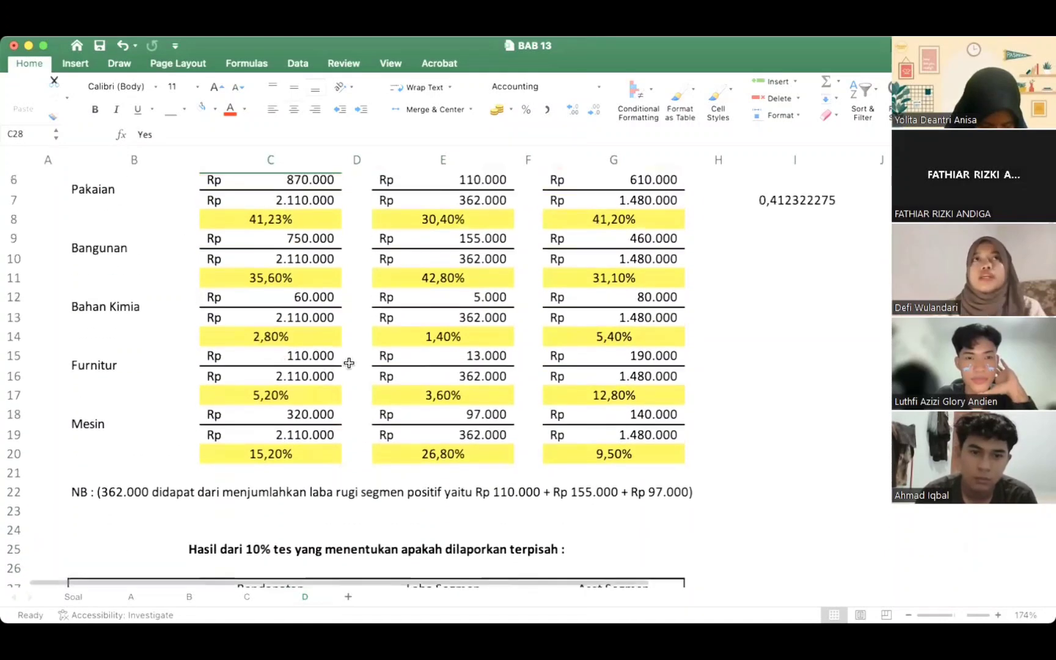
scroll(349, 363, up, 4)
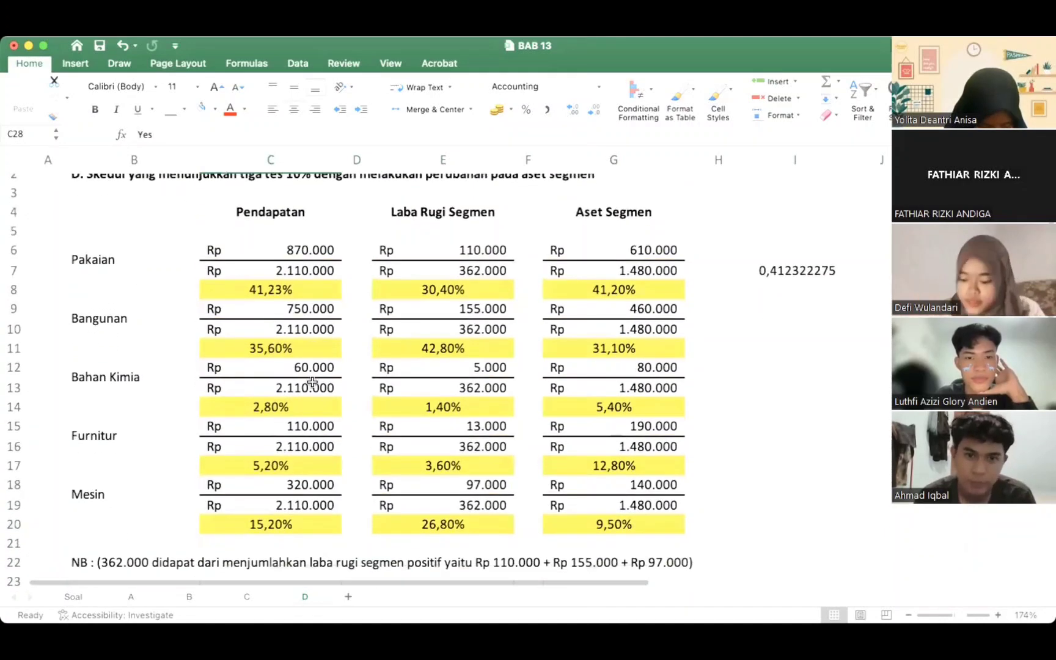
click(292, 393)
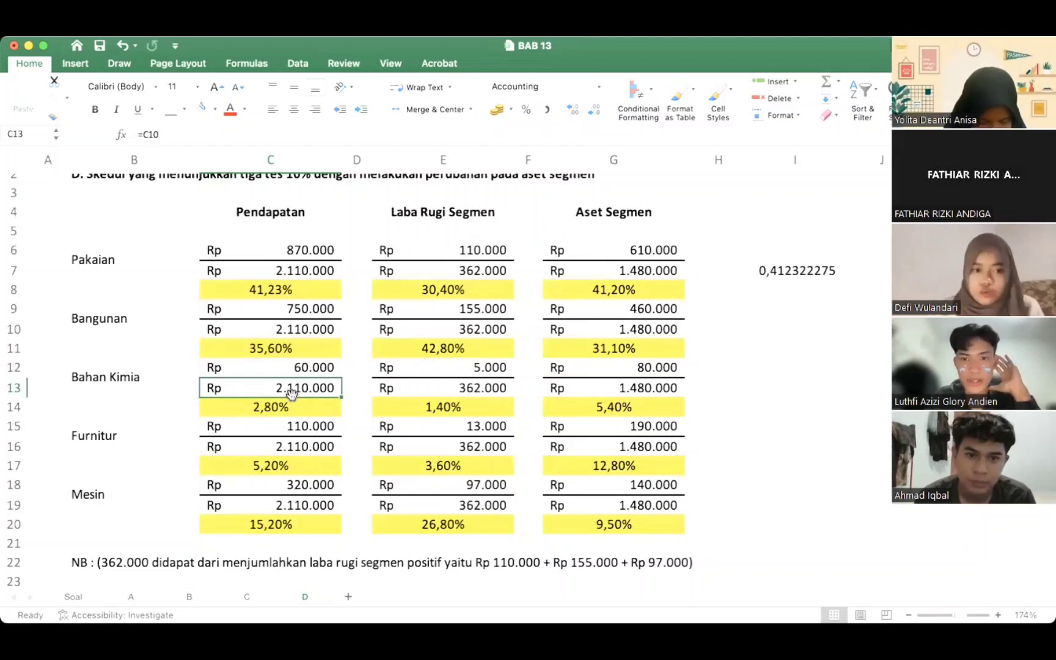
scroll(291, 393, up, 2)
scroll(314, 402, down, 5)
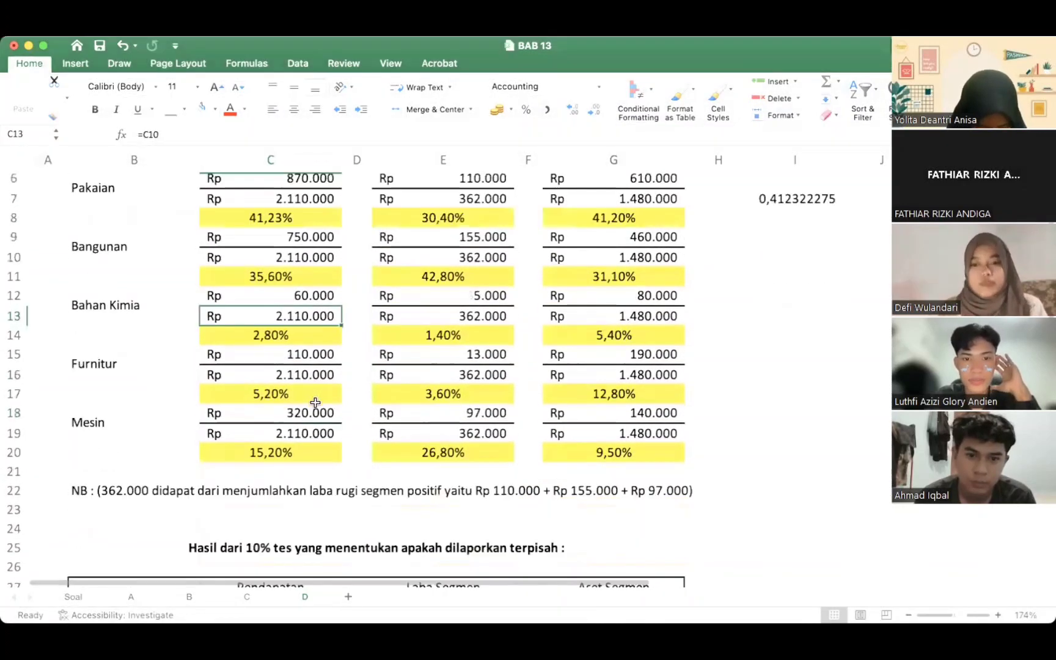
scroll(315, 403, down, 3)
click(315, 402)
scroll(315, 402, down, 2)
scroll(315, 402, up, 5)
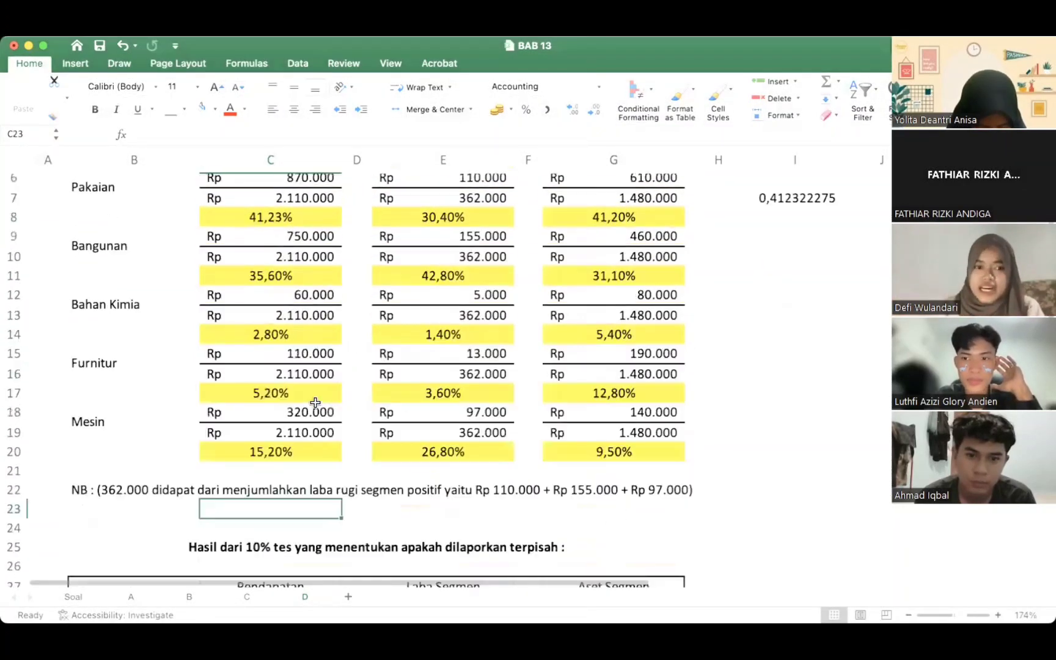
scroll(315, 403, up, 2)
scroll(315, 402, down, 6)
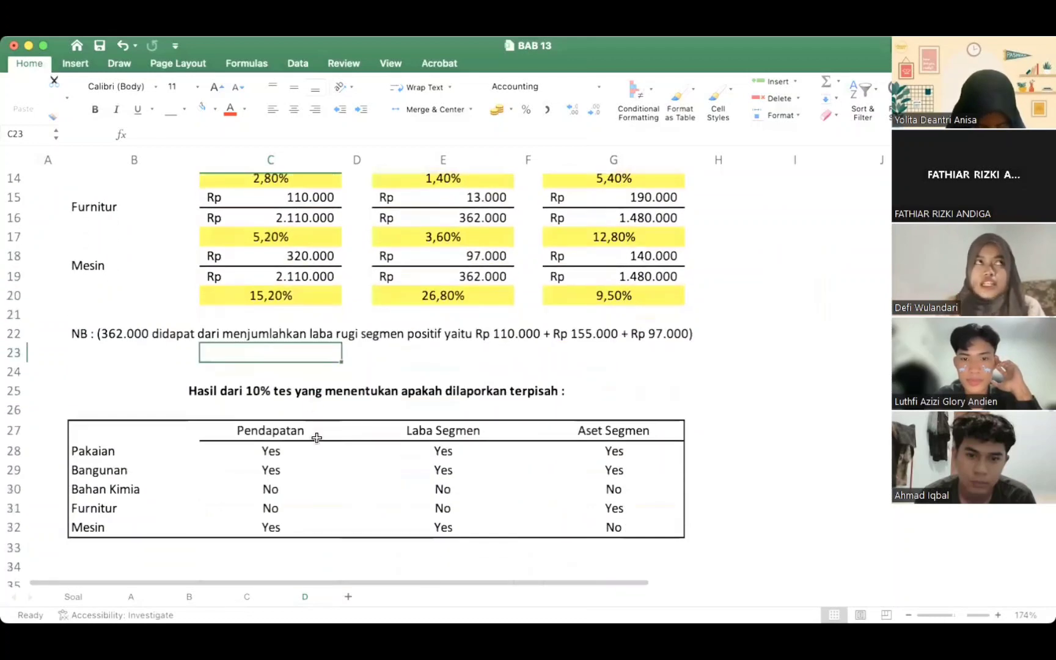
Inspect the Pendapatan results for Bahan Kimia and Mesin in the results table
click(304, 487)
click(299, 539)
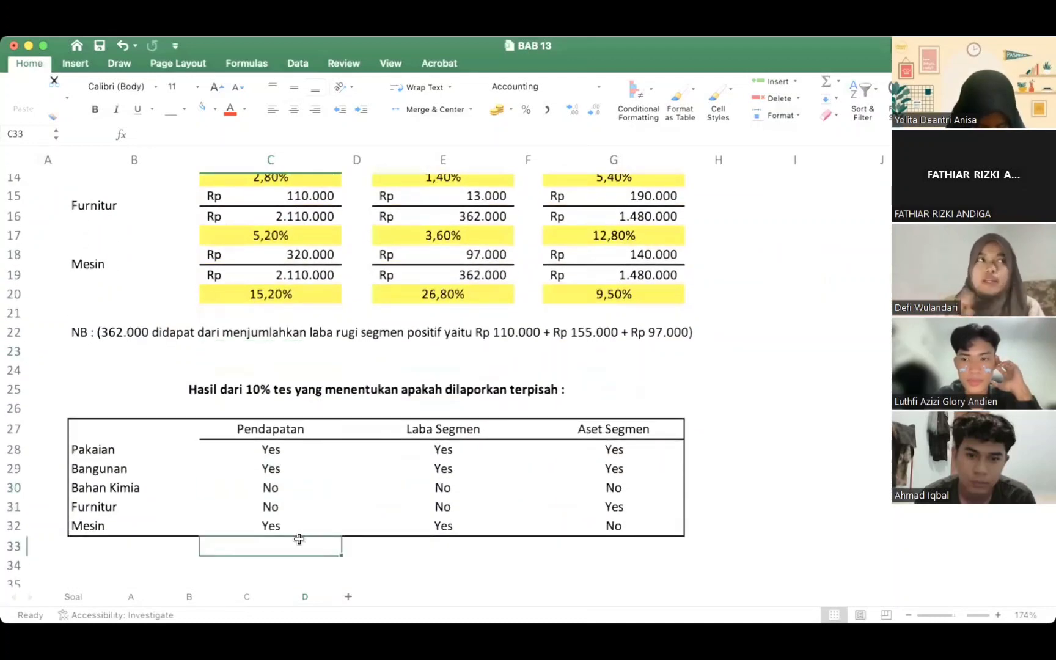
click(319, 524)
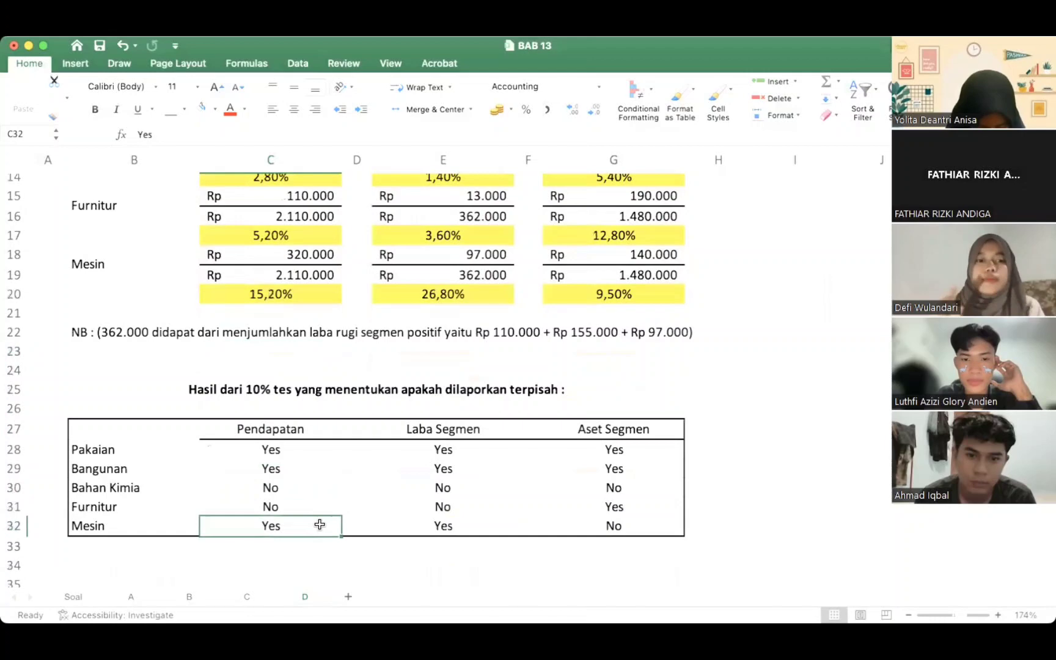
click(366, 487)
scroll(367, 487, up, 1)
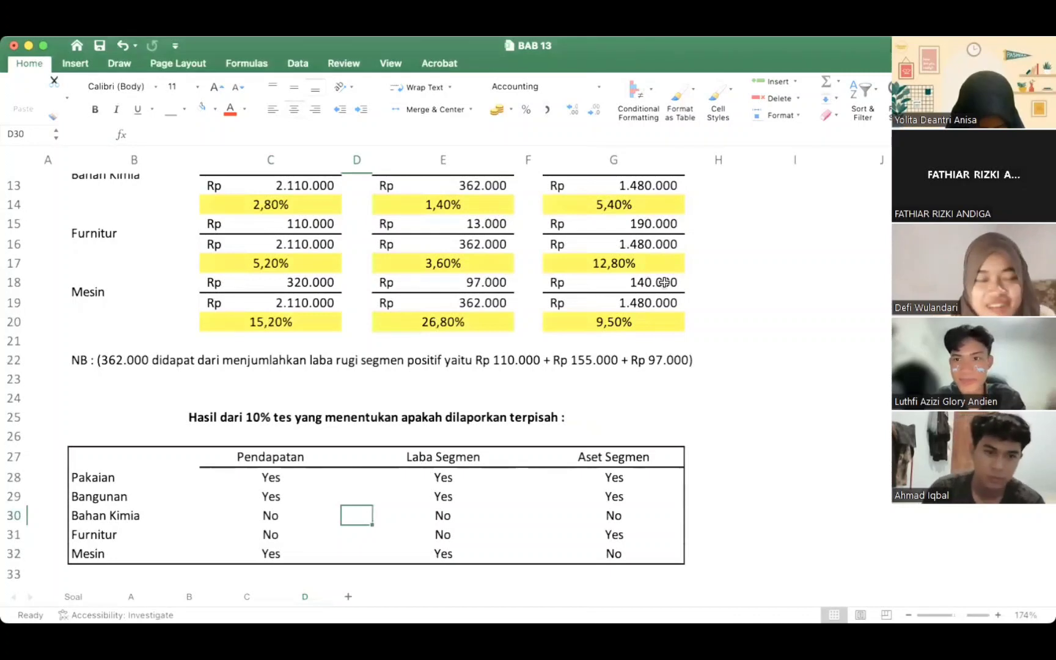
Relate the results table's heading to Pakaian's Pendapatan percentage in the test schedule
click(440, 419)
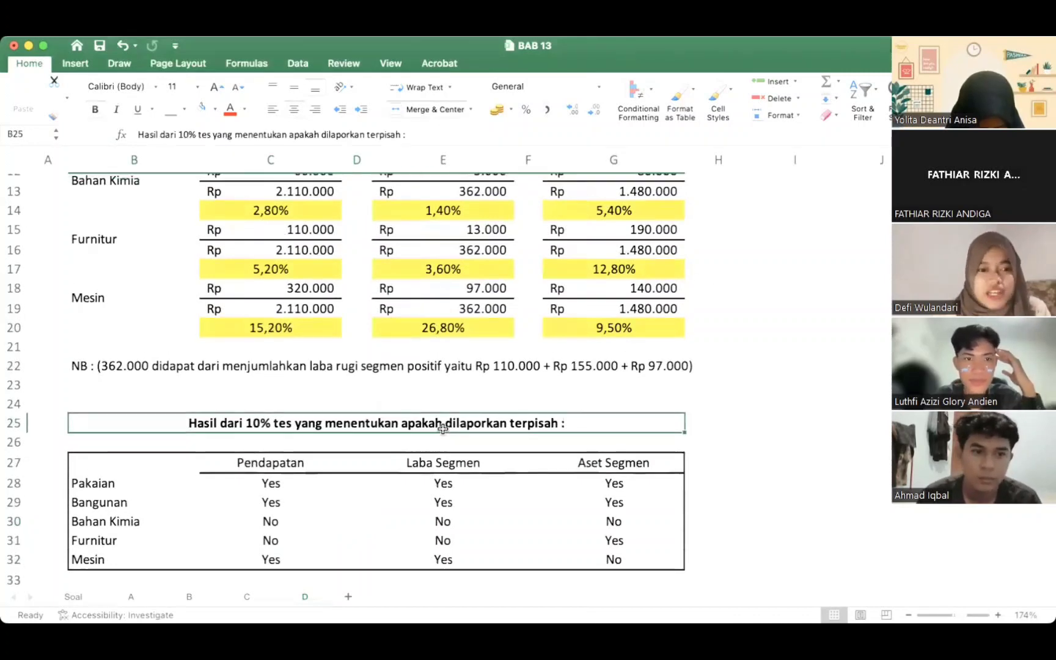
scroll(184, 342, up, 5)
click(230, 318)
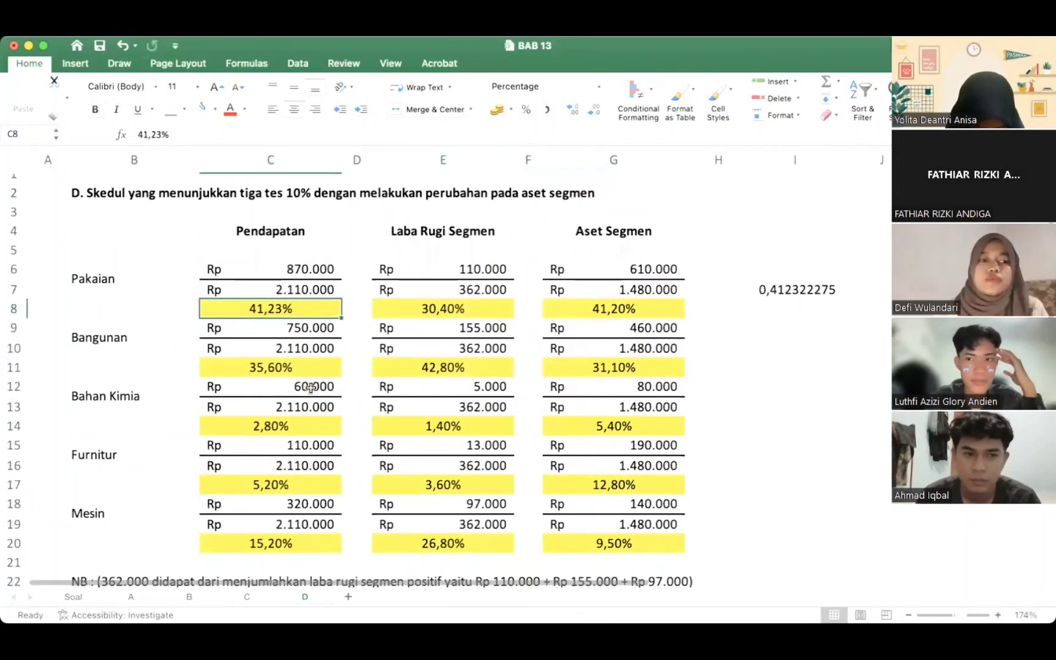
scroll(311, 388, down, 3)
scroll(311, 388, down, 10)
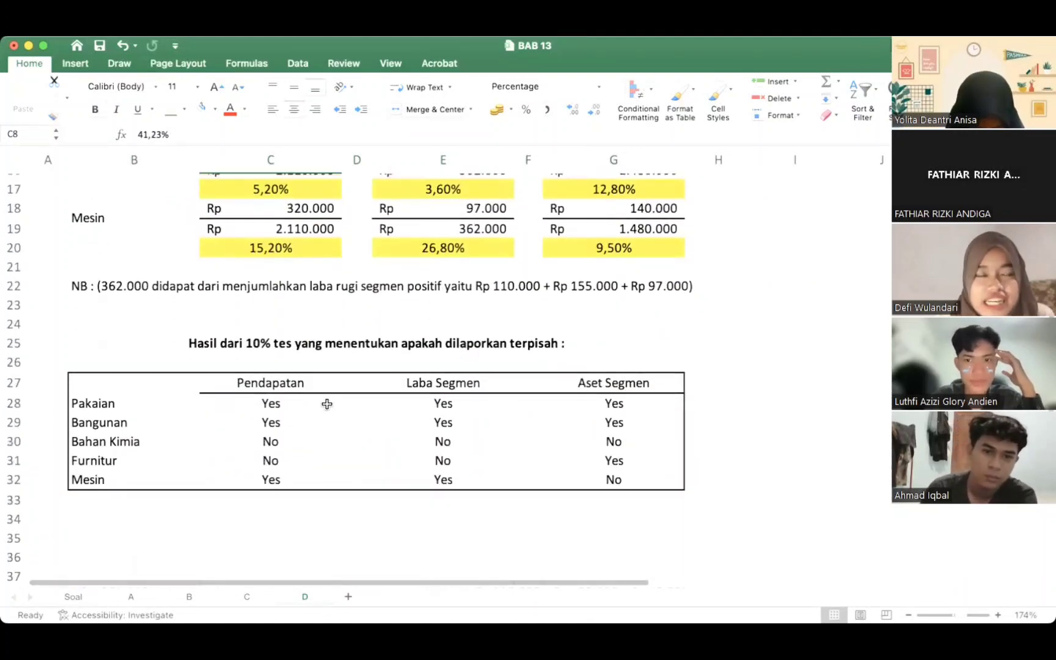
Walk through the Pendapatan results in the results table from Pakaian to Bahan Kimia
click(348, 420)
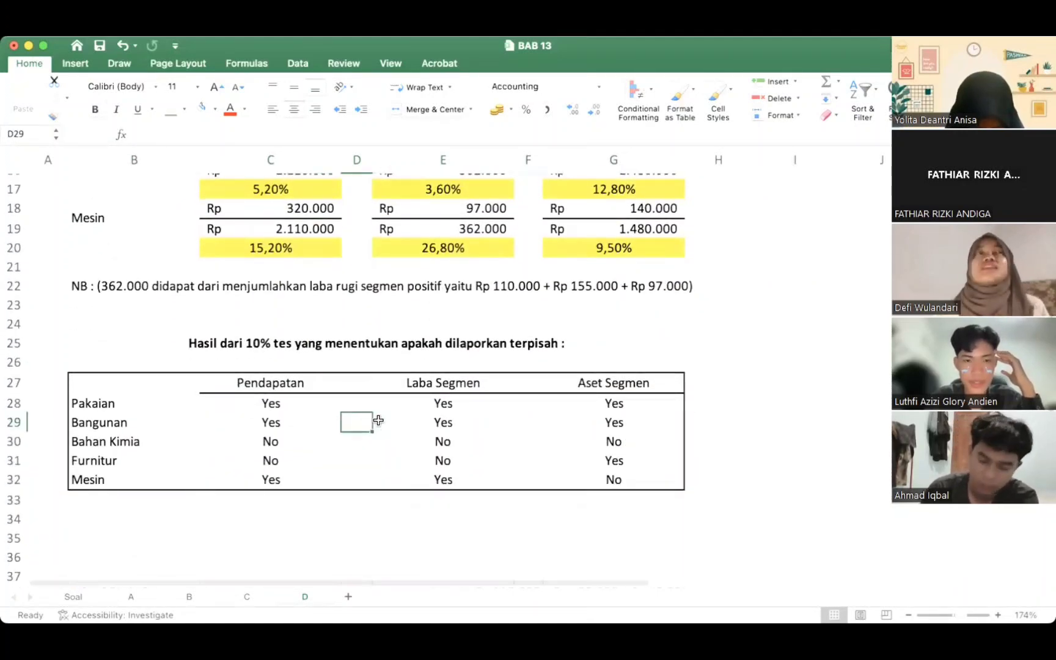
key(Left)
key(Up)
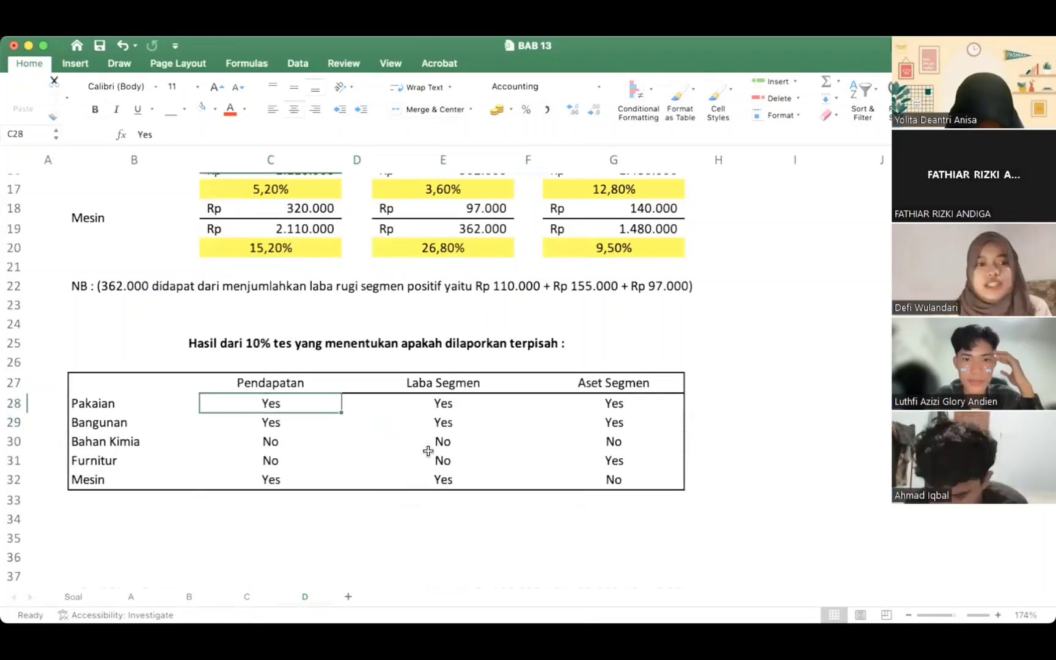
key(Down)
key(Down)
Return to the test schedule and inspect Bahan Kimia's Pendapatan percentage up close
scroll(437, 349, up, 10)
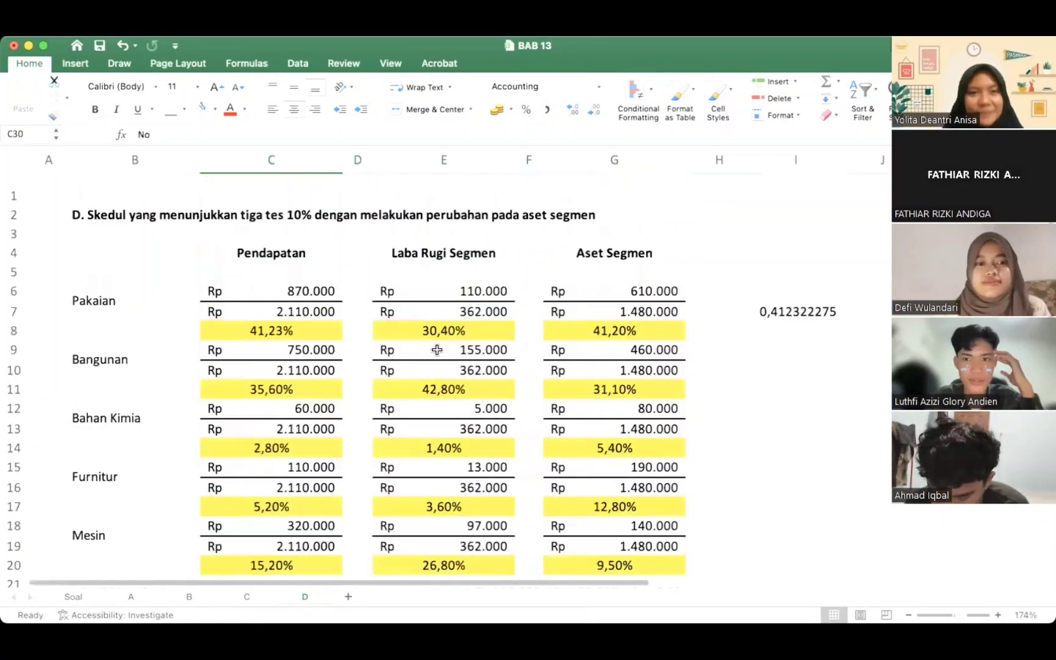
scroll(437, 349, down, 3)
scroll(432, 391, up, 3)
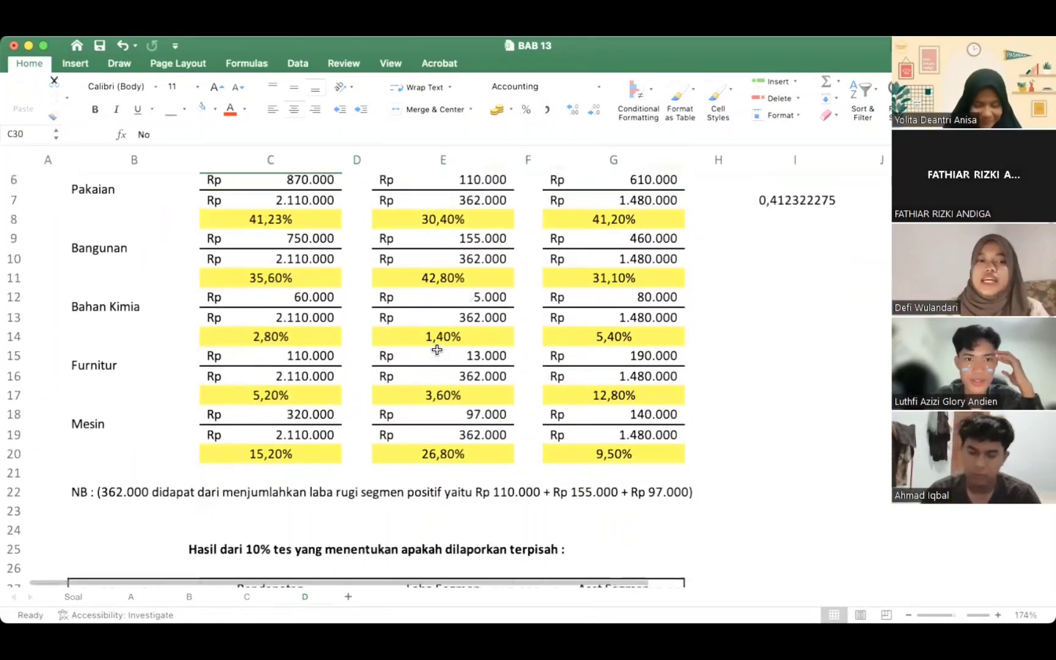
click(293, 361)
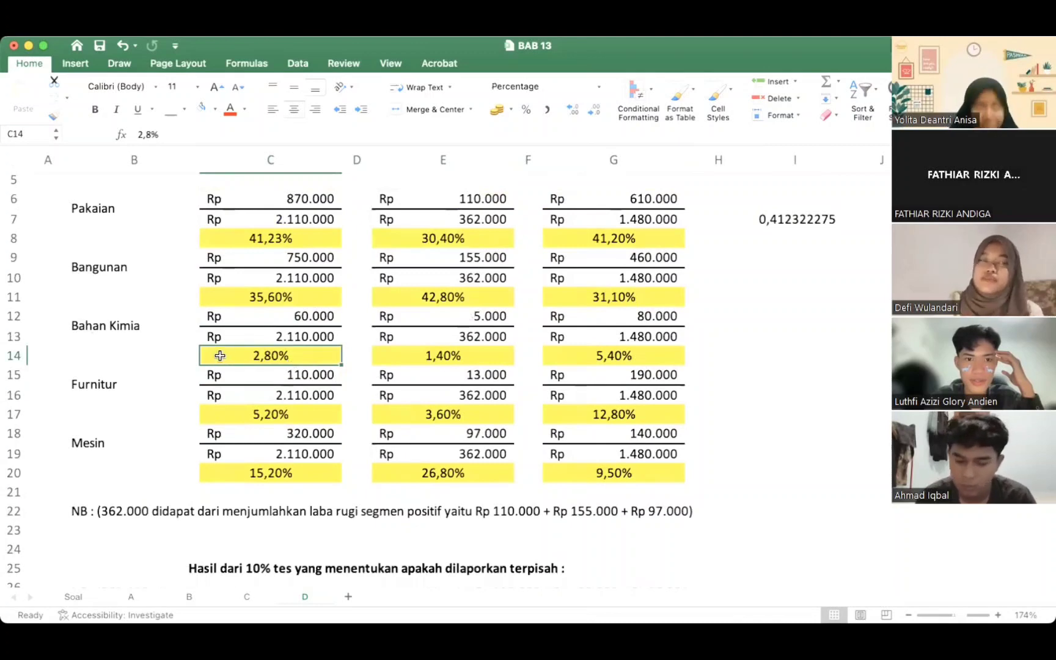
scroll(219, 354, up, 5)
scroll(219, 354, left, 5)
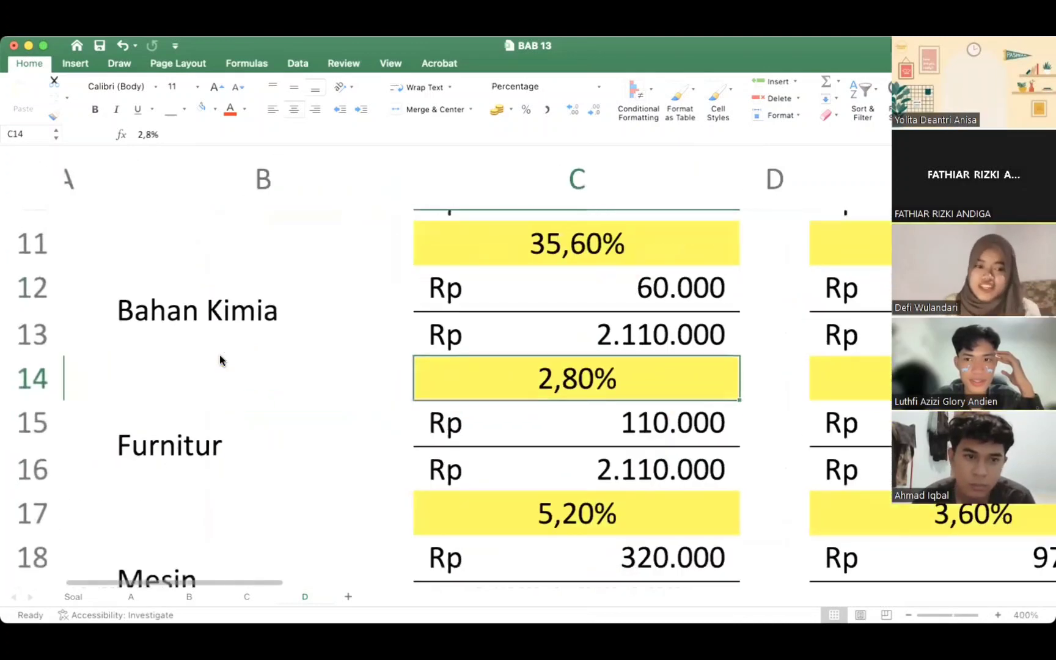
Review the whole 10% test schedule together with its separate-reporting results table
scroll(219, 355, down, 5)
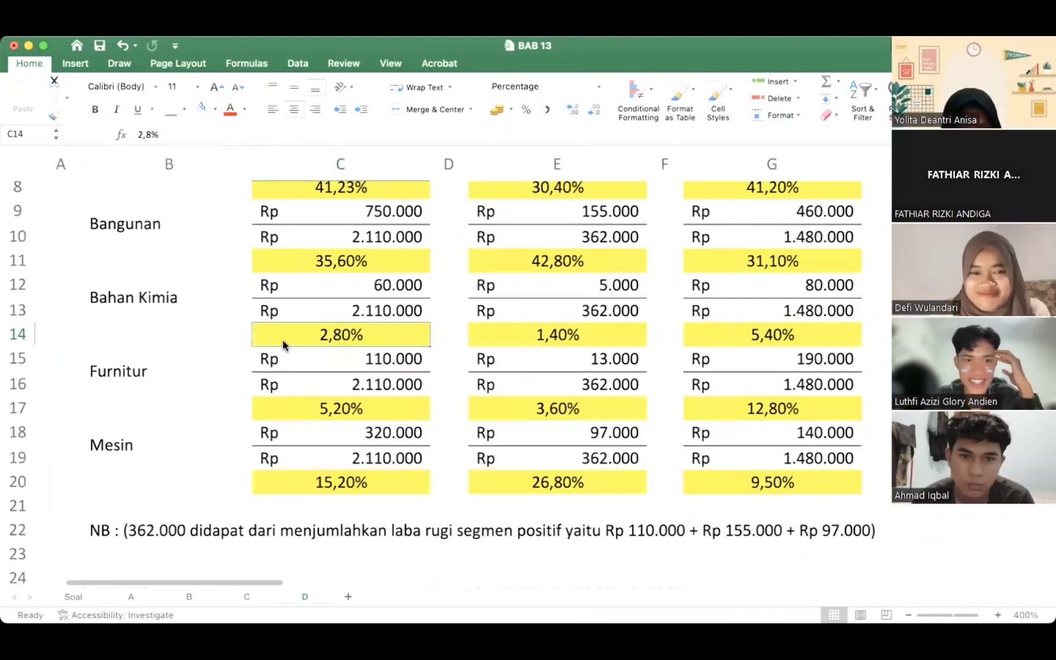
scroll(283, 340, down, 5)
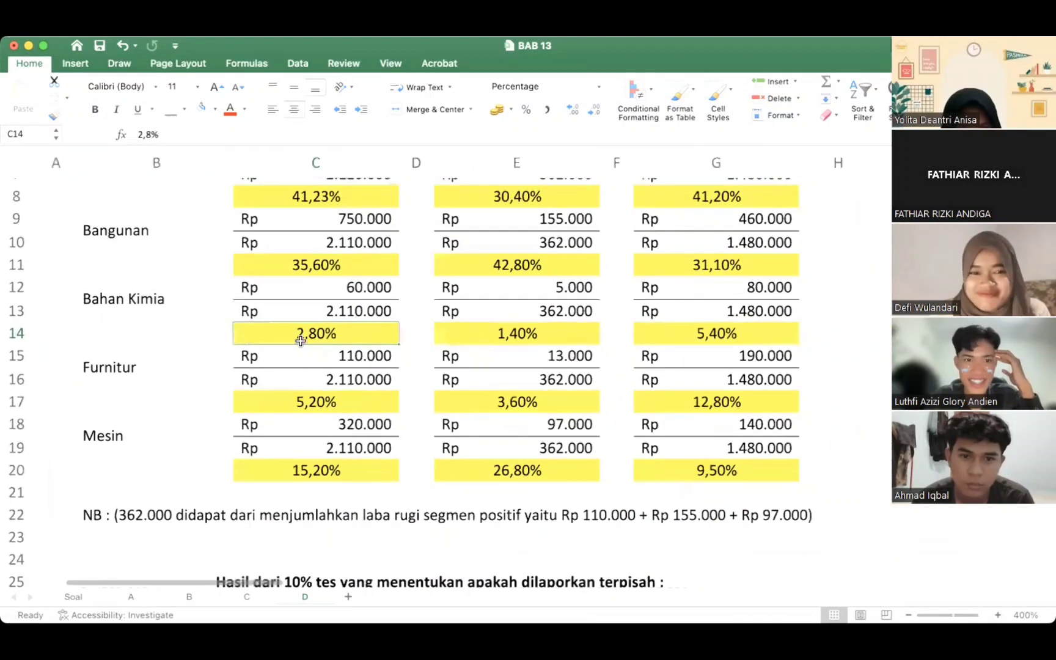
scroll(287, 349, down, 5)
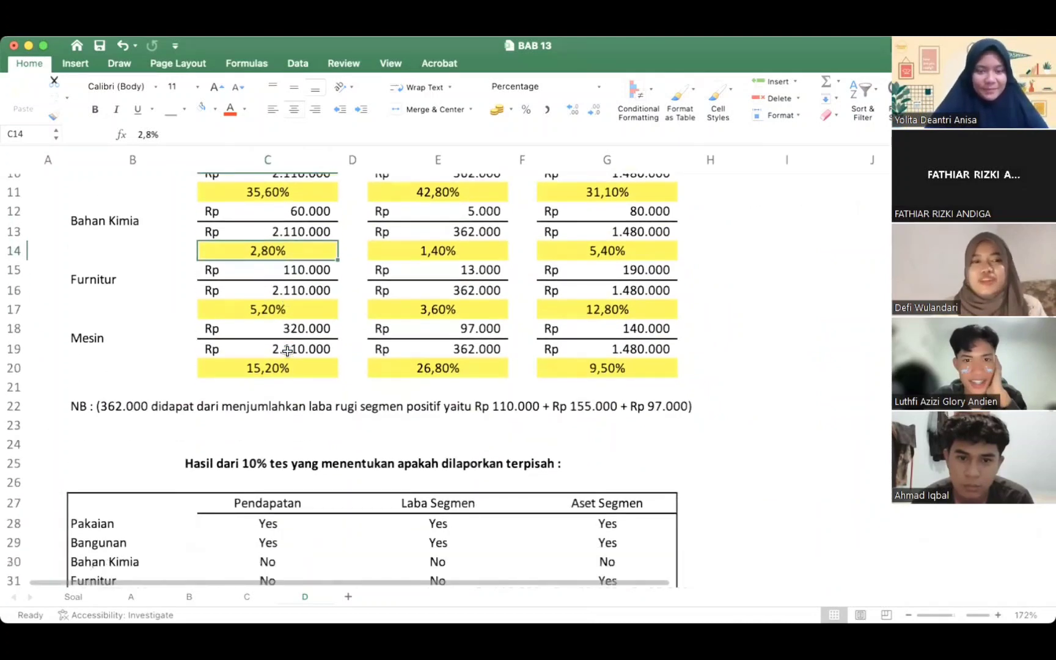
scroll(287, 354, up, 10)
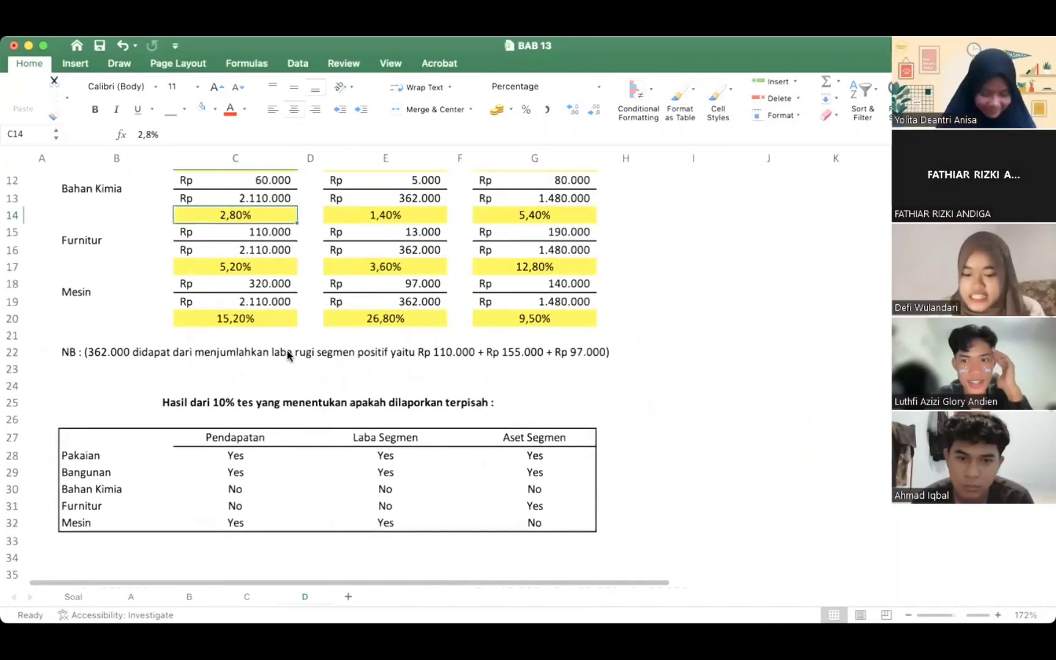
scroll(288, 354, up, 1)
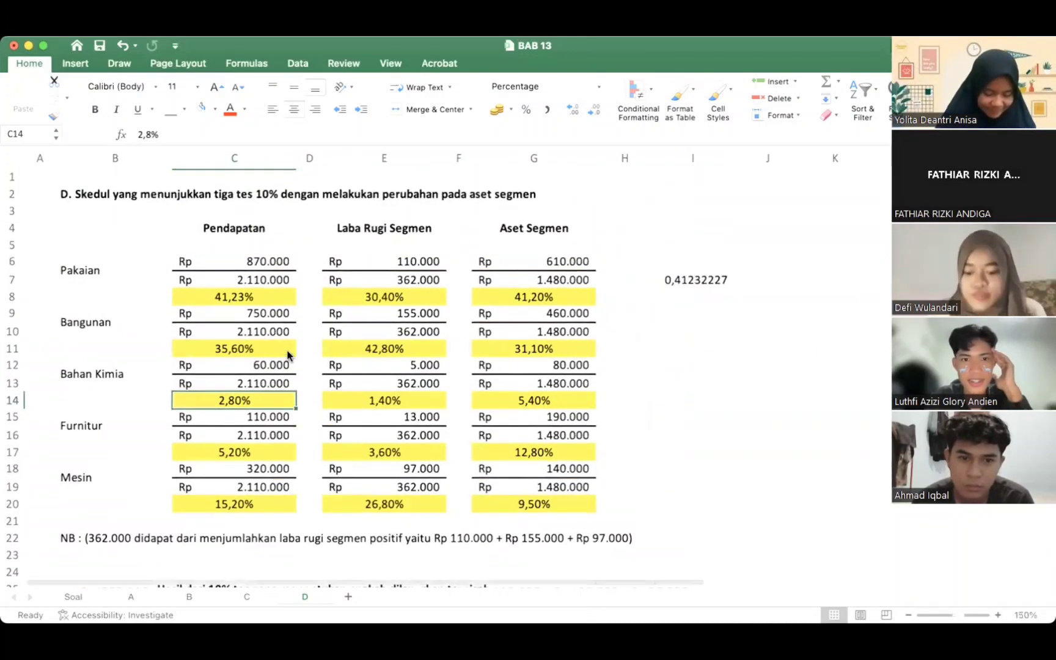
scroll(287, 354, up, 5)
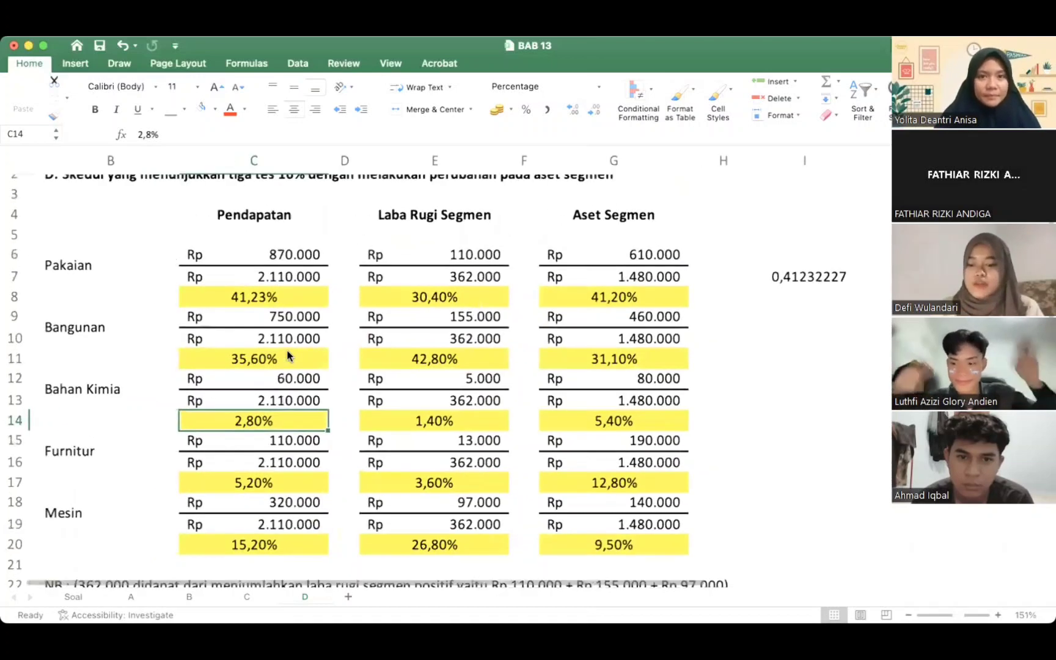